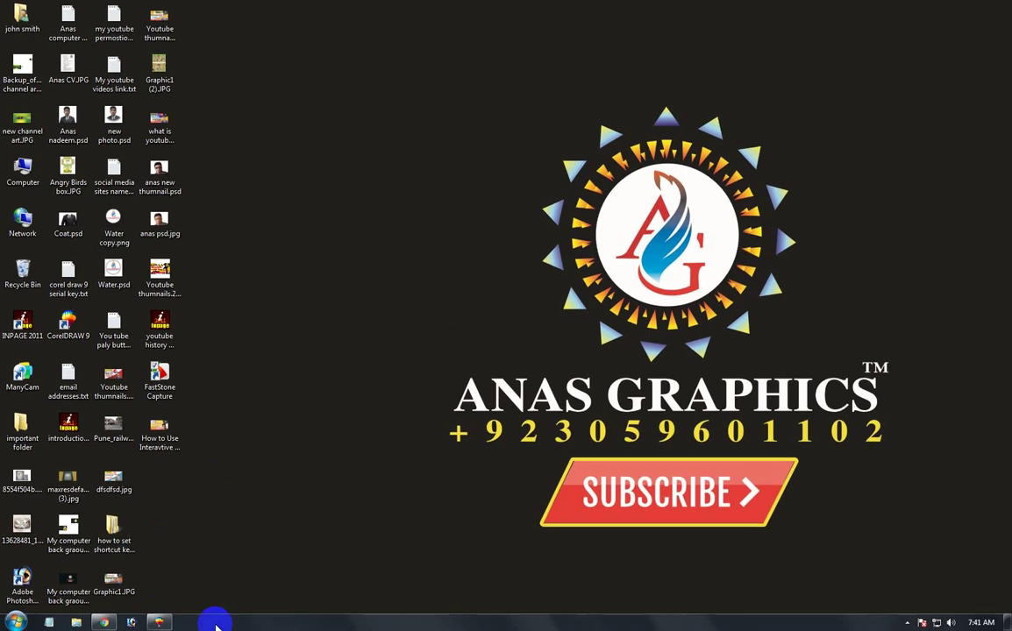
Step: Peek at the hidden tray icons and refresh the desktop three times
click(907, 623)
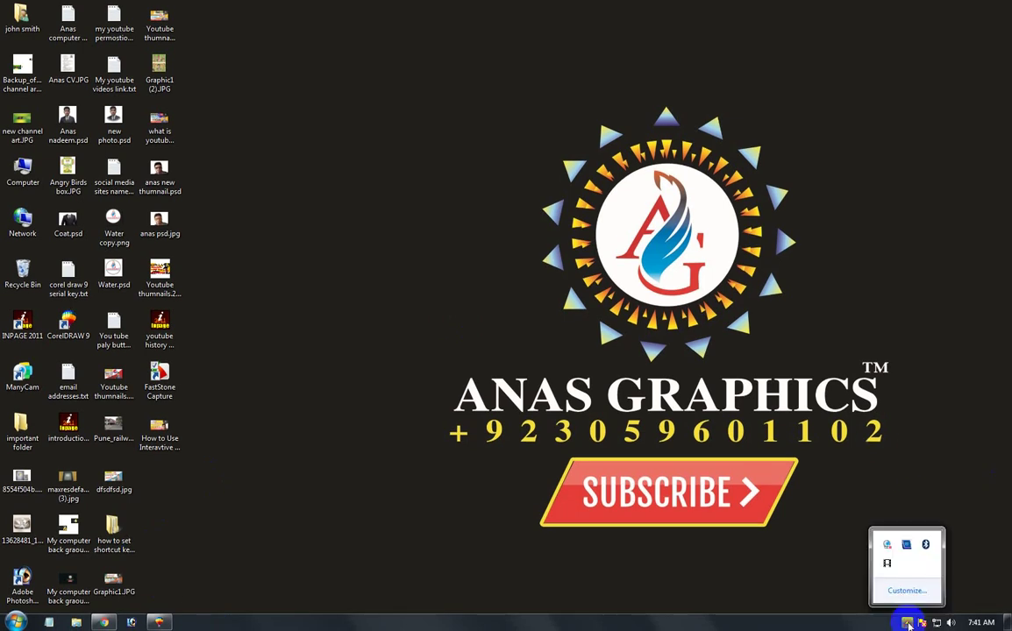
click(594, 451)
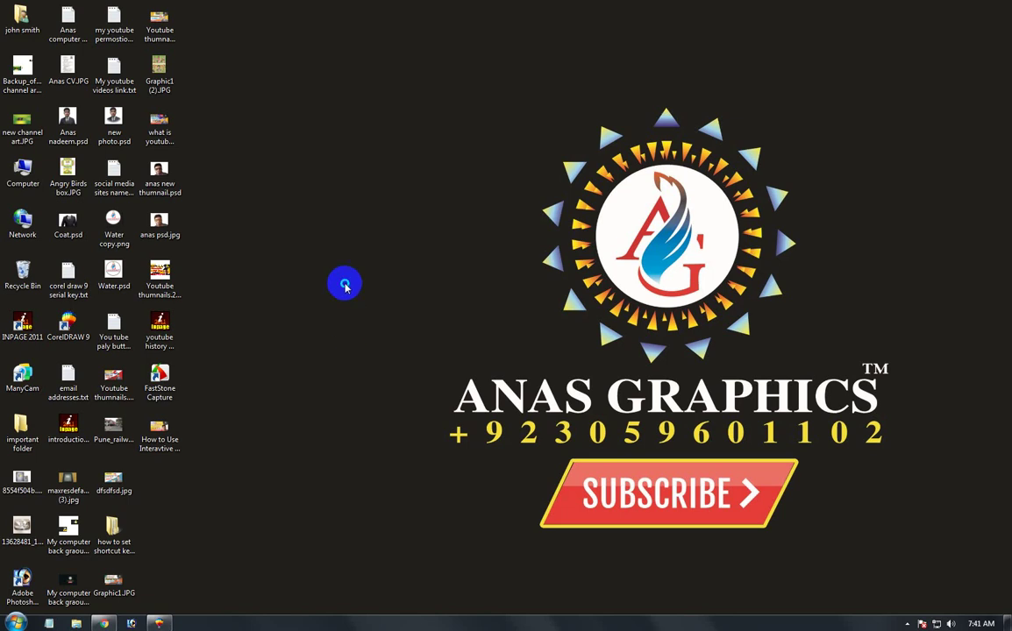
right_click(344, 269)
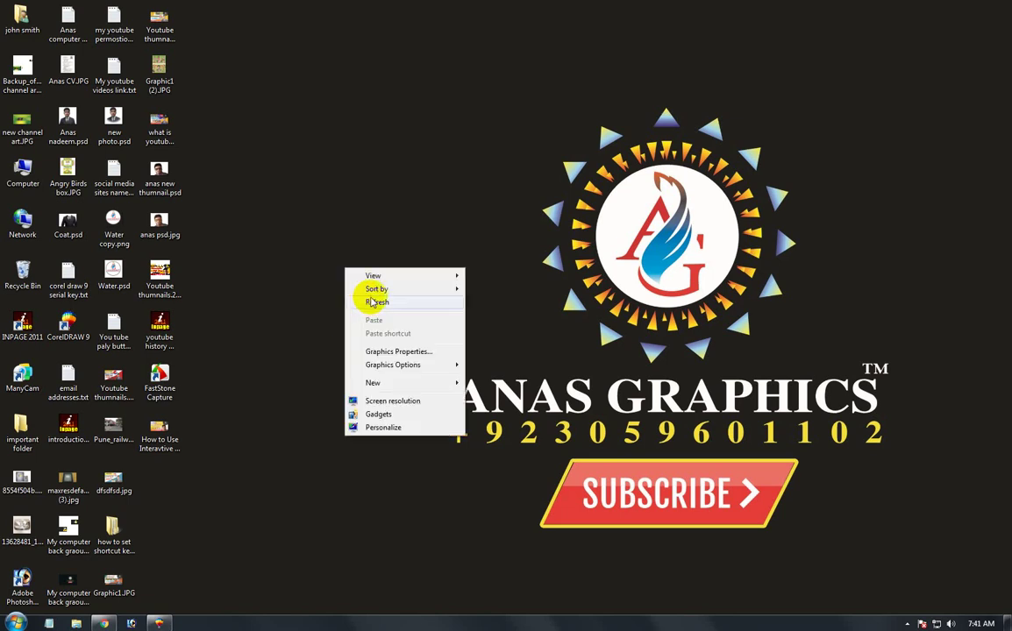
click(359, 294)
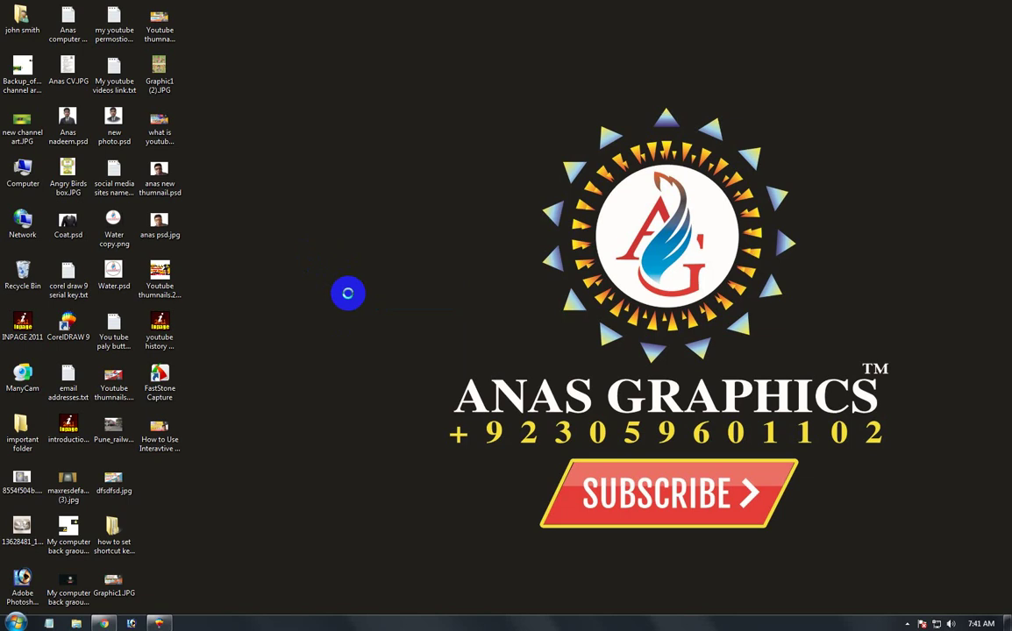
right_click(309, 257)
click(355, 294)
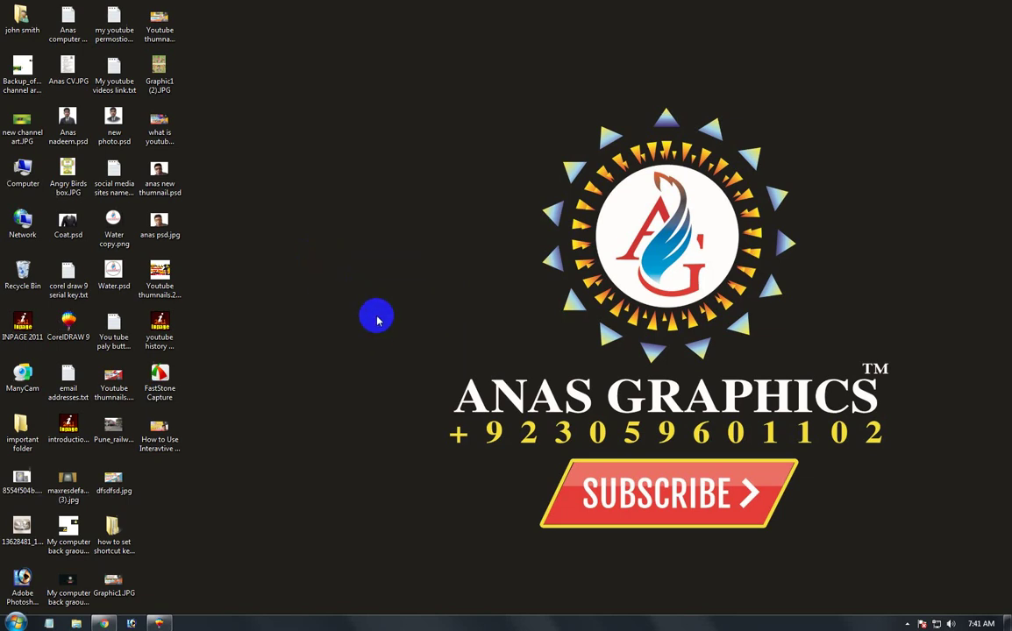
right_click(354, 294)
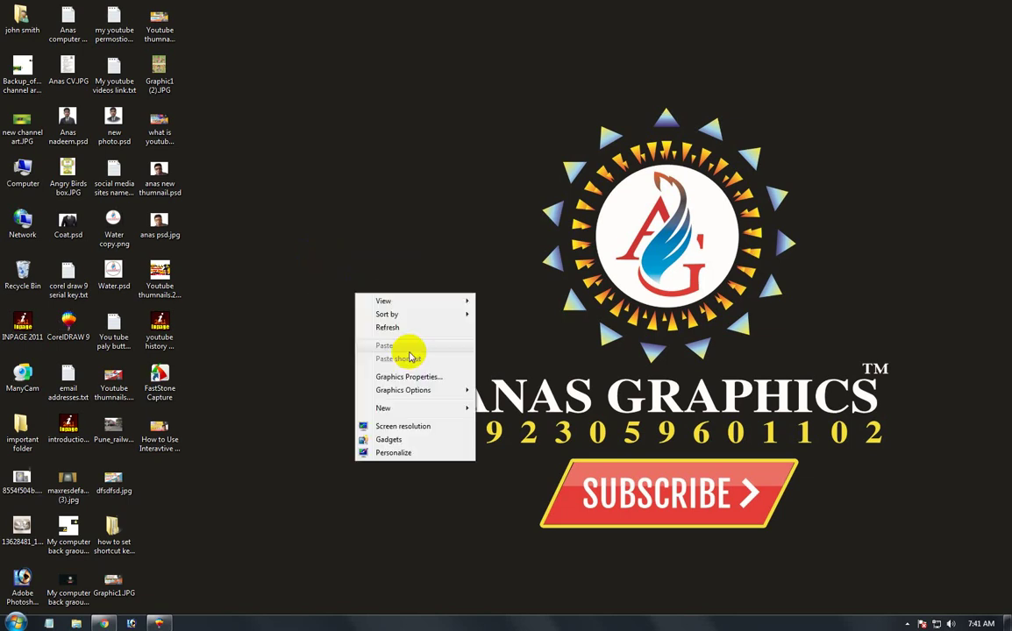
click(407, 332)
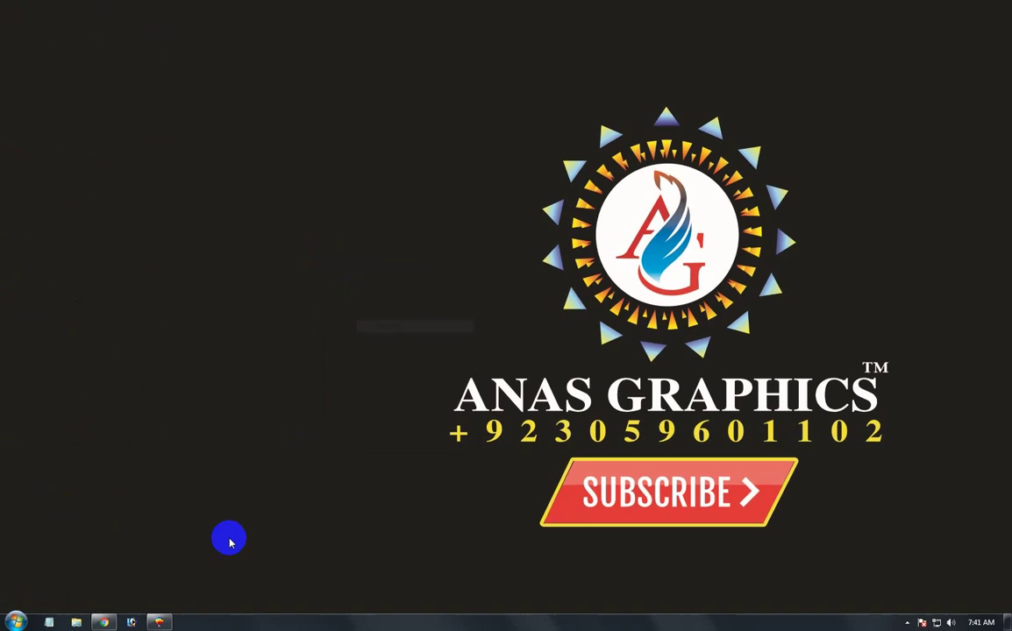
Step: Restore the CorelDRAW drawing and zoom in on the ANAS GRAPHICS logo
click(162, 623)
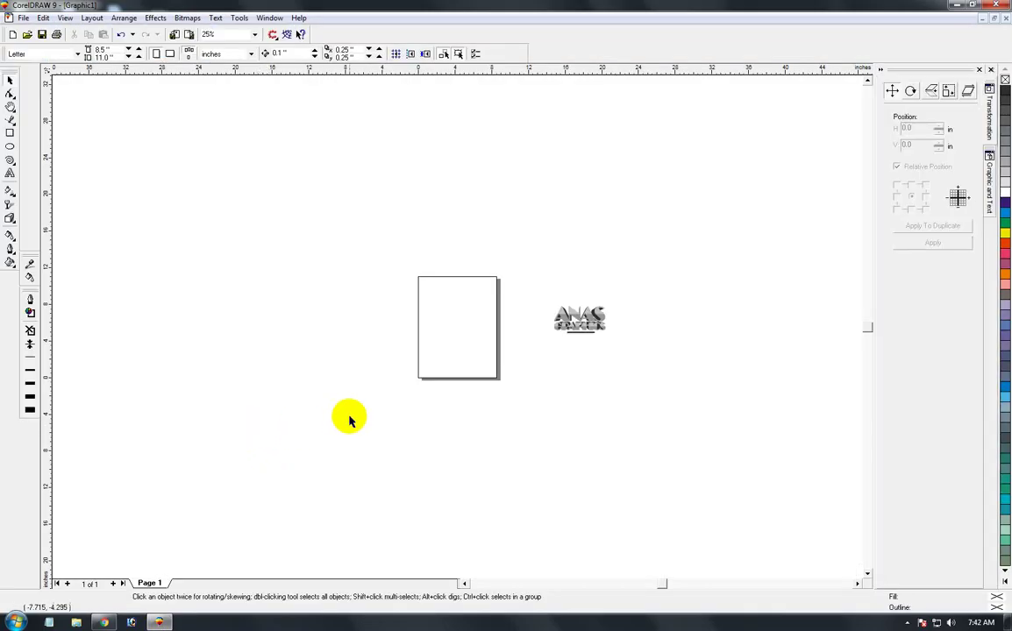
key(F2)
drag(542, 294, 628, 353)
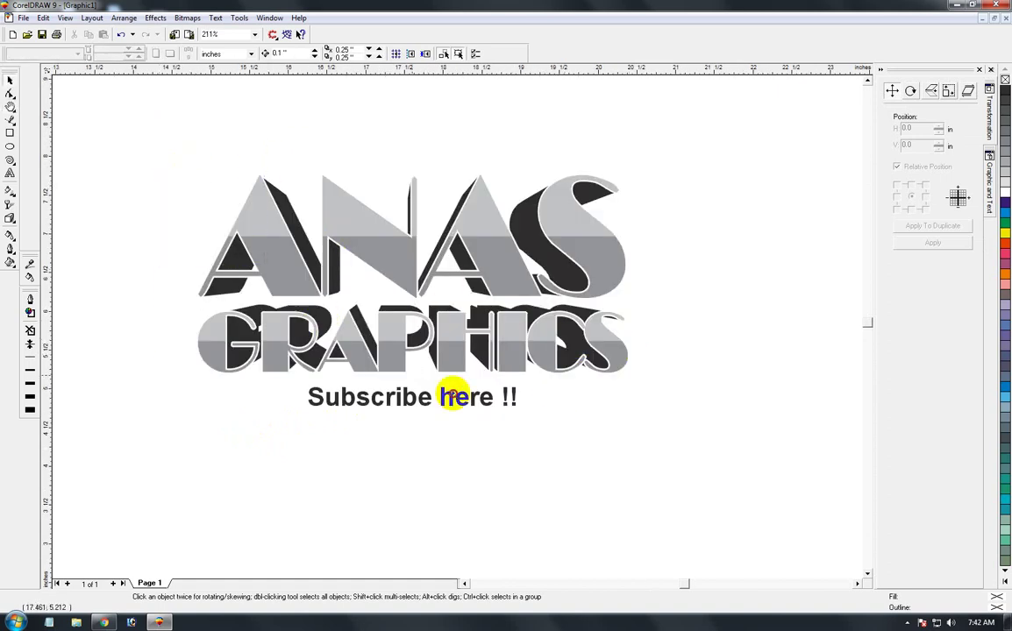
drag(595, 433, 663, 436)
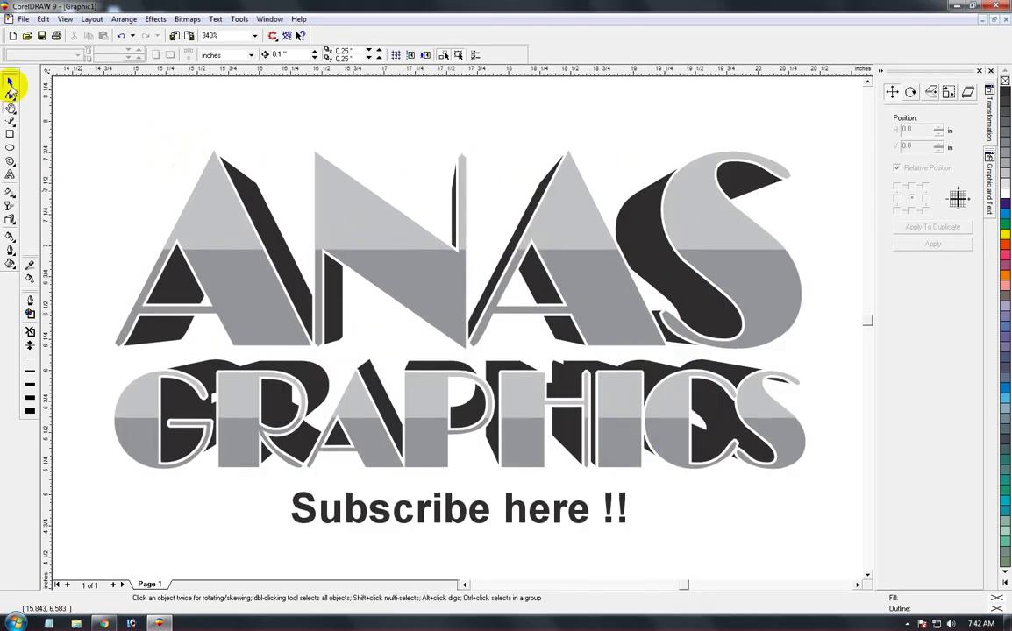
click(10, 84)
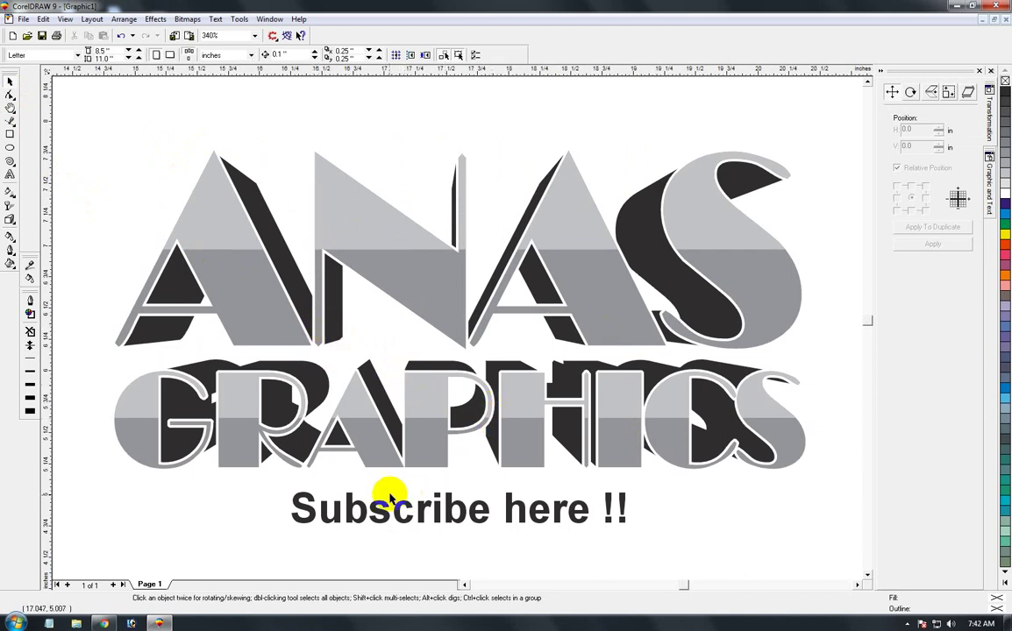
key(F3)
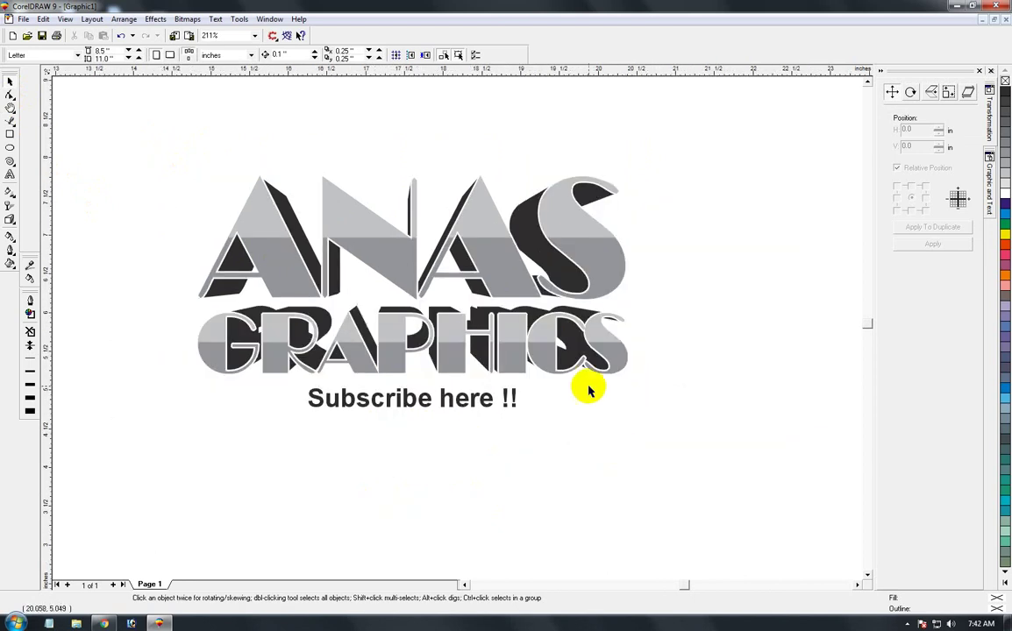
key(z)
mouse_move(138, 129)
mouse_down()
mouse_move(638, 433)
mouse_move(666, 438)
mouse_up()
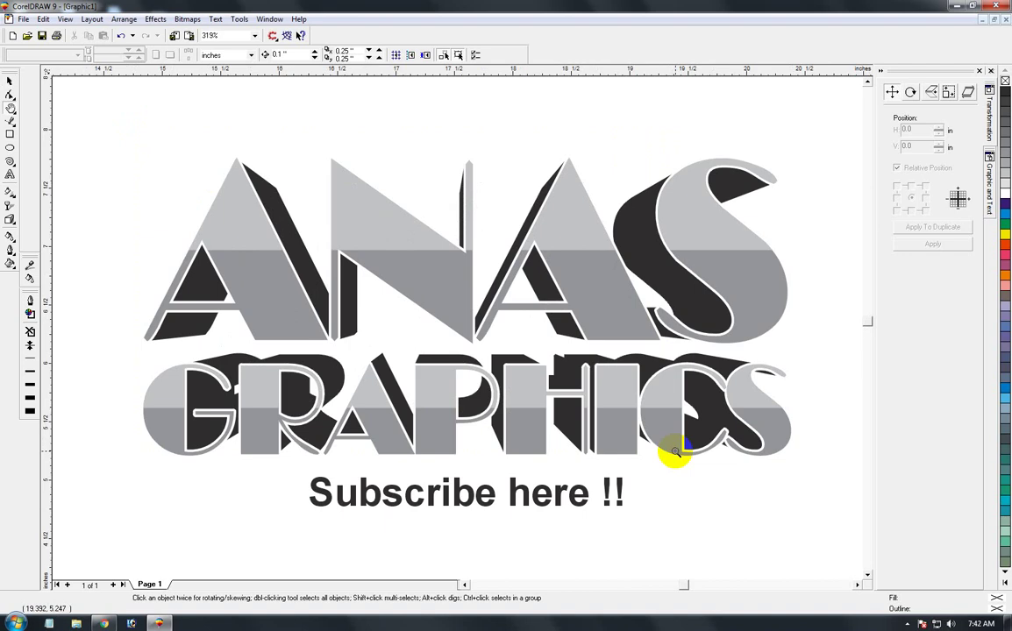
Step: Inspect the logo lettering up close, then fit the whole blank page to the window
right_click(675, 452)
right_click(476, 388)
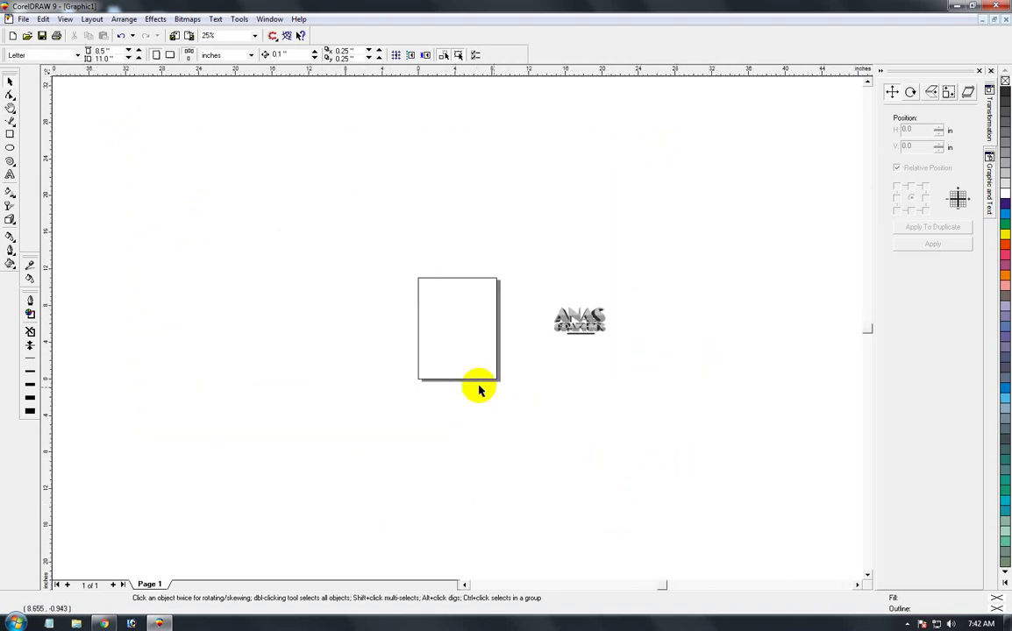
drag(534, 291, 635, 360)
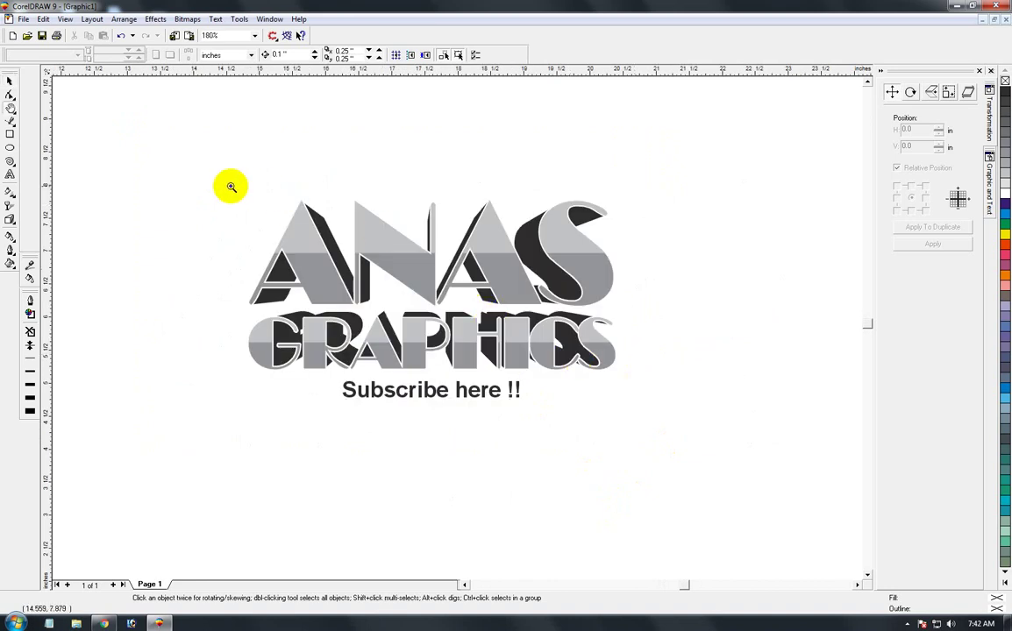
drag(220, 185, 667, 424)
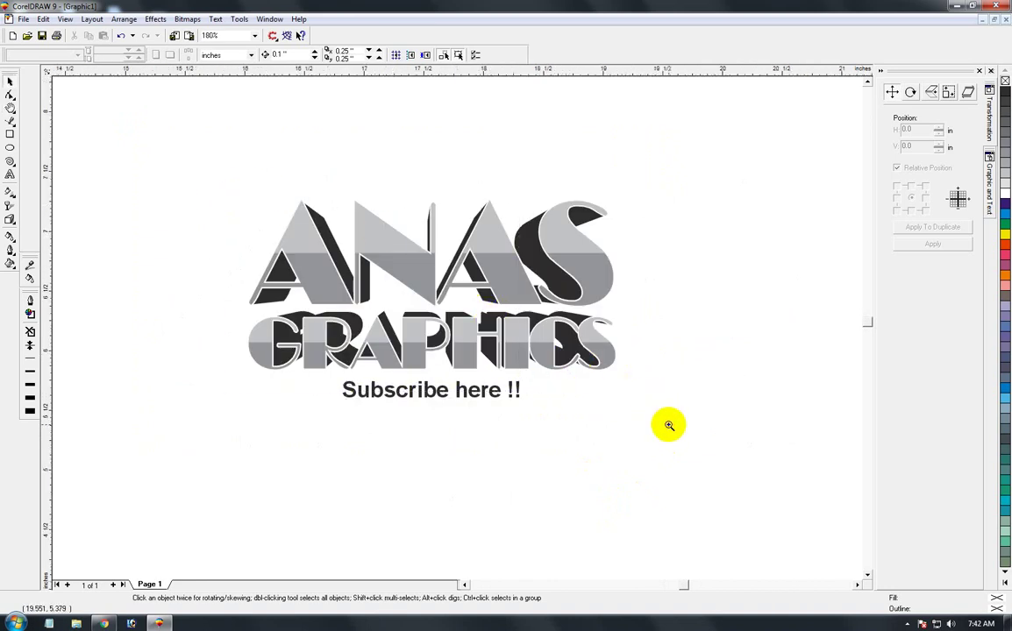
right_click(666, 430)
right_click(487, 364)
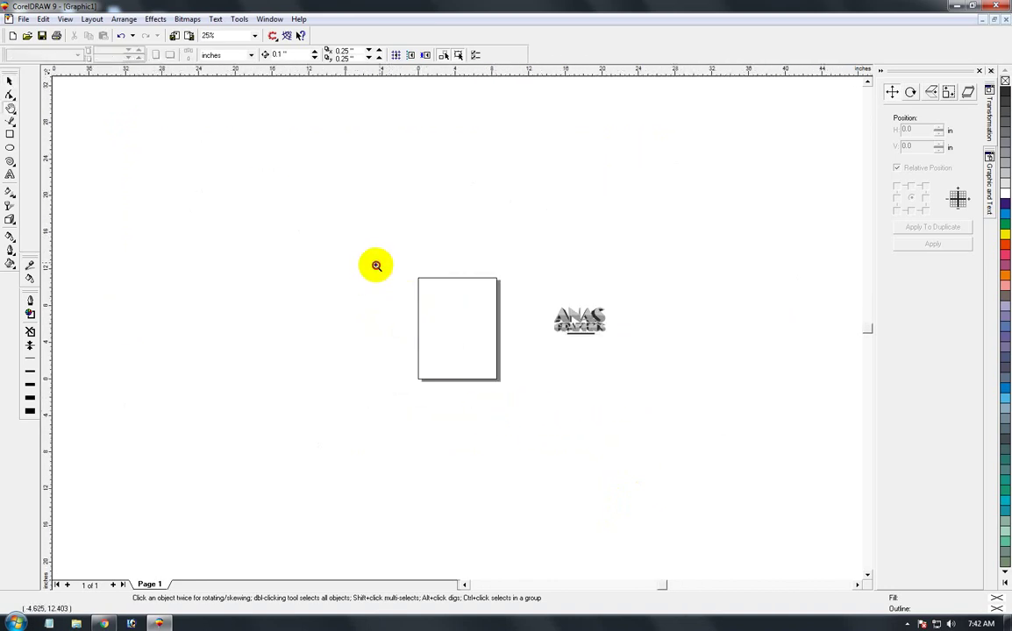
drag(535, 411, 389, 263)
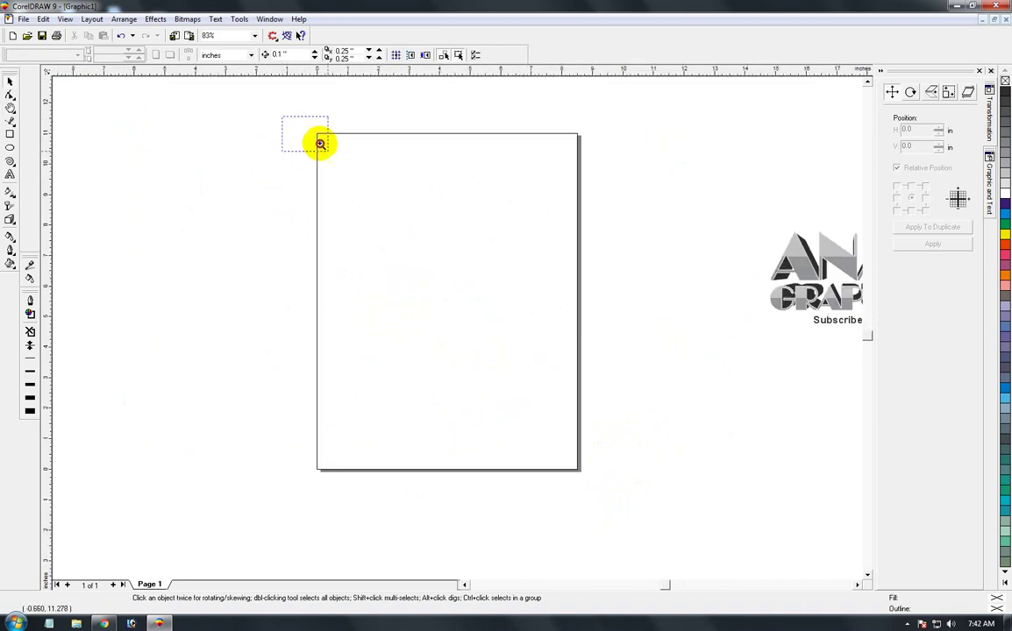
key(shift+F4)
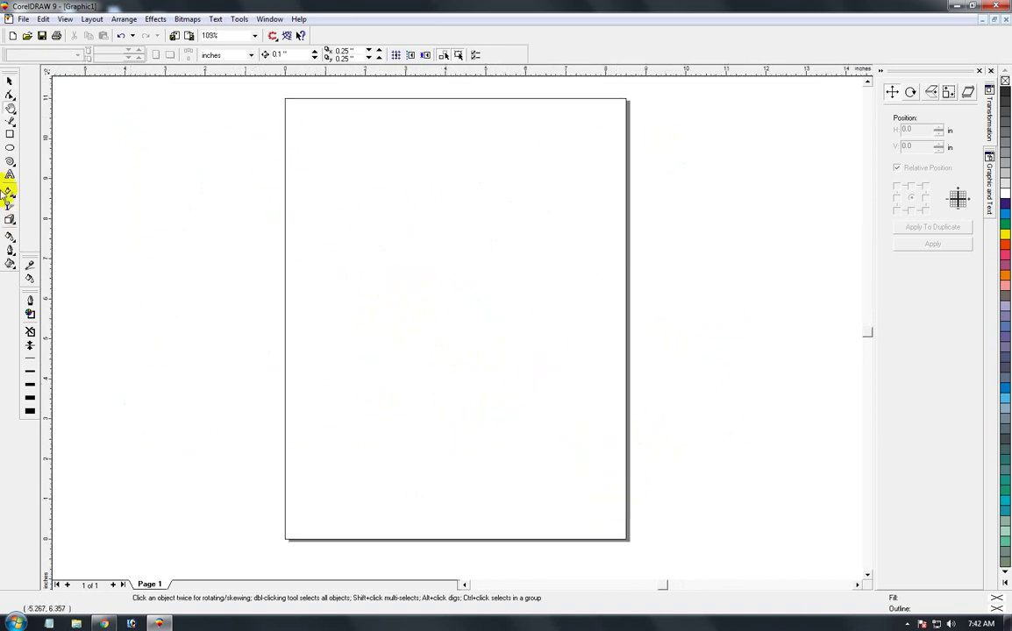
Step: Type 'You' and 'tube' on two lines as artistic text, then zoom in on it
click(11, 175)
click(369, 253)
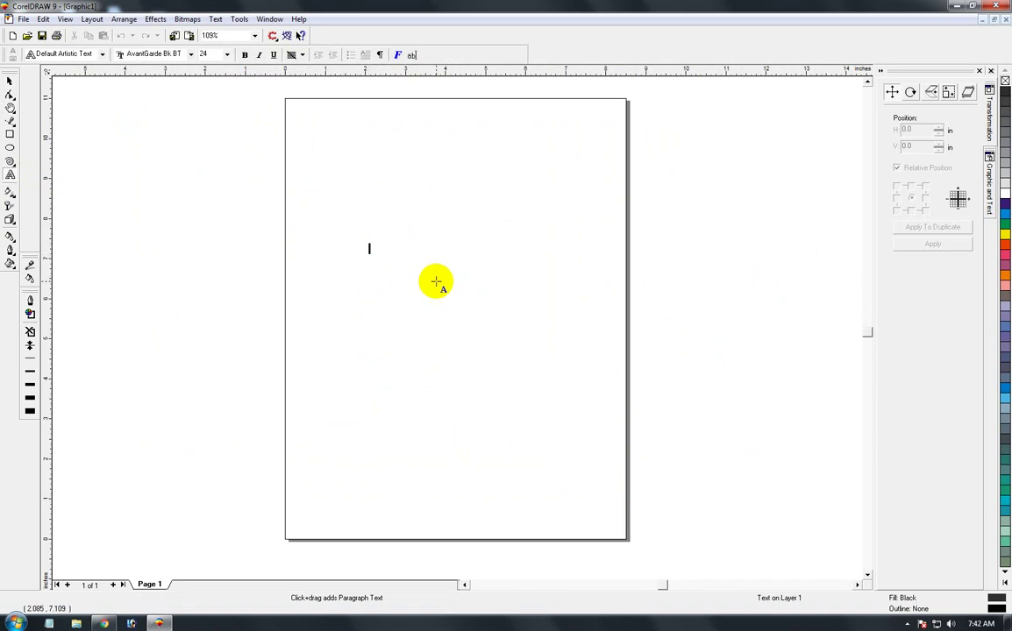
text(yo)
key(BackSpace)
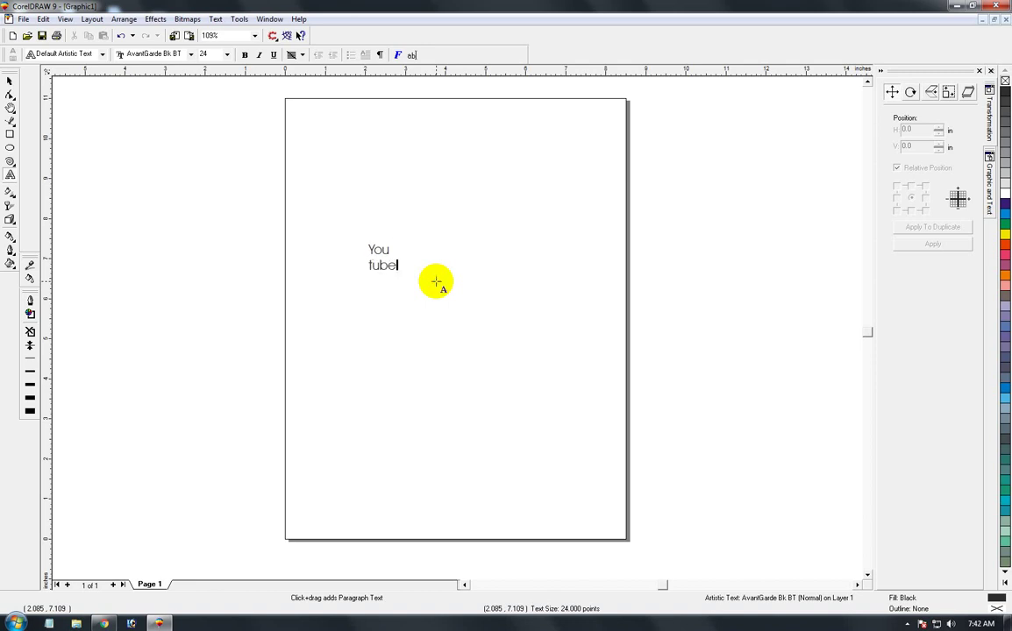
click(10, 79)
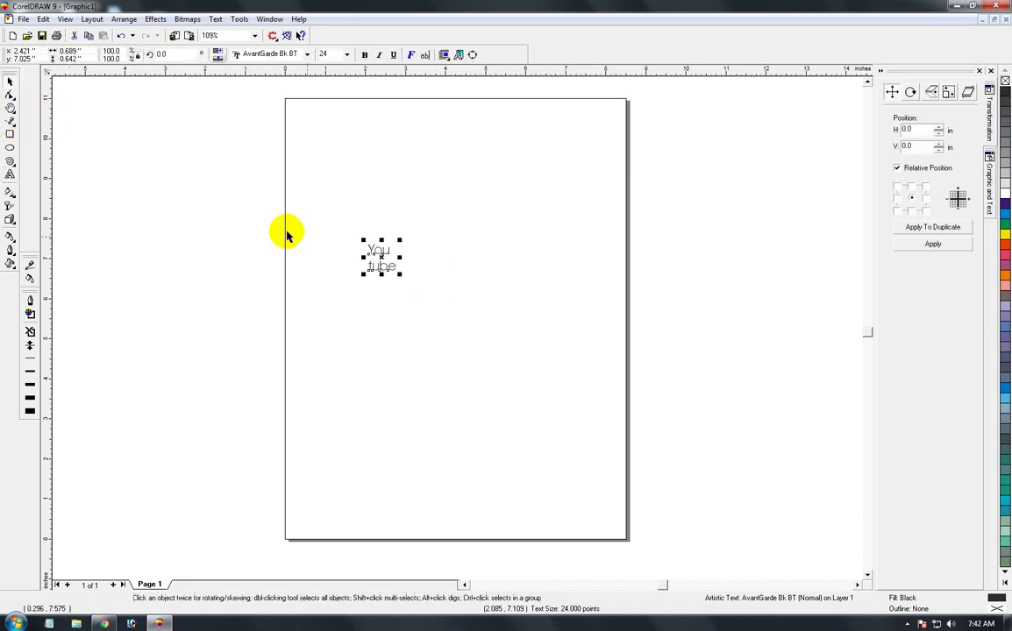
drag(344, 226, 443, 314)
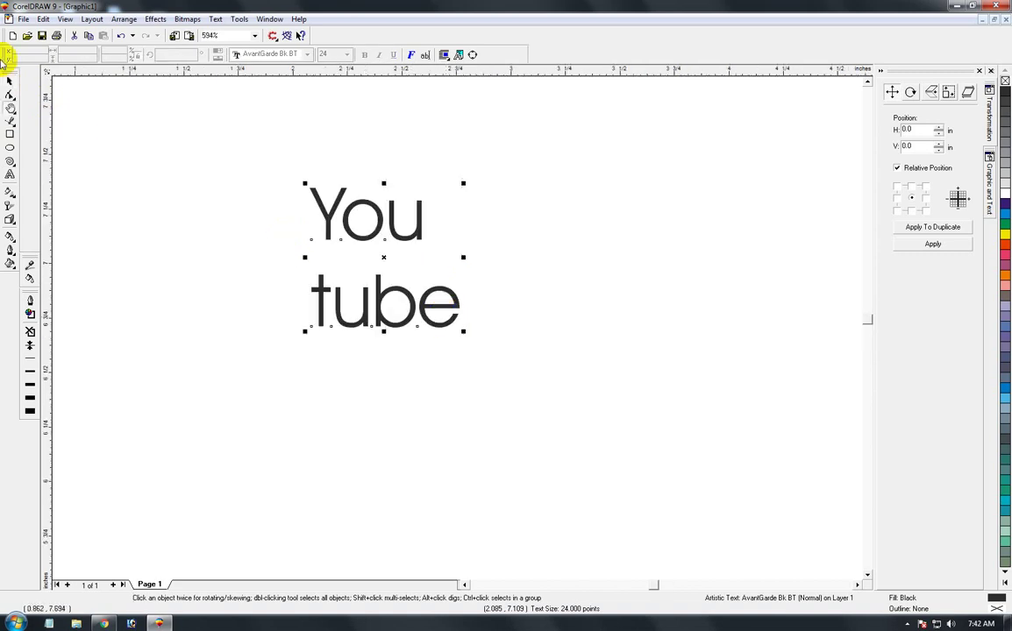
Step: Preview fonts on the text and apply AcanthusBlackSSK
click(307, 55)
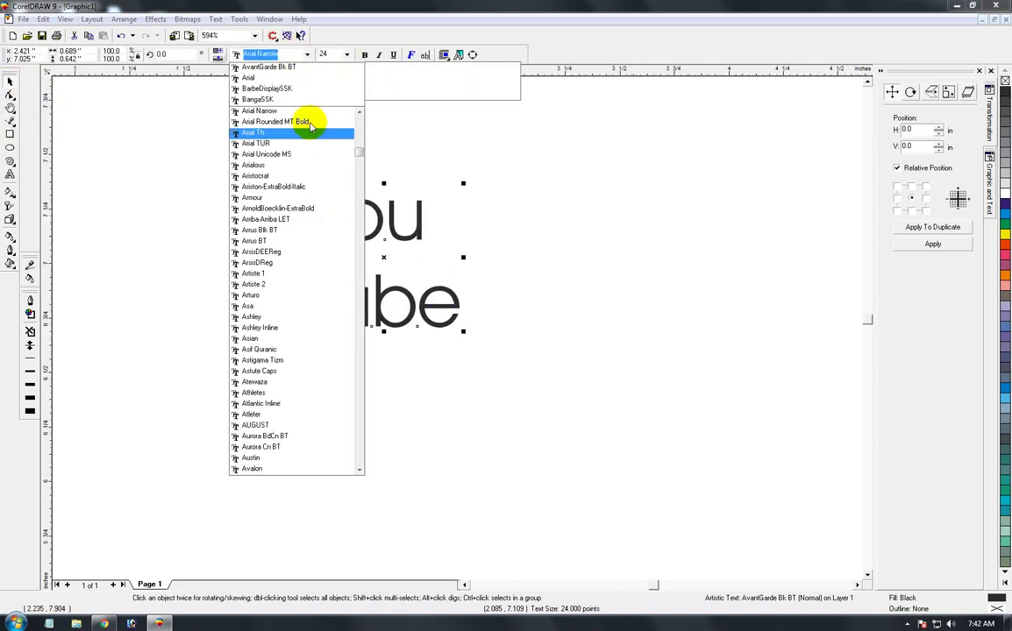
text(An)
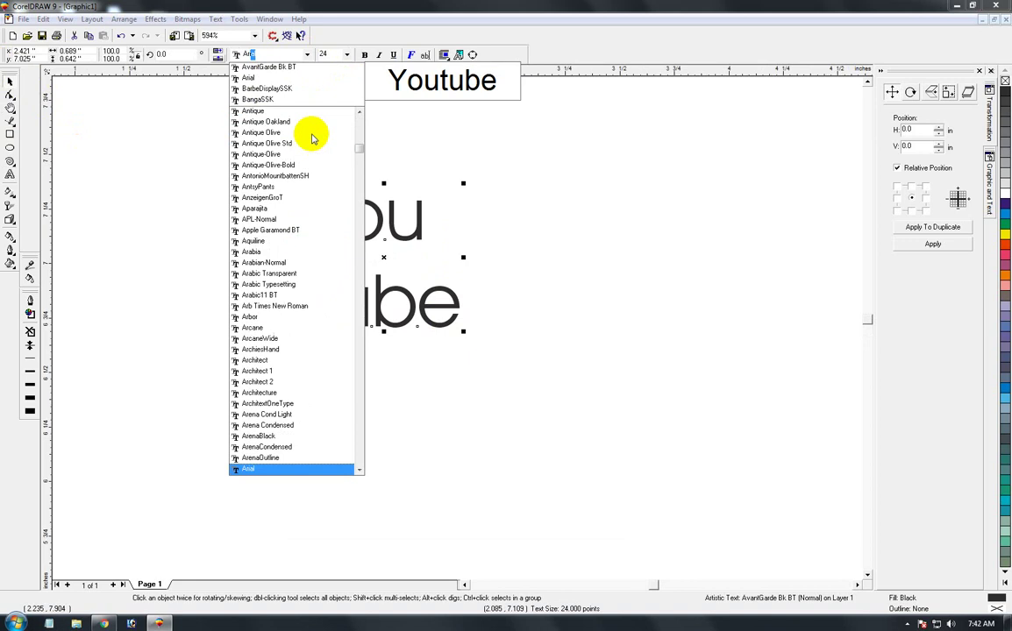
key(BackSpace)
key(BackSpace)
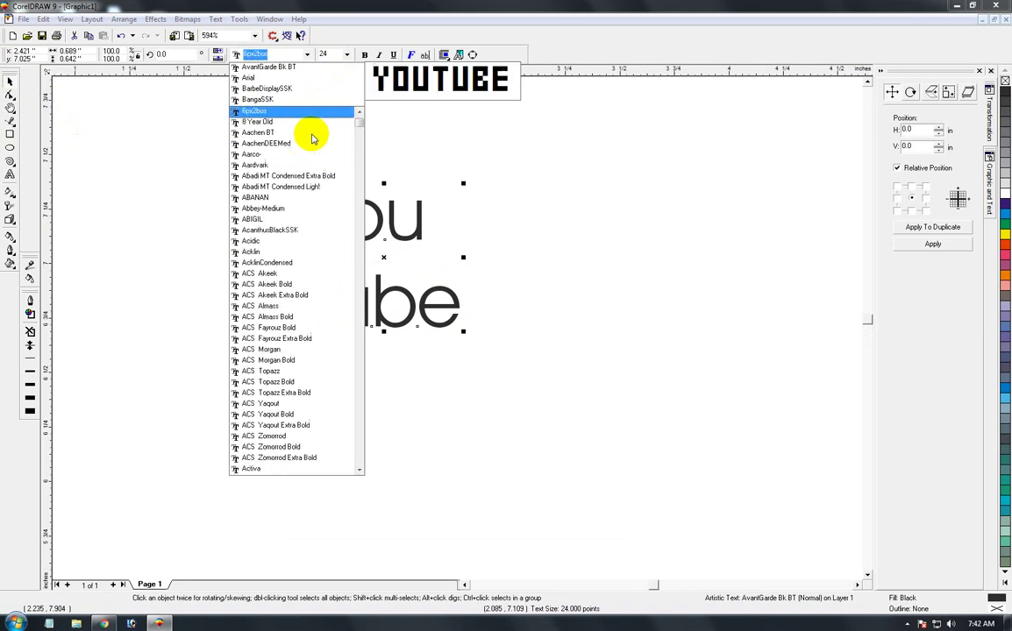
key(Up)
key(Up)
key(Up)
key(Up)
key(Up)
key(Up)
key(Up)
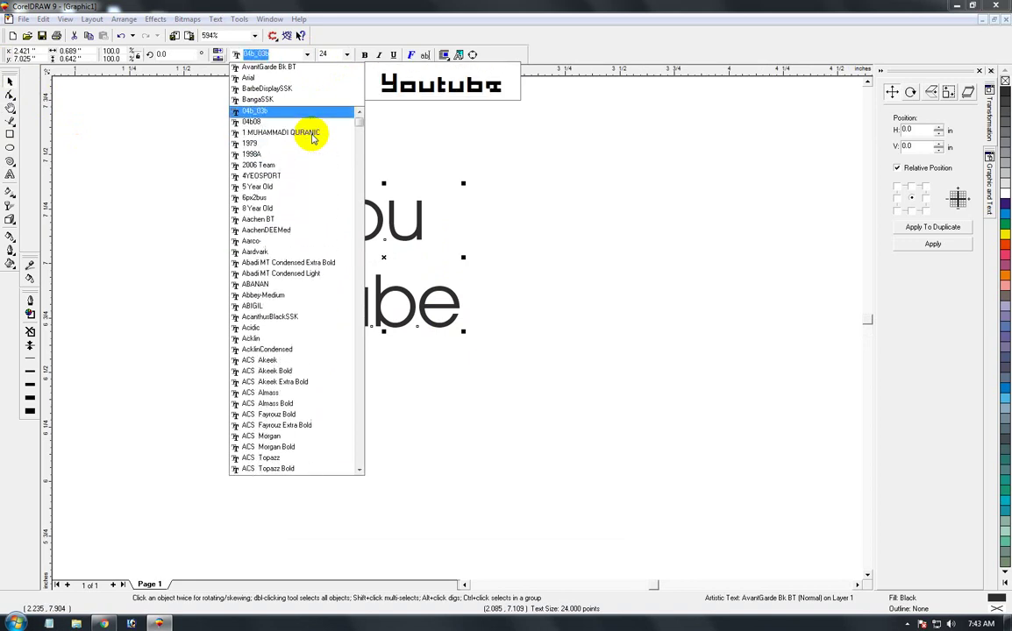
key(Up)
key(Up)
key(Up)
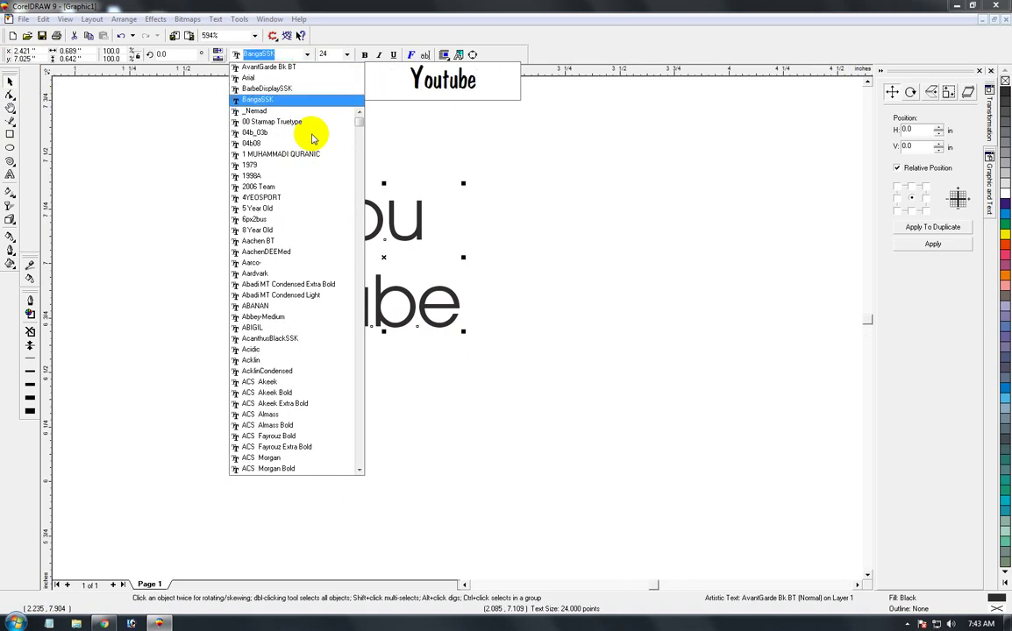
key(Down)
key(Down)
key(Down)
key(Down)
key(Down)
key(Down)
key(Down)
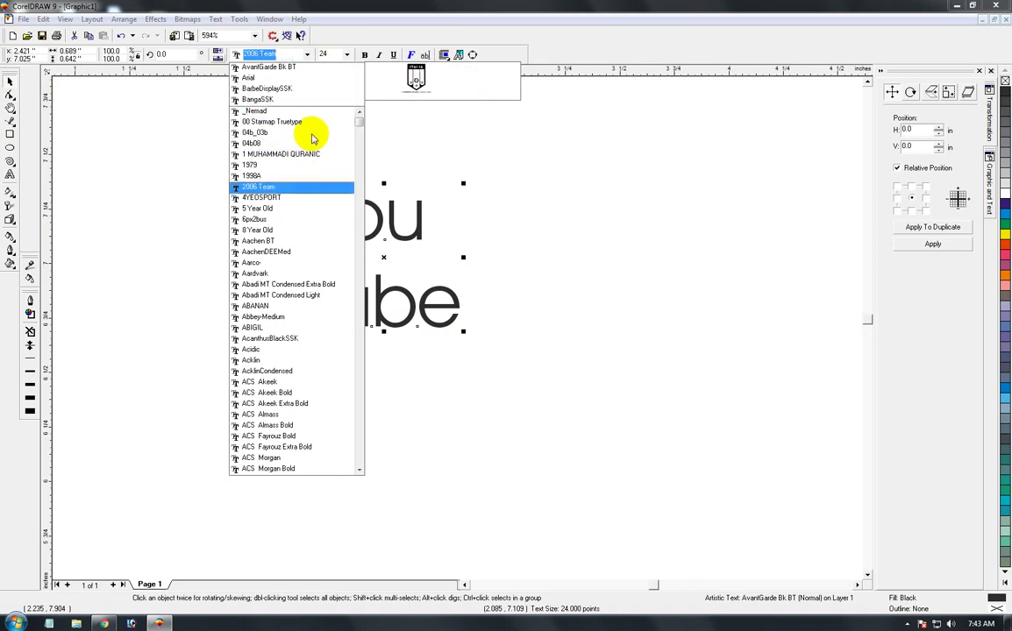
key(Down)
key(Down)
key(Down)
key(Down)
key(Down)
key(Down)
key(Down)
key(Down)
key(Down)
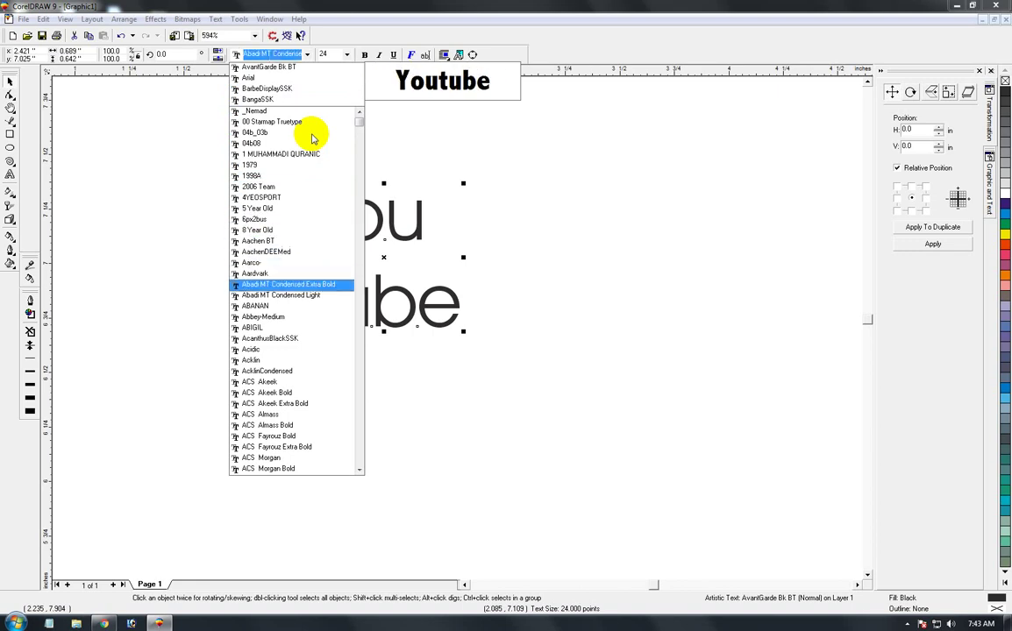
key(Down)
key(Up)
key(Up)
key(Down)
key(Down)
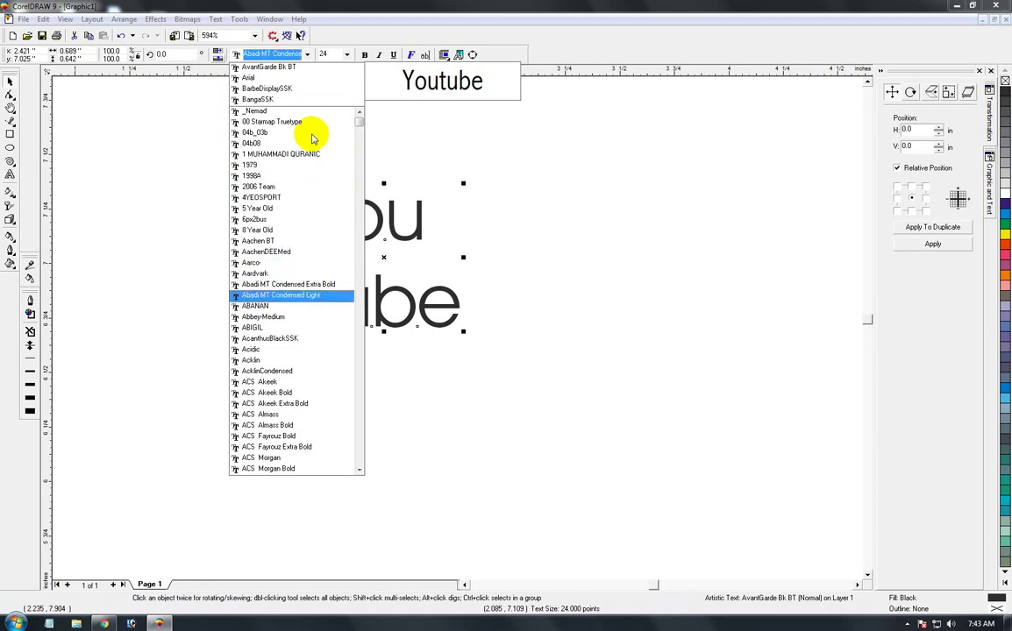
key(Down)
key(Down)
key(Down)
key(Down)
key(Down)
key(Up)
key(Up)
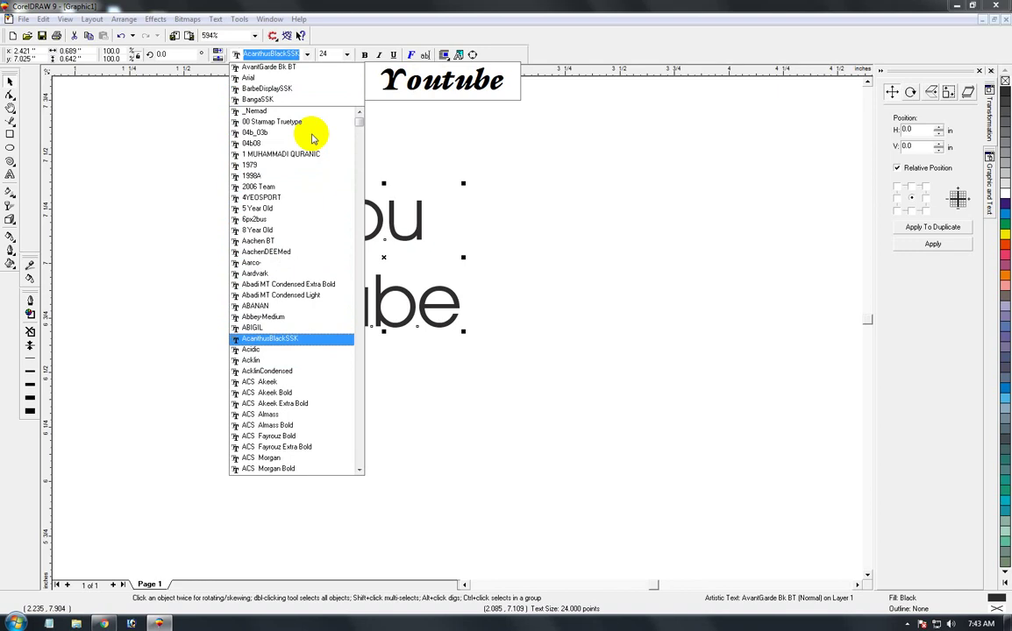
key(Return)
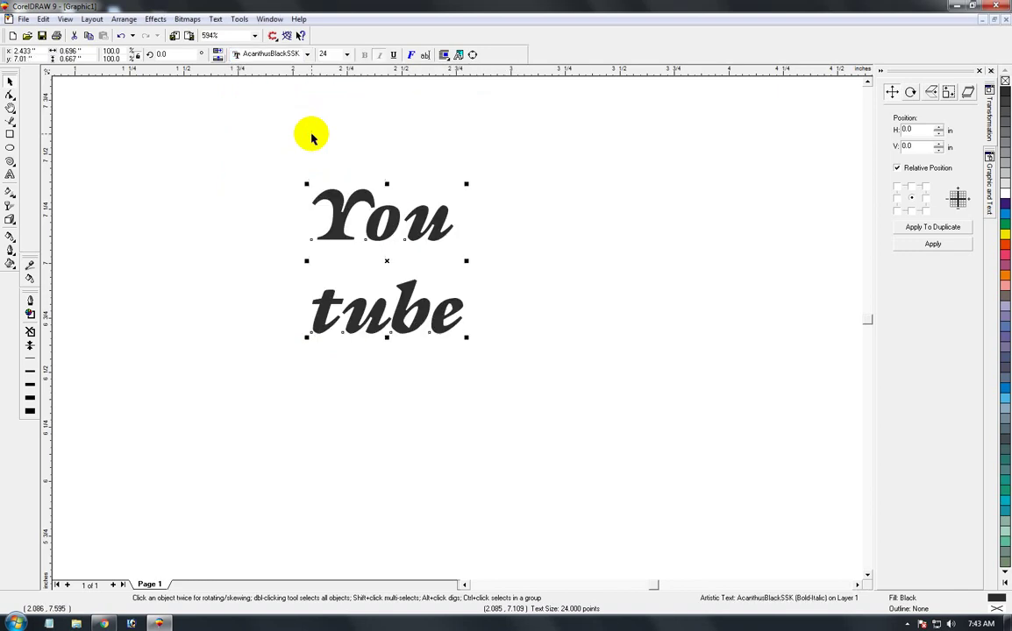
Step: Preview further fonts and try Adobe Naskh Medium on the text
click(271, 54)
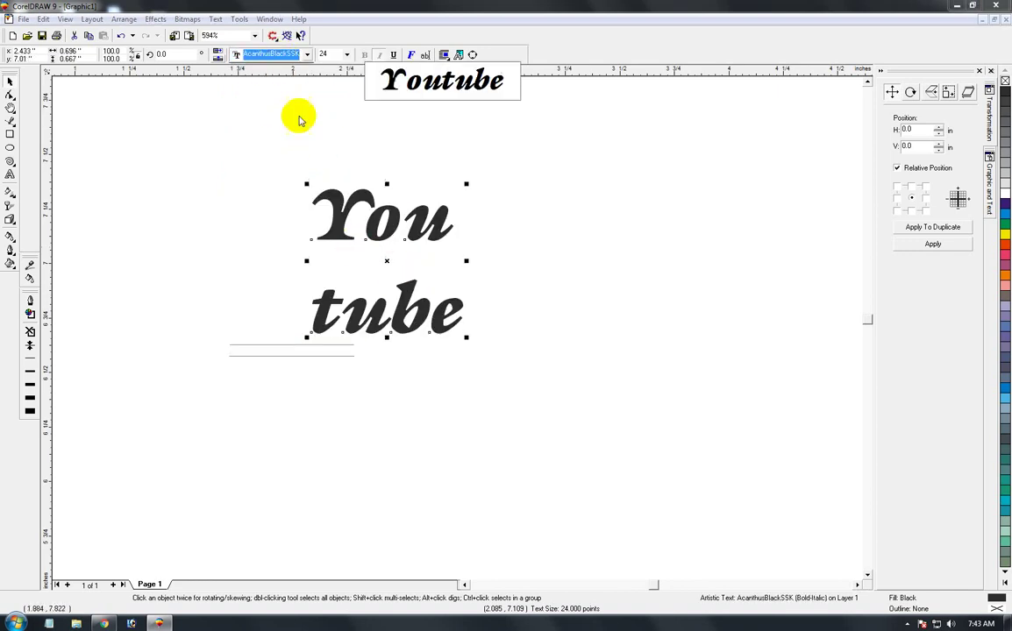
key(alt+Down)
key(Down)
key(Down)
key(Down)
key(Down)
key(Down)
key(Down)
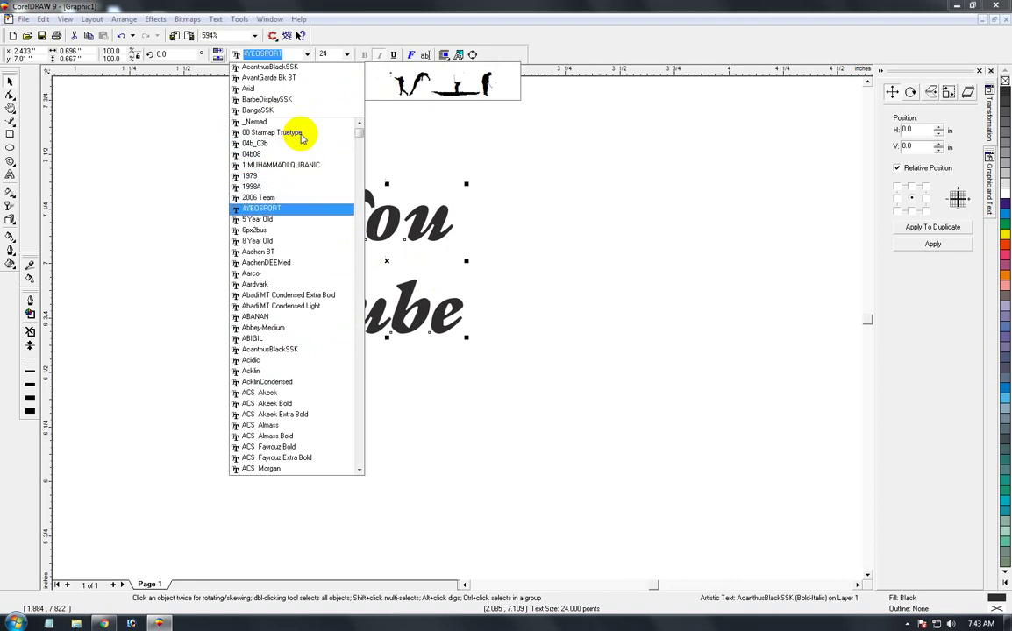
key(Up)
key(Up)
key(Down)
key(Down)
key(Down)
key(Down)
key(Down)
key(Down)
key(Down)
key(Down)
key(Down)
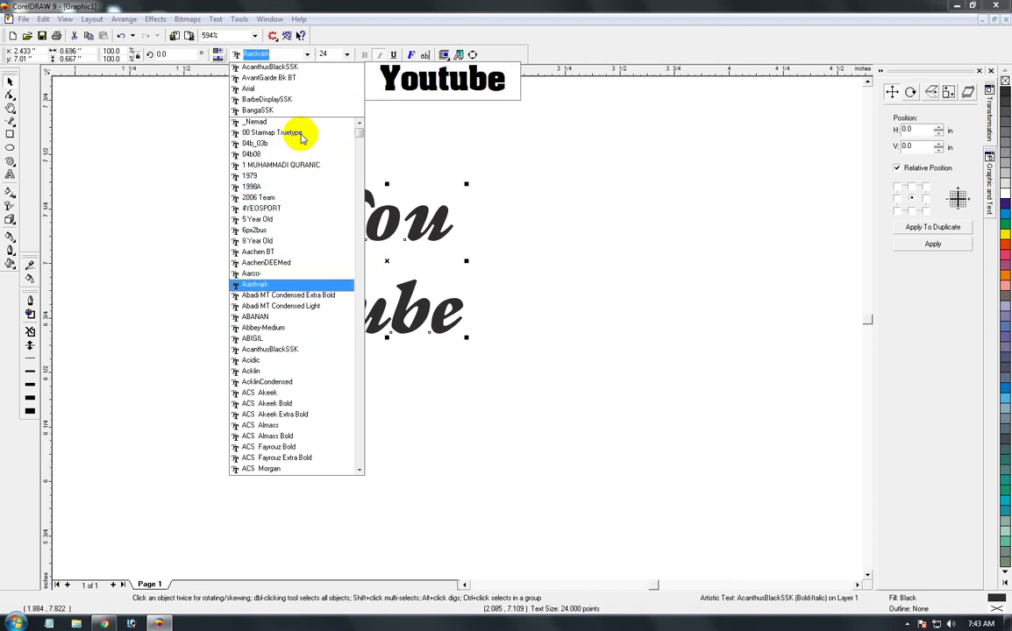
key(Down)
key(Down)
key(Down)
key(Down)
key(Down)
key(Down)
key(Down)
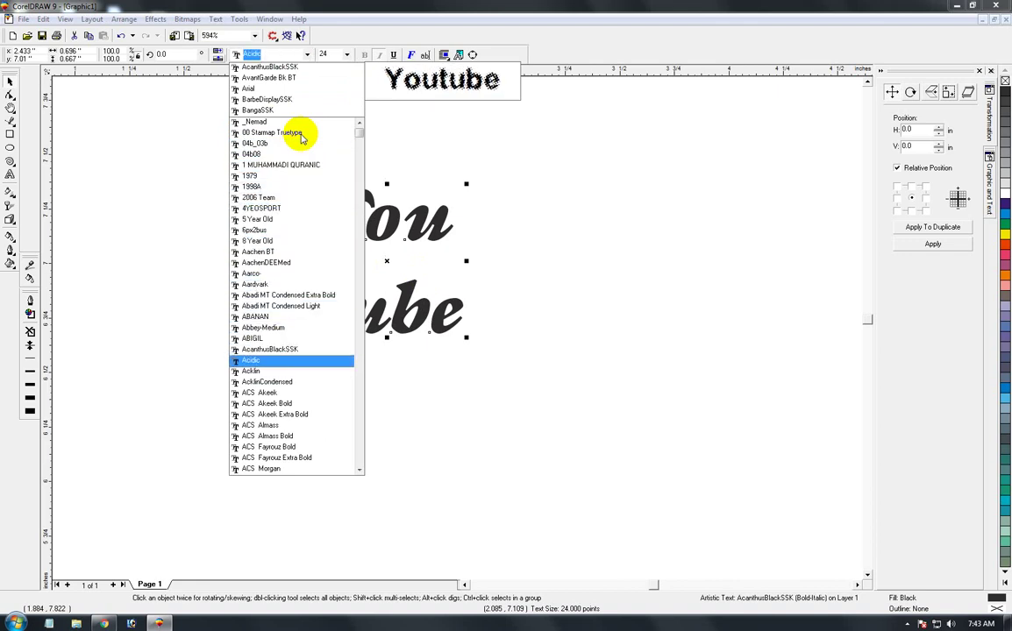
key(Down)
key(Down)
key(Up)
key(Up)
key(Down)
key(Down)
key(Down)
key(Down)
key(Down)
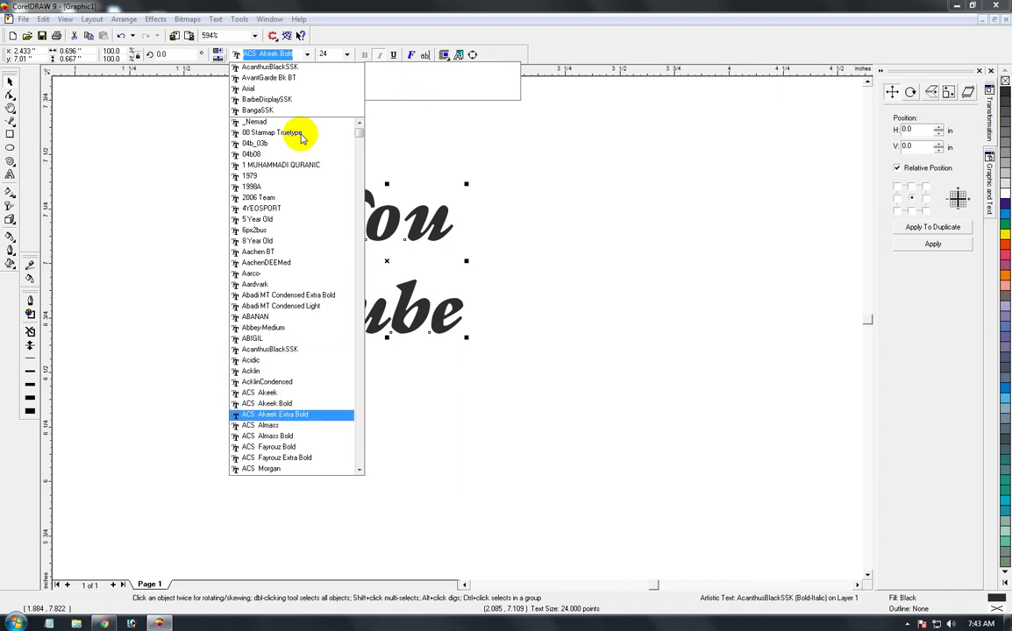
key(Down)
key(Down)
key(Down)
key(Down)
key(Down)
key(Down)
key(Down)
key(Down)
key(Down)
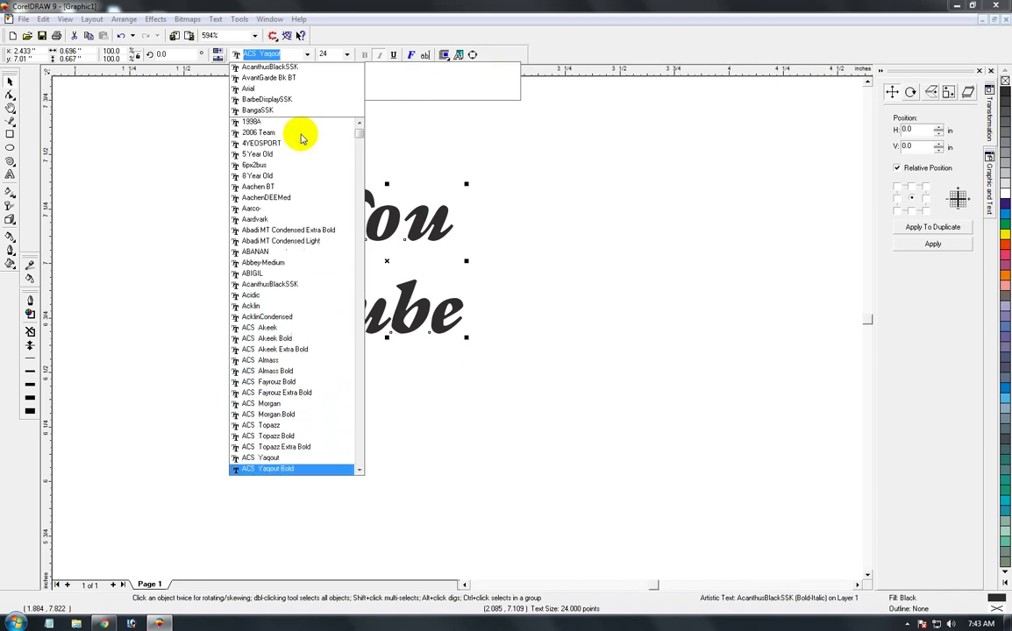
key(Down)
key(Down)
key(Down)
key(Down)
key(Down)
key(Down)
key(Down)
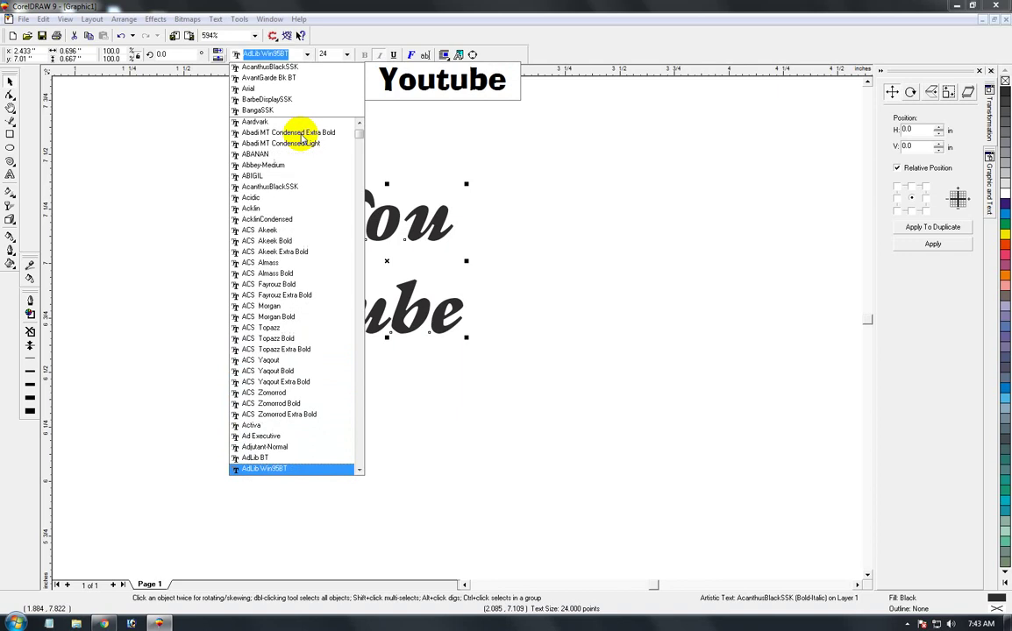
key(Down)
key(Down)
key(Down)
key(Down)
key(Down)
key(Down)
key(Down)
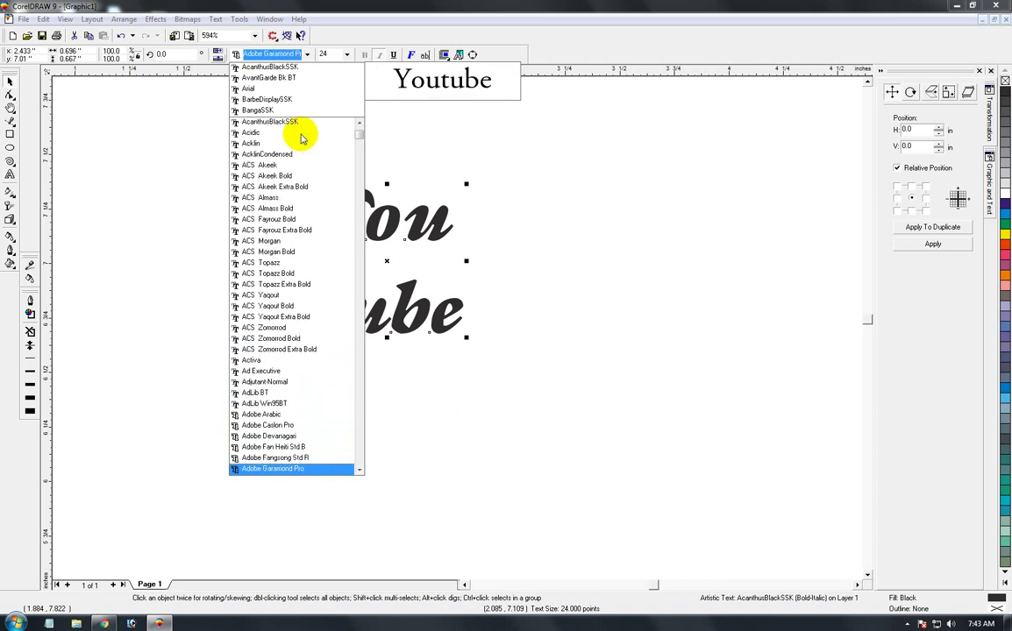
key(Down)
key(Down)
key(Down)
key(Down)
key(Down)
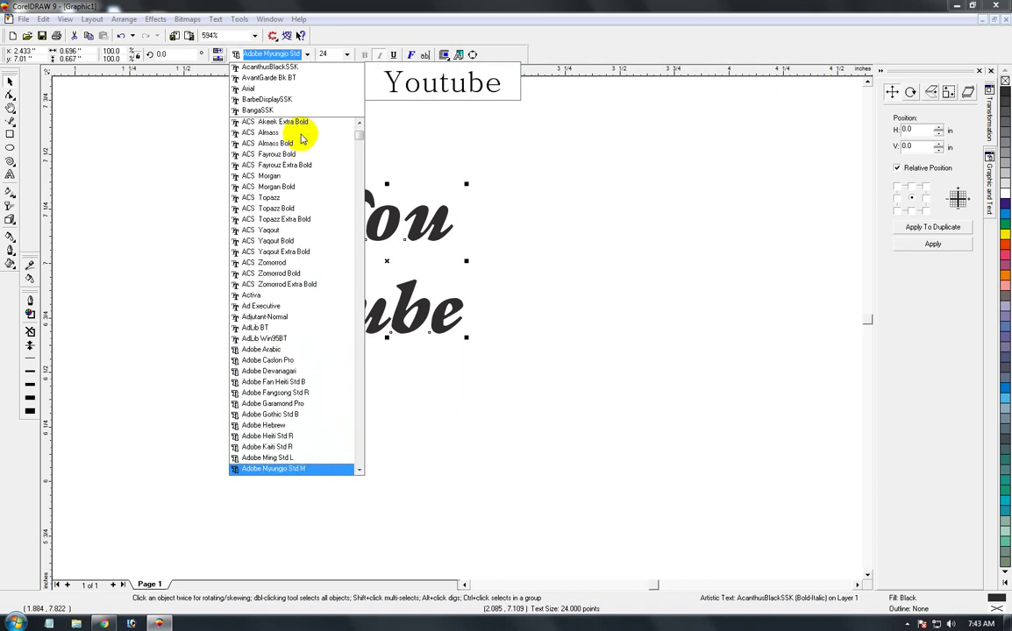
key(Down)
key(Down)
key(Up)
key(Return)
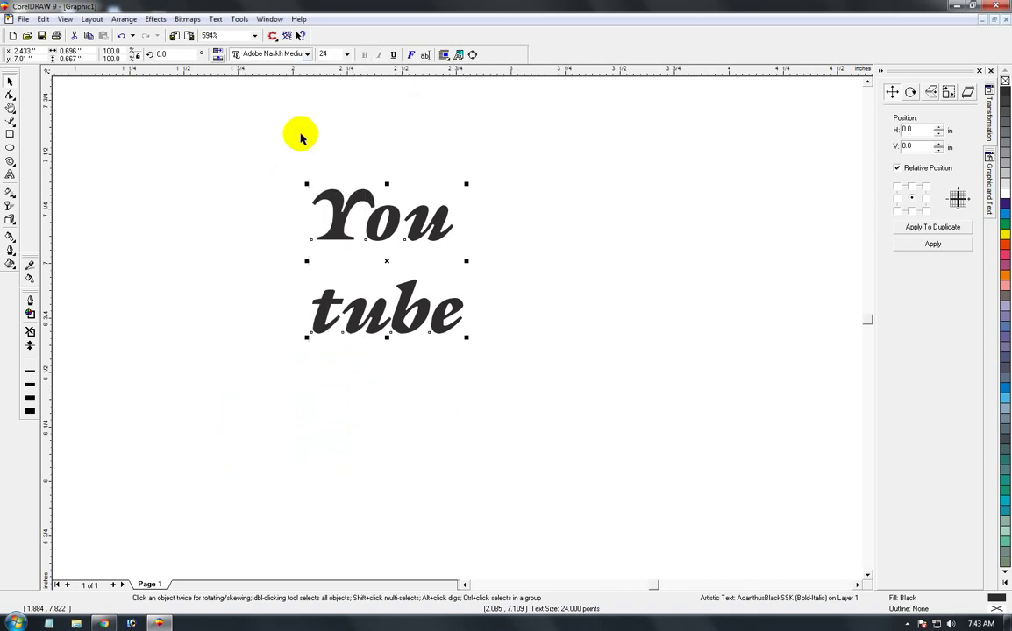
Step: Switch the text back to the AcanthusBlackSSK font
click(306, 54)
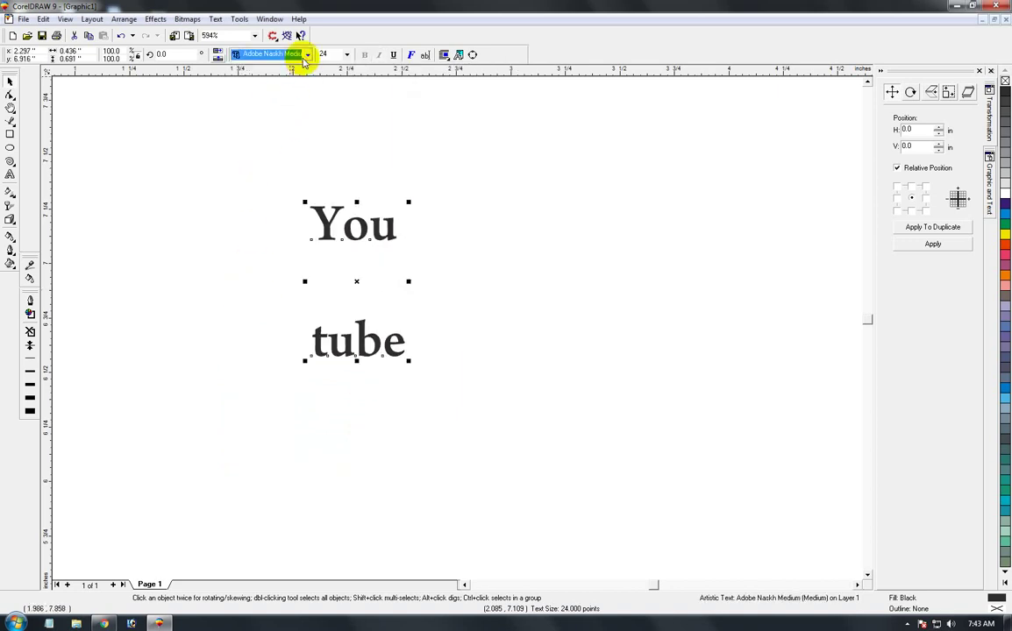
key(Up)
key(Up)
key(Up)
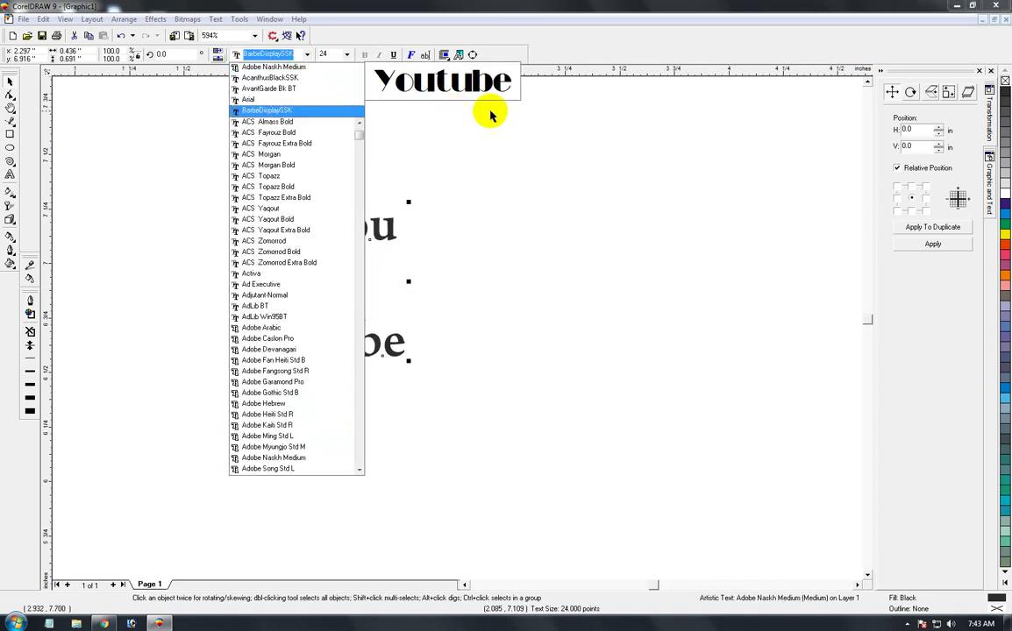
key(Return)
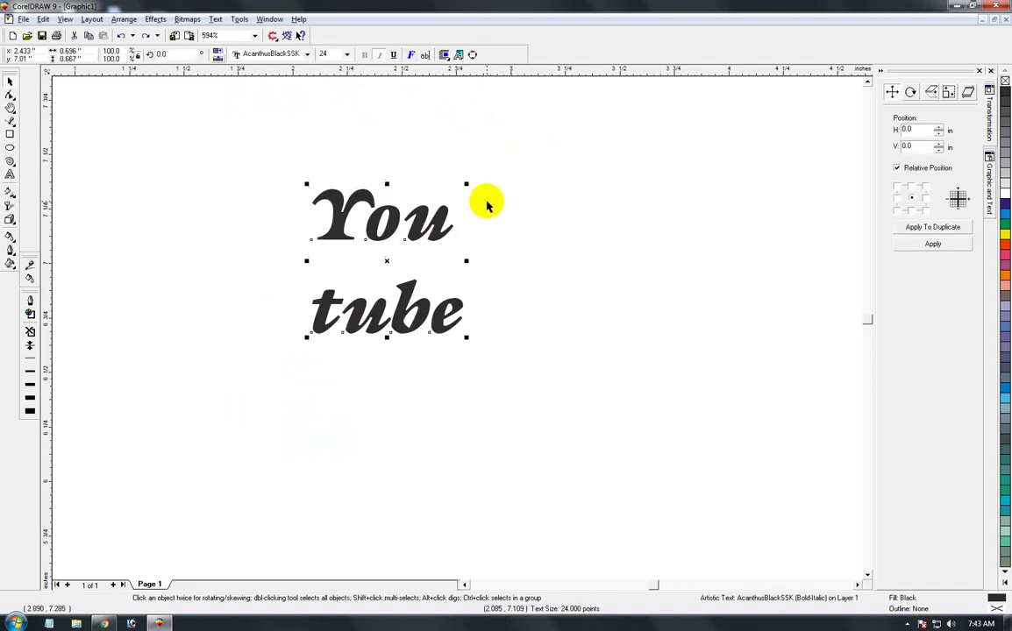
key(alt+t)
Step: Change the text case to UPPERCASE
key(n)
click(463, 302)
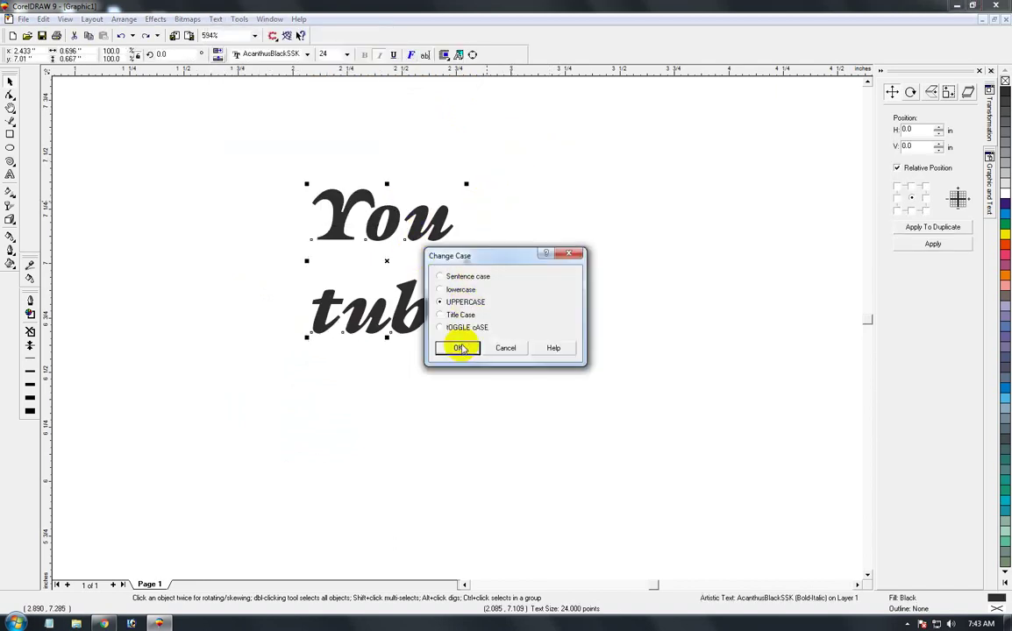
click(459, 348)
click(610, 266)
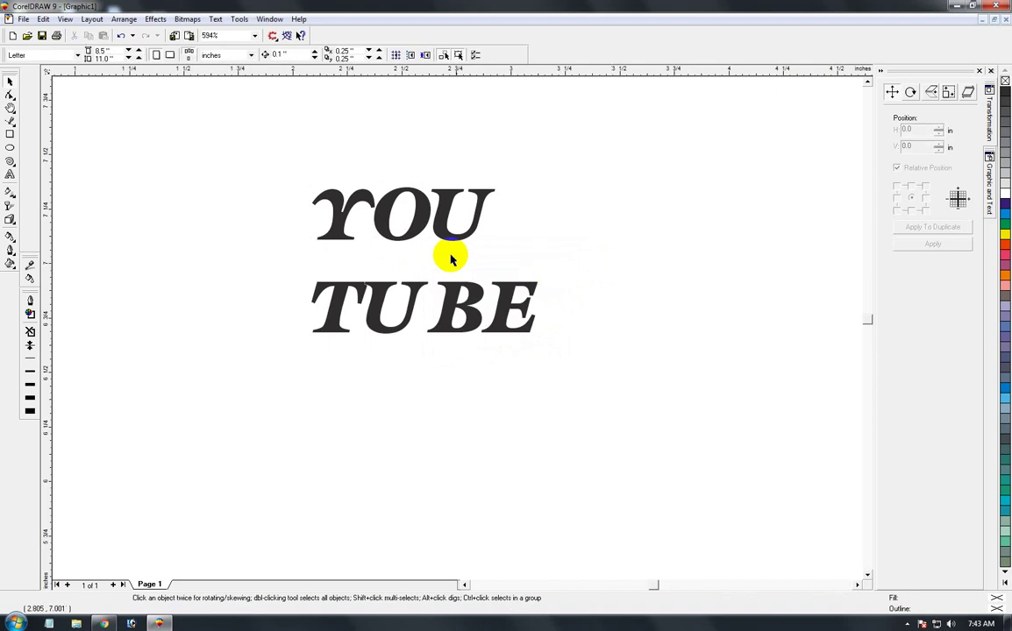
Step: Scale up the word YOU so it spans wider than TUBE, then view the whole page
click(451, 223)
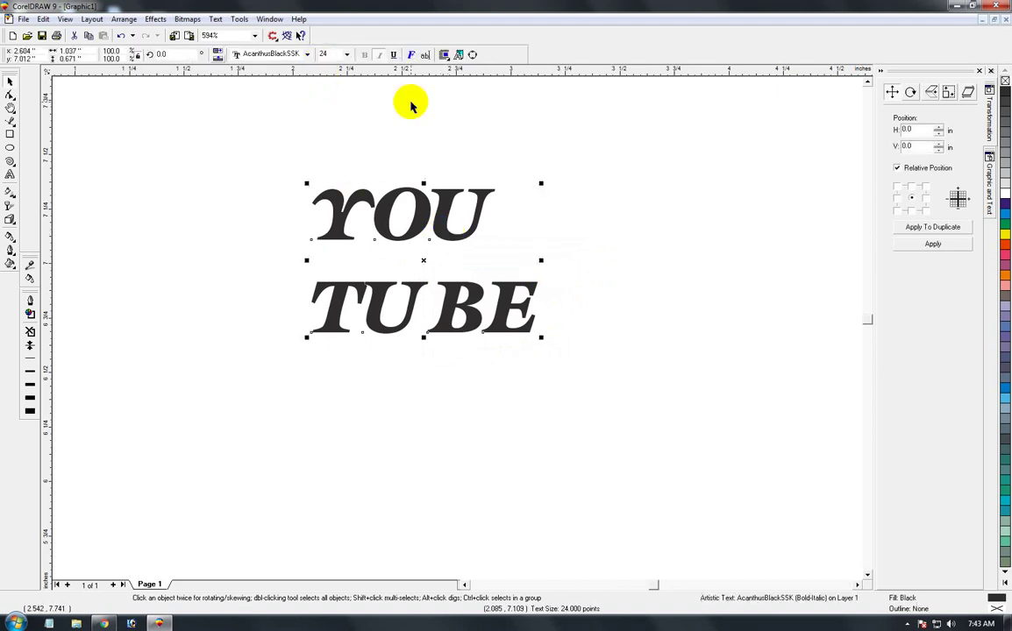
click(570, 268)
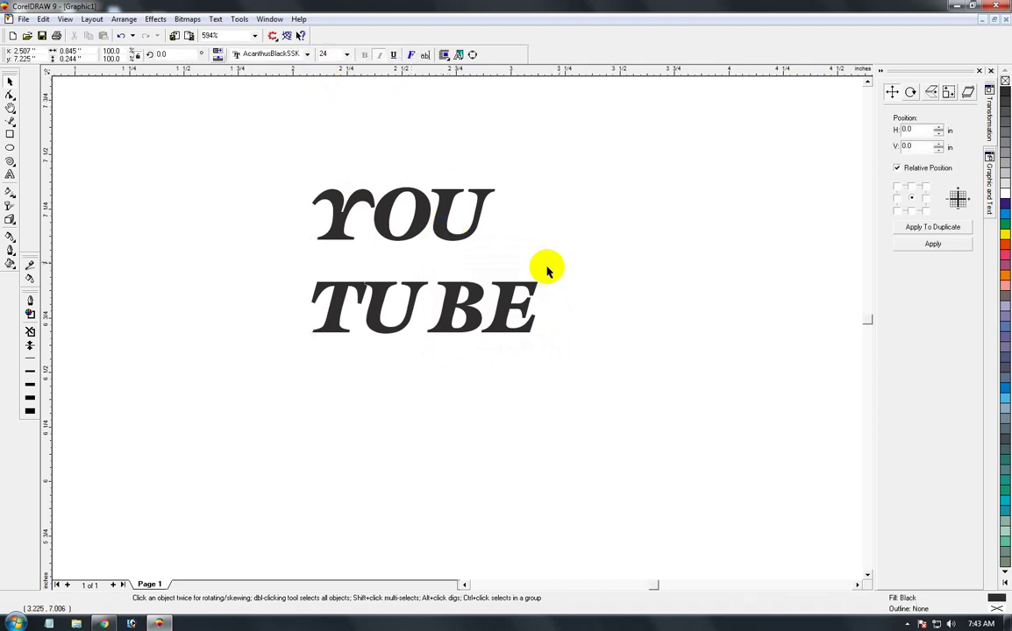
click(470, 292)
click(462, 235)
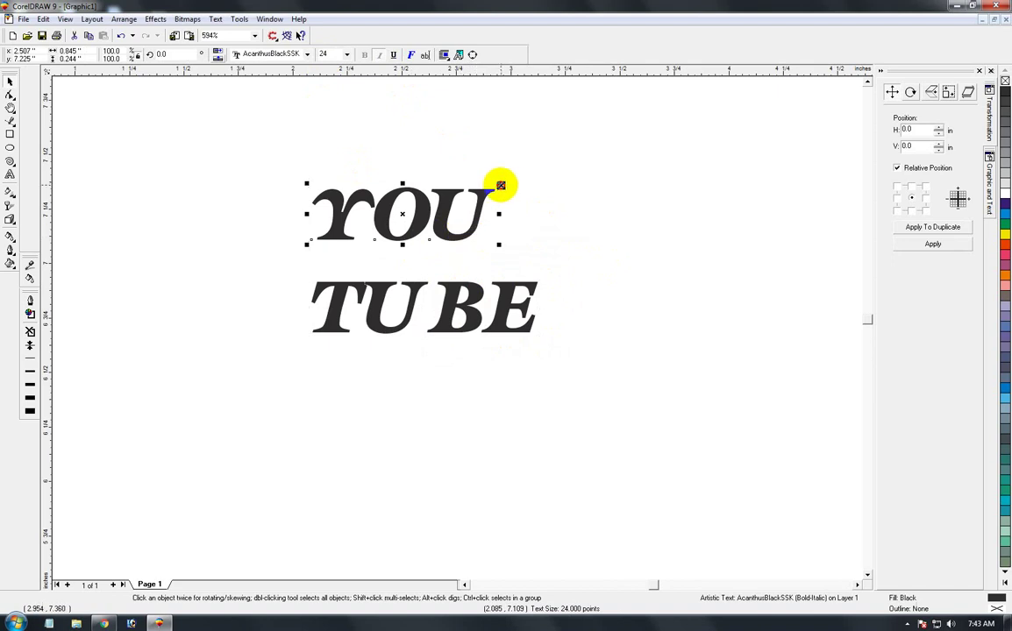
drag(501, 185, 476, 292)
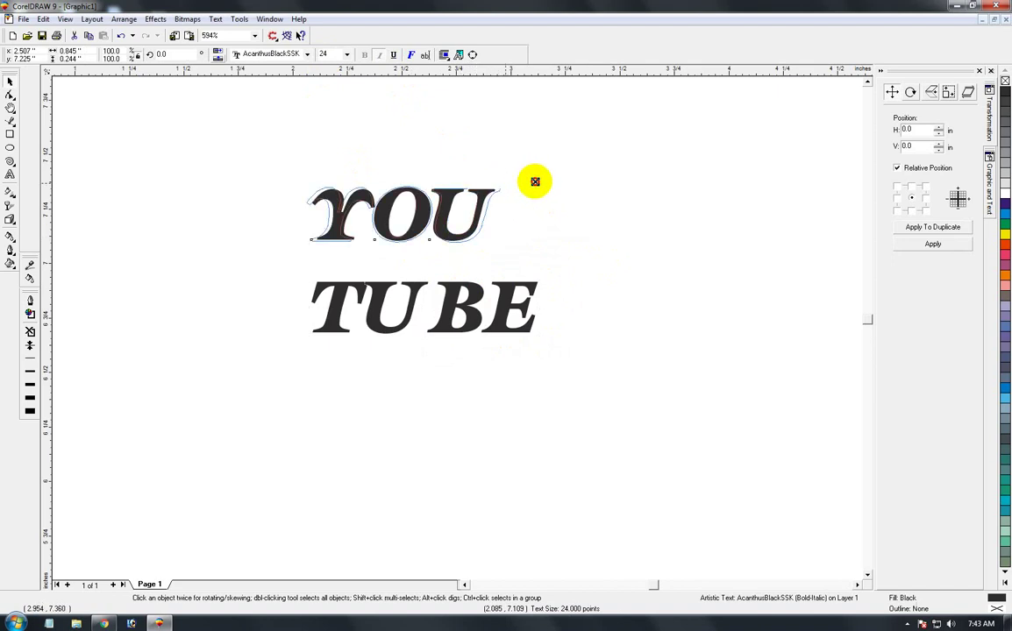
shift+click(476, 292)
click(576, 287)
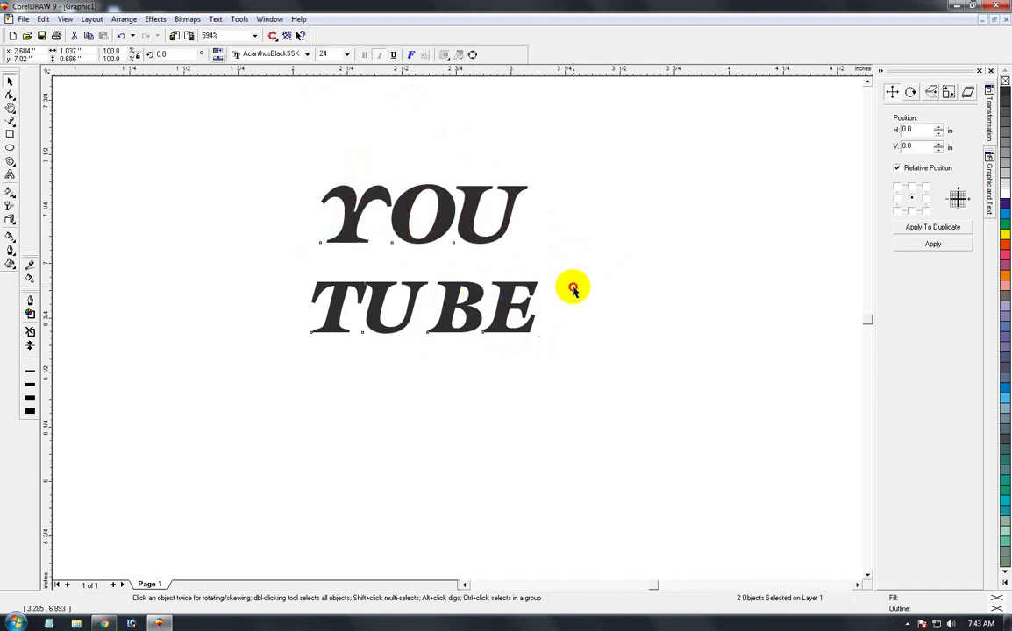
click(438, 241)
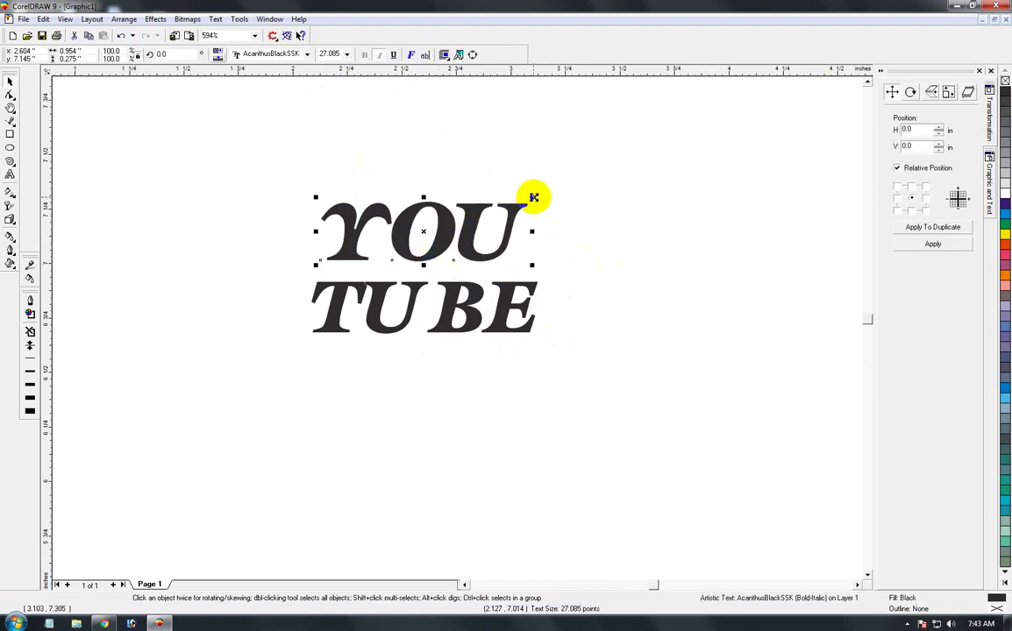
drag(532, 197, 527, 263)
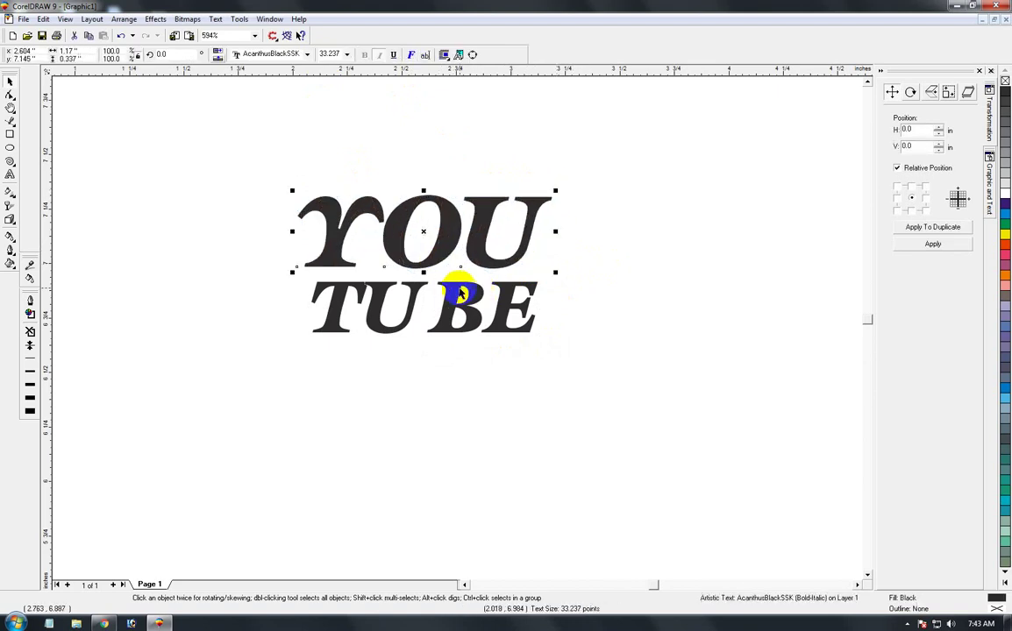
shift+click(456, 293)
click(597, 320)
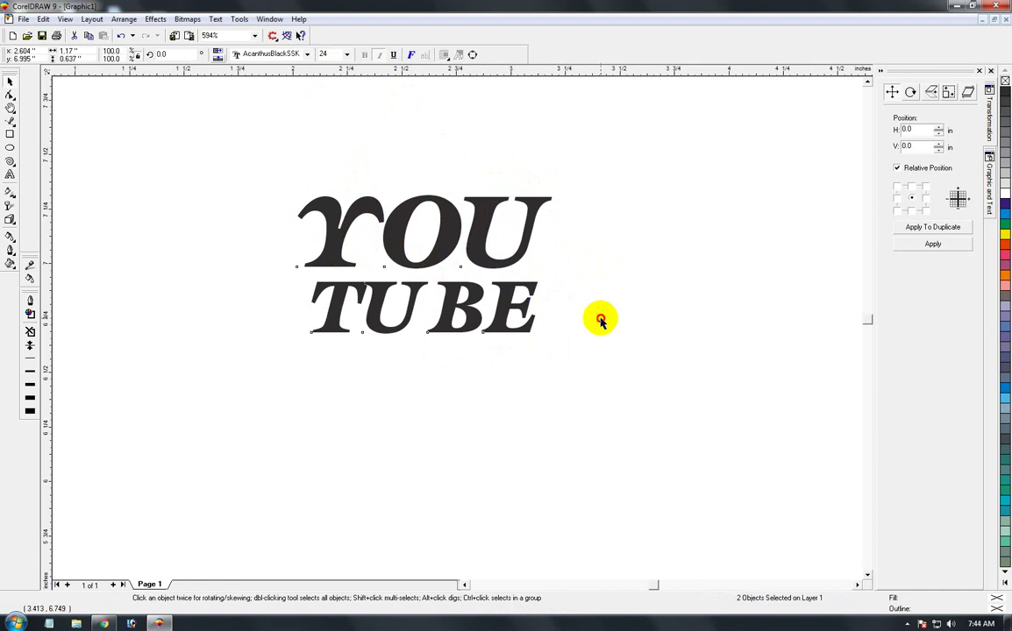
key(shift+F4)
Step: Convert YOU and TUBE to curves and combine them into one curve
drag(354, 232, 438, 285)
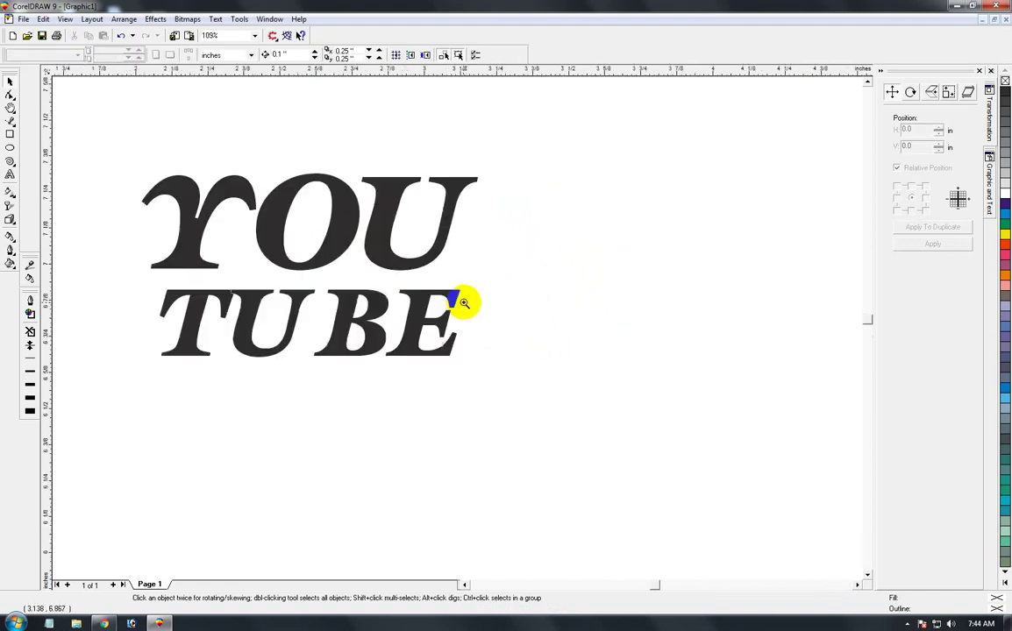
key(shift+F4)
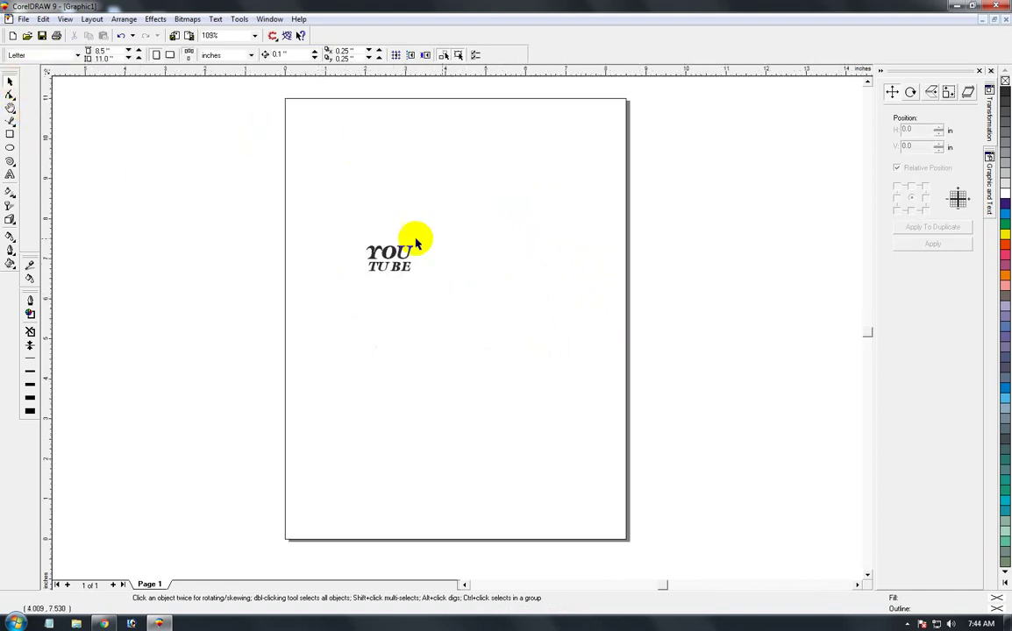
drag(324, 217, 426, 298)
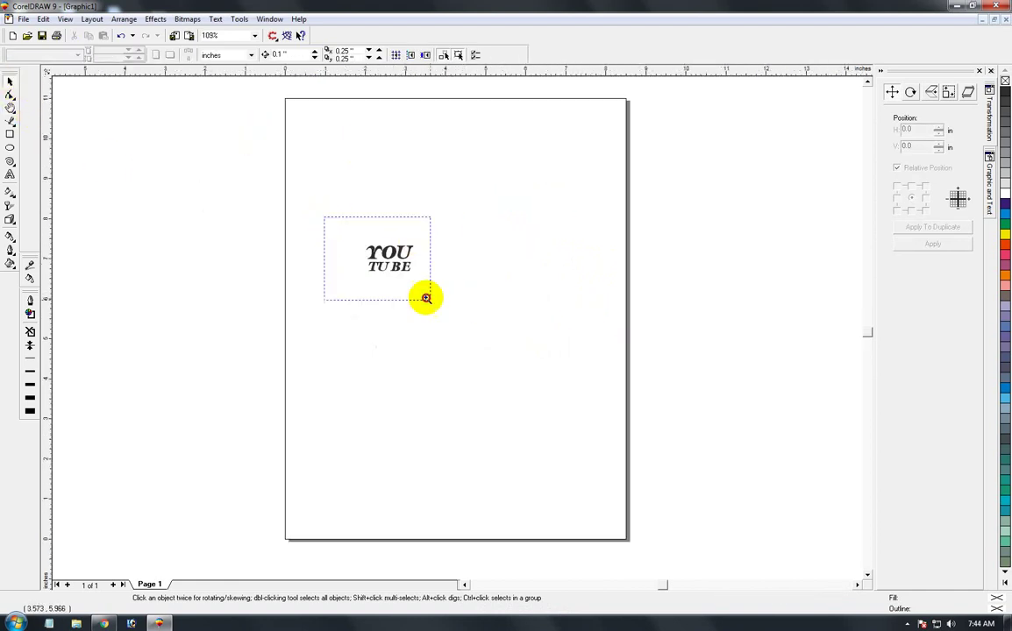
click(10, 81)
drag(305, 198, 679, 390)
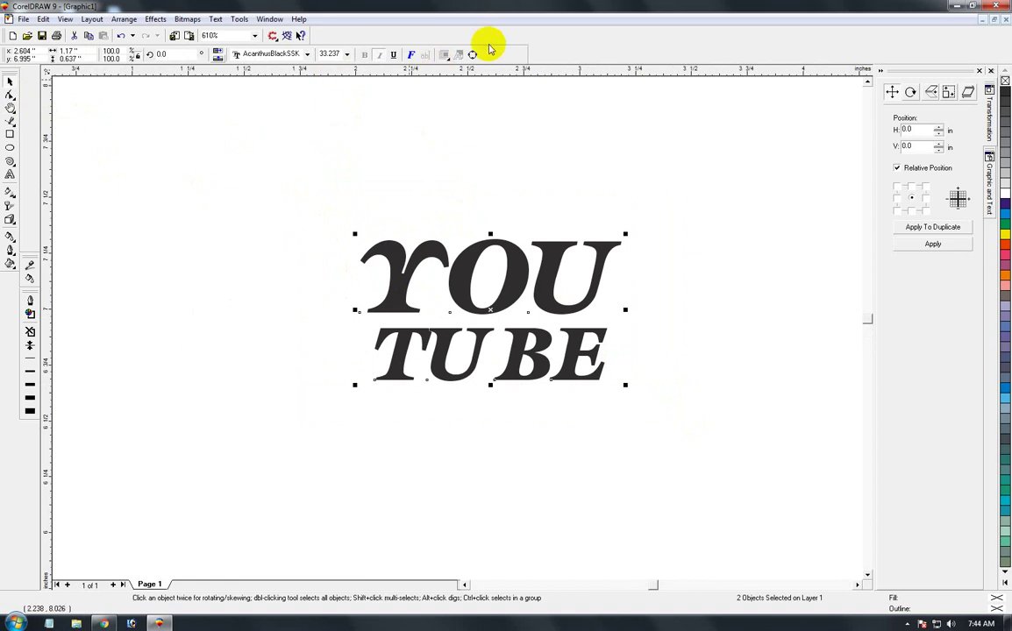
key(ctrl+q)
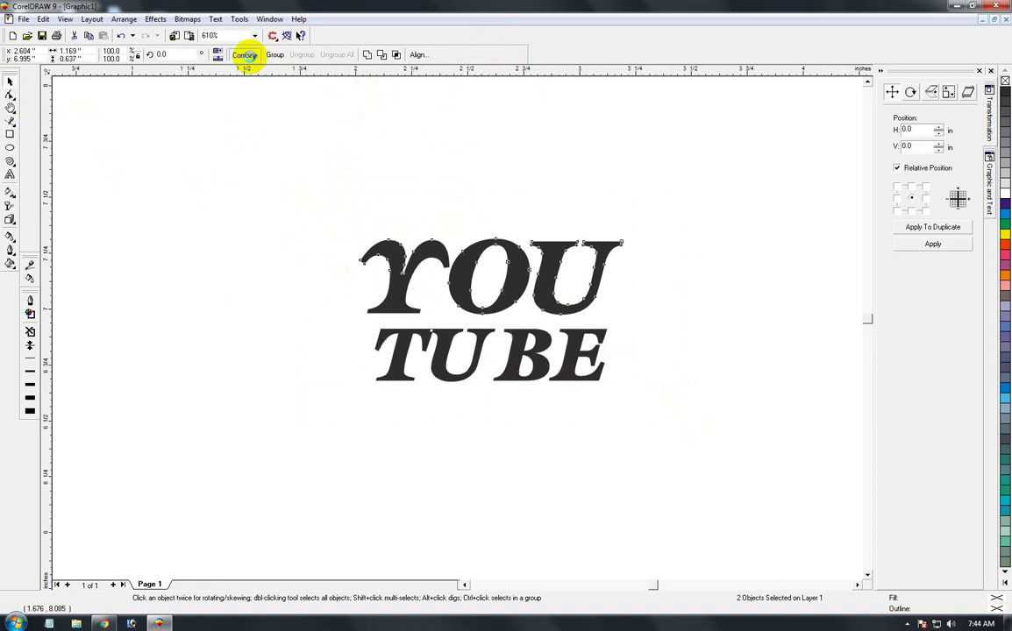
click(245, 55)
key(Delete)
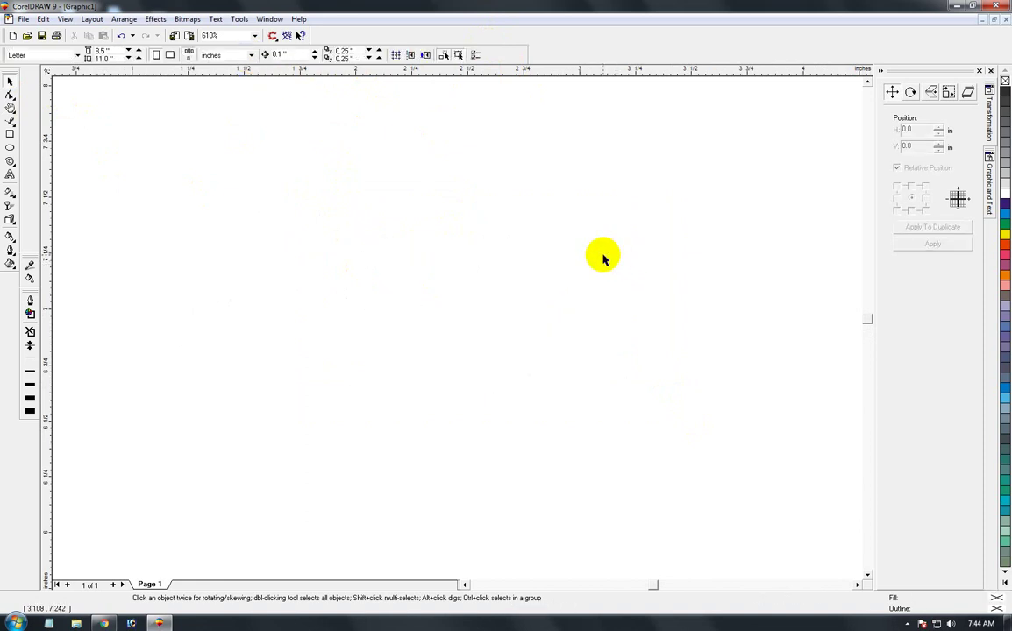
key(ctrl+z)
Step: Fill the combined YOU TUBE curve with purple
click(537, 276)
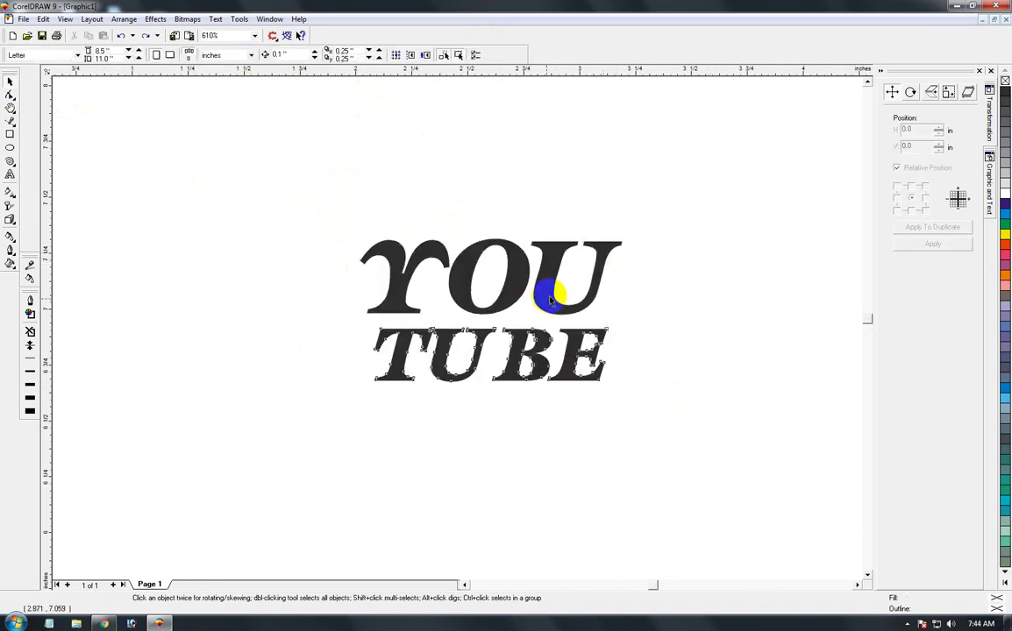
click(550, 300)
click(1004, 268)
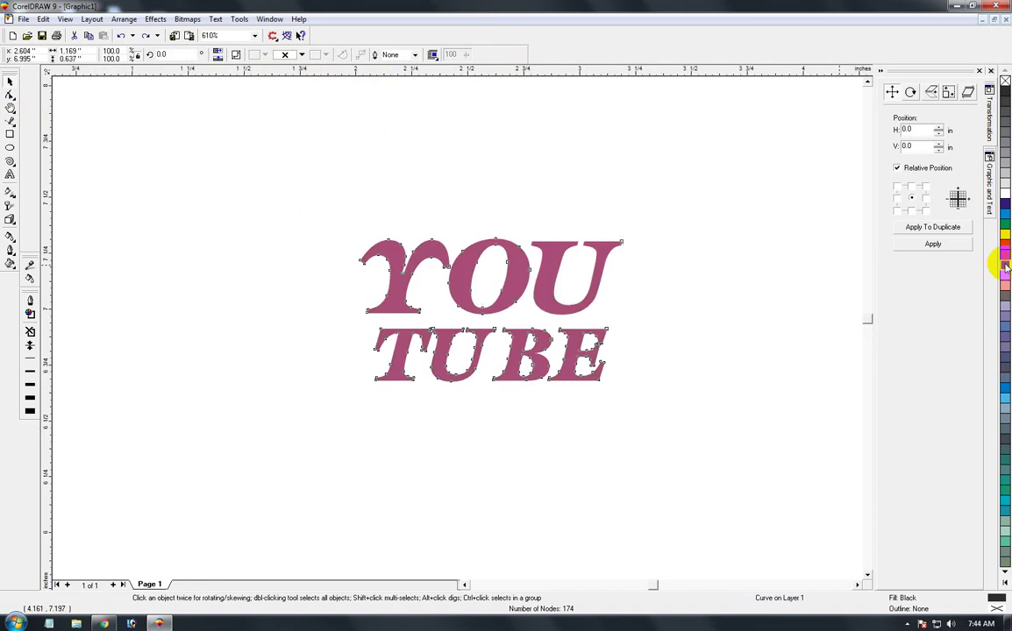
Step: Give the curve a 3.5 pt white outline with round corners and caps, behind the fill
right_click(1005, 200)
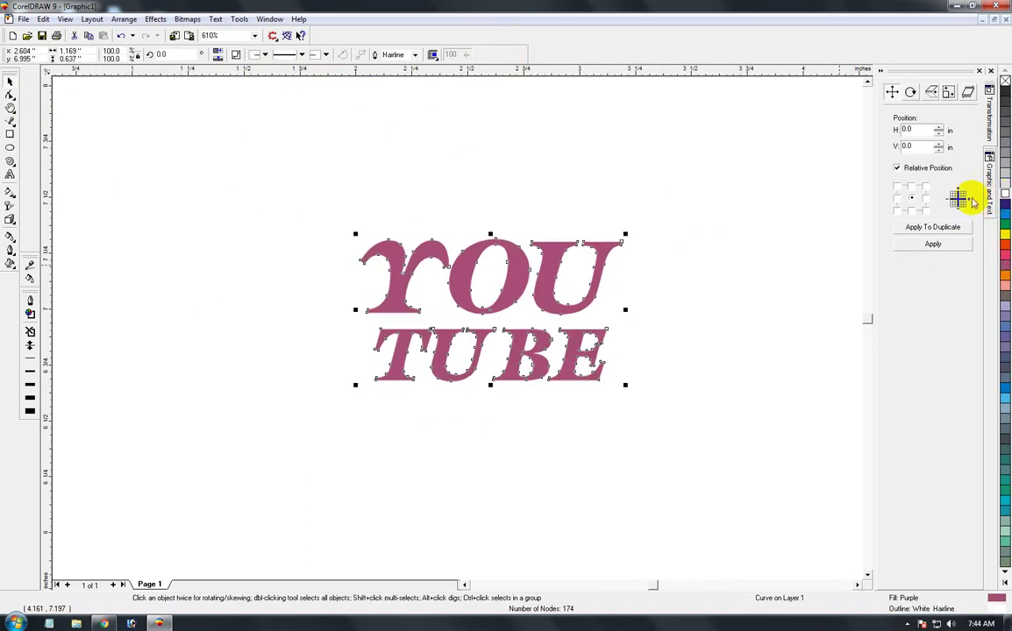
key(F12)
drag(428, 249, 368, 233)
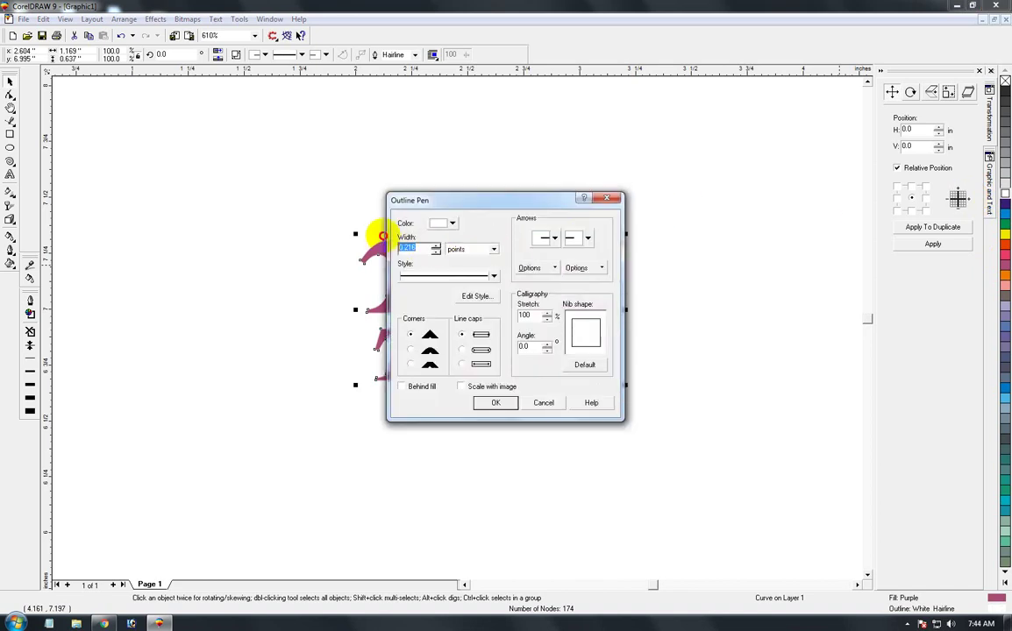
click(454, 252)
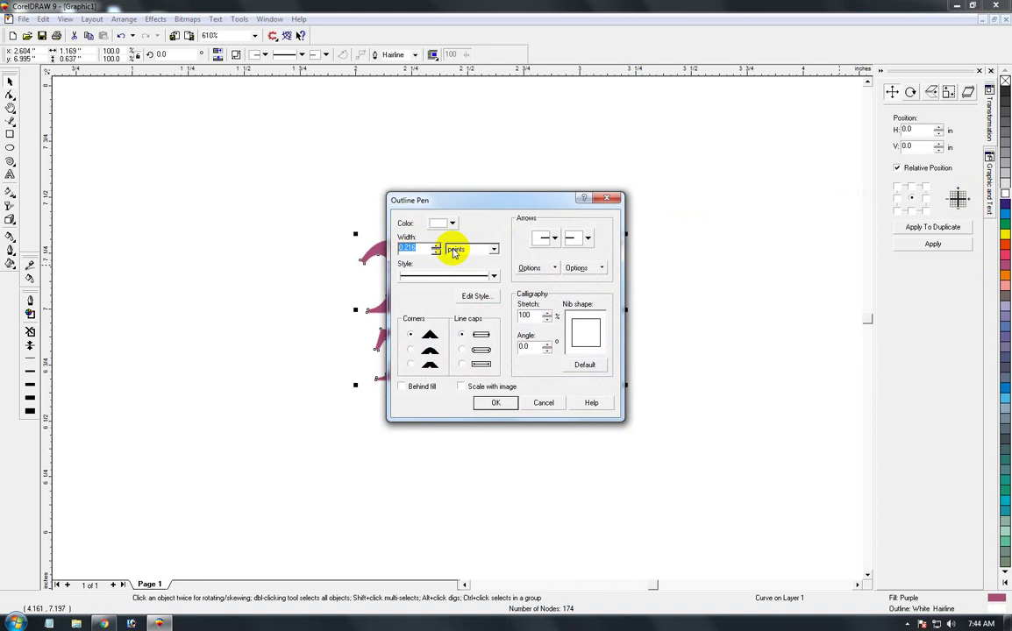
text(3.5)
click(411, 336)
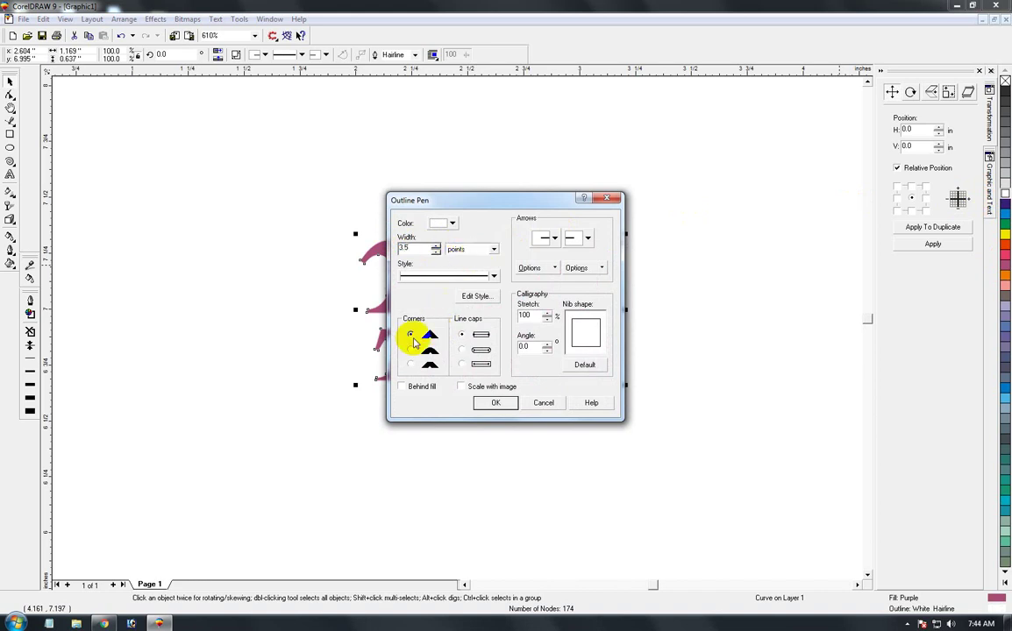
click(411, 350)
click(462, 349)
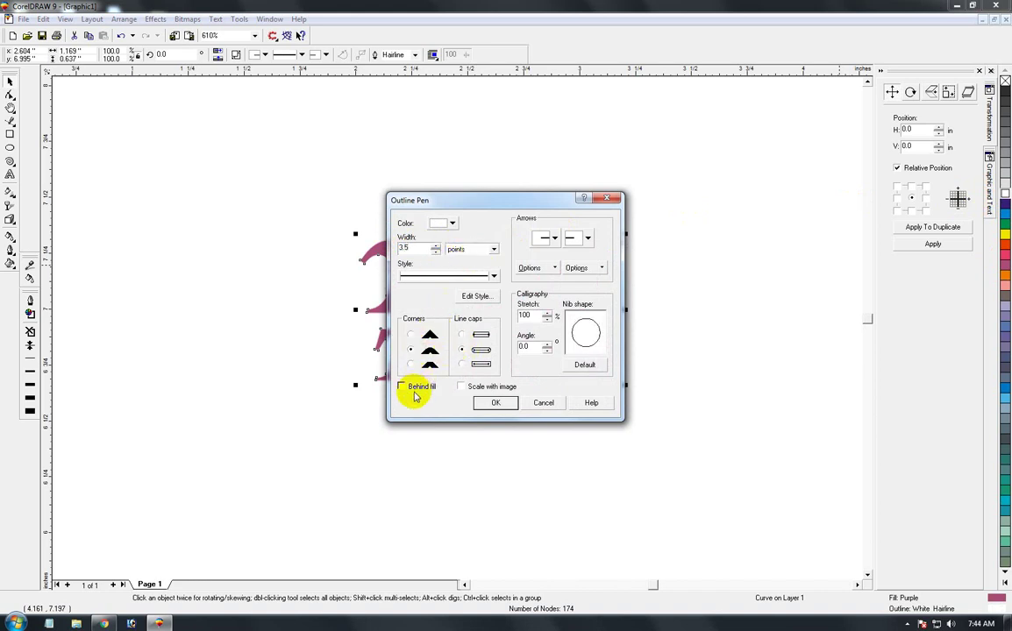
click(415, 388)
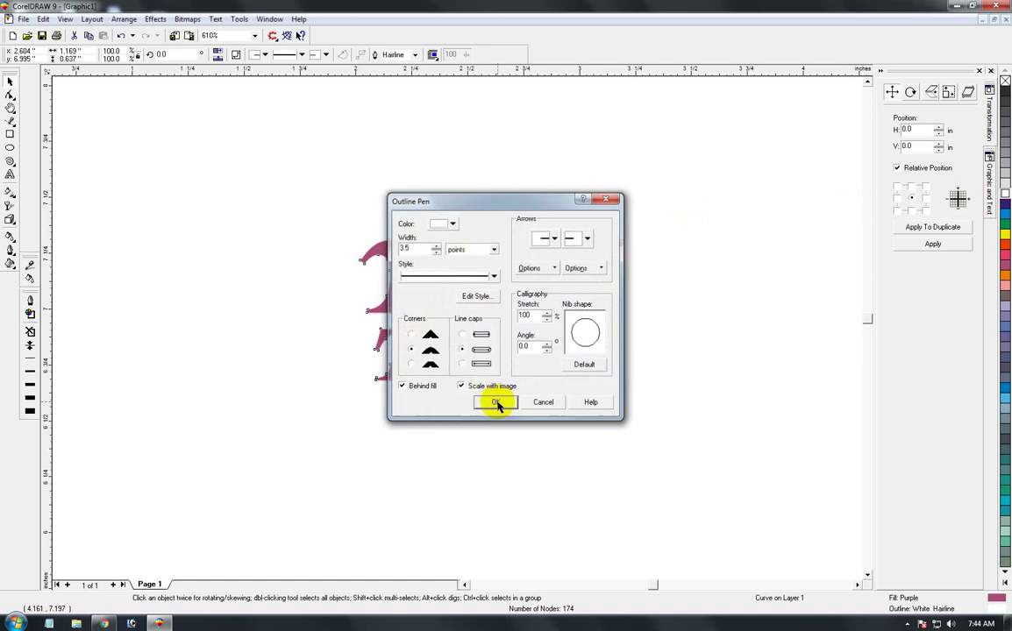
click(478, 402)
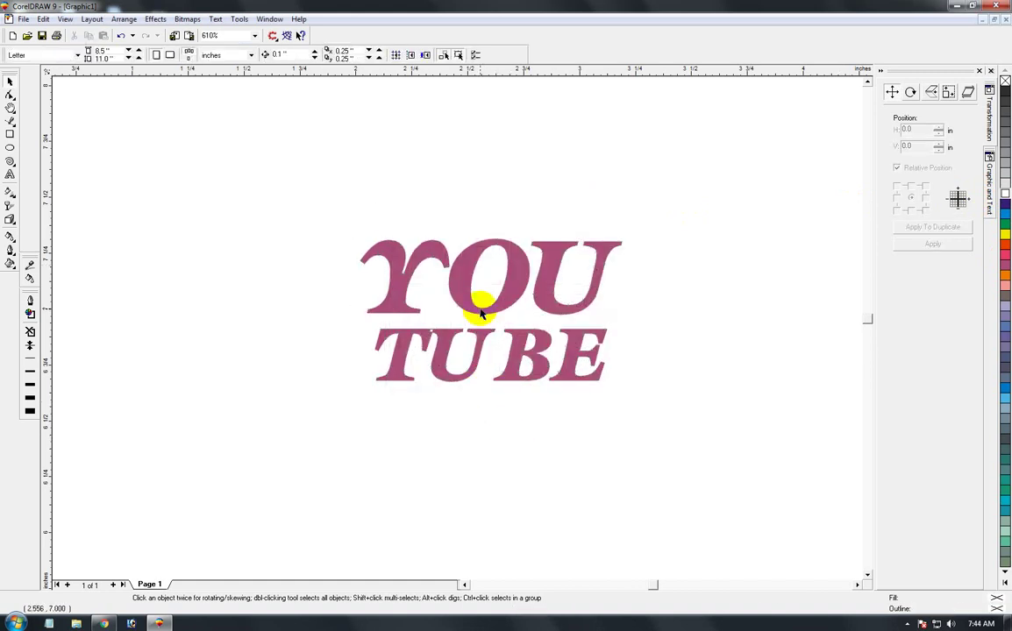
drag(481, 313, 221, 192)
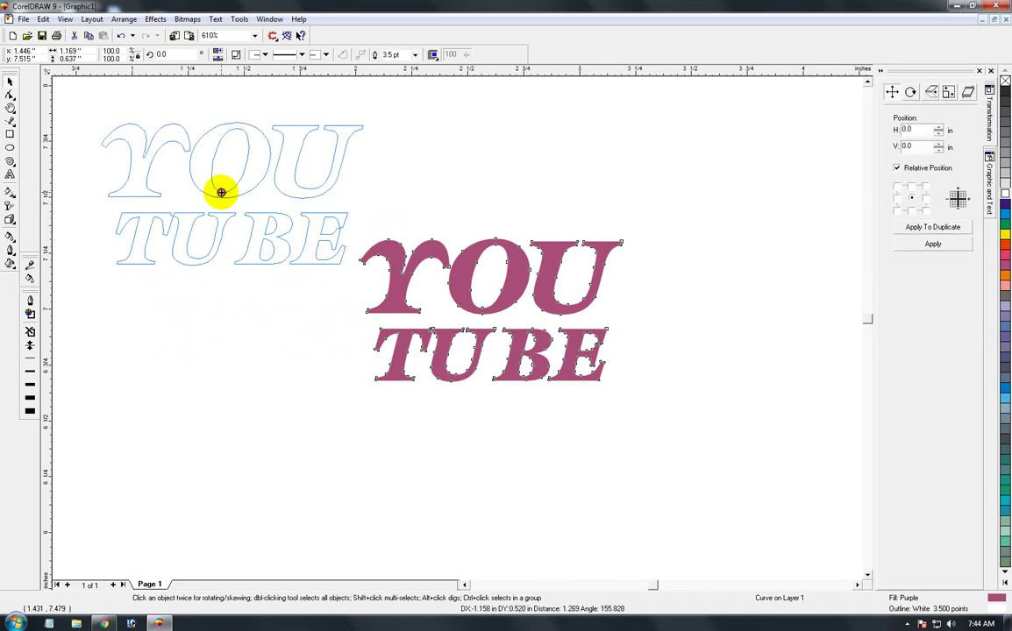
Step: Duplicate YOU TUBE and give the copy a 7 pt dark blue outline
drag(221, 192, 223, 197)
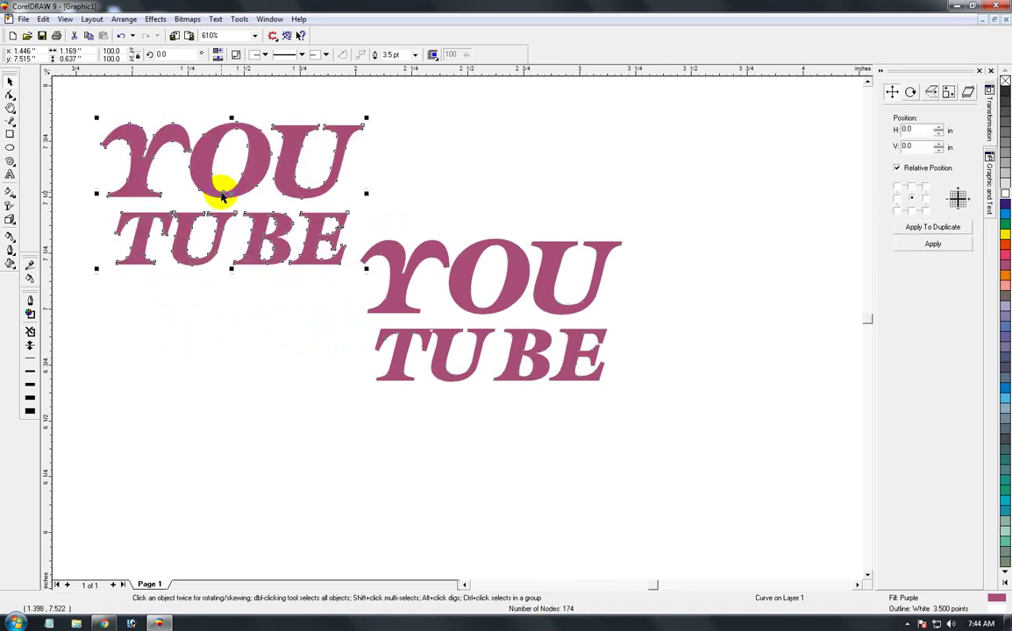
key(F12)
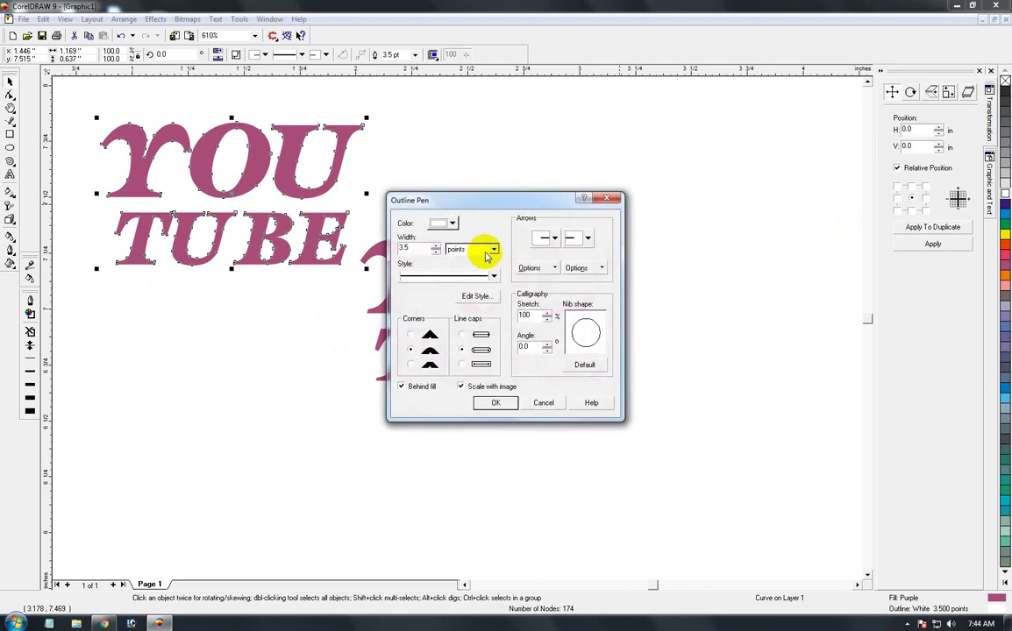
drag(428, 250, 361, 242)
text(7)
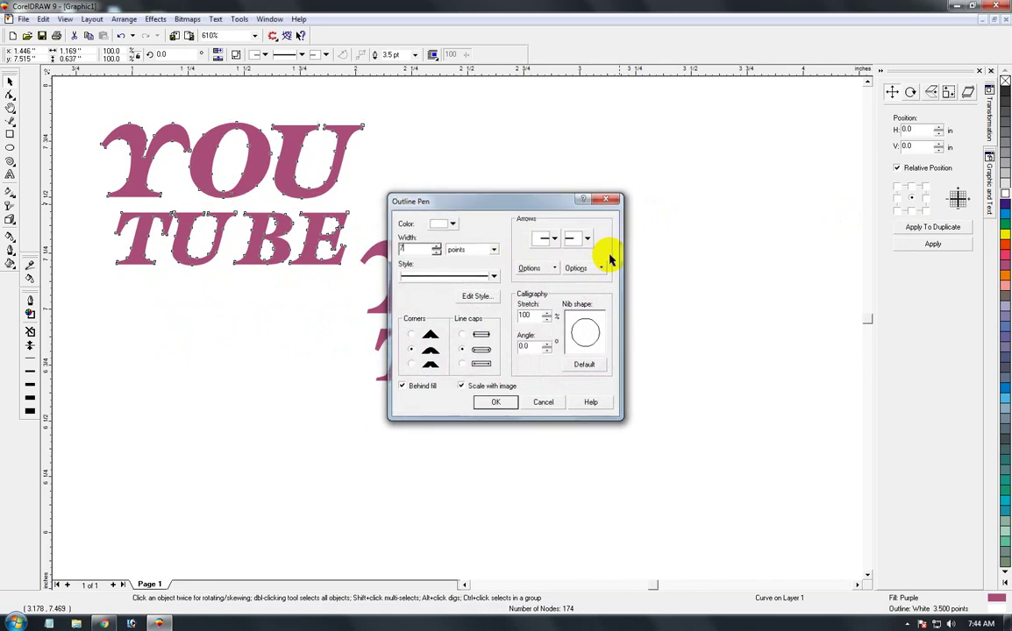
key(Return)
click(475, 310)
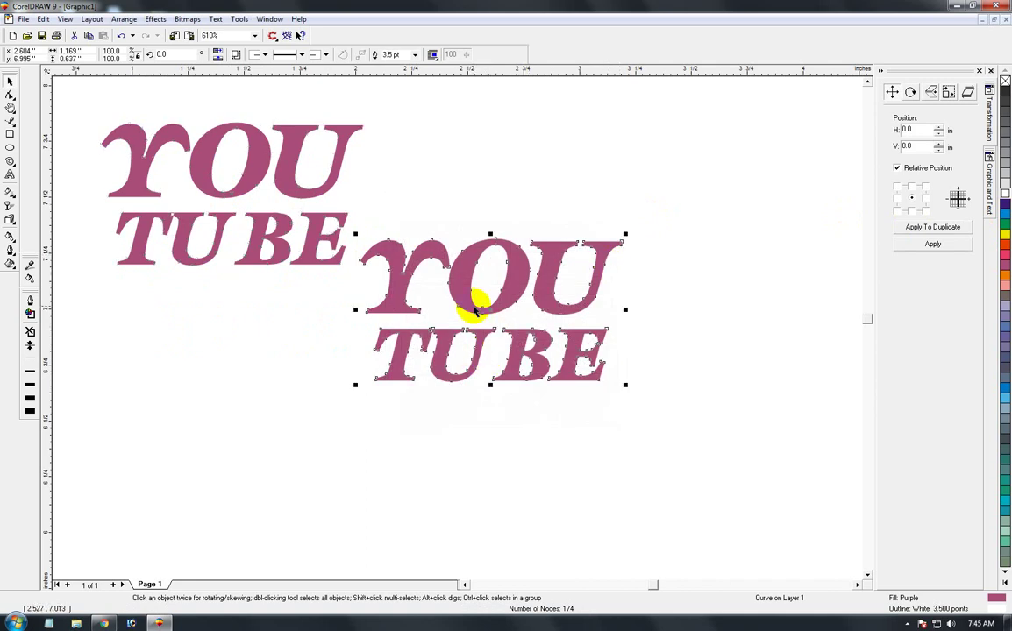
click(320, 260)
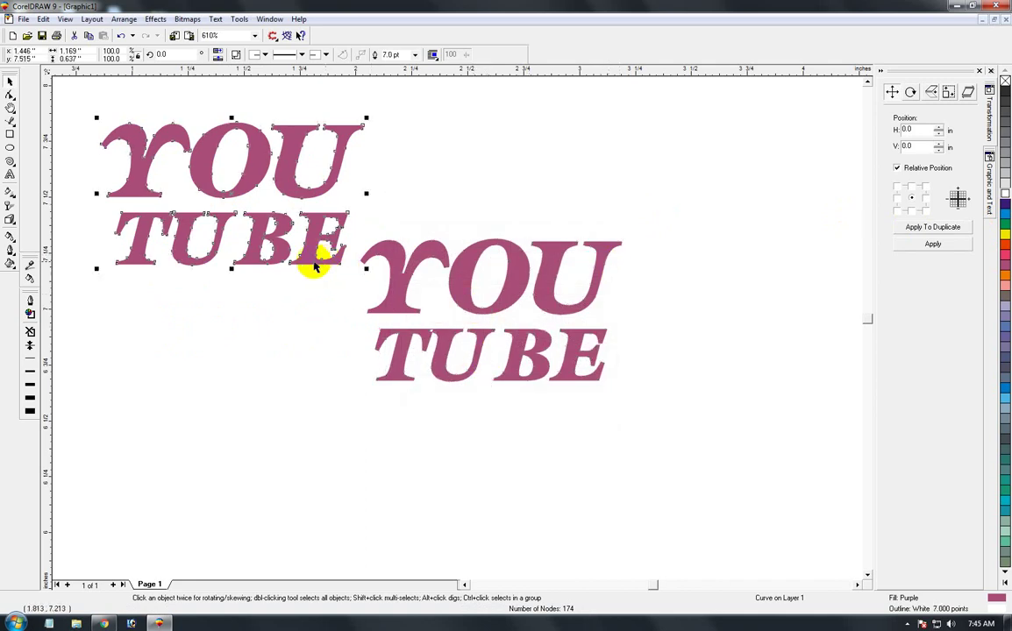
right_click(1005, 205)
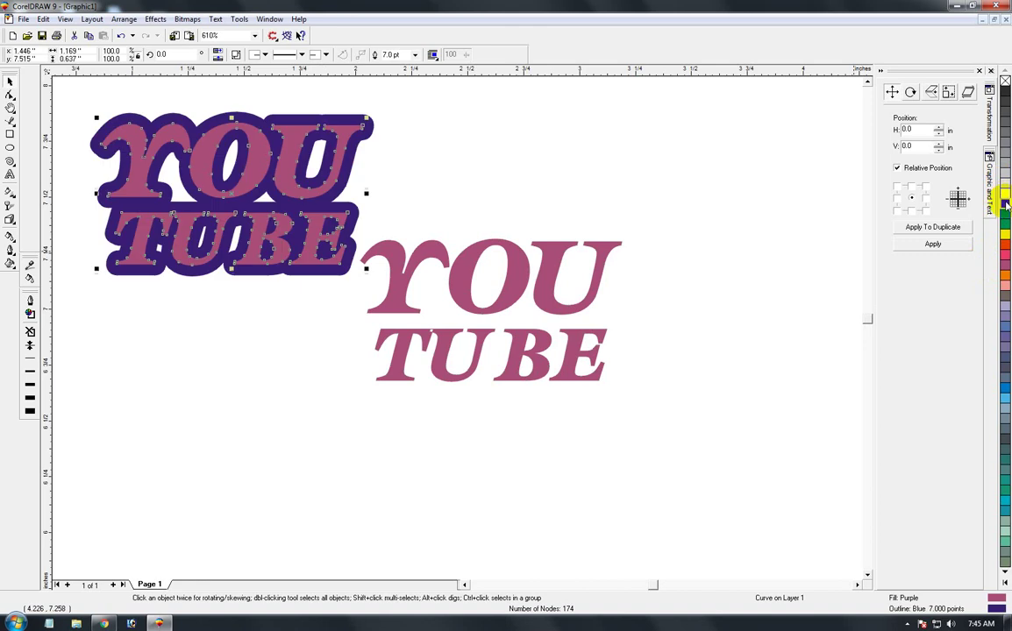
Step: Select both the blue-outlined copy and the original YOU TUBE curve
click(452, 176)
click(379, 261)
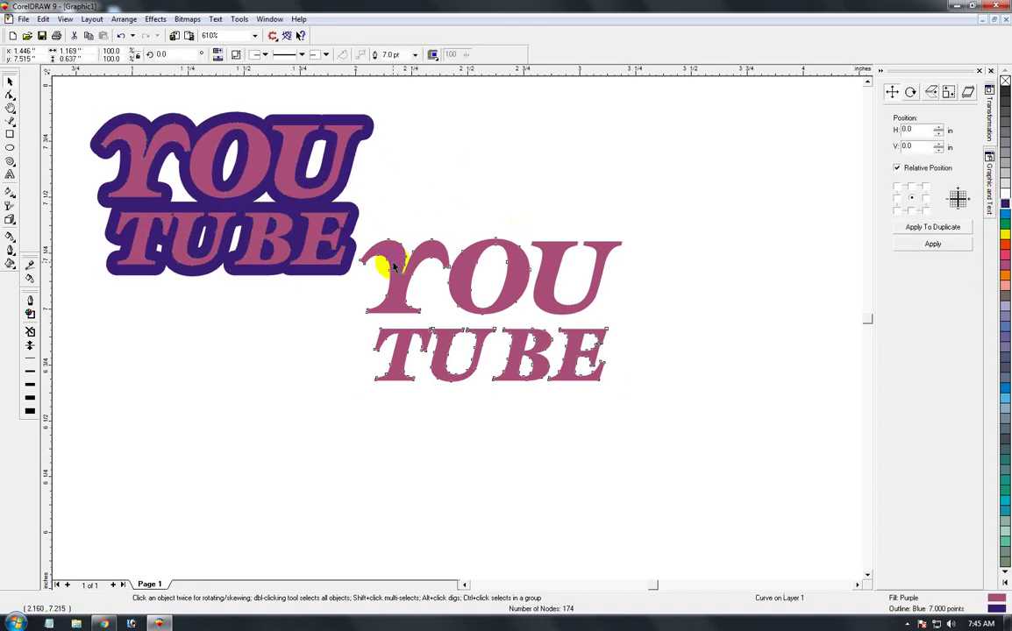
click(361, 265)
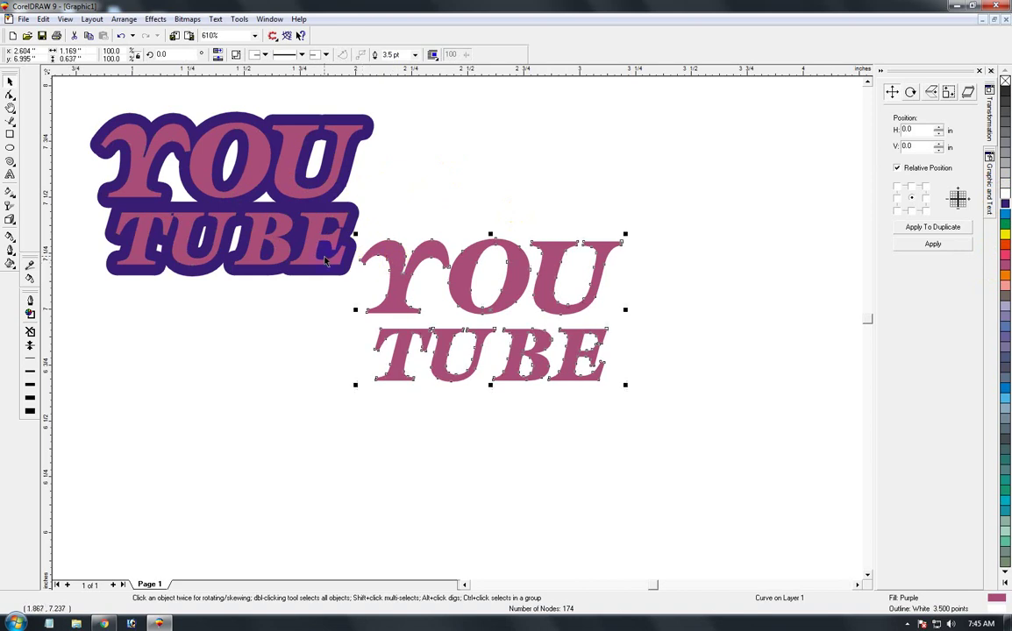
click(350, 265)
shift+click(400, 288)
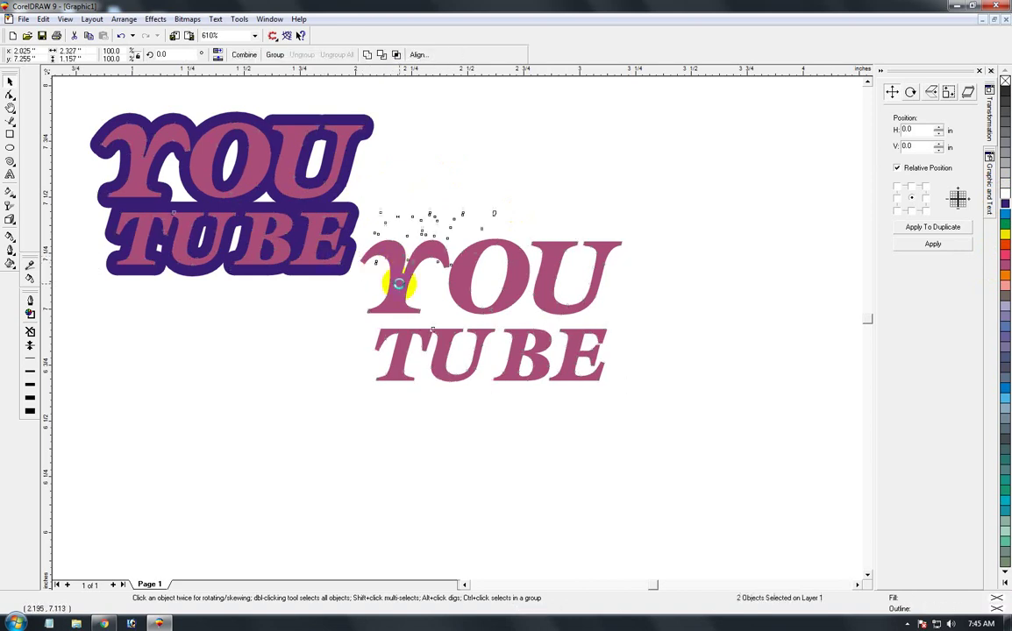
Step: Centre the blue-outlined copy on the original and zoom in on the logo
key(e)
key(c)
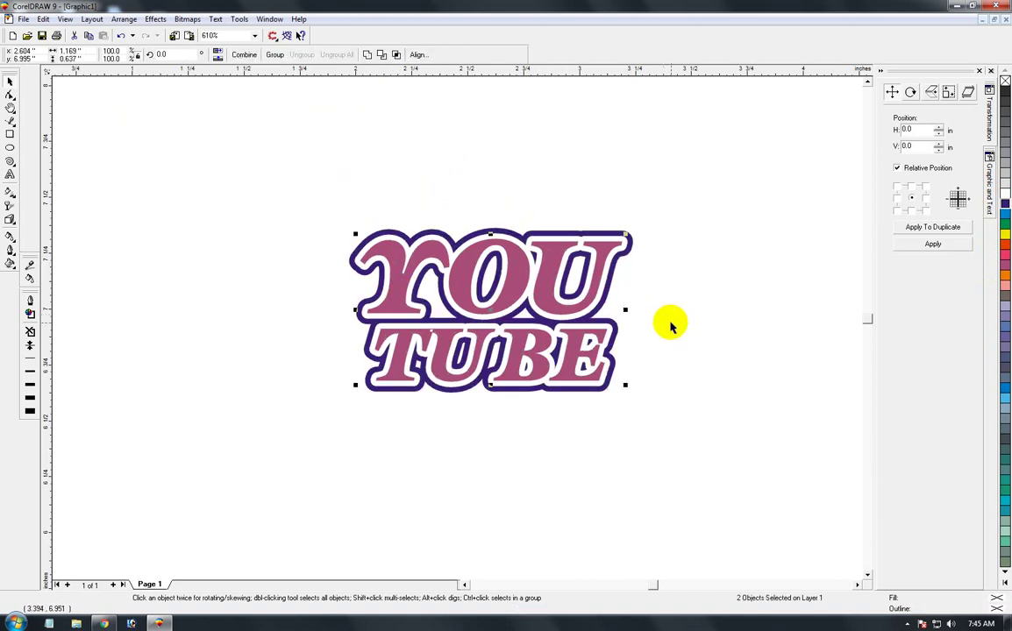
key(Escape)
key(shift+F4)
key(F2)
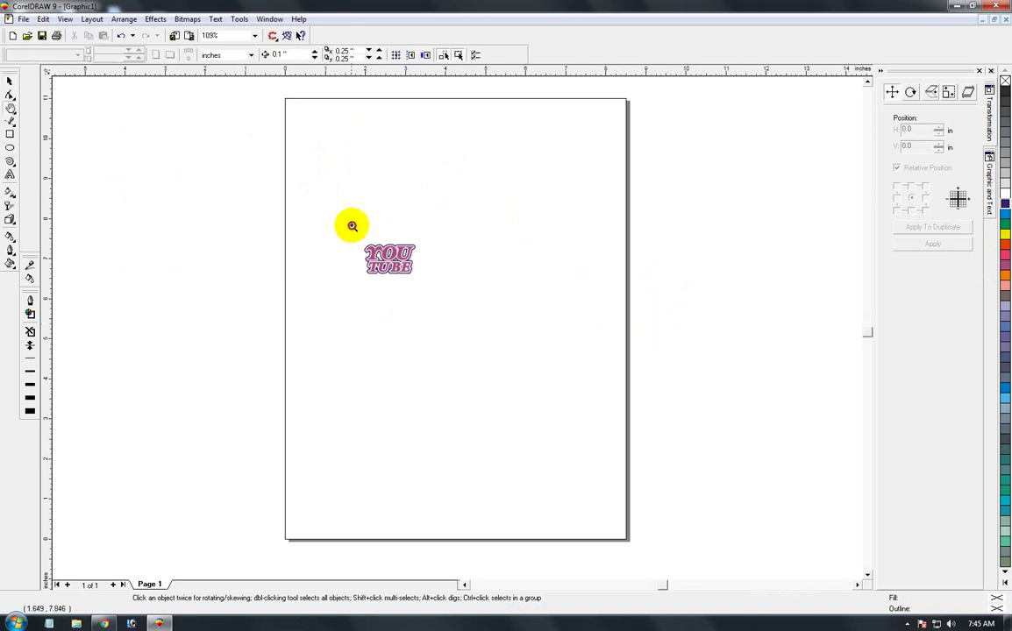
drag(435, 301, 362, 243)
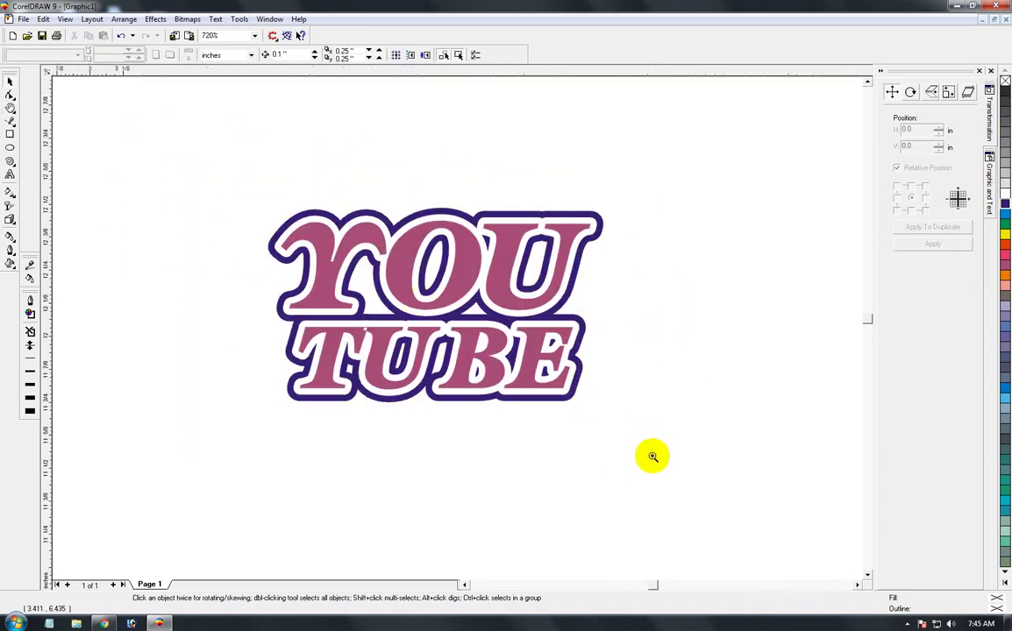
key(F4)
Step: Duplicate the white-outlined curve offset from the logo and give the copy a 5 pt outline
click(10, 82)
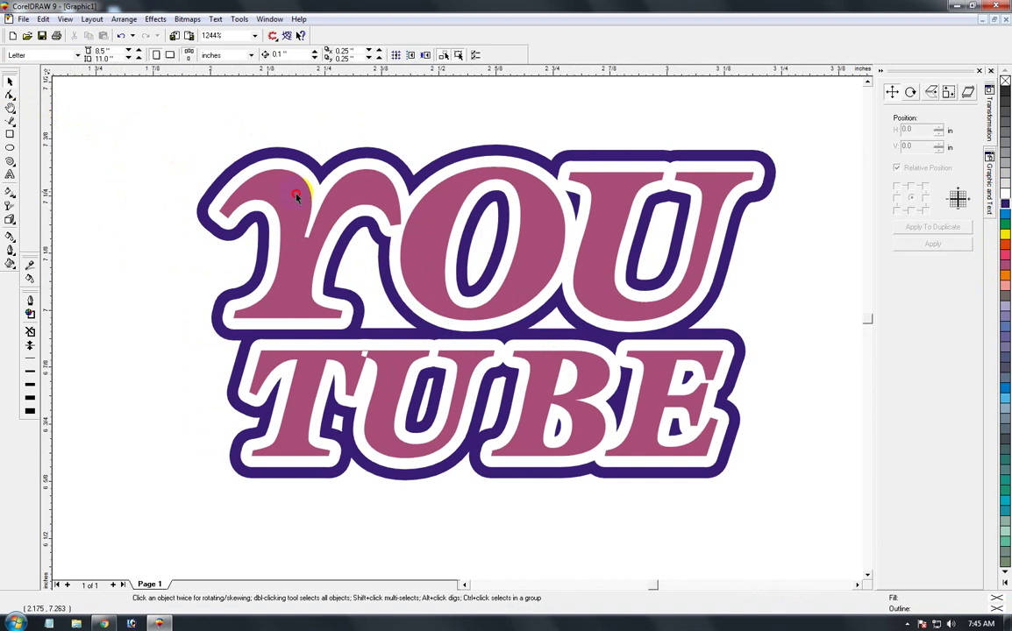
click(539, 216)
click(195, 131)
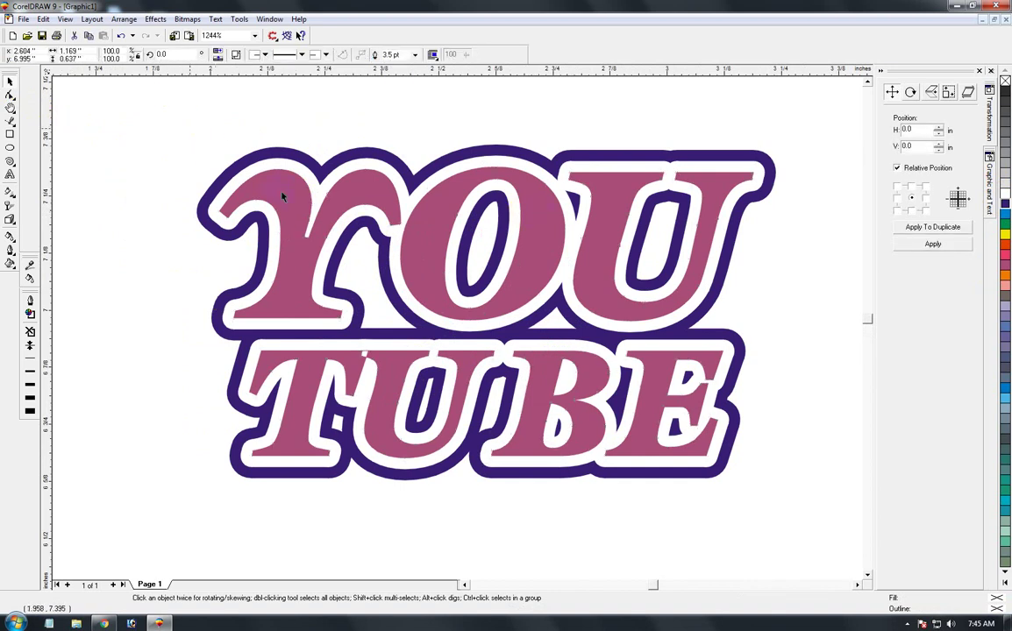
click(252, 172)
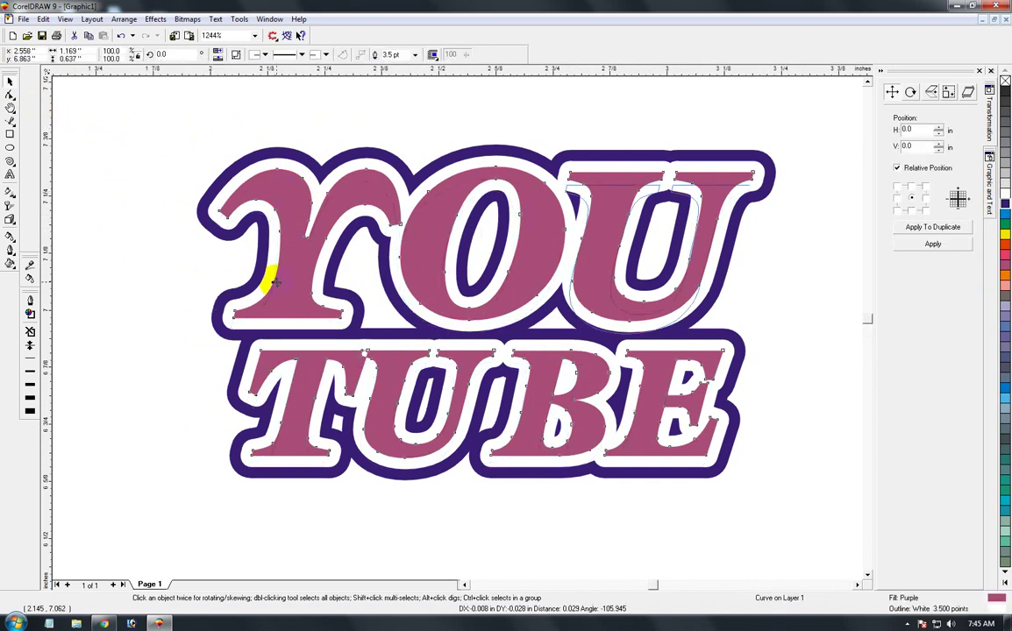
mouse_move(282, 268)
mouse_down()
mouse_move(280, 287)
mouse_move(228, 252)
mouse_up()
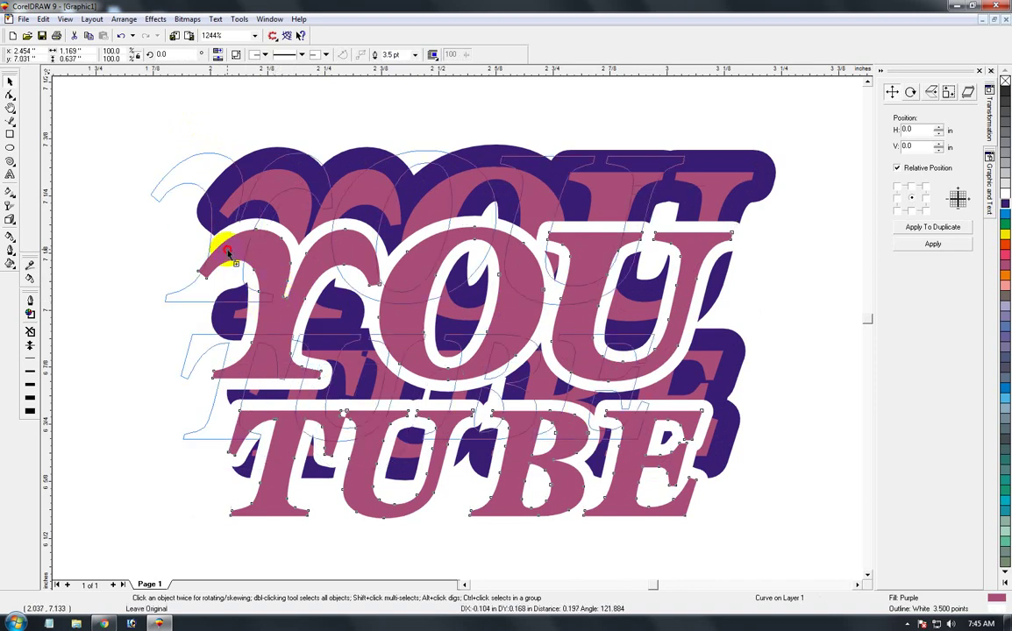
drag(227, 253, 230, 235)
key(F12)
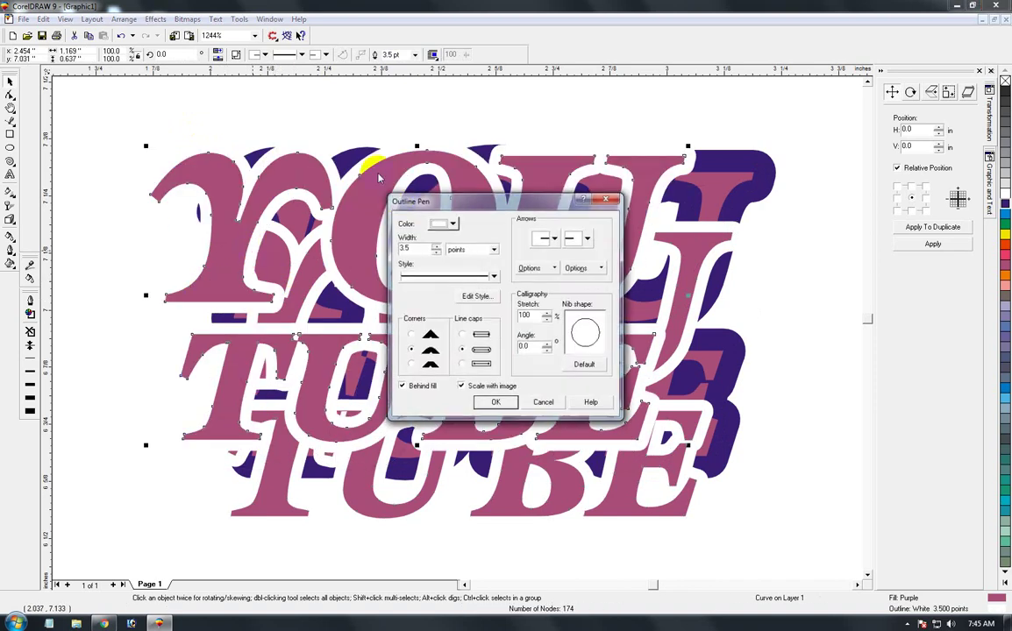
drag(420, 249, 384, 248)
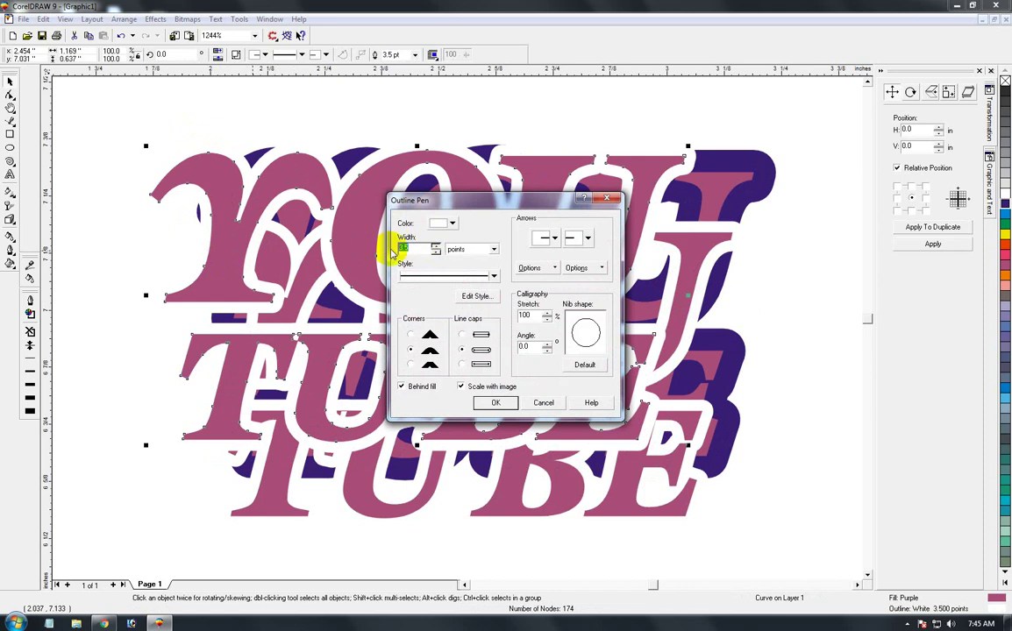
key(Return)
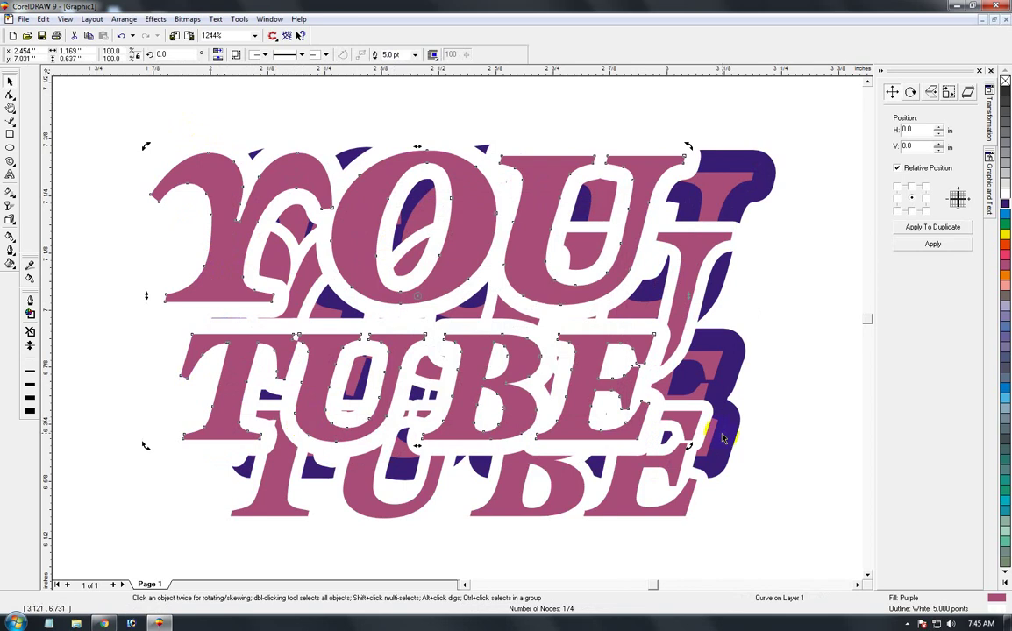
Step: Move the selected copy and set its white outline to 1.5 pt
drag(723, 438, 628, 518)
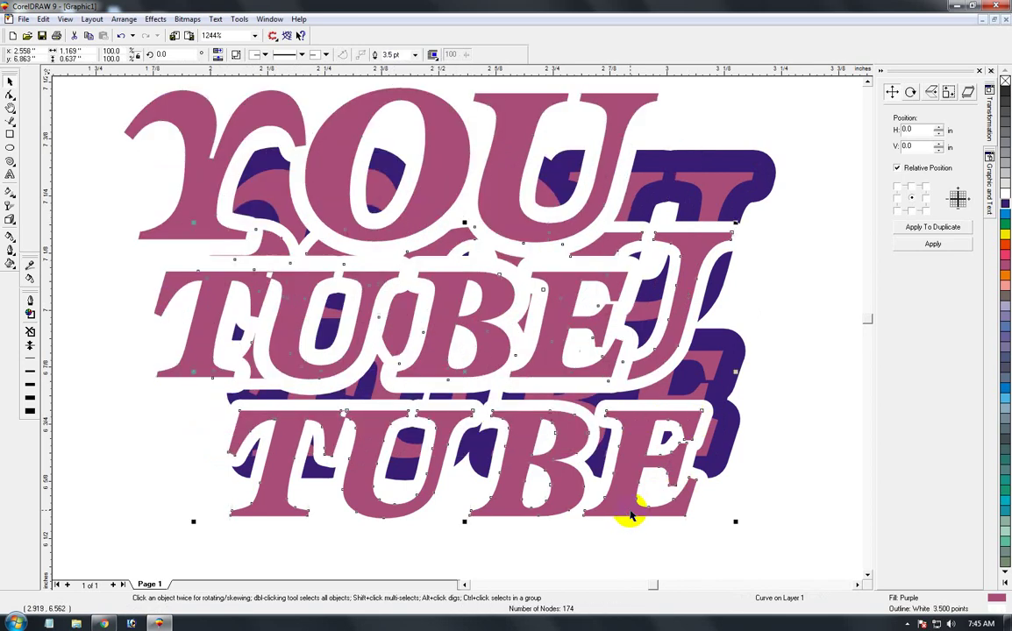
key(F12)
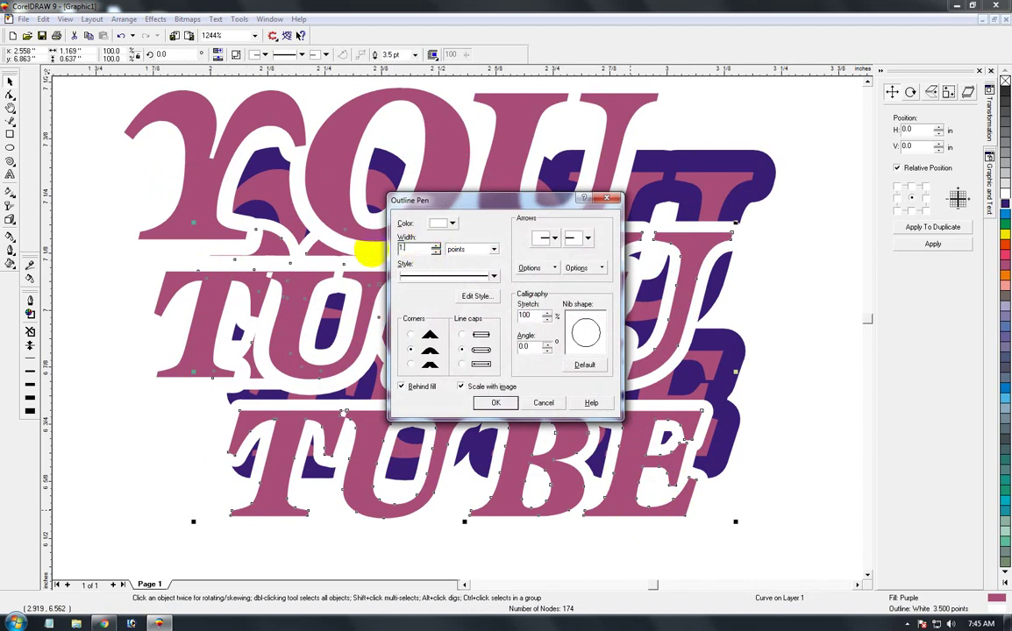
text(.5)
key(Return)
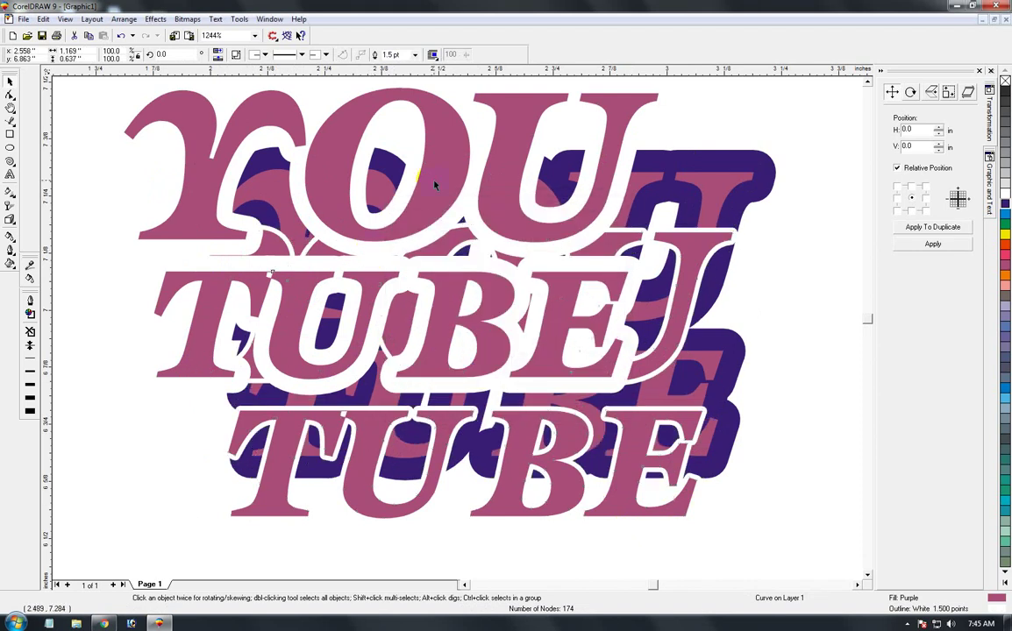
click(434, 184)
Step: Give the selected copy a yellow outline and bring the white-outlined copy to front
right_click(1004, 236)
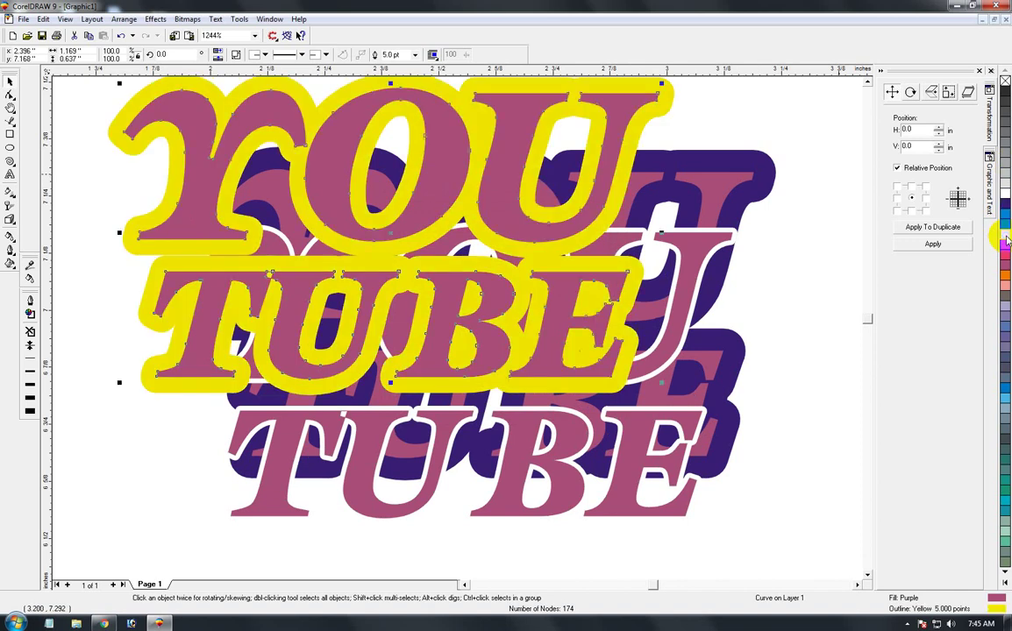
click(813, 252)
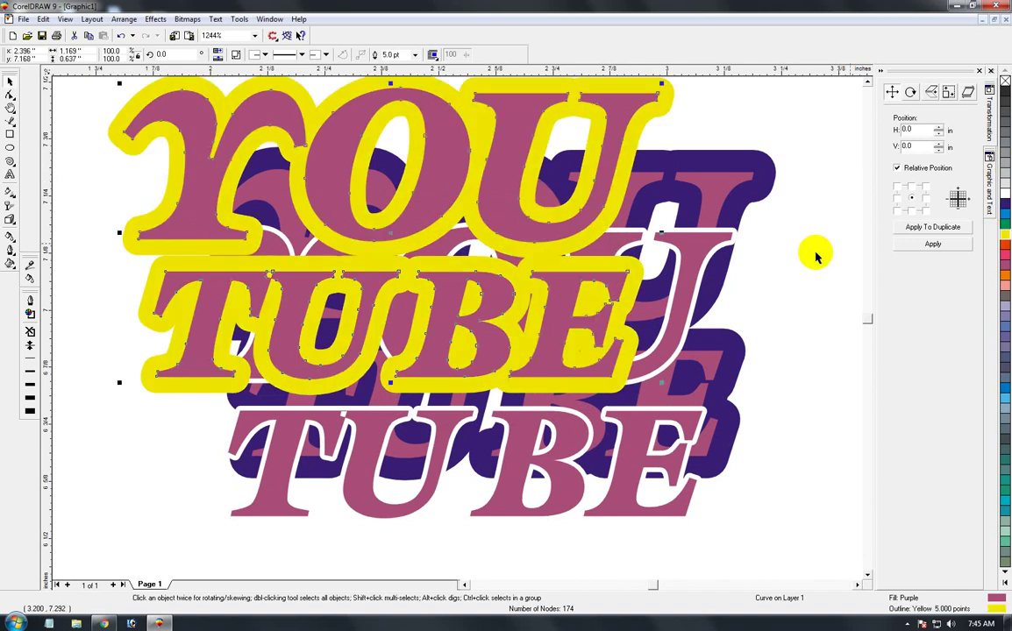
click(579, 453)
key(shift+Page_Up)
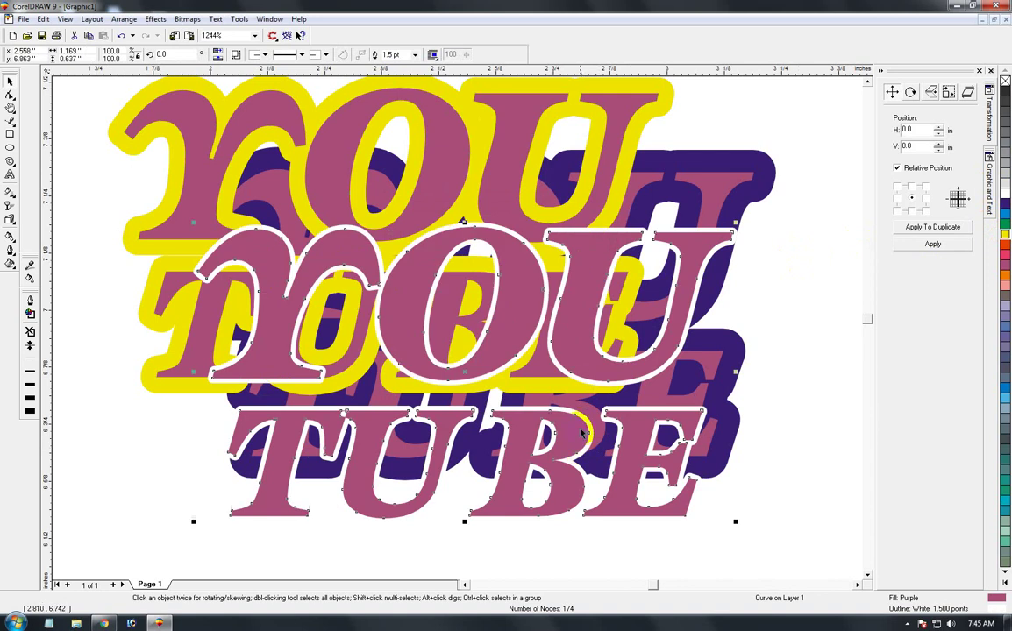
Step: Centre the white-outlined copy on the yellow-outlined text and group the two
shift+click(458, 171)
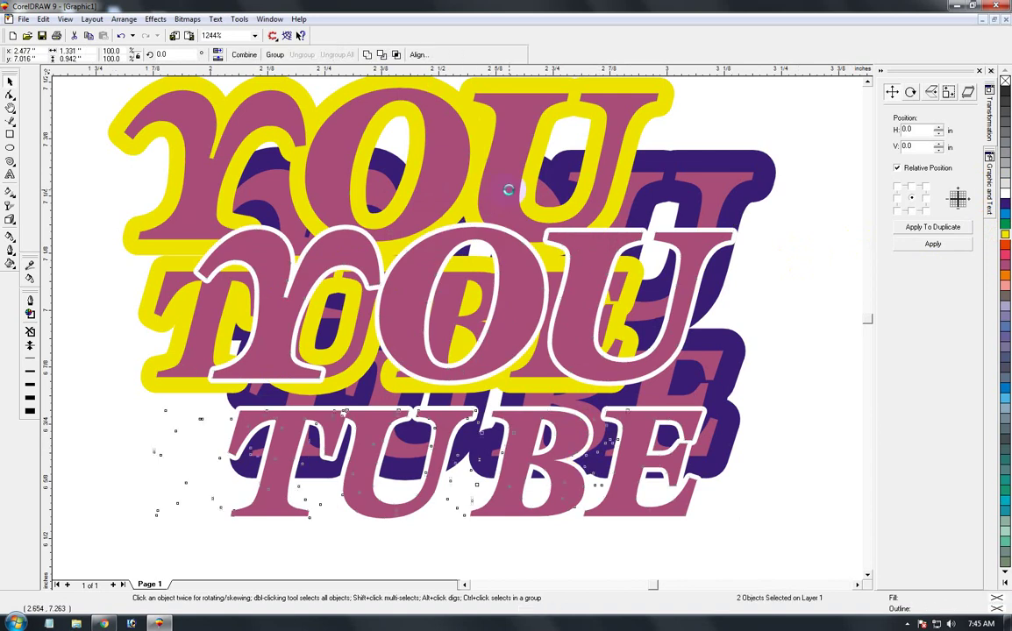
key(c)
key(e)
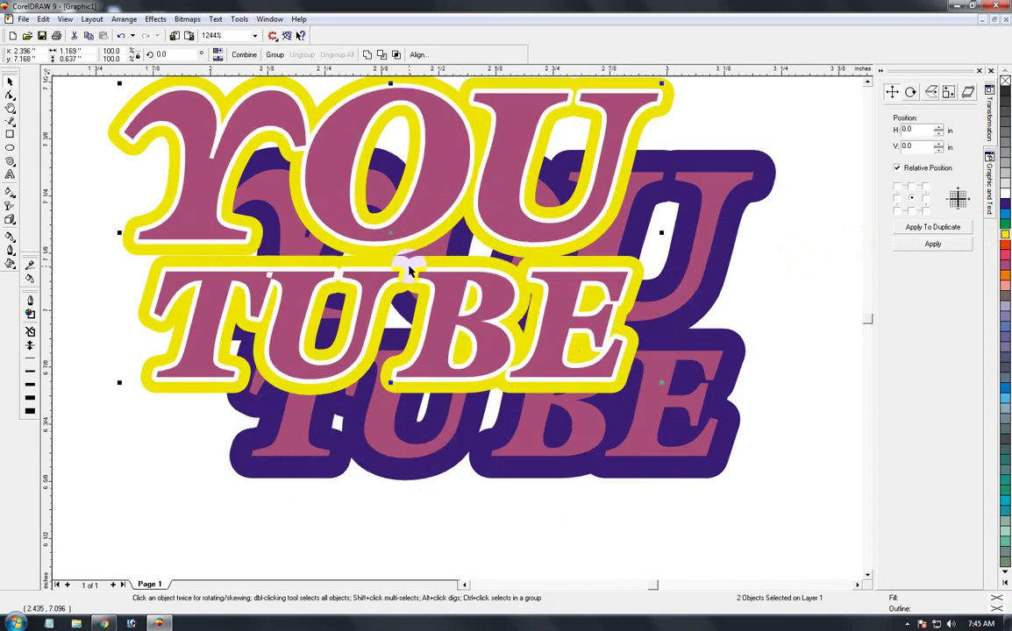
key(ctrl+g)
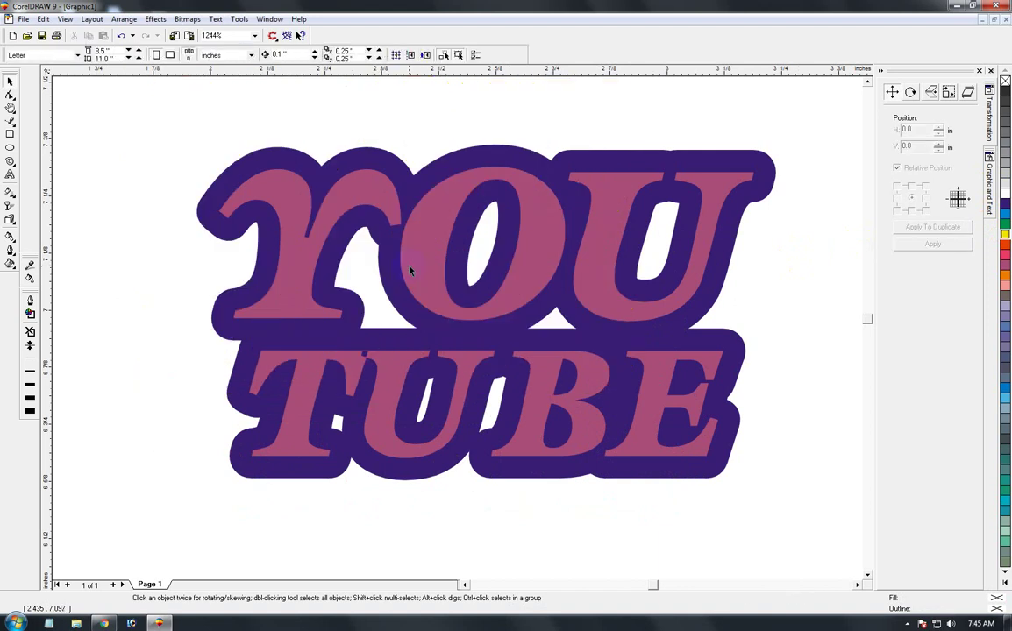
Step: Centre the outlined group exactly over the purple YOU TUBE text
shift+click(697, 272)
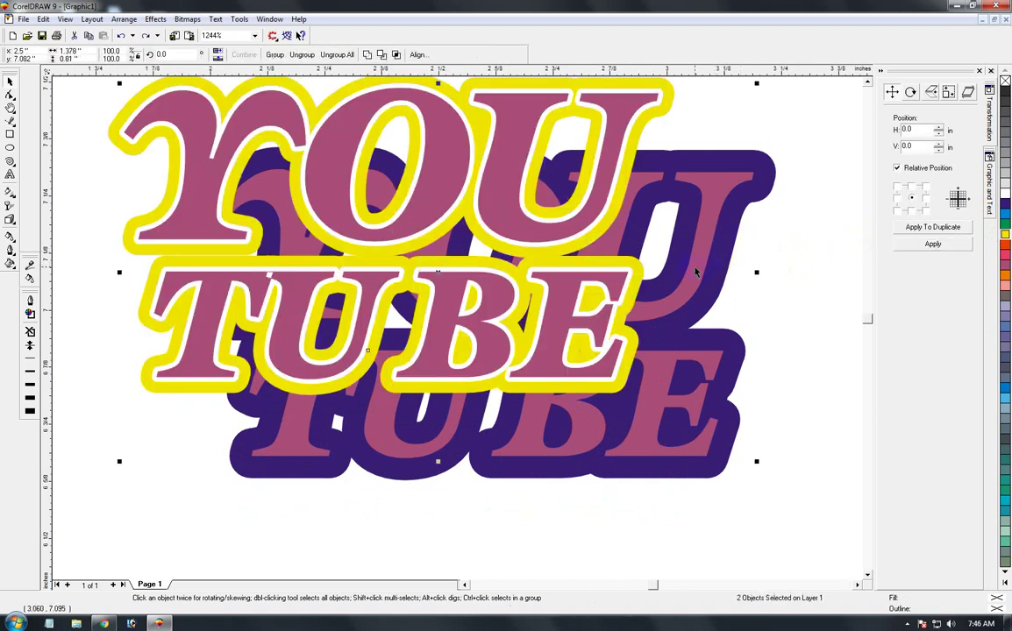
key(c)
key(e)
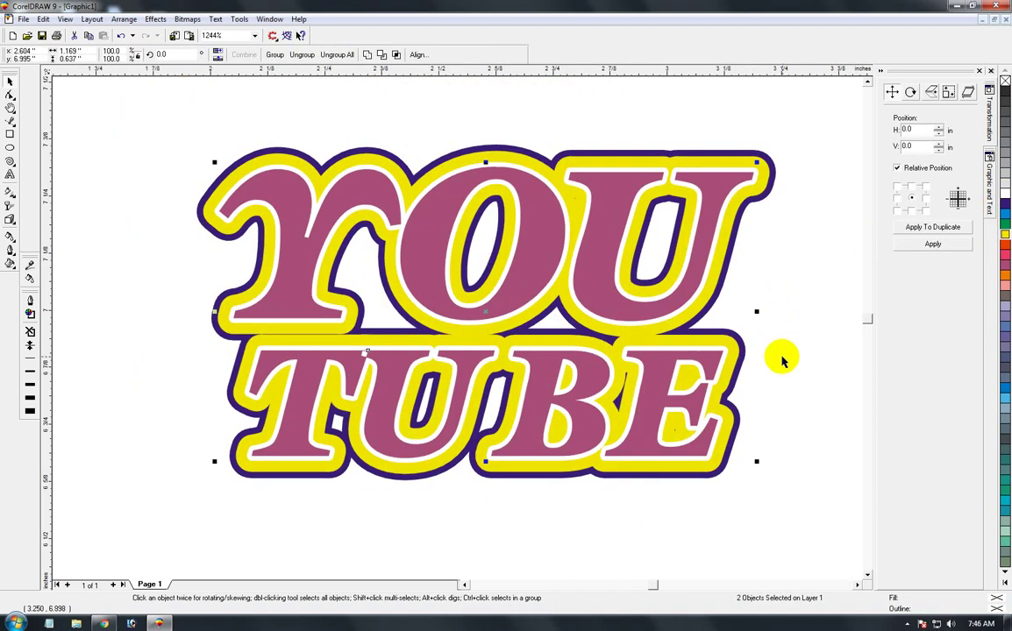
click(791, 359)
key(F3)
Step: Ungroup the outlined YOU TUBE layers and move the white-outlined copy aside
key(z)
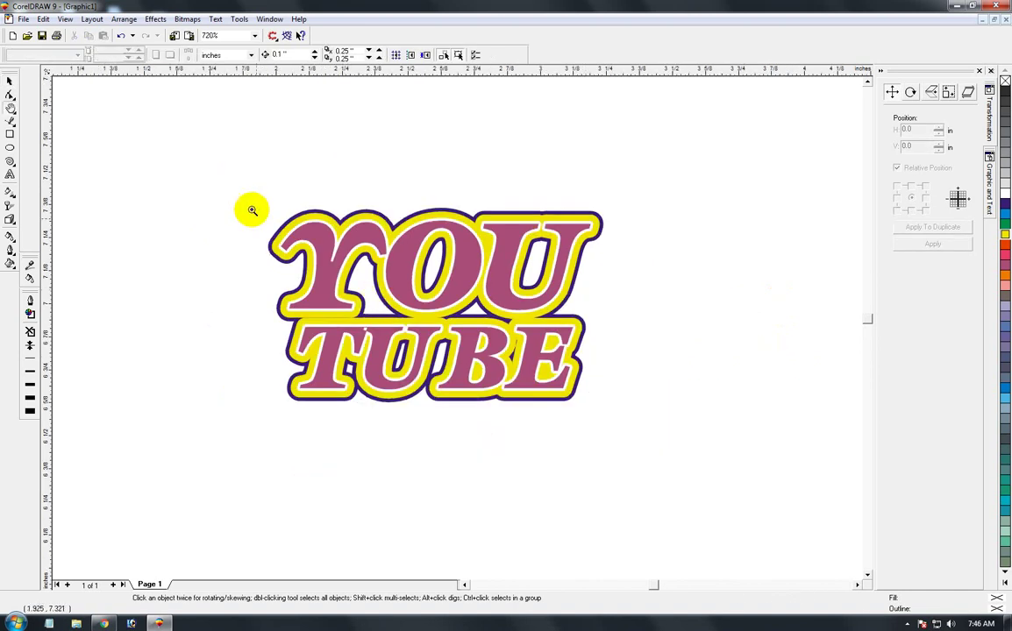
drag(248, 207, 456, 375)
drag(232, 232, 596, 399)
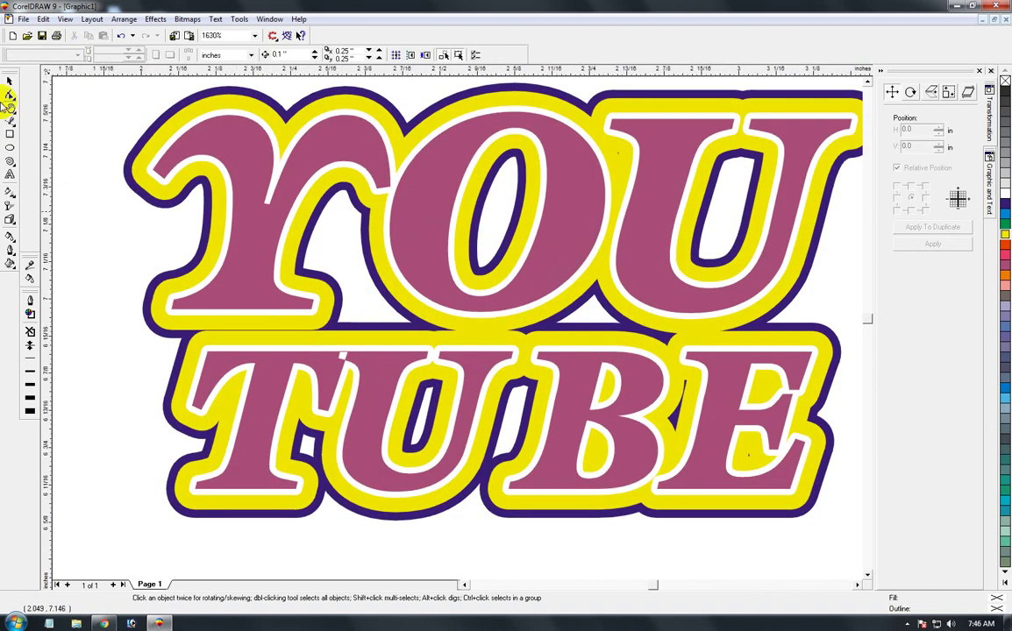
click(9, 81)
click(237, 153)
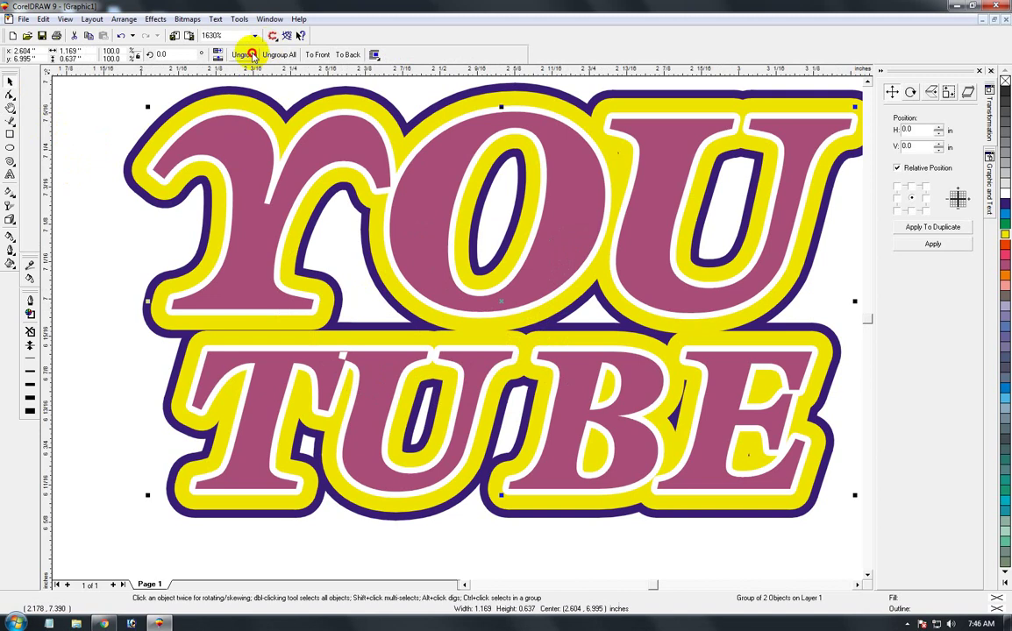
key(ctrl+l)
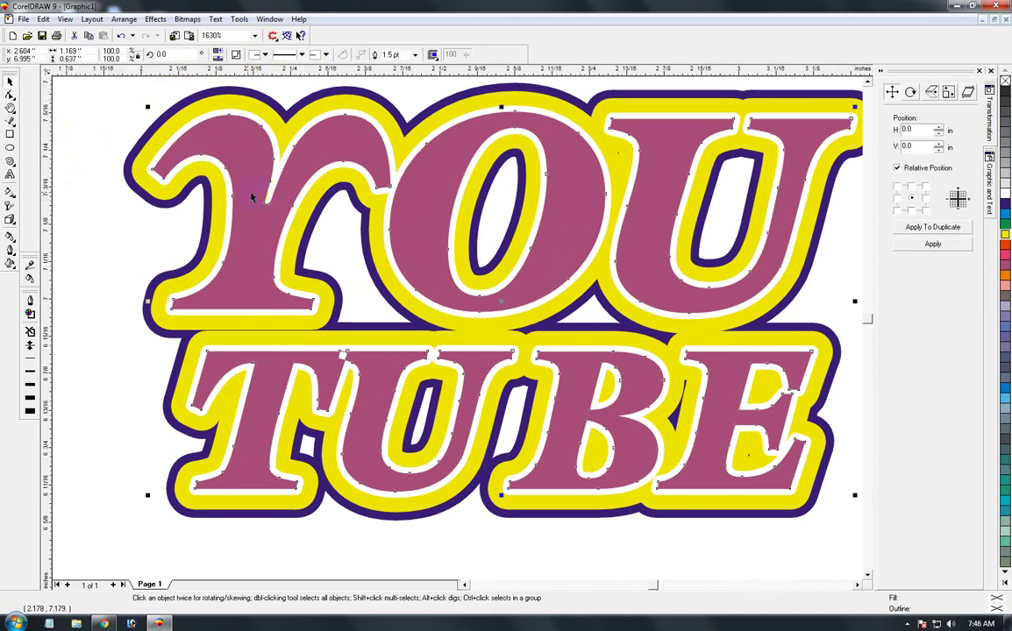
drag(149, 206, 266, 346)
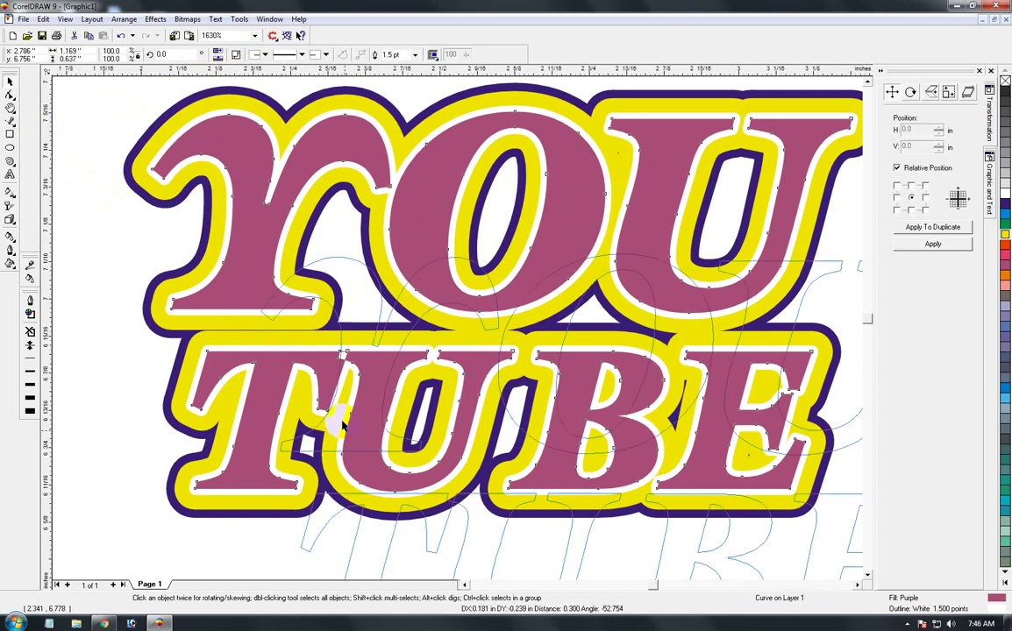
Step: Set the yellow-outlined text's outline width to 3 pt
click(248, 214)
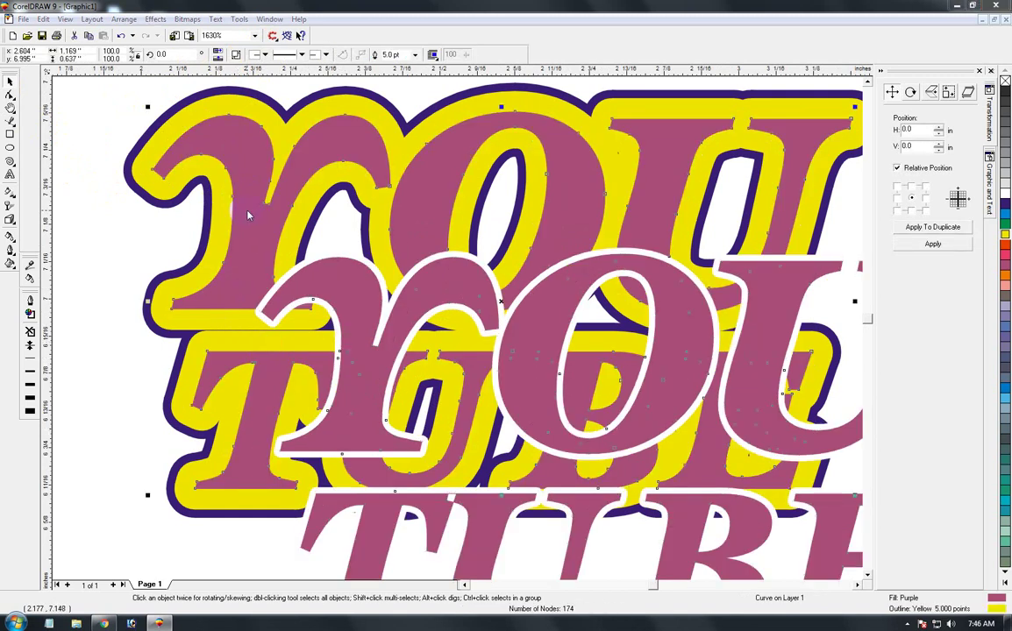
key(F12)
drag(397, 209, 394, 208)
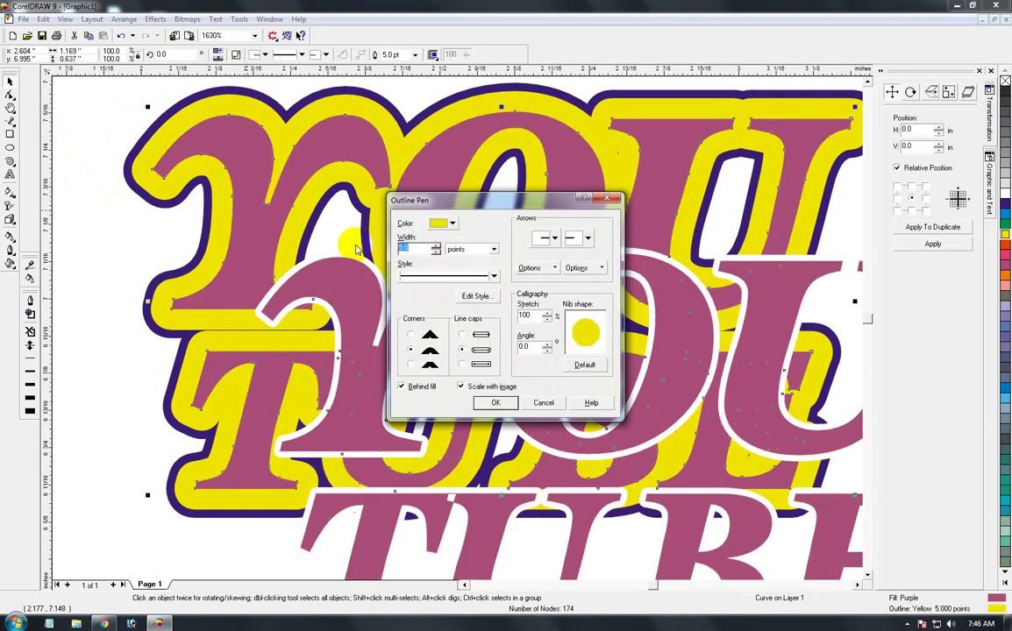
text(3)
key(Return)
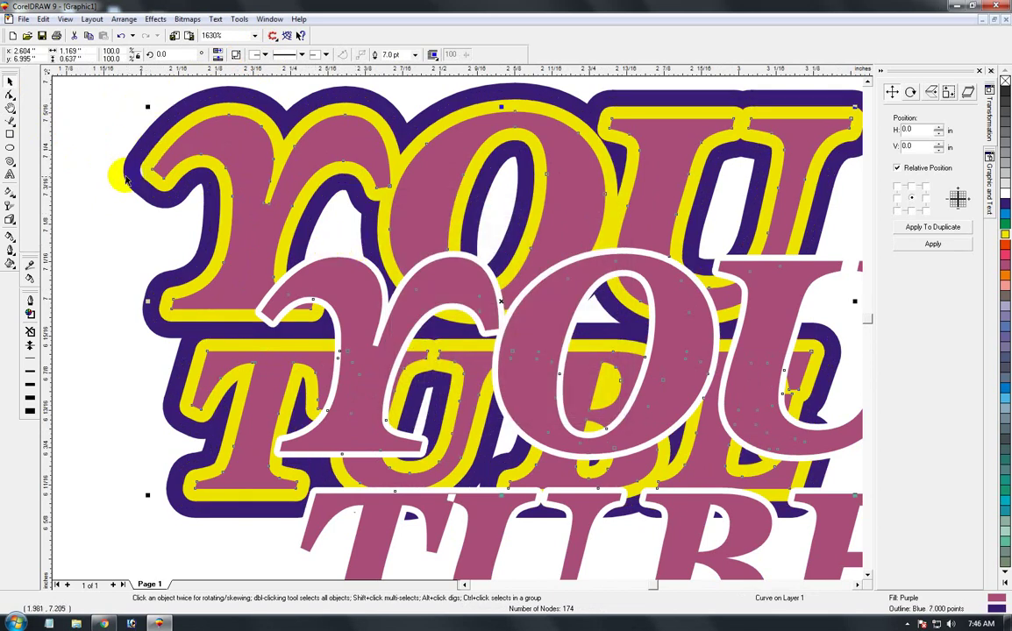
Step: Set the dark blue backing layer's outline width to 5 pt
mouse_move(126, 179)
mouse_down()
mouse_move(148, 158)
mouse_move(133, 175)
mouse_up()
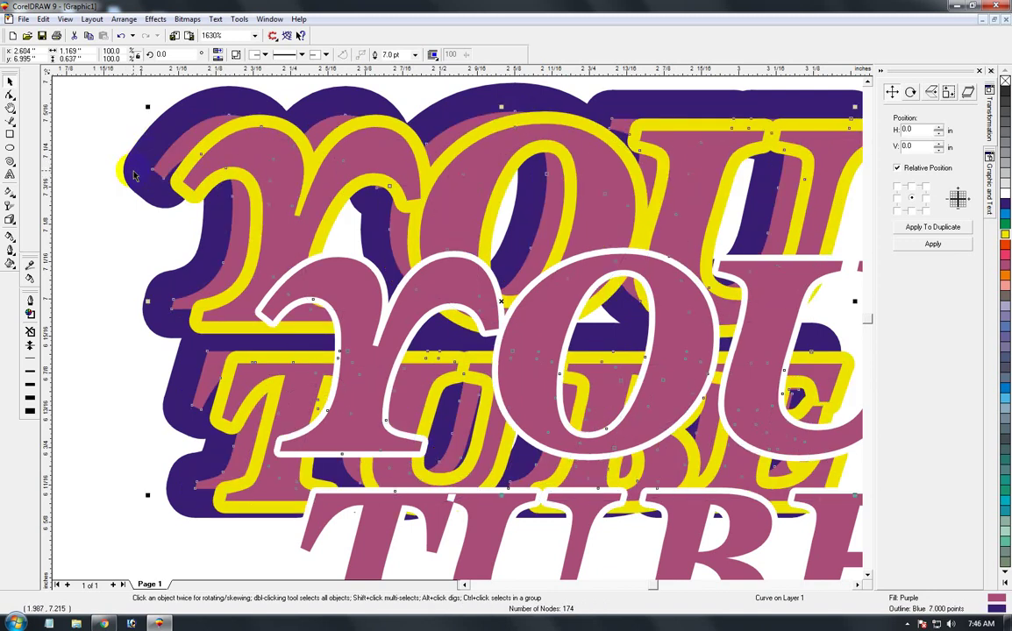
key(F12)
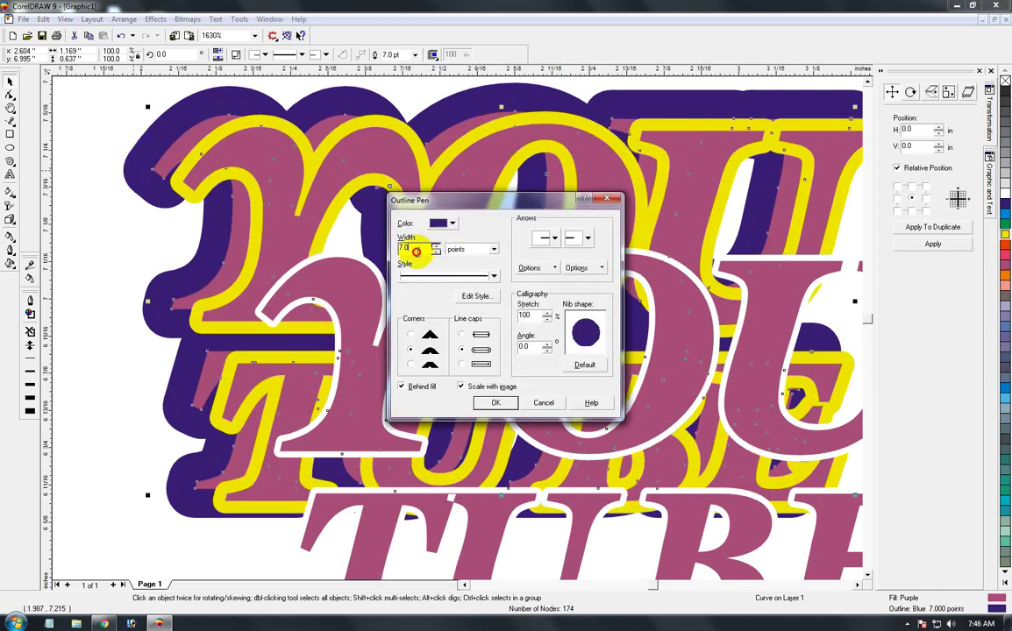
text(5)
key(Return)
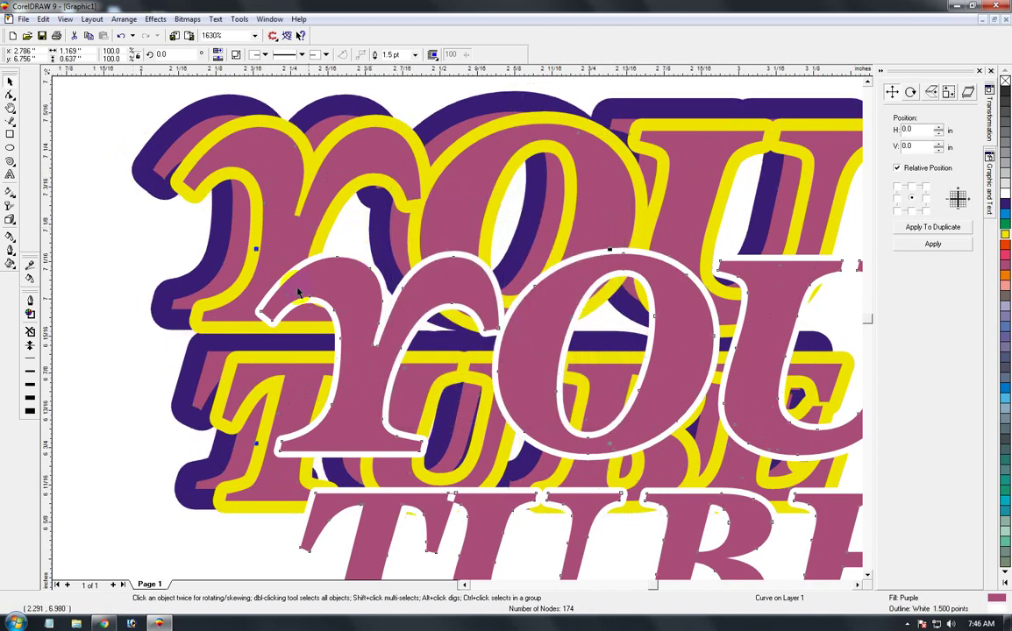
Step: Centre the white-outlined copy on the other layer and select the third layer too
shift+click(275, 210)
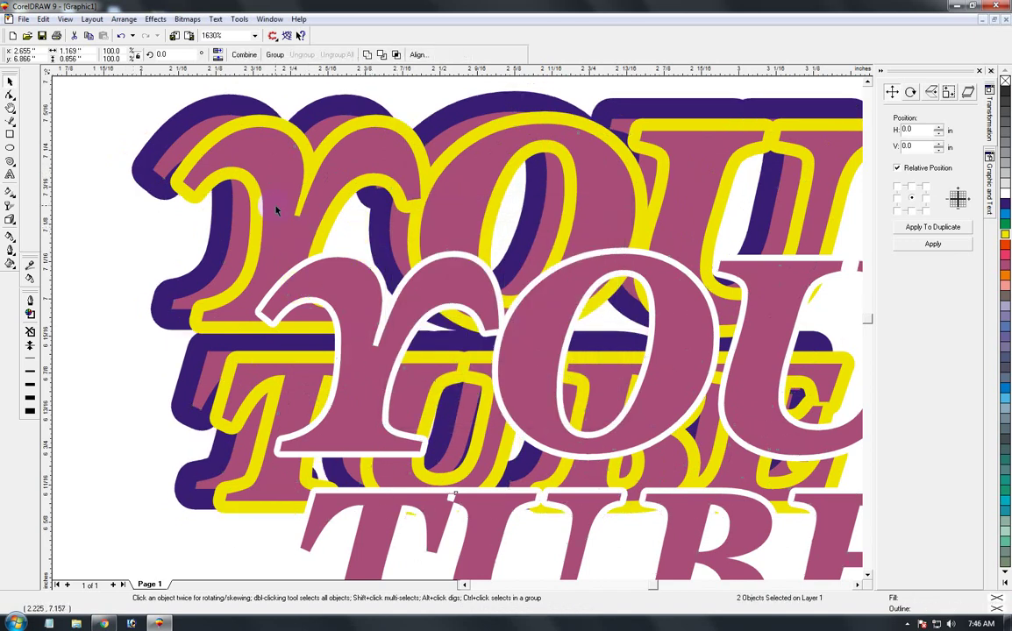
key(c)
key(e)
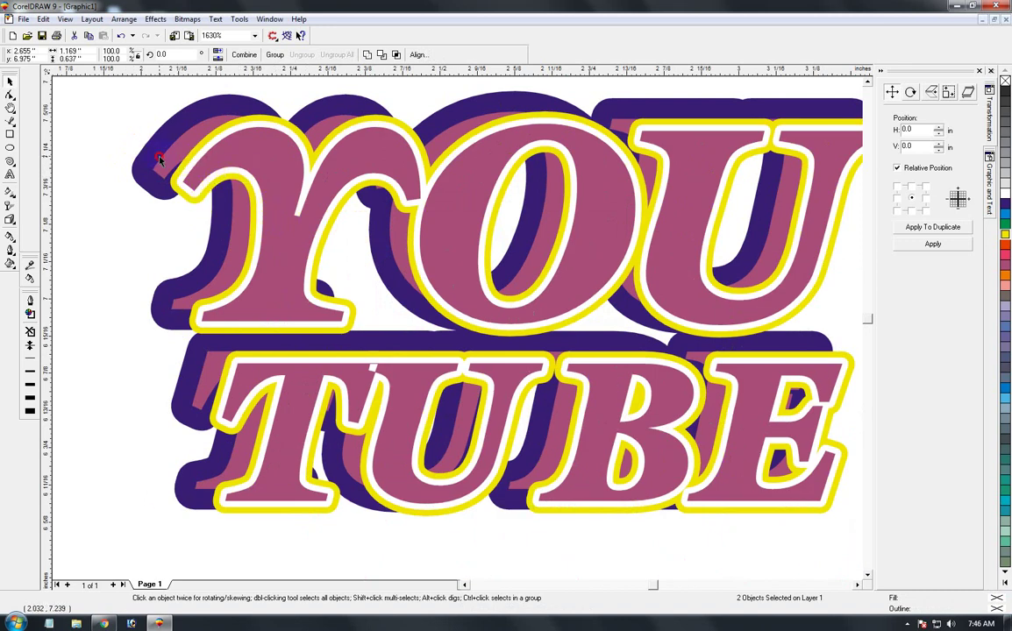
shift+click(160, 158)
Step: Centre all three YOU TUBE layers, then pull the yellow-outlined layer out from underneath
key(c)
key(e)
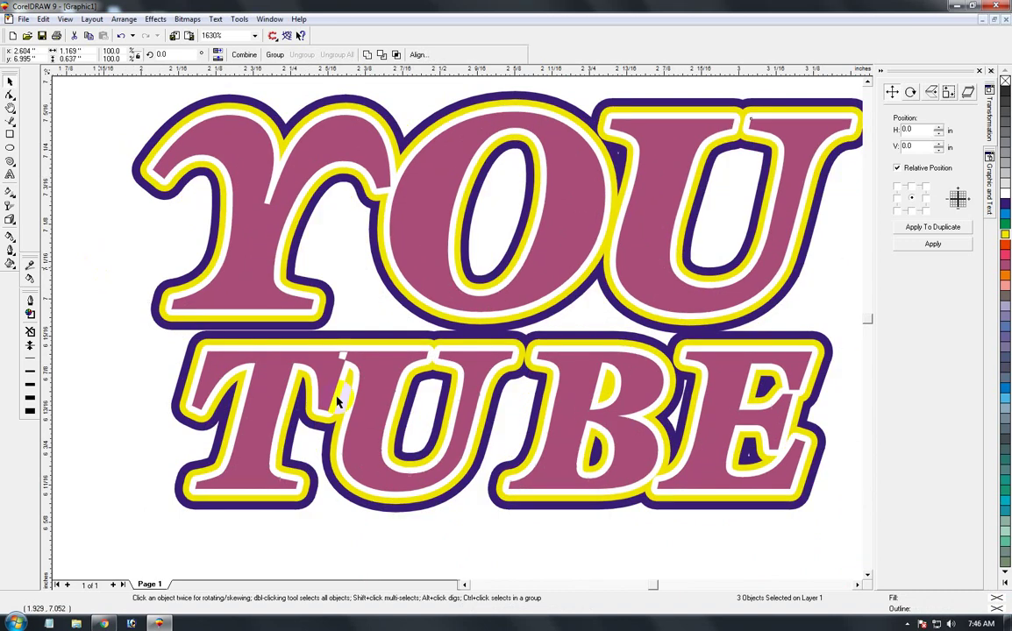
key(Escape)
click(230, 379)
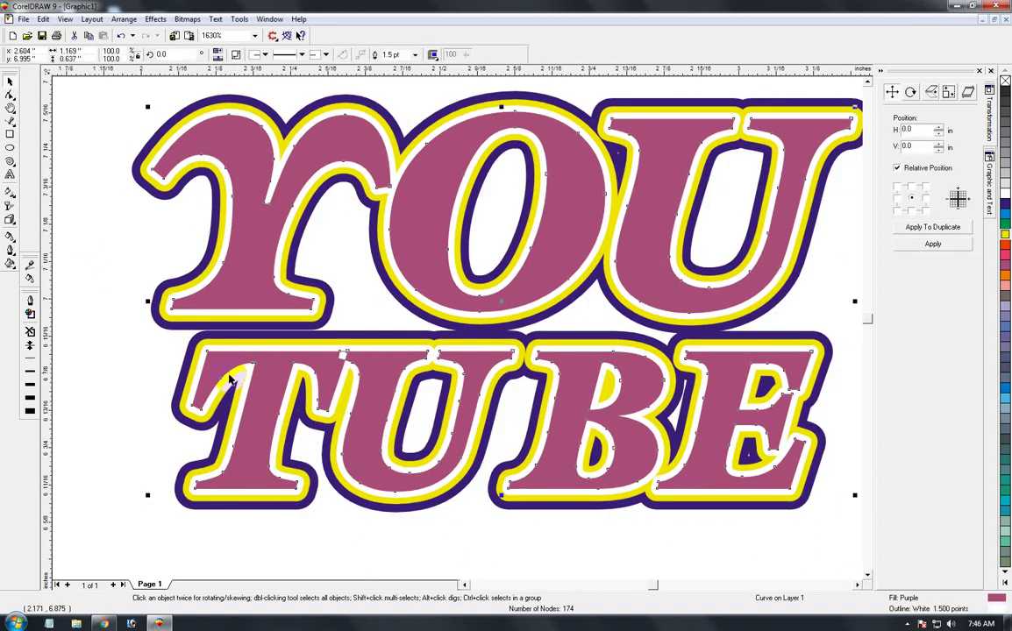
click(149, 361)
click(175, 374)
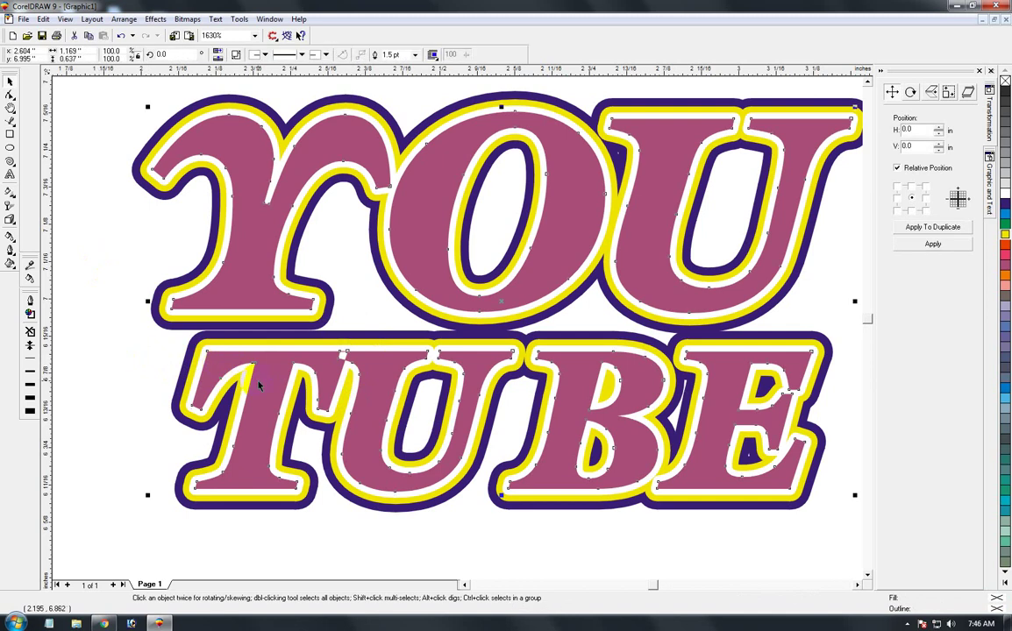
drag(188, 328, 244, 179)
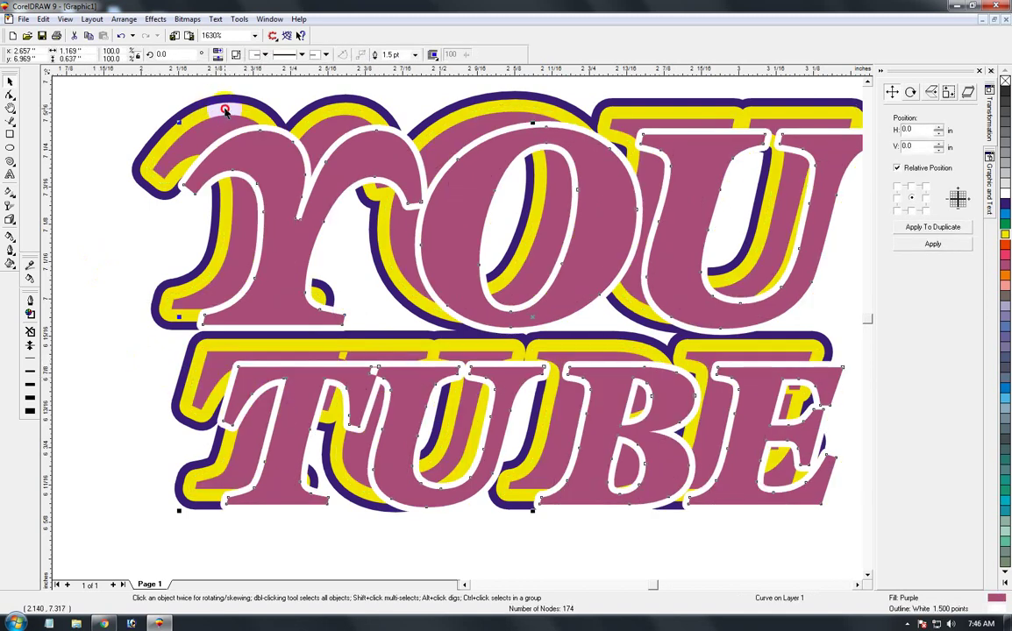
Step: Recolour the yellow ring cyan and re-centre it on the other YOU TUBE layer
right_click(1005, 215)
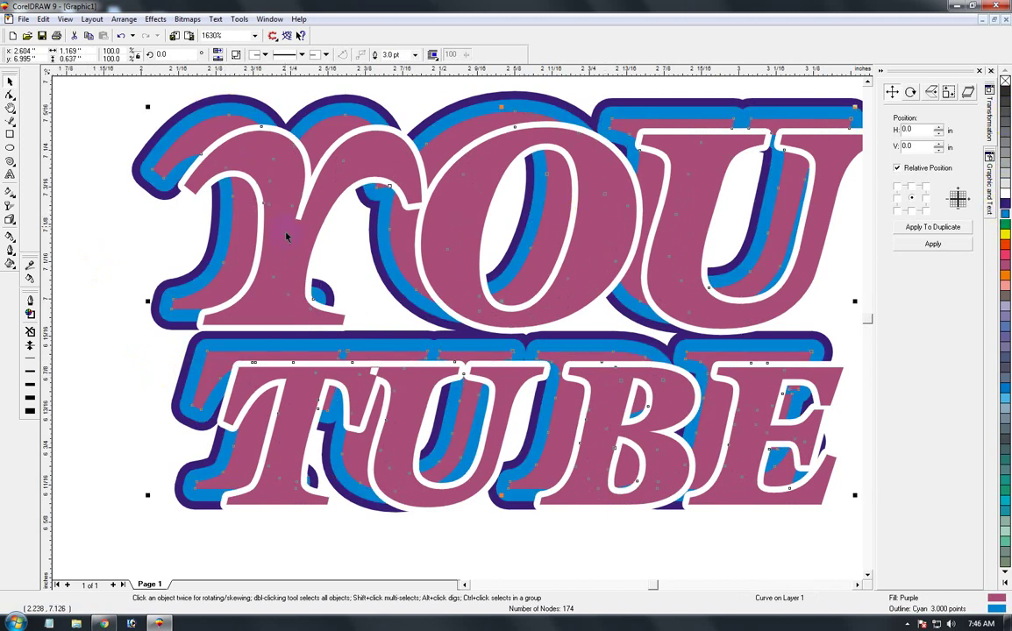
shift+click(169, 158)
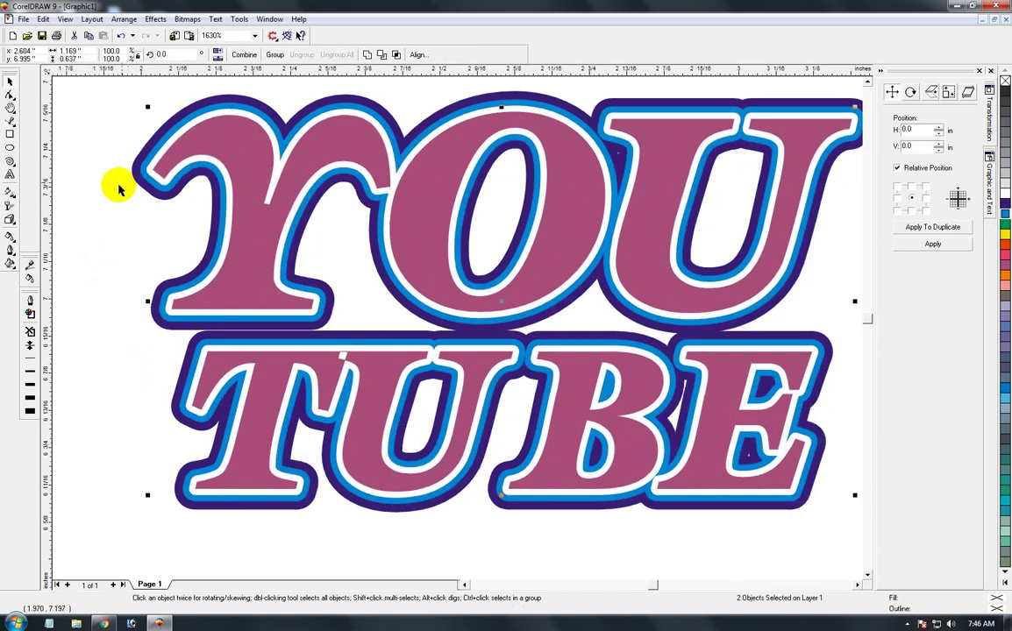
key(e)
key(c)
click(88, 268)
key(F3)
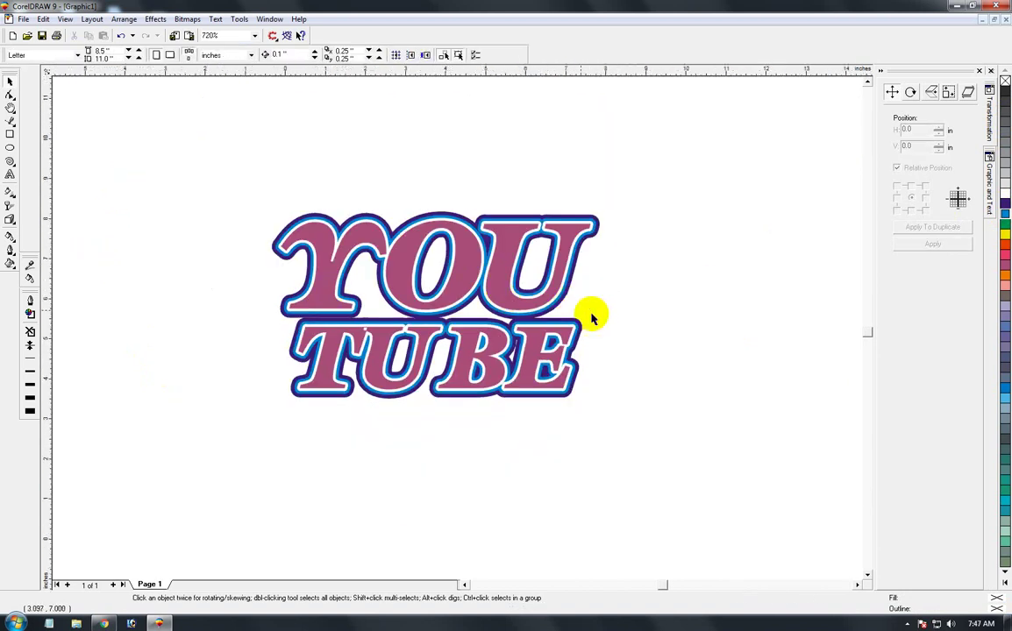
key(shift+F4)
drag(337, 224, 415, 272)
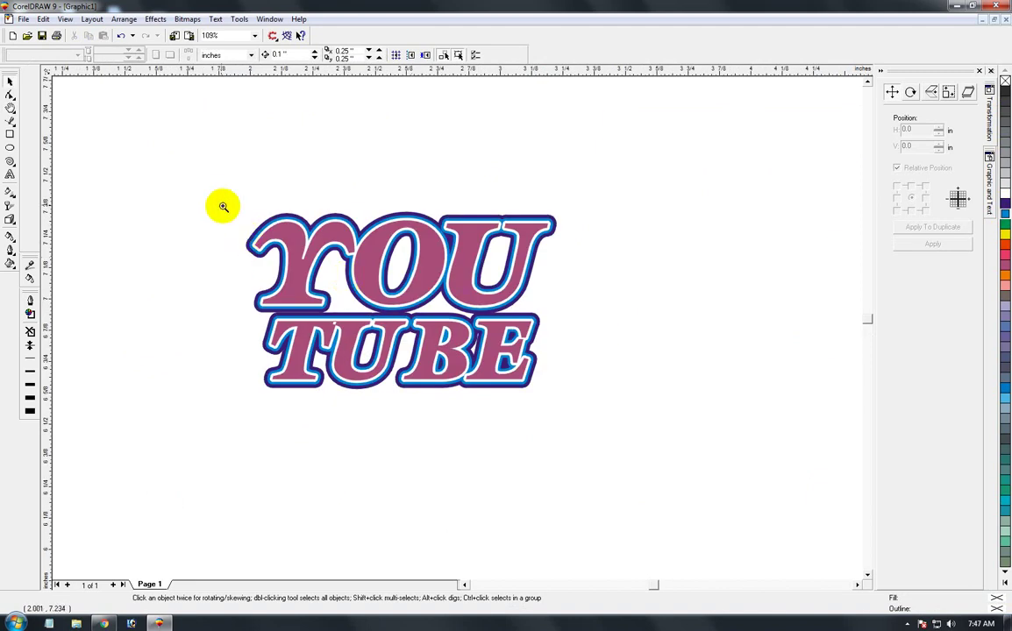
Step: Select all ten YOU TUBE lettering and outline pieces and combine them into one curve
key(F4)
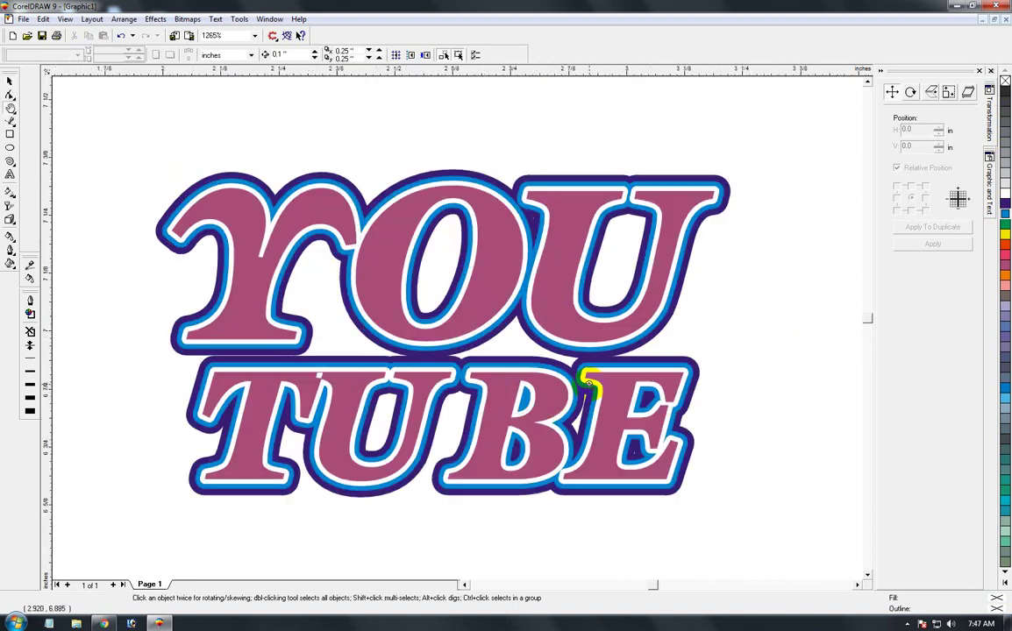
click(10, 81)
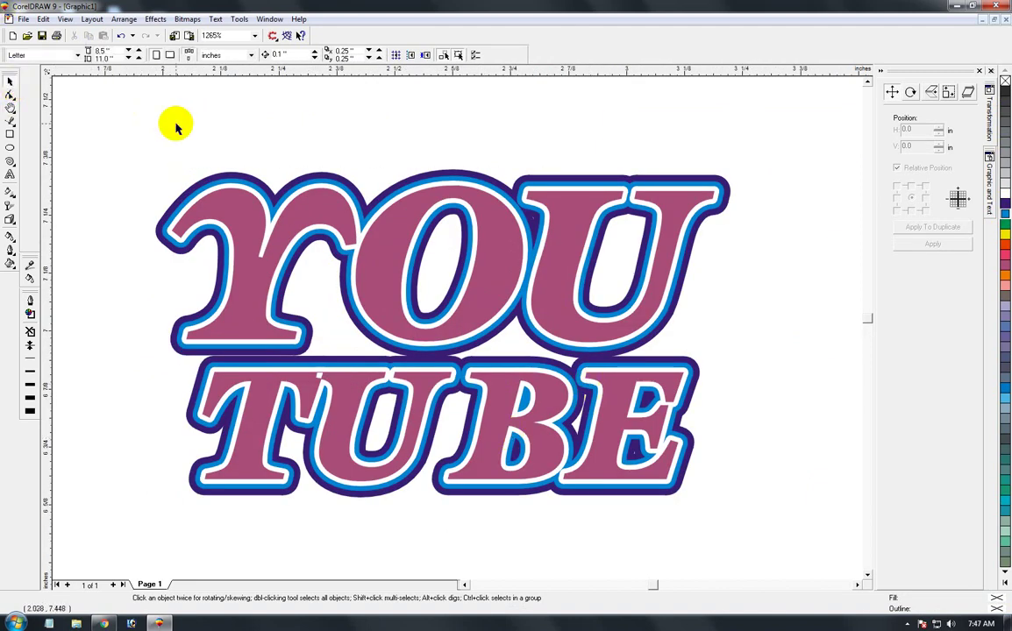
click(248, 272)
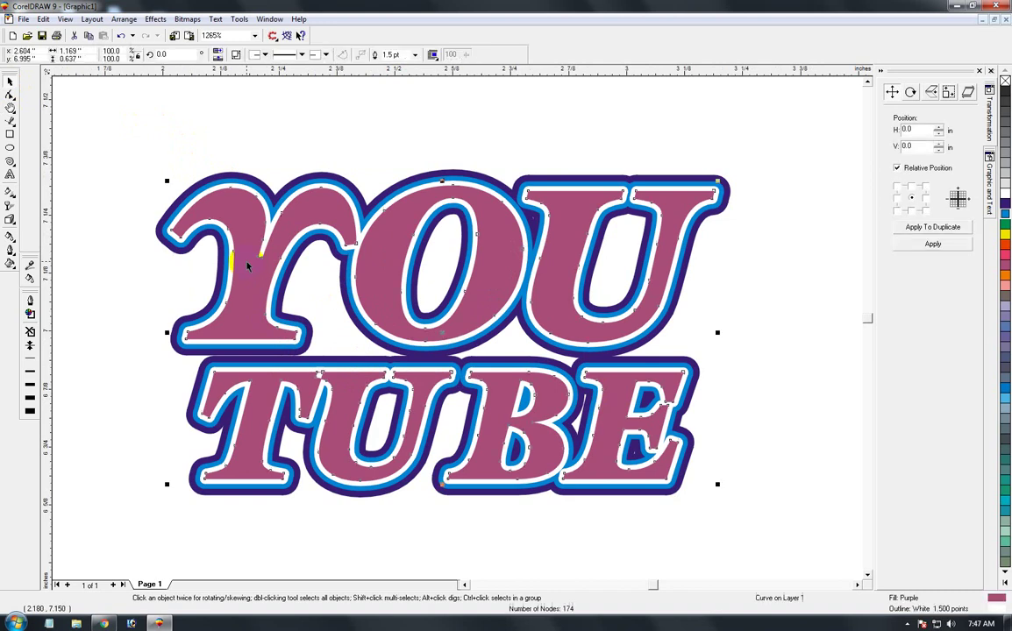
click(154, 265)
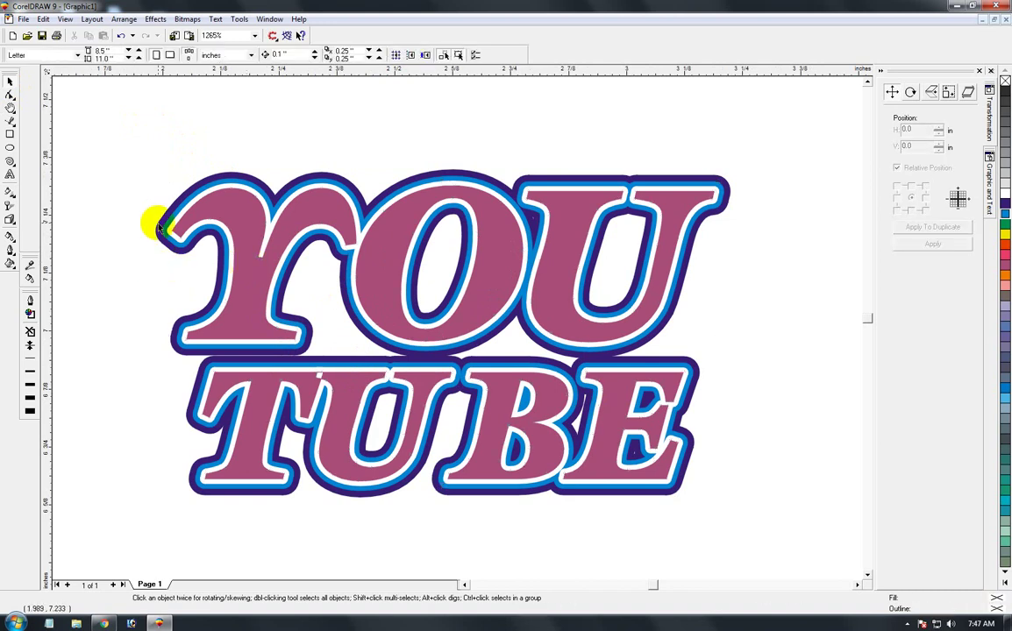
key(shift+F9)
key(shift+F9)
click(159, 228)
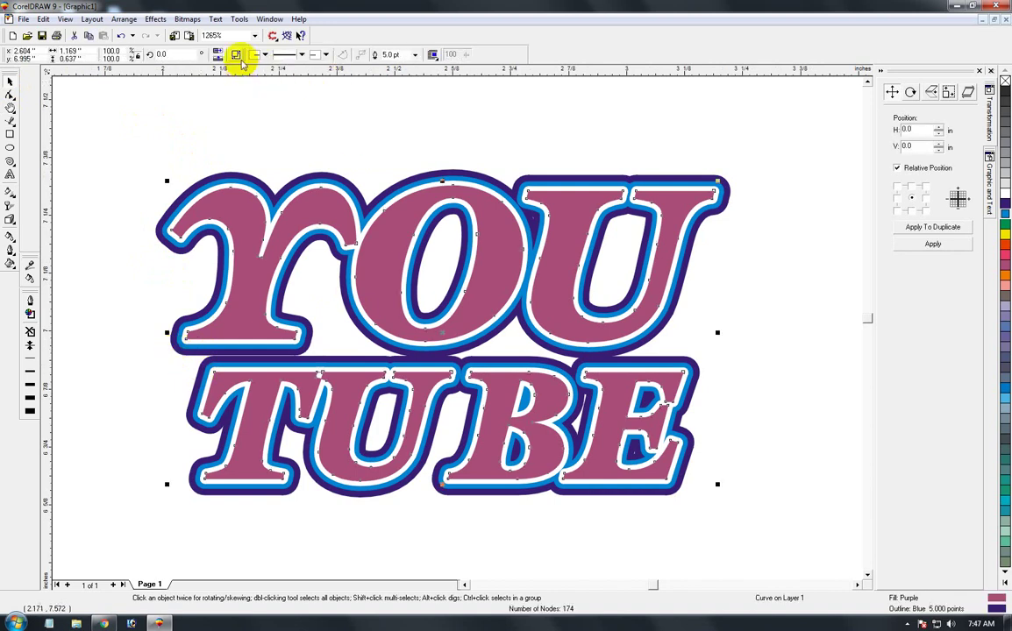
click(235, 55)
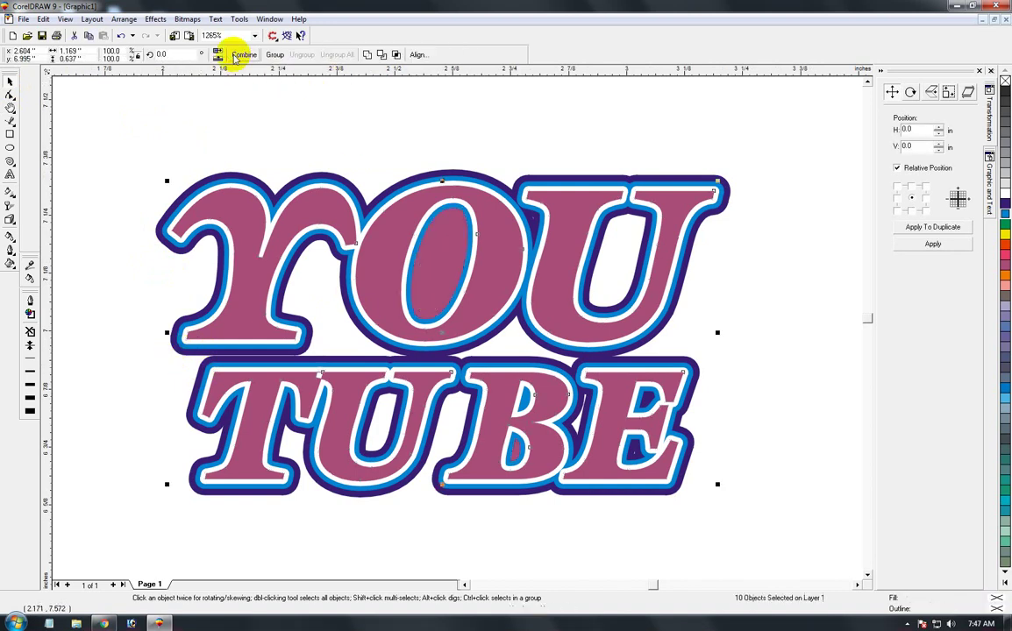
click(234, 56)
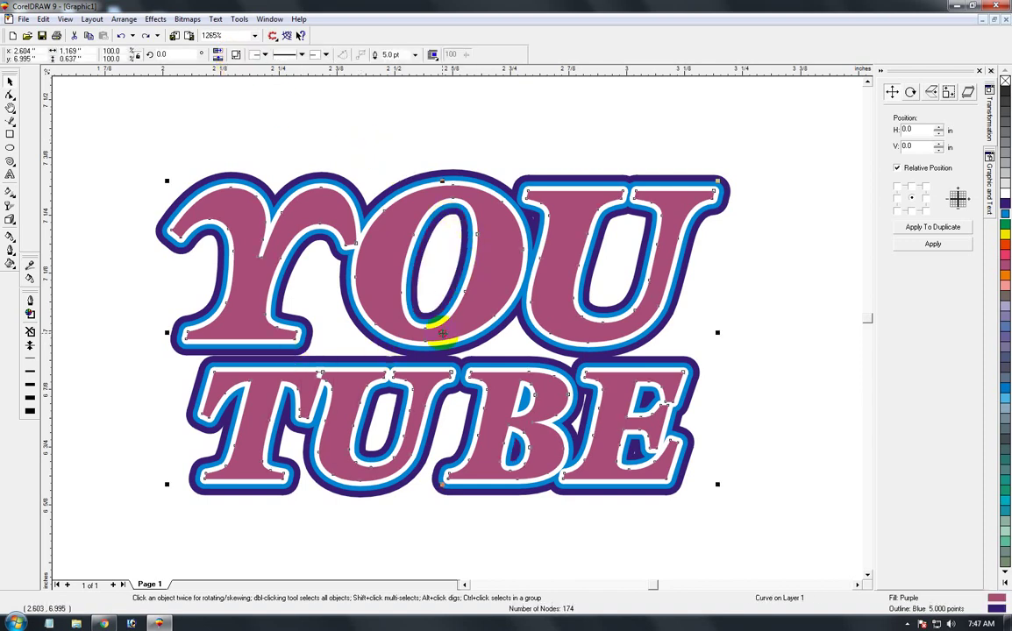
mouse_move(439, 332)
mouse_down()
mouse_move(447, 291)
mouse_move(454, 298)
mouse_up()
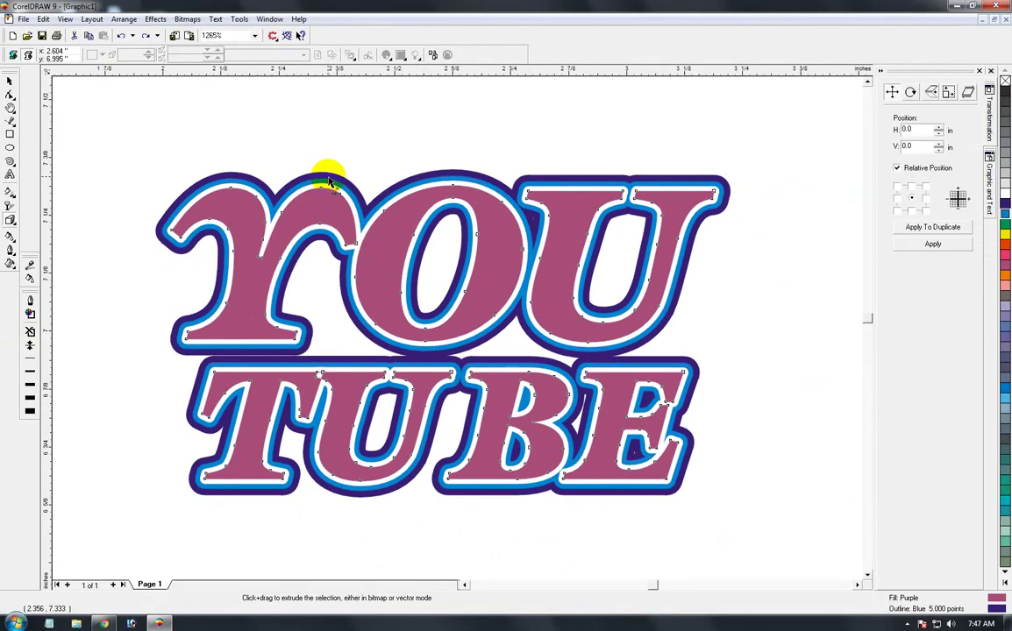
Step: Extrude the combined lettering in 3D, placing the vanishing point near the top of the Y
mouse_move(514, 170)
mouse_down()
mouse_move(638, 203)
mouse_move(513, 208)
mouse_up()
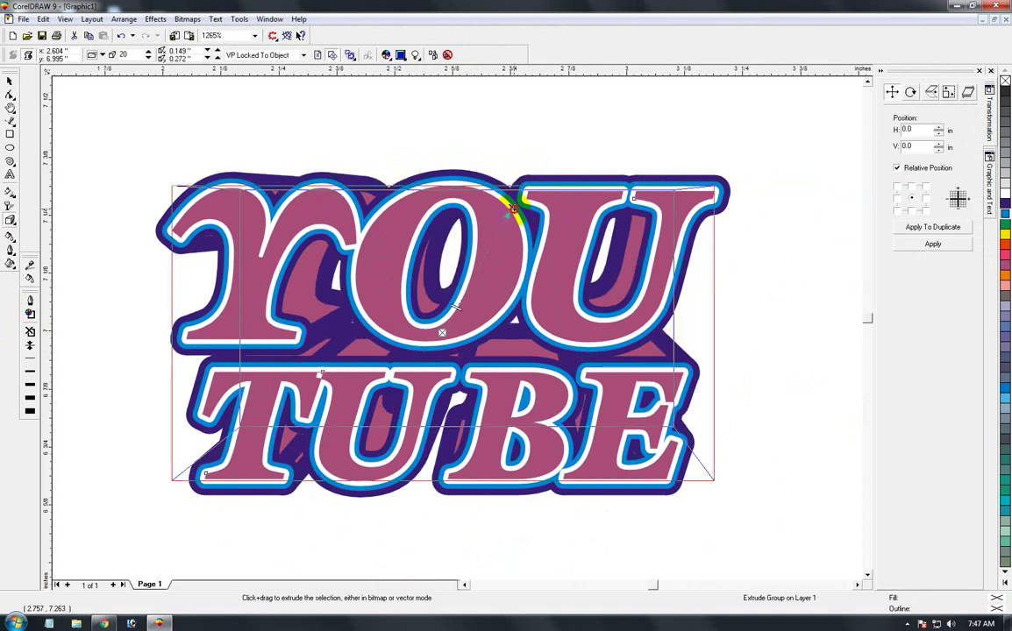
drag(513, 208, 416, 184)
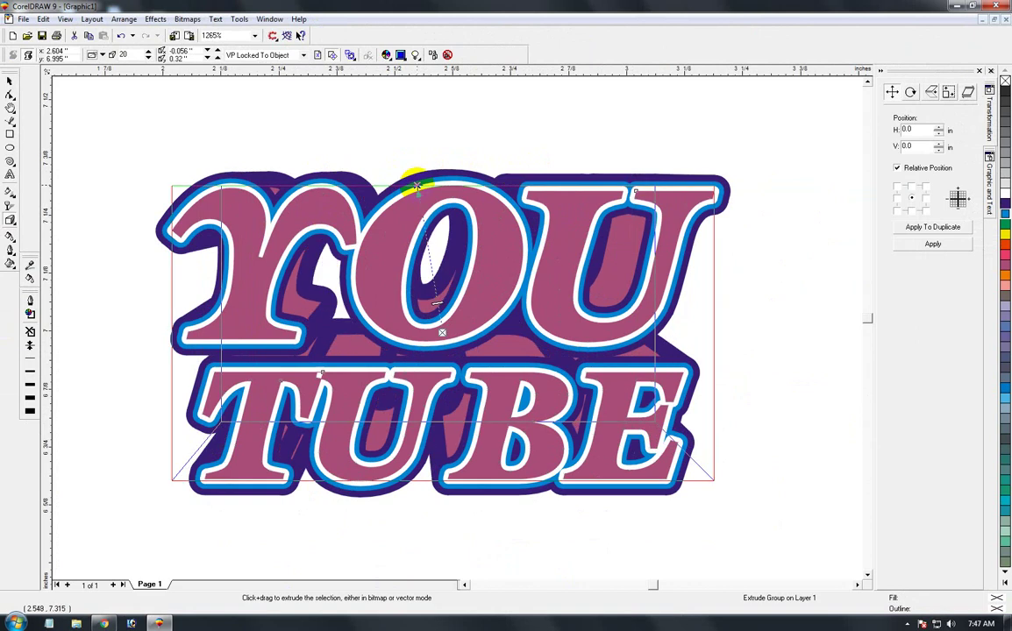
drag(417, 184, 319, 184)
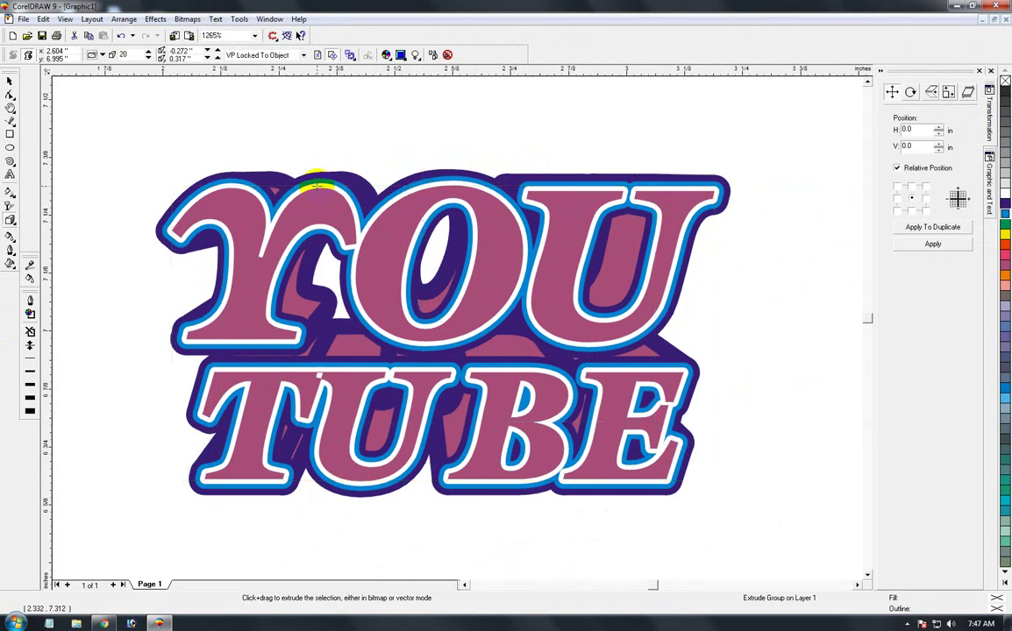
drag(285, 185, 280, 232)
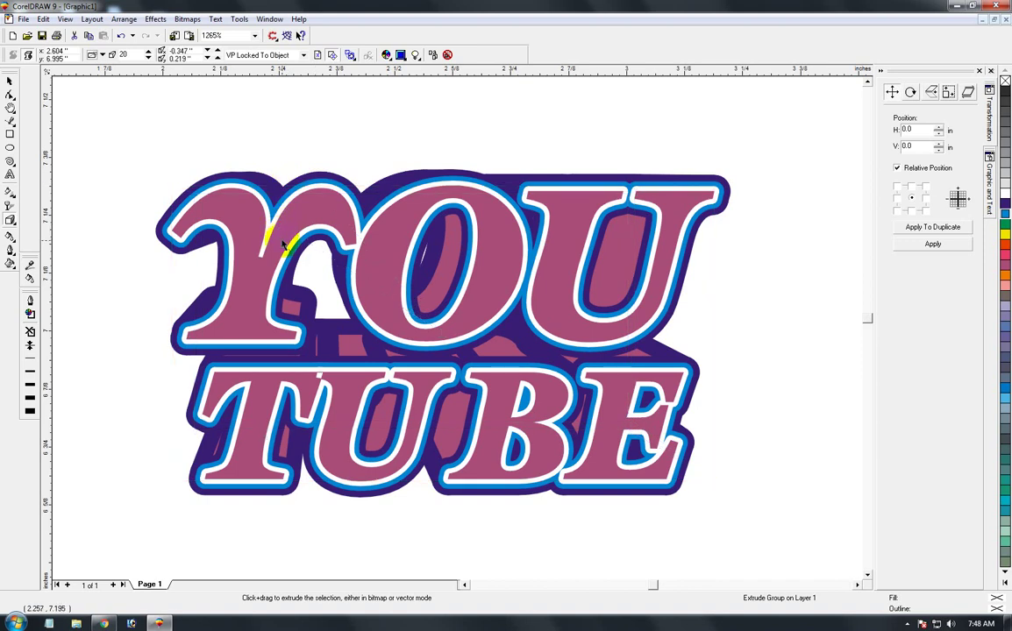
drag(289, 246, 291, 253)
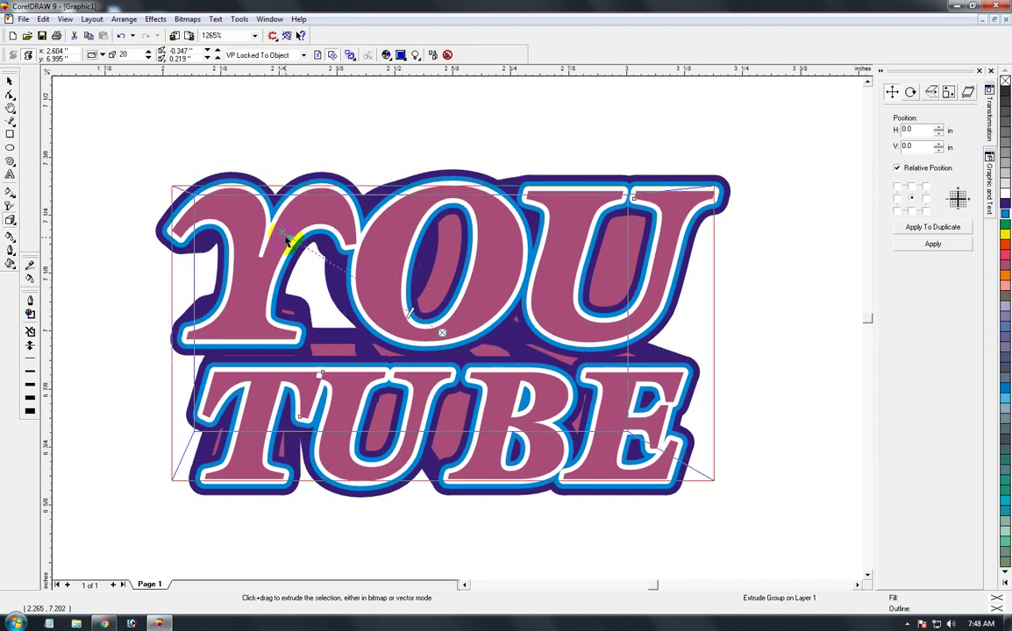
click(11, 81)
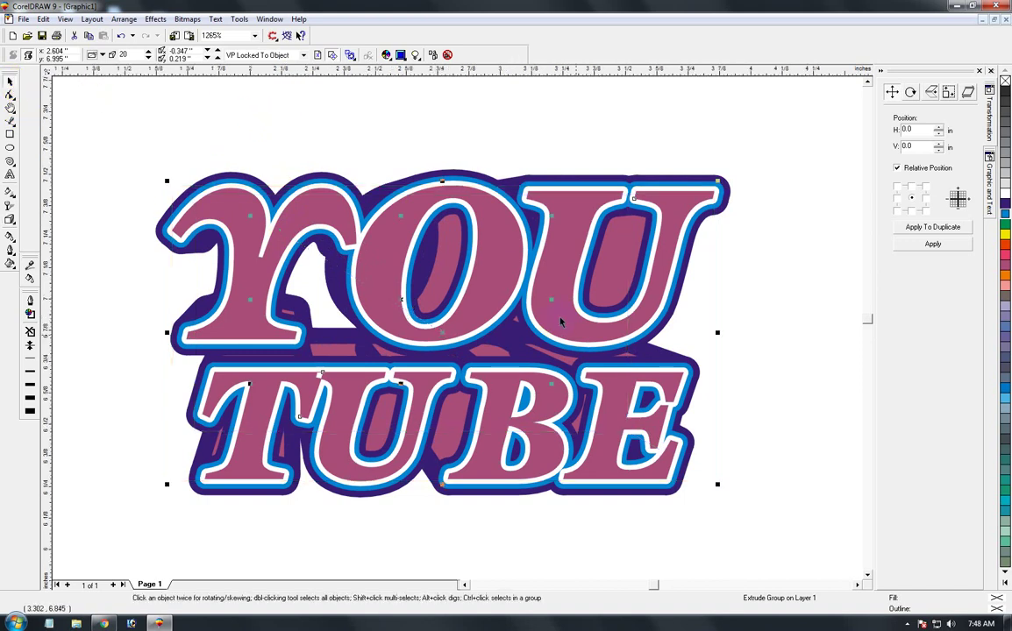
key(F3)
Step: Turn on a 0.01 inch, 45° bevel for the extruded lettering group
key(z)
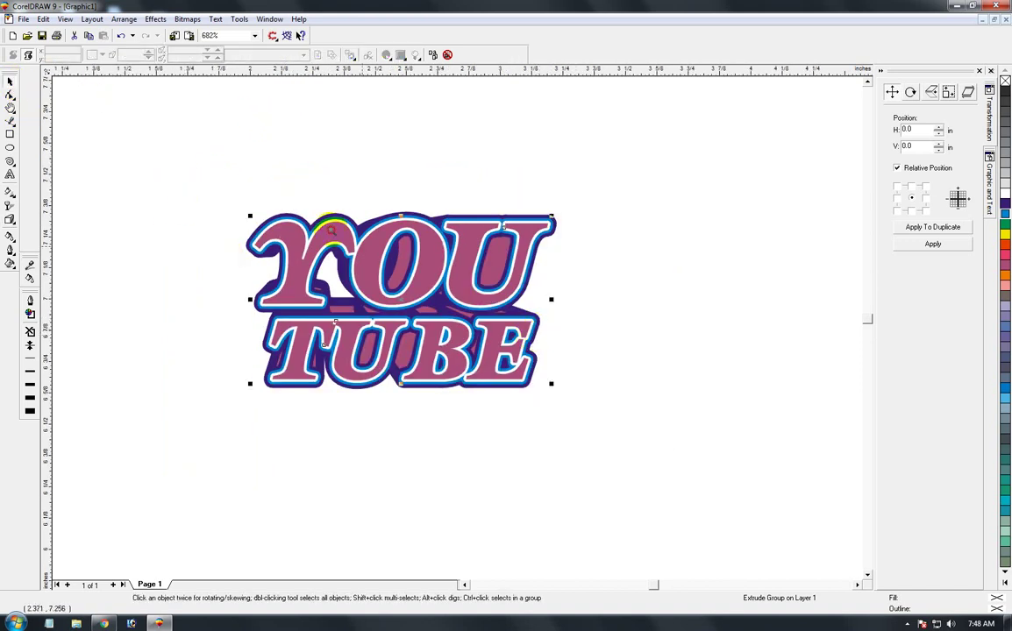
drag(195, 179, 590, 423)
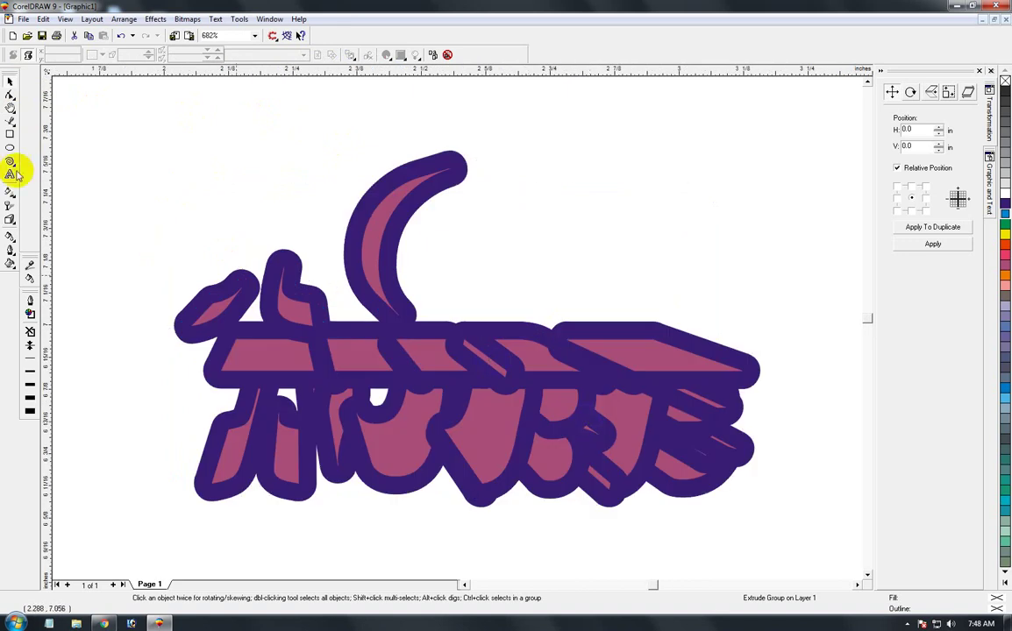
click(11, 82)
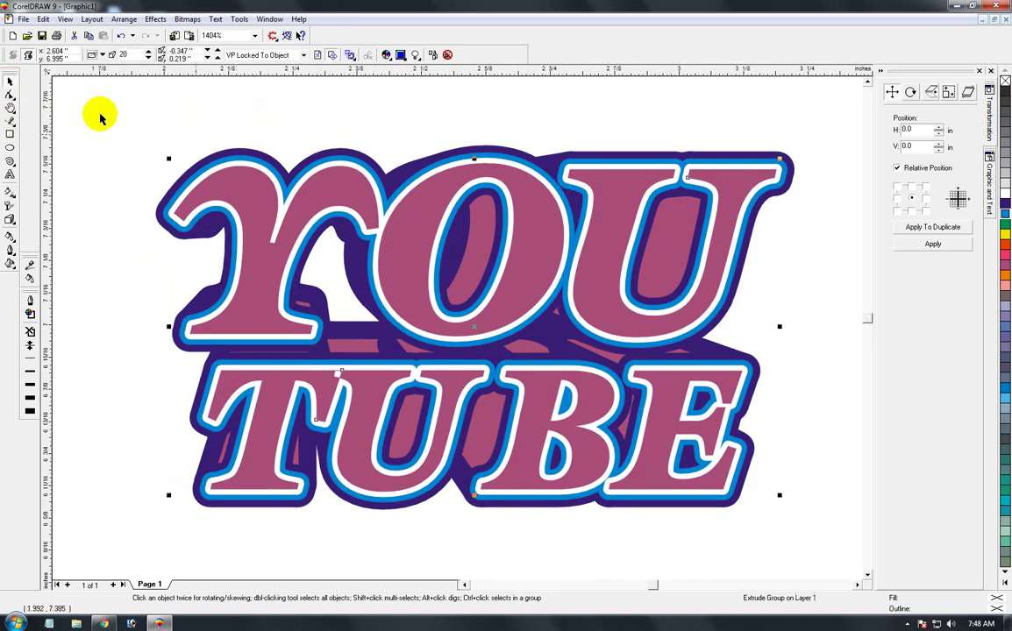
click(389, 58)
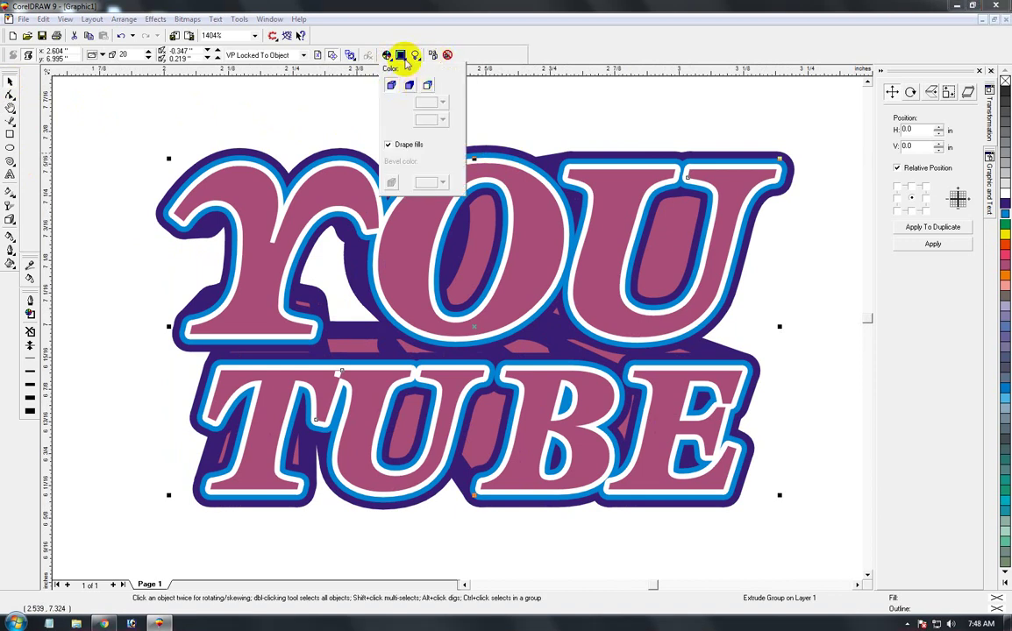
click(402, 57)
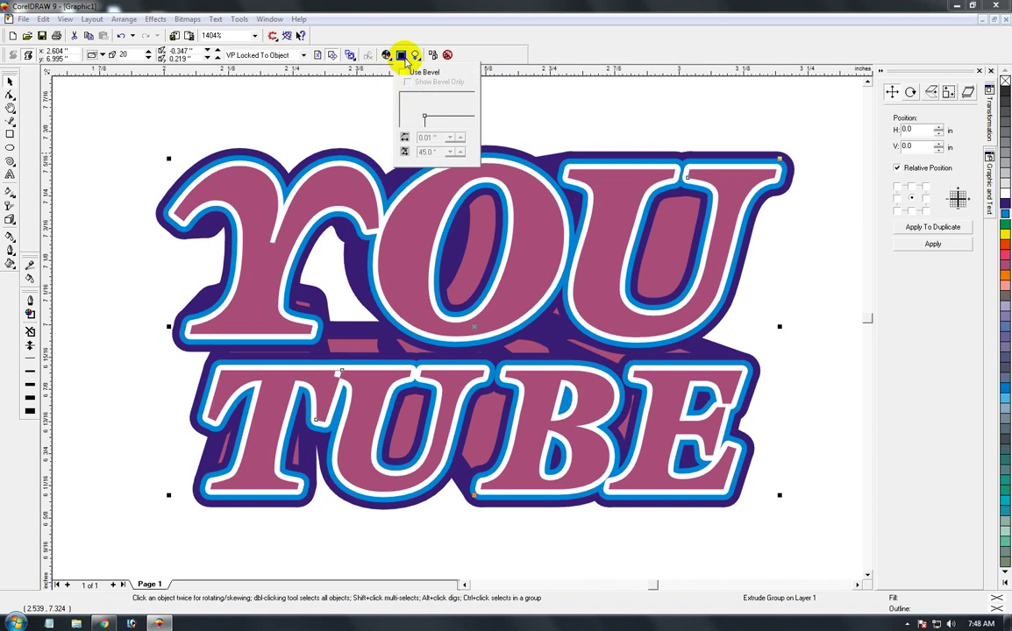
click(416, 57)
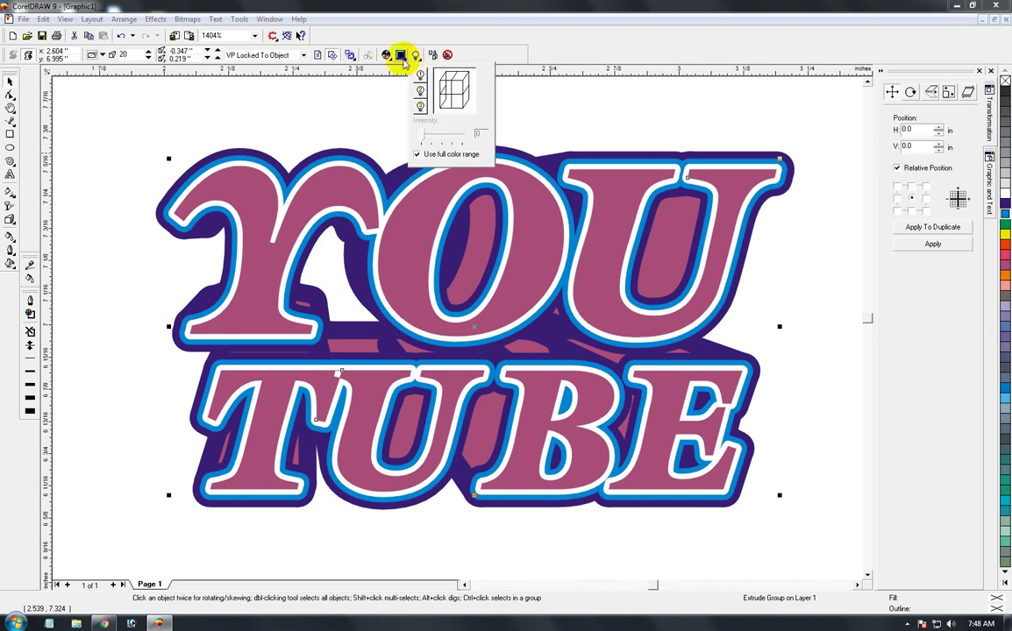
click(401, 58)
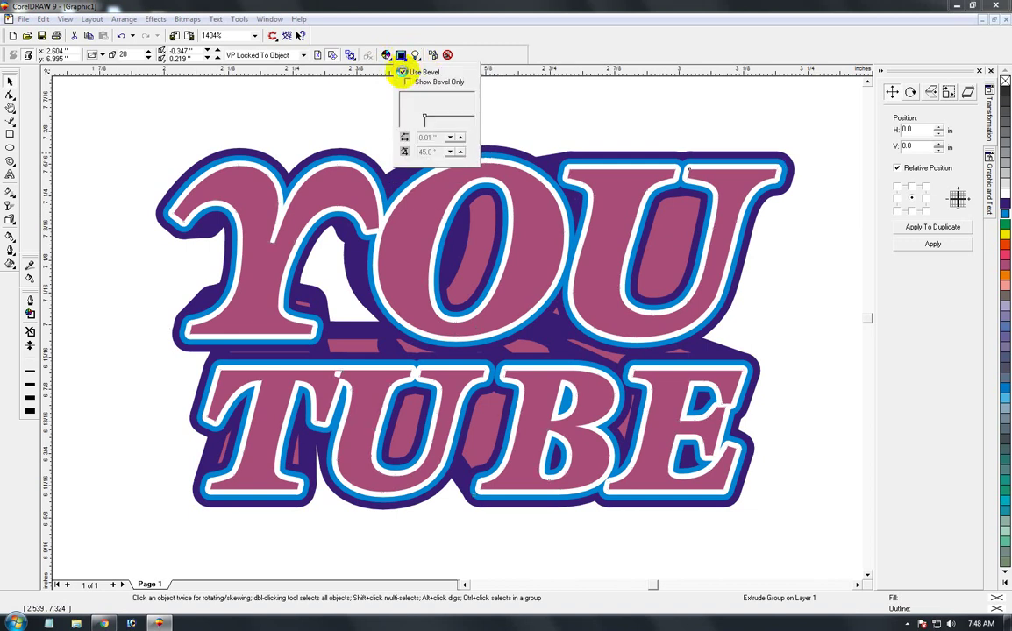
click(402, 73)
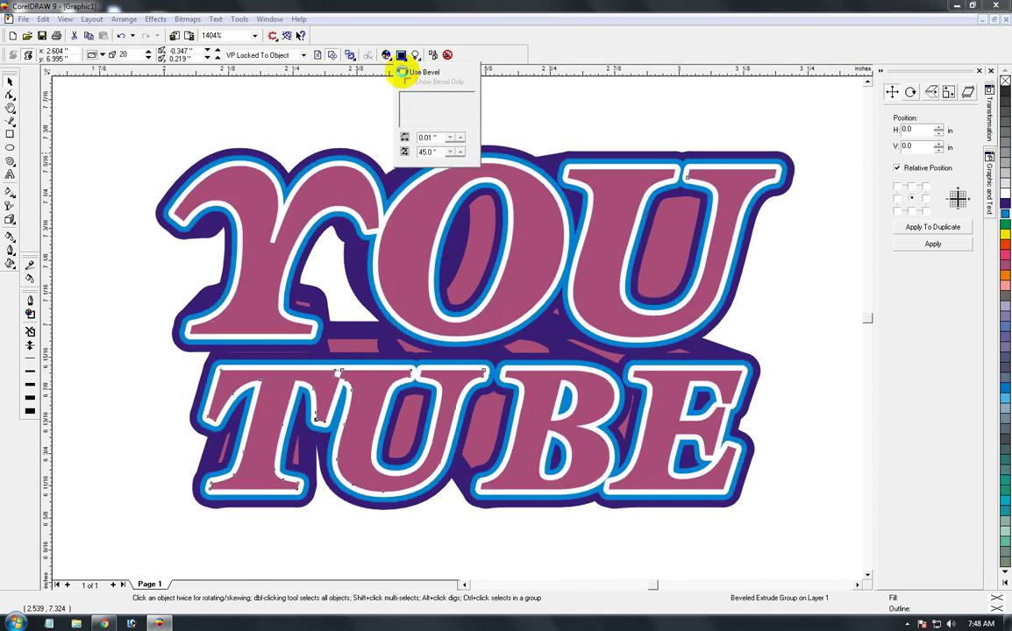
Step: Try a solid dark grey extrusion colour, then switch to using the object's own fill
click(386, 56)
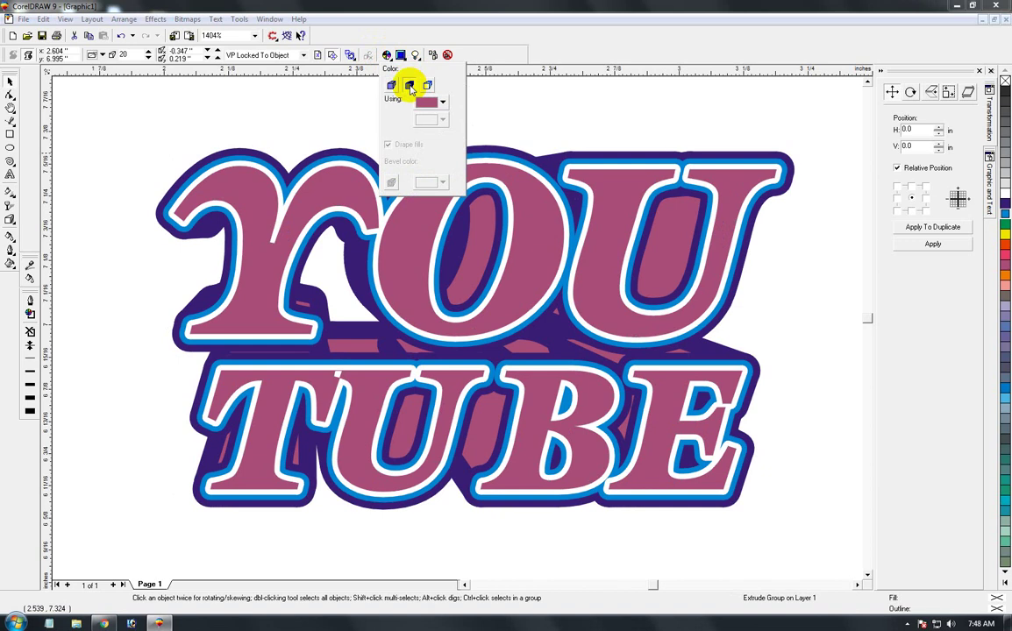
click(410, 88)
click(442, 102)
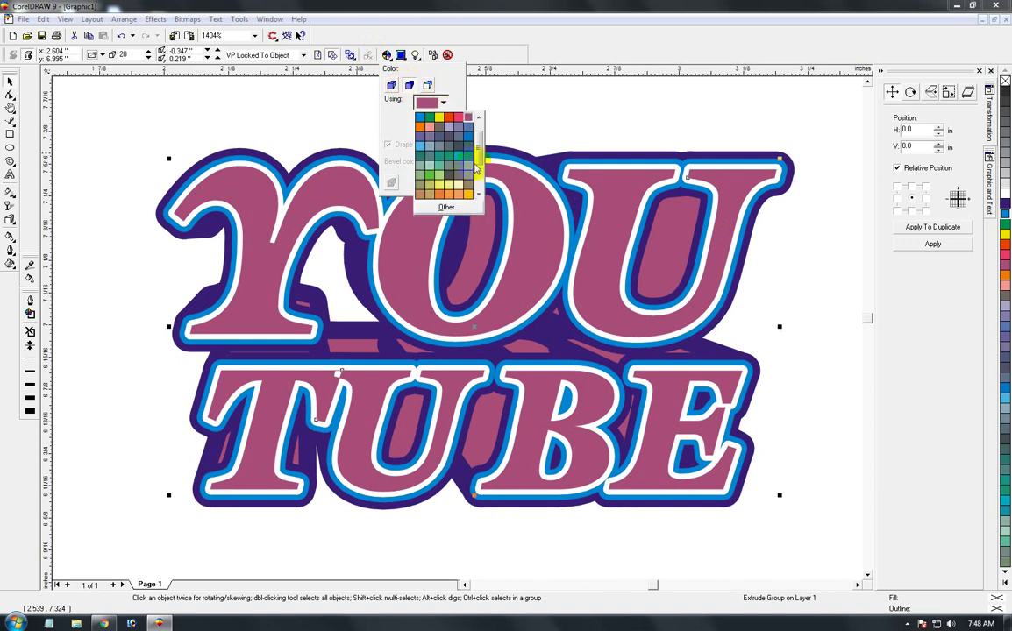
drag(477, 166, 481, 143)
click(424, 120)
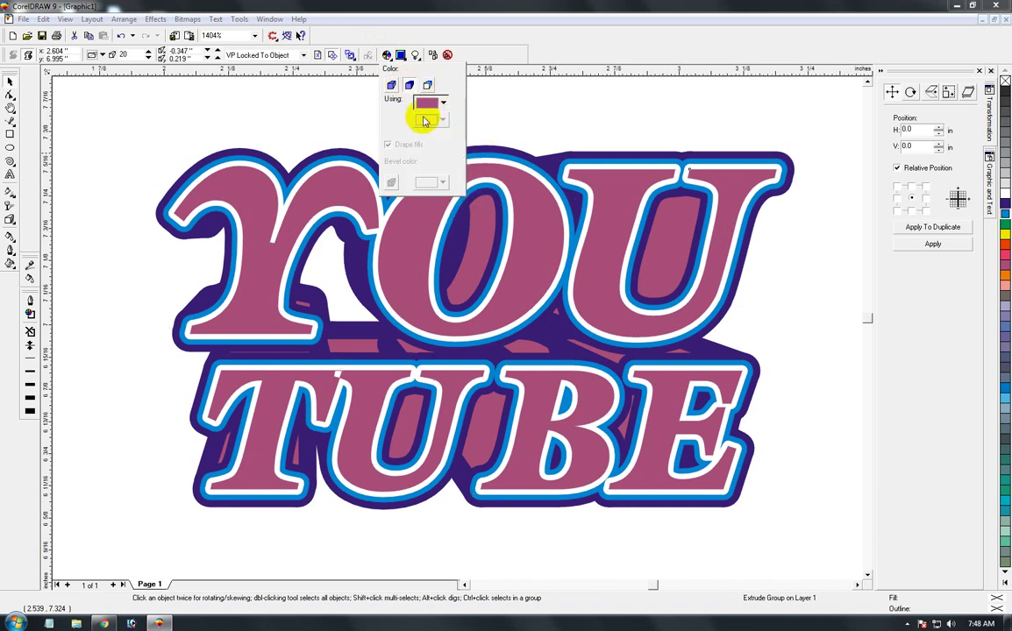
click(391, 84)
click(446, 102)
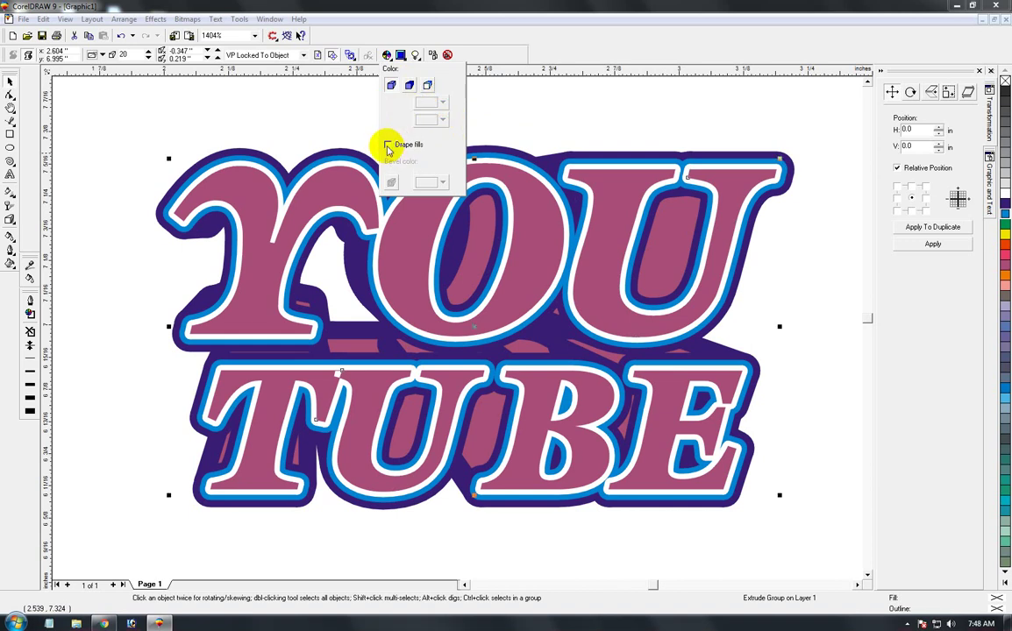
Step: Shade the extrusion sides from dark grey to pink
click(426, 85)
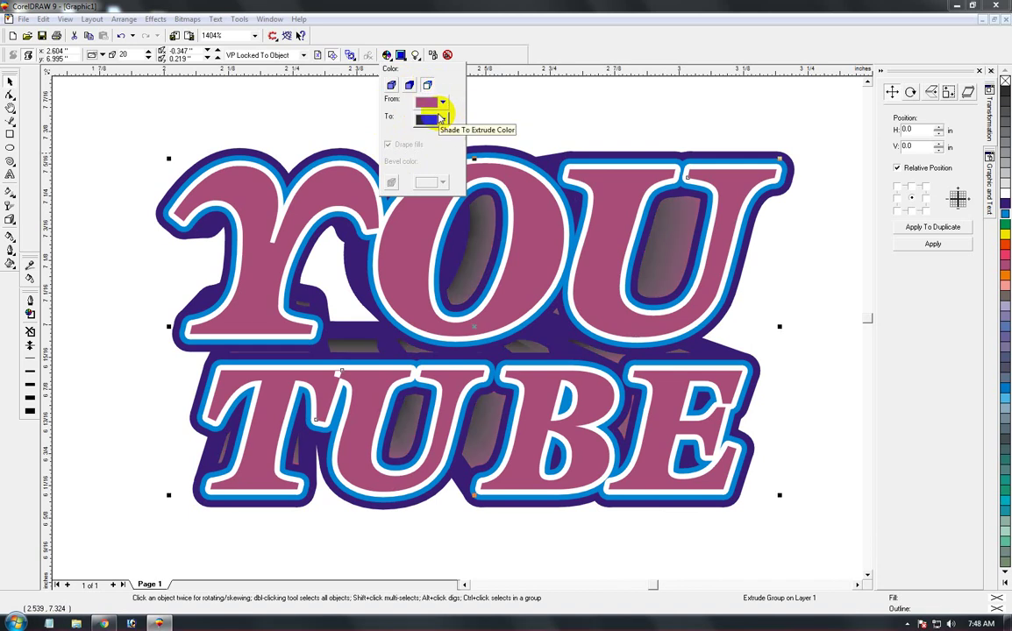
click(442, 102)
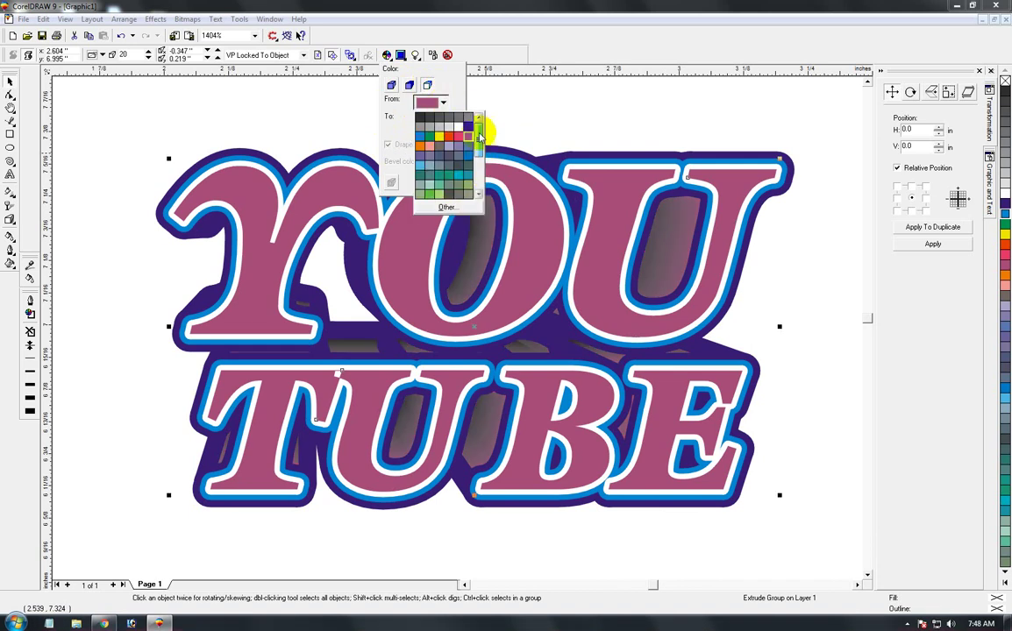
click(468, 147)
click(443, 119)
click(458, 148)
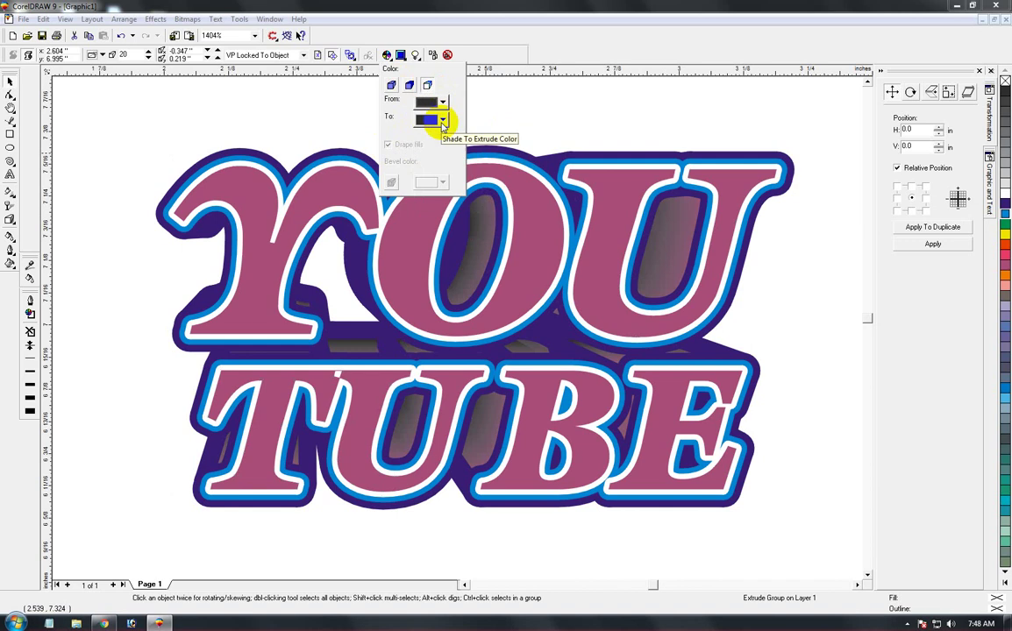
click(443, 120)
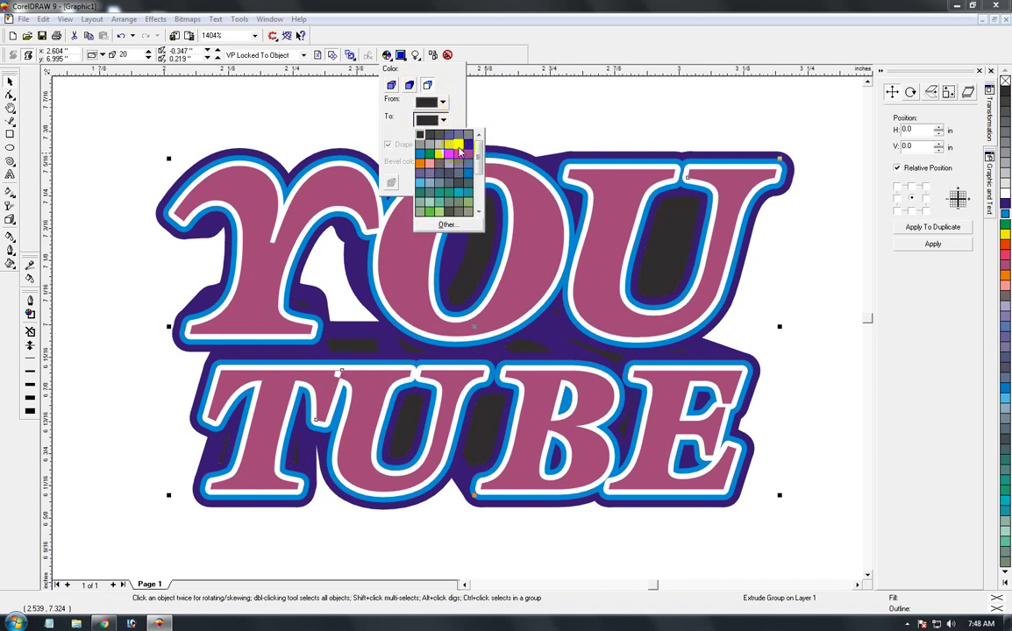
click(457, 147)
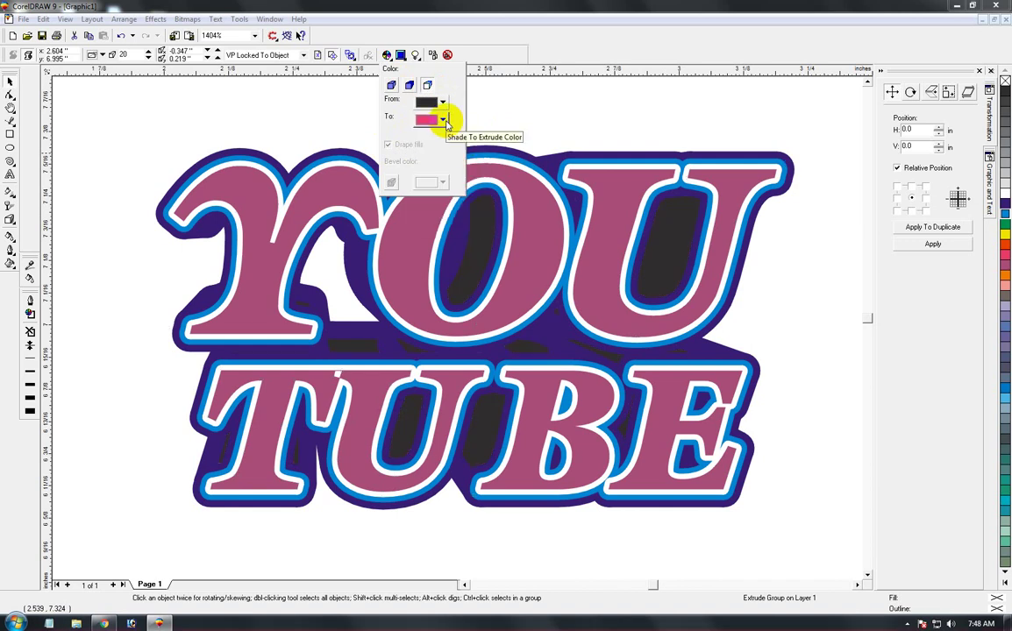
click(443, 121)
click(324, 118)
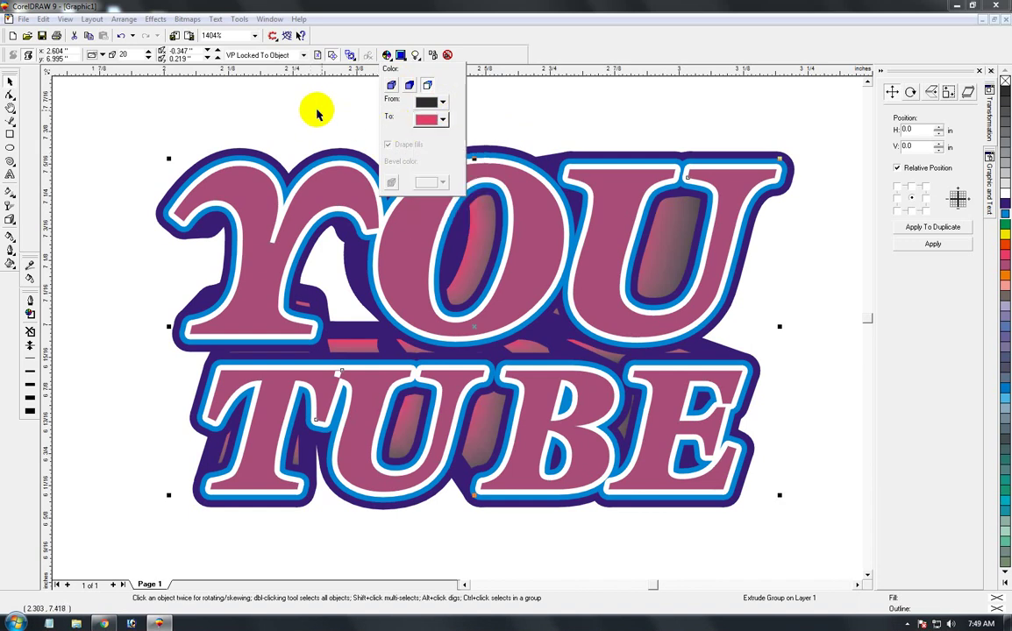
click(499, 129)
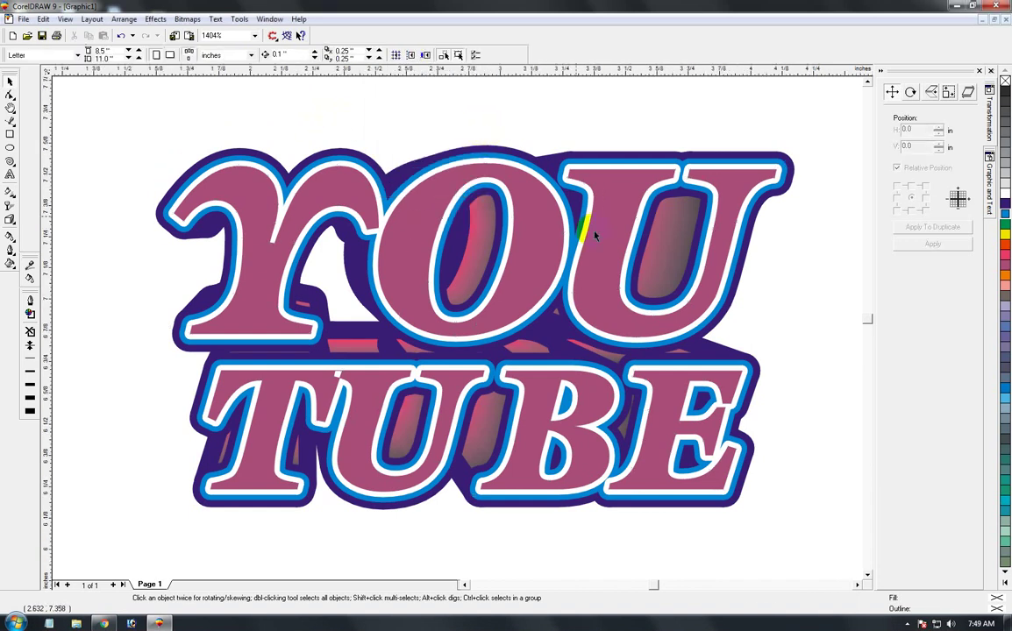
key(F3)
key(shift+F4)
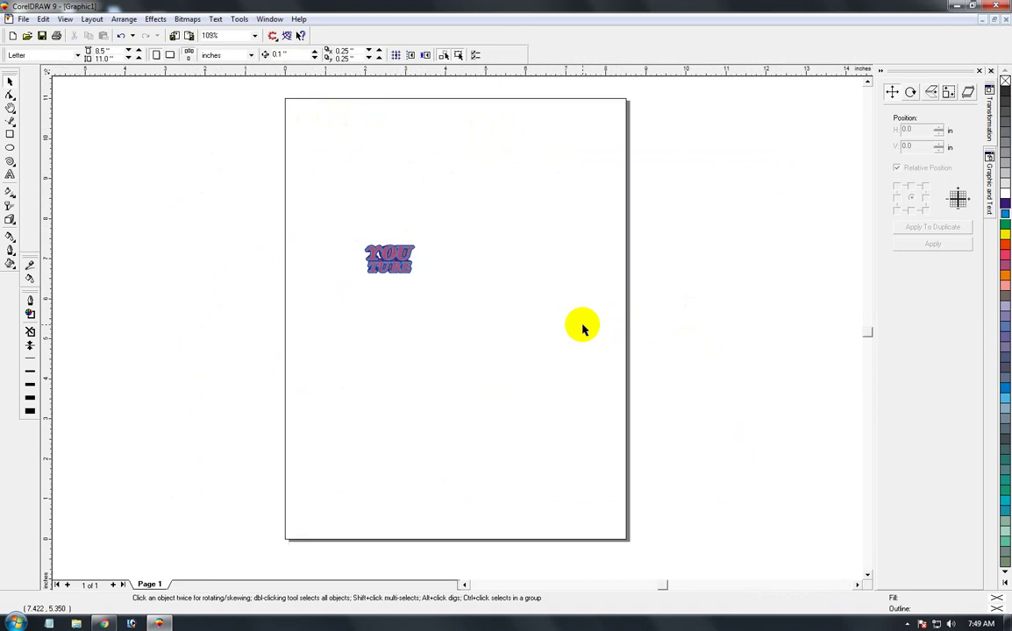
drag(288, 225, 440, 315)
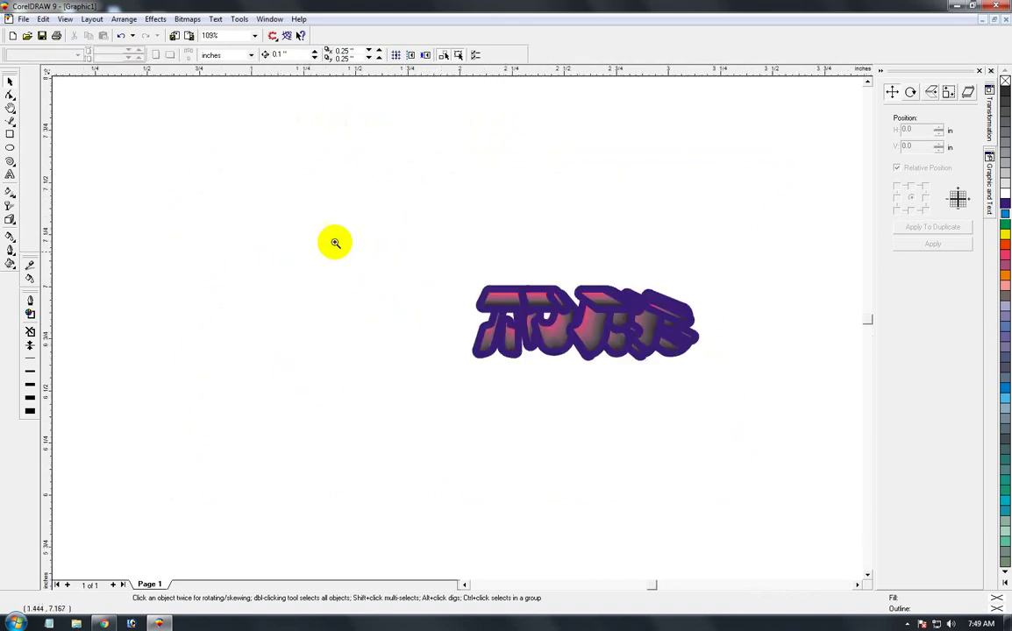
drag(404, 193, 759, 392)
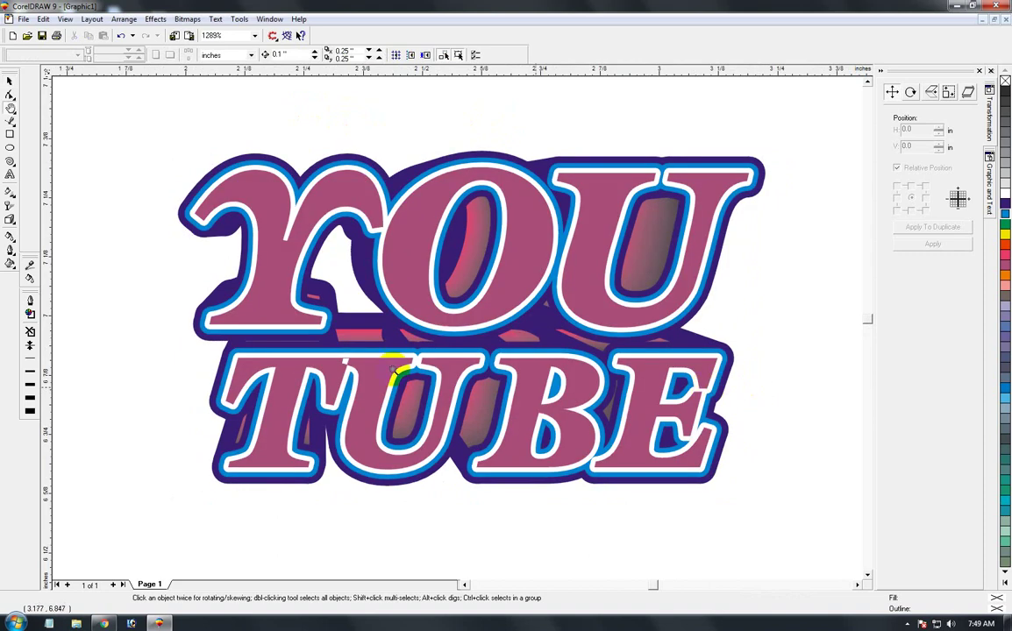
click(9, 81)
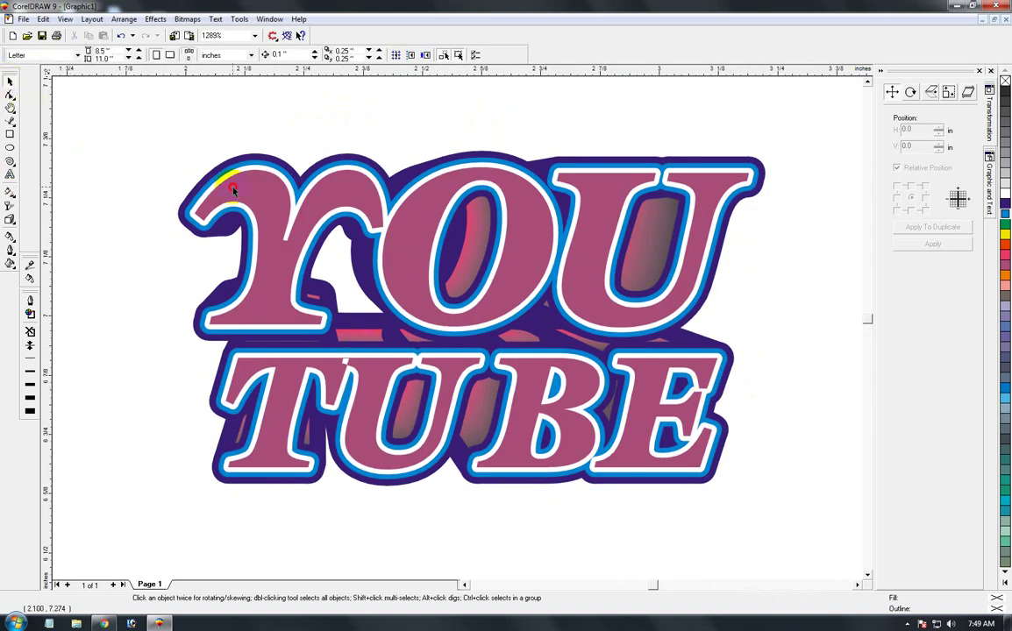
Step: Separate the cyan and white outlined lettering copies and group them together
mouse_move(307, 323)
mouse_down()
mouse_move(342, 385)
mouse_move(317, 324)
mouse_up()
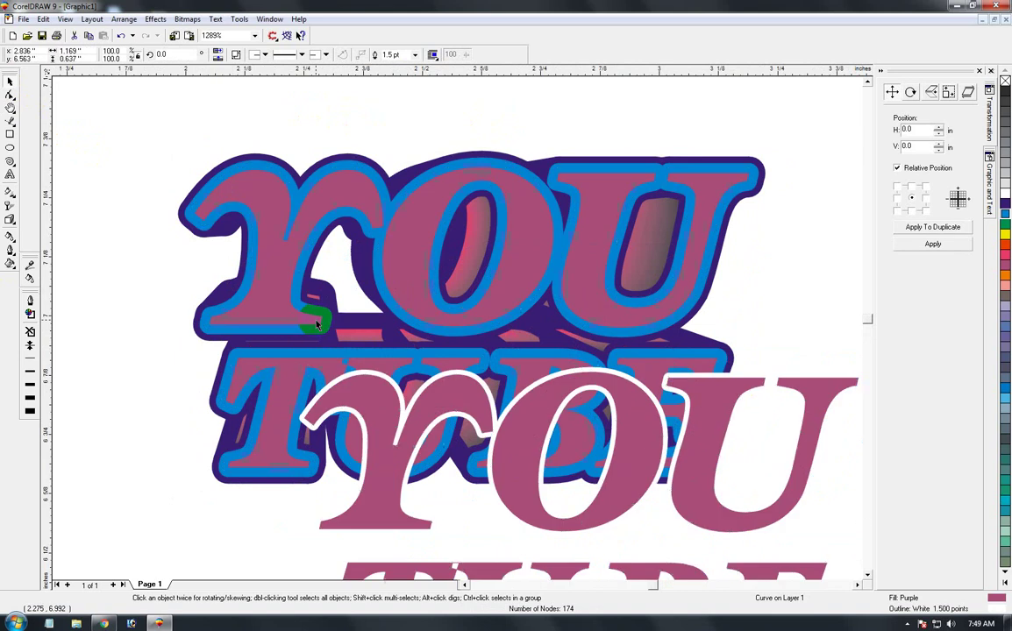
shift+click(270, 268)
shift+click(373, 520)
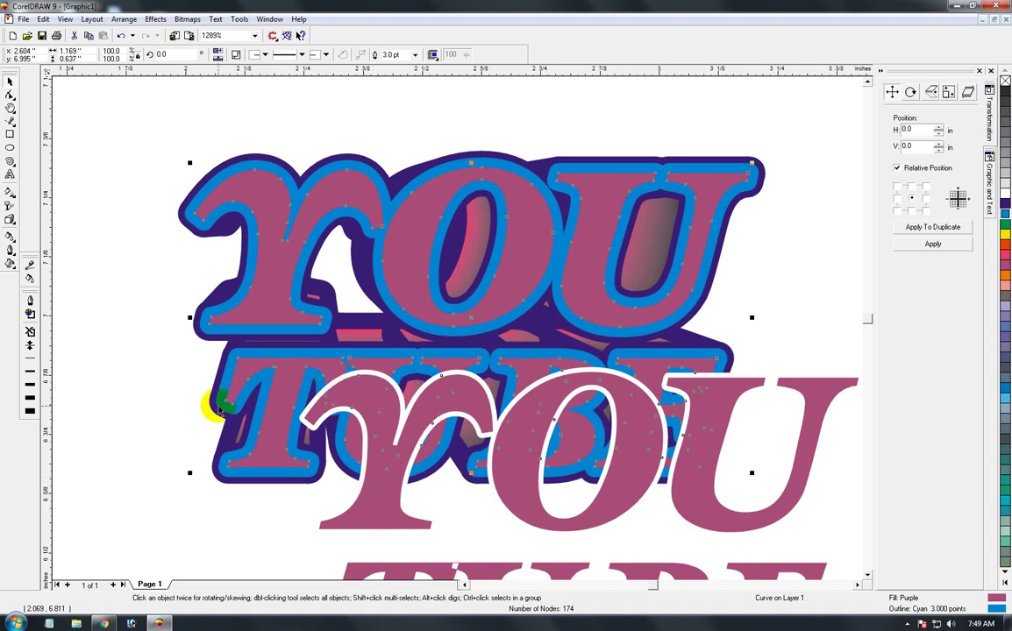
mouse_move(263, 344)
mouse_down()
mouse_move(235, 278)
mouse_move(246, 285)
mouse_up()
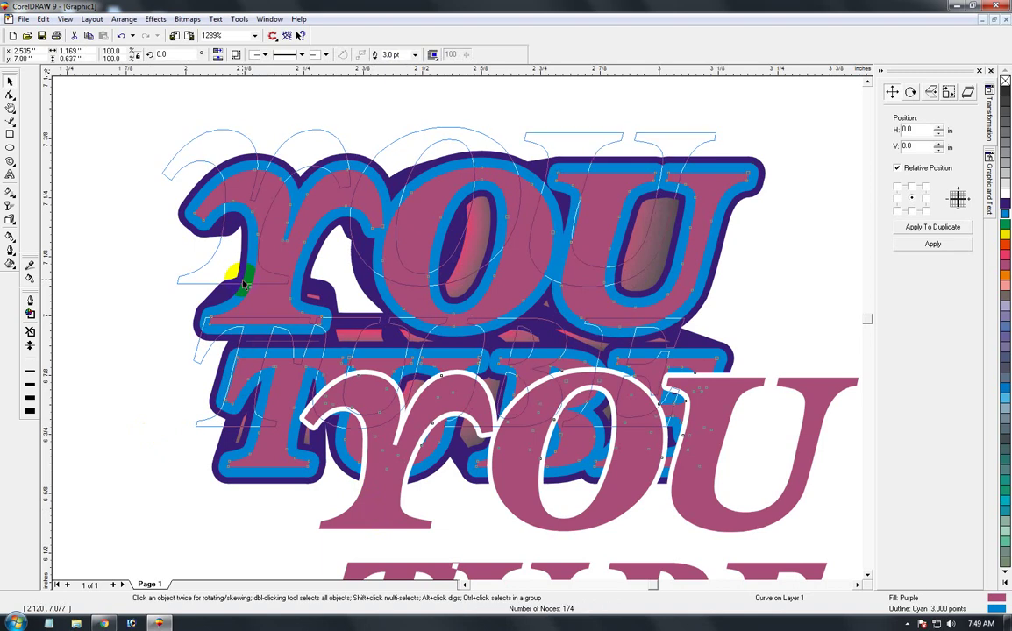
shift+click(382, 493)
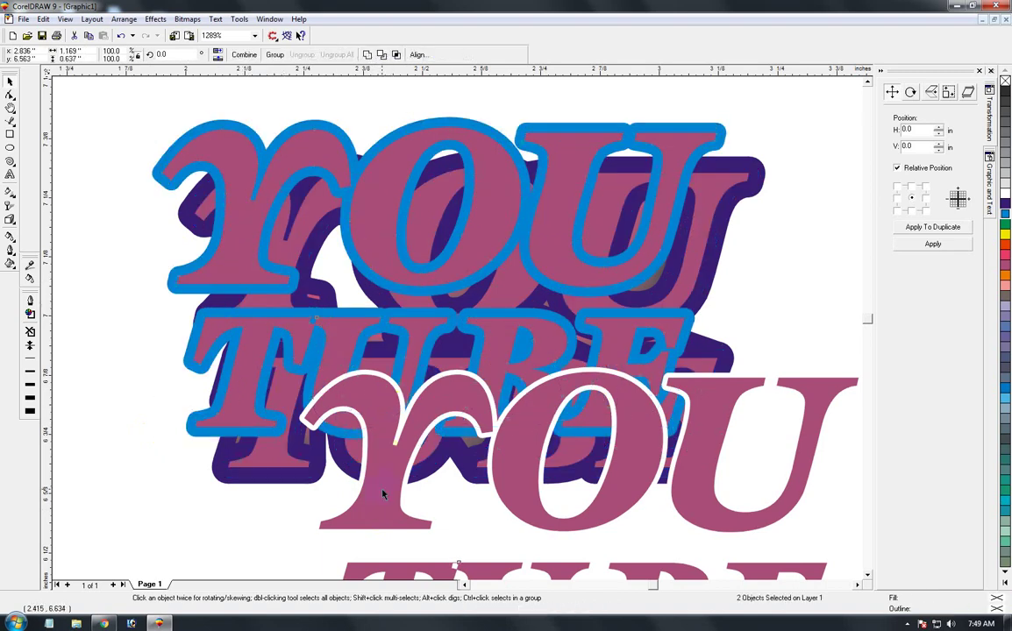
key(ctrl+g)
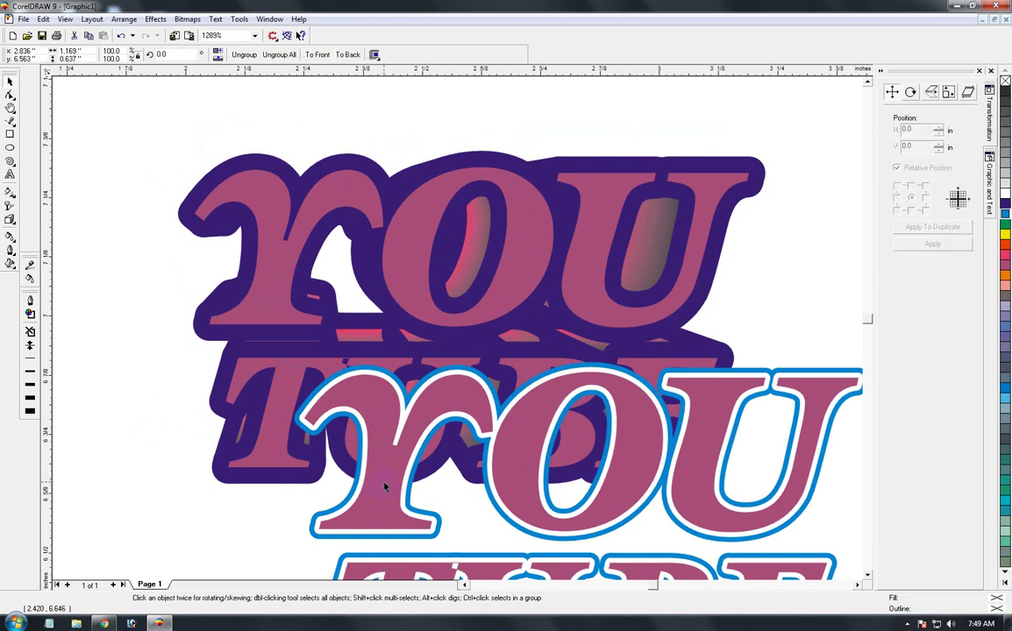
click(384, 488)
Step: Give the dark backing lettering a 4 pt black outline
click(371, 232)
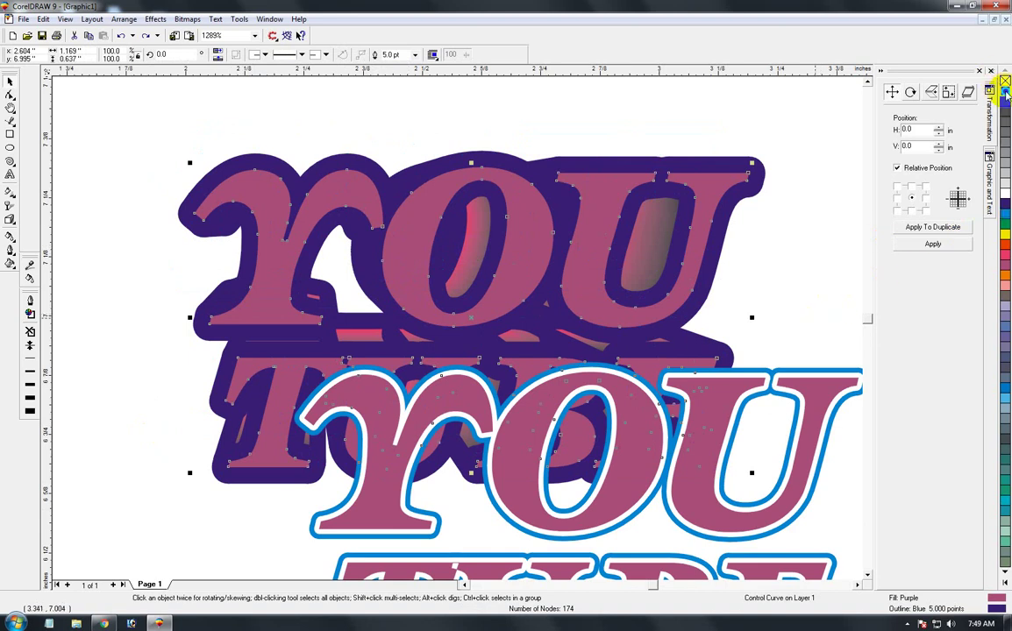
click(350, 357)
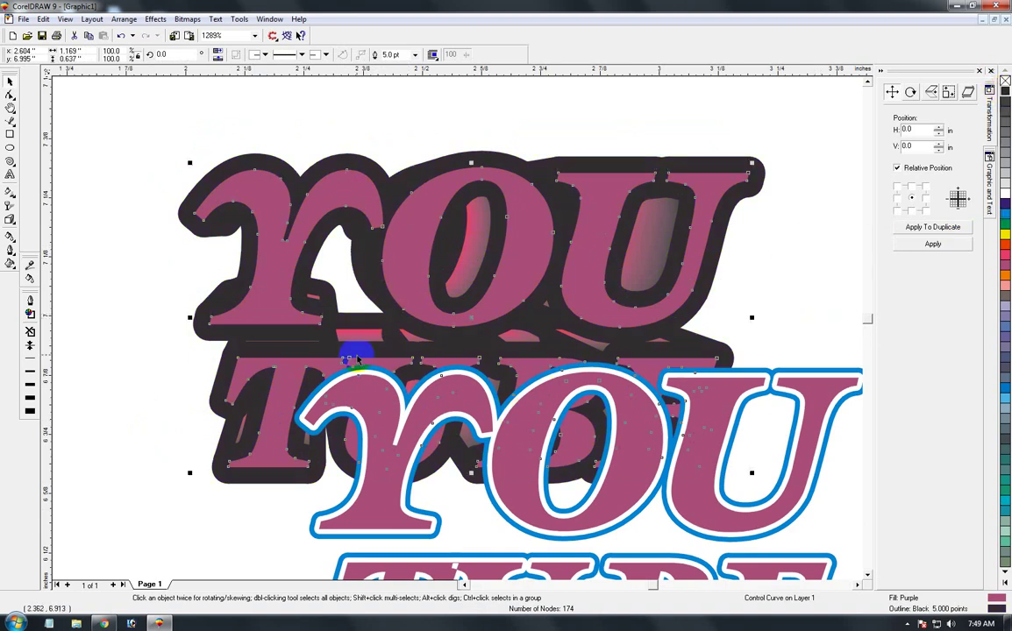
key(F12)
drag(413, 249, 387, 252)
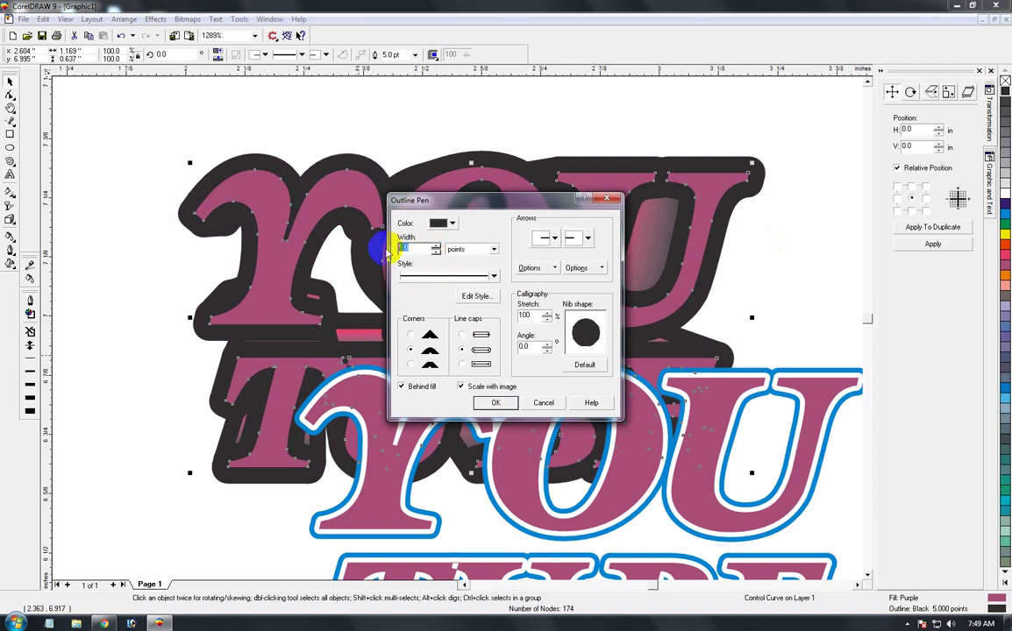
key(Return)
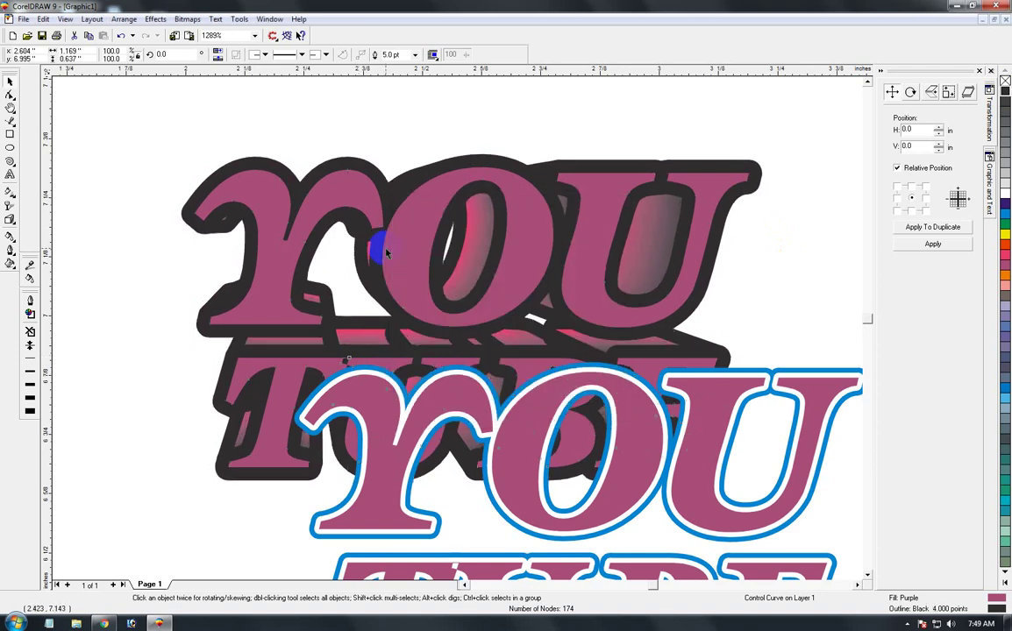
Step: Centre the outlined lettering group on the backing lettering
click(399, 442)
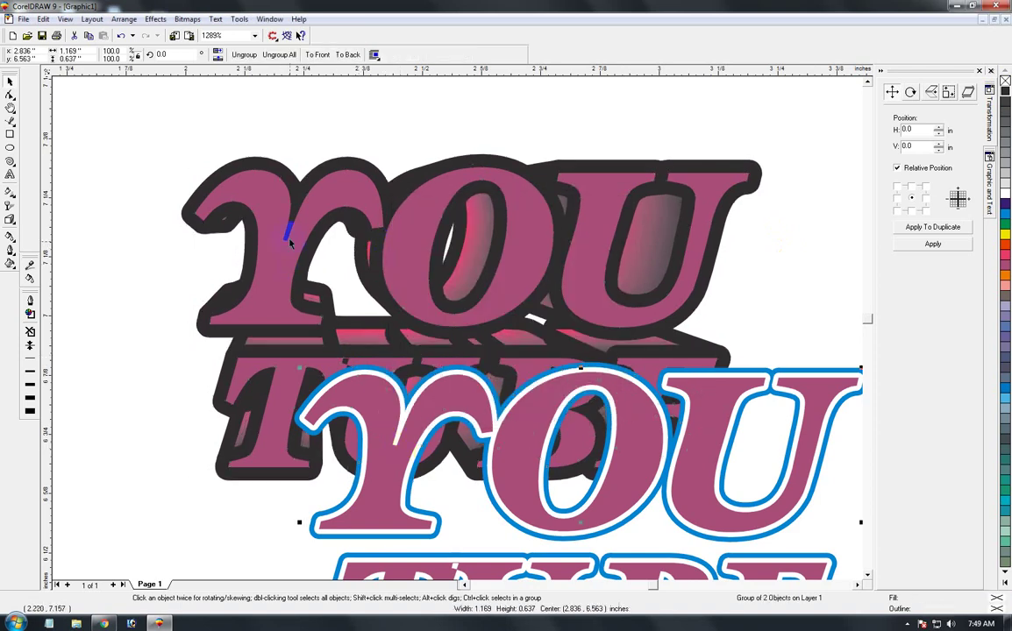
shift+click(263, 277)
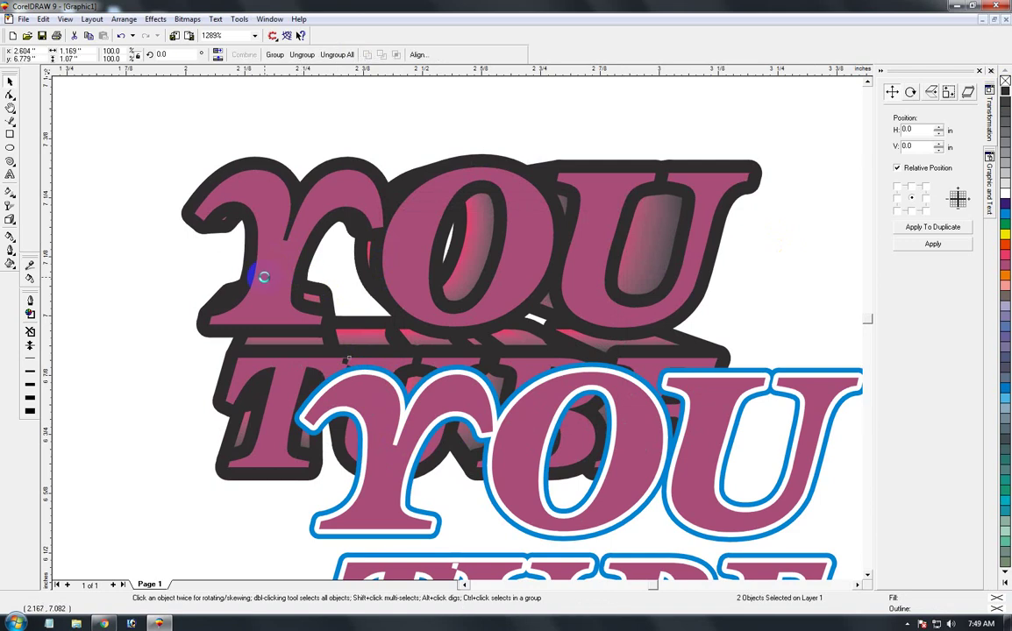
key(e)
key(c)
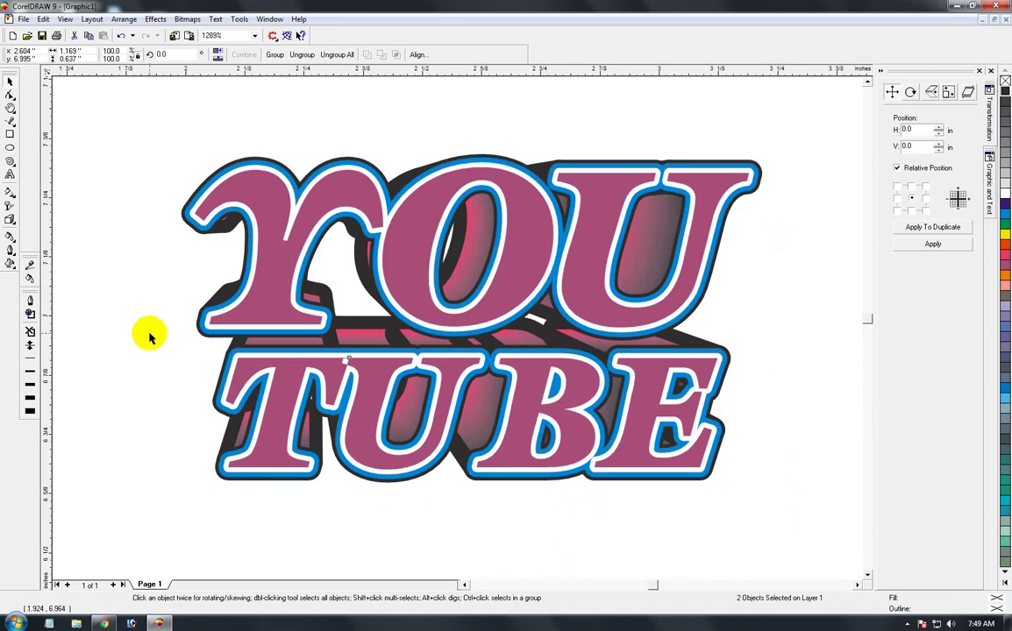
click(149, 338)
Step: Move the outlined lettering group aside to expose the backing copy
scroll(668, 352, down, 3)
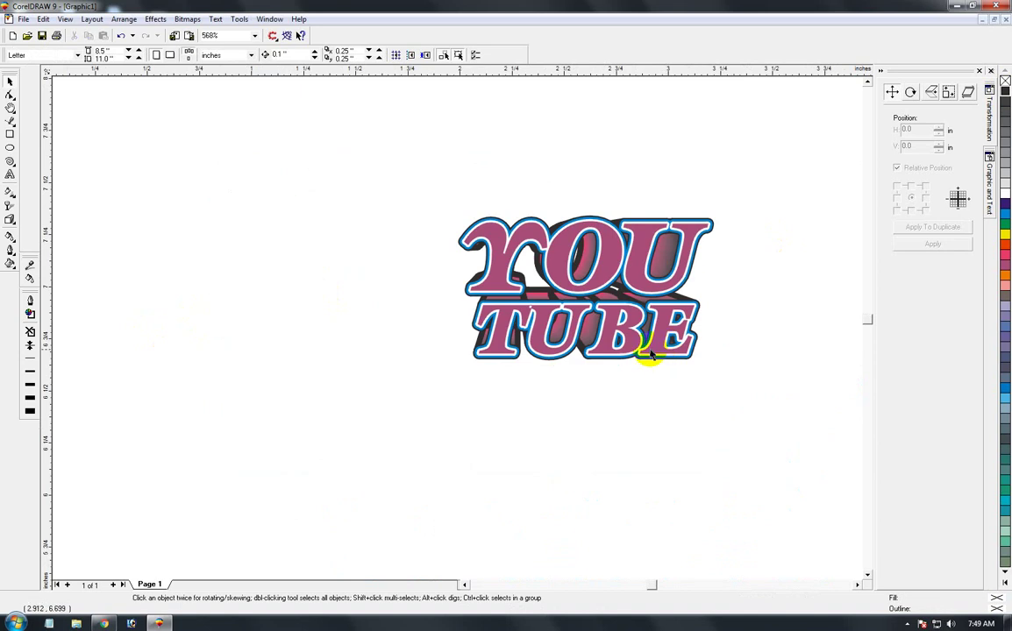
key(shift+F4)
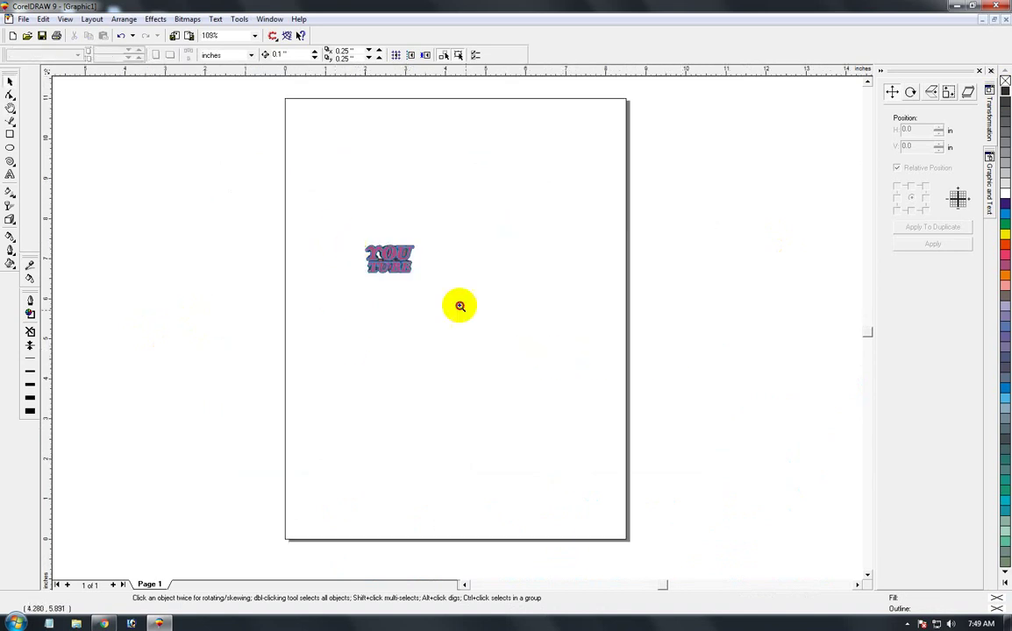
drag(428, 310, 372, 239)
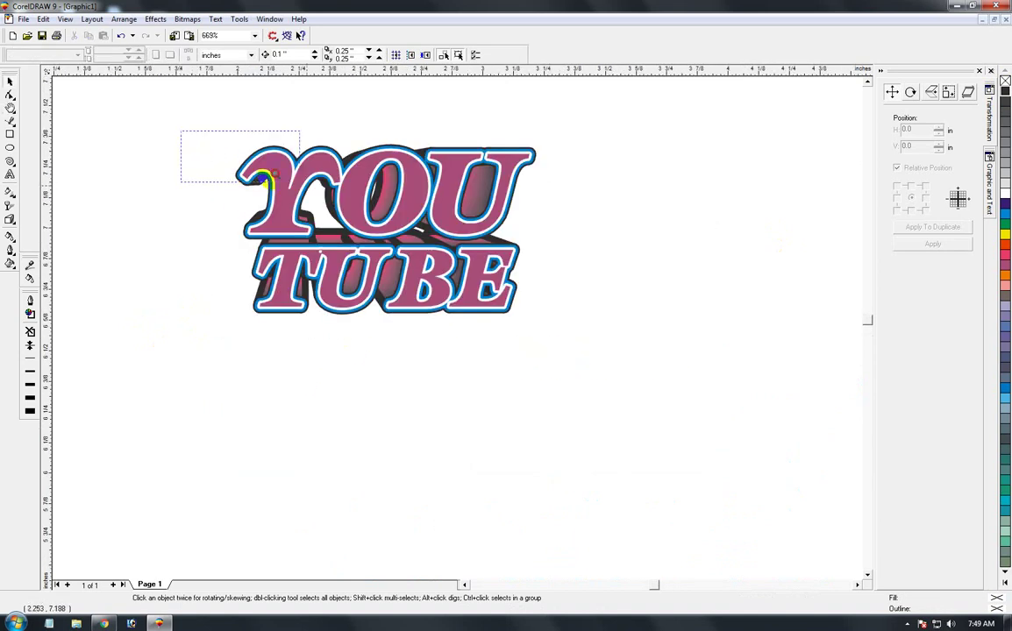
click(571, 344)
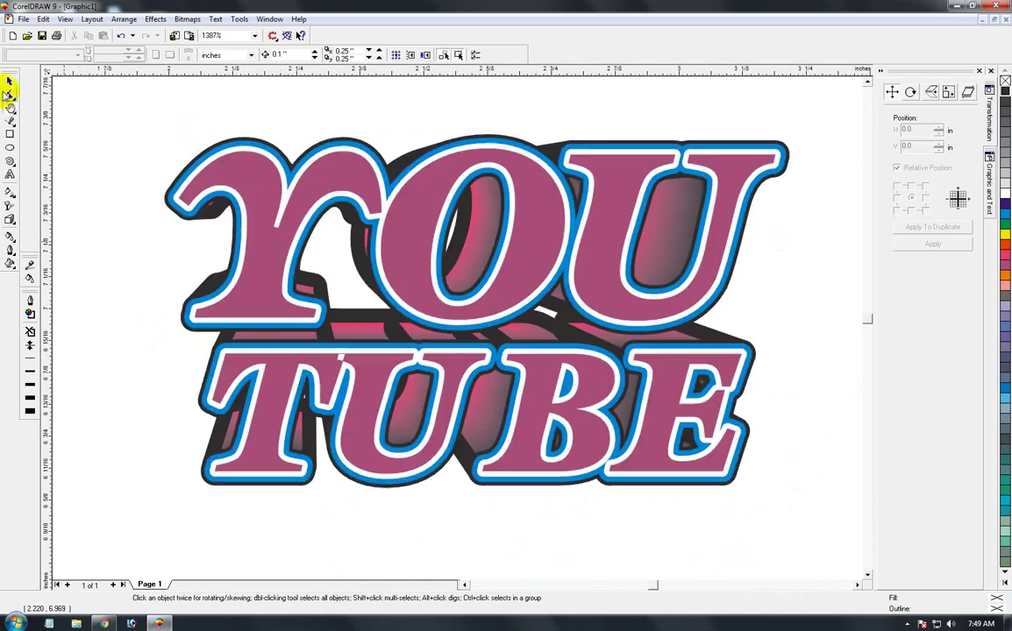
mouse_move(296, 211)
mouse_down()
mouse_move(359, 244)
mouse_move(217, 167)
mouse_up()
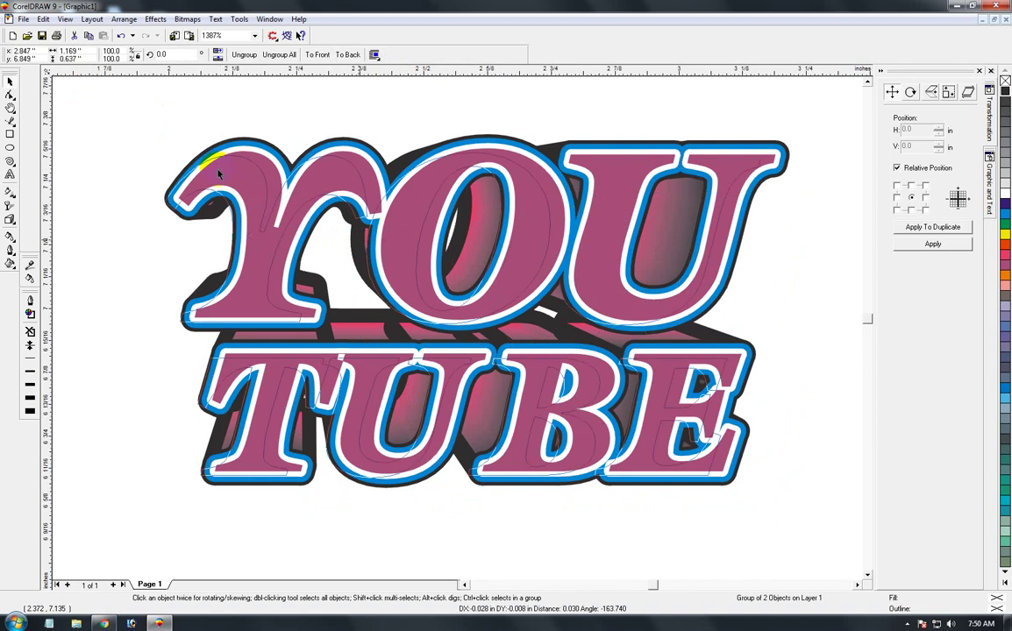
drag(216, 167, 220, 173)
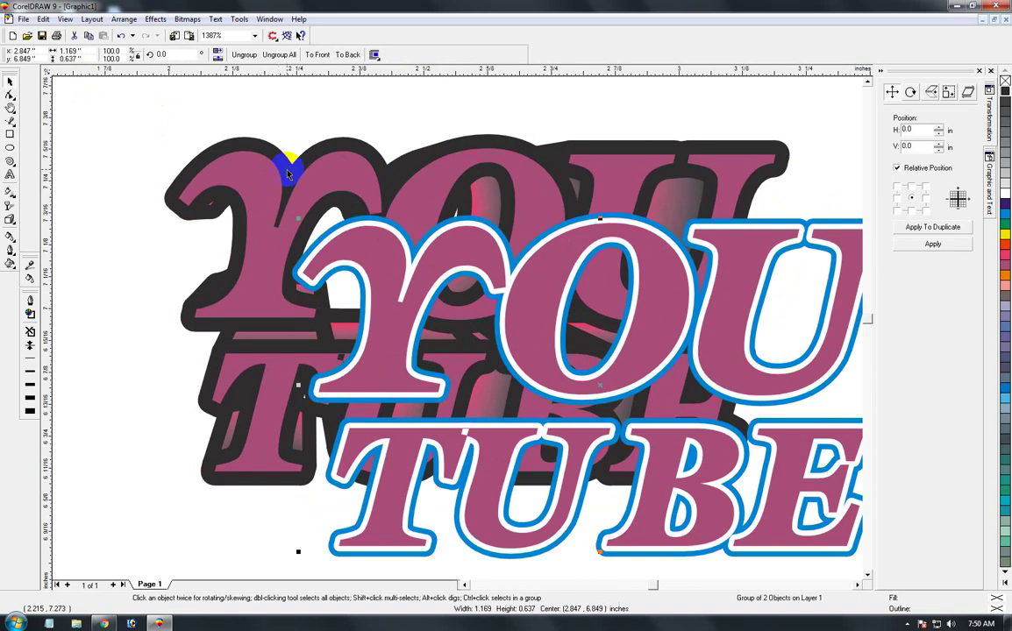
Step: Make the backing copy solid black with no outline, slightly resized and shifted right
click(243, 177)
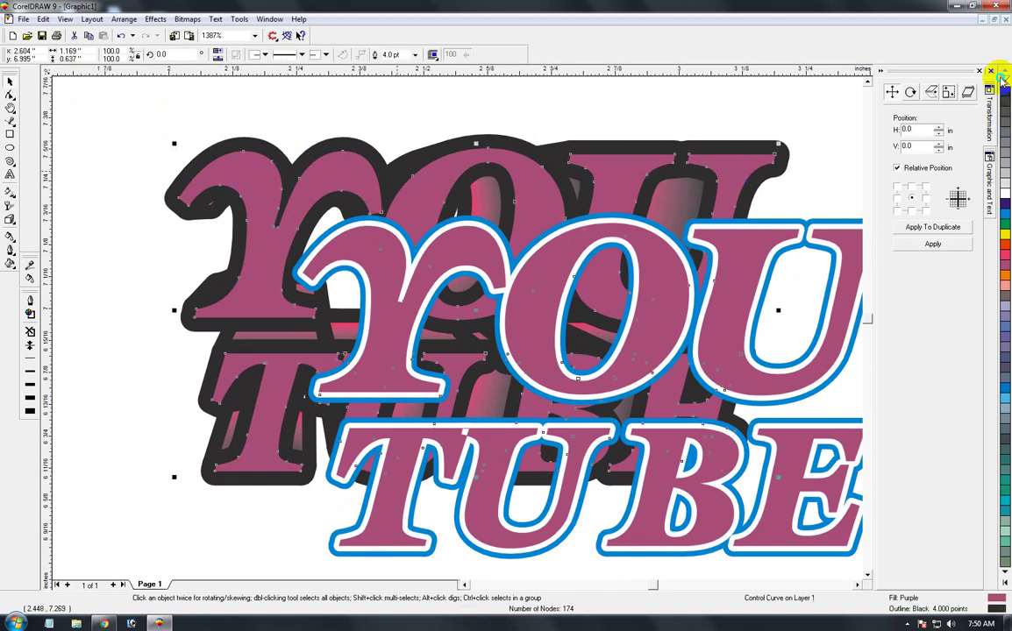
right_click(1003, 77)
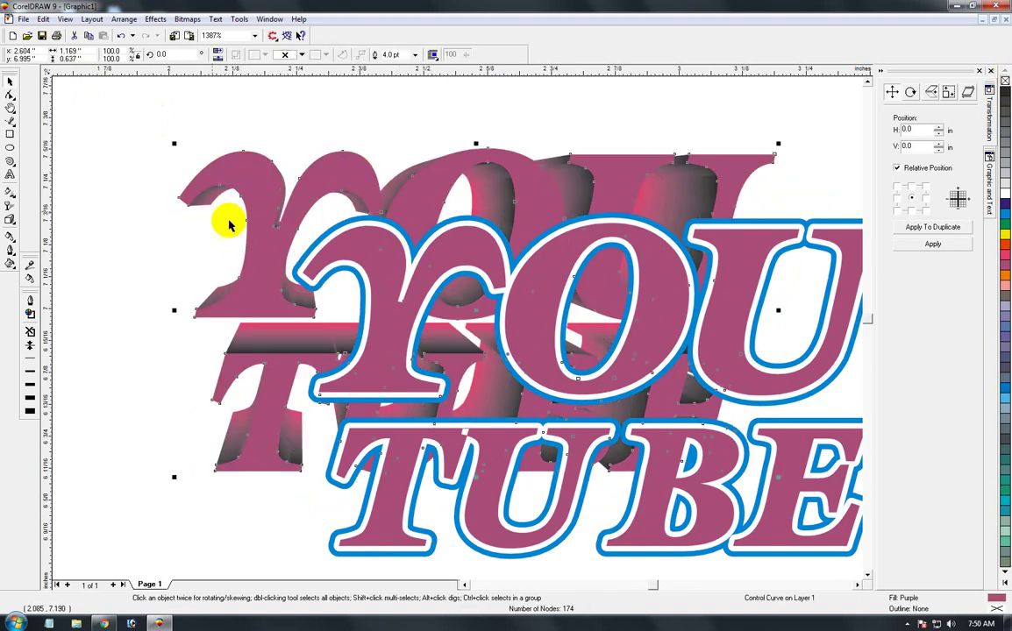
click(1002, 89)
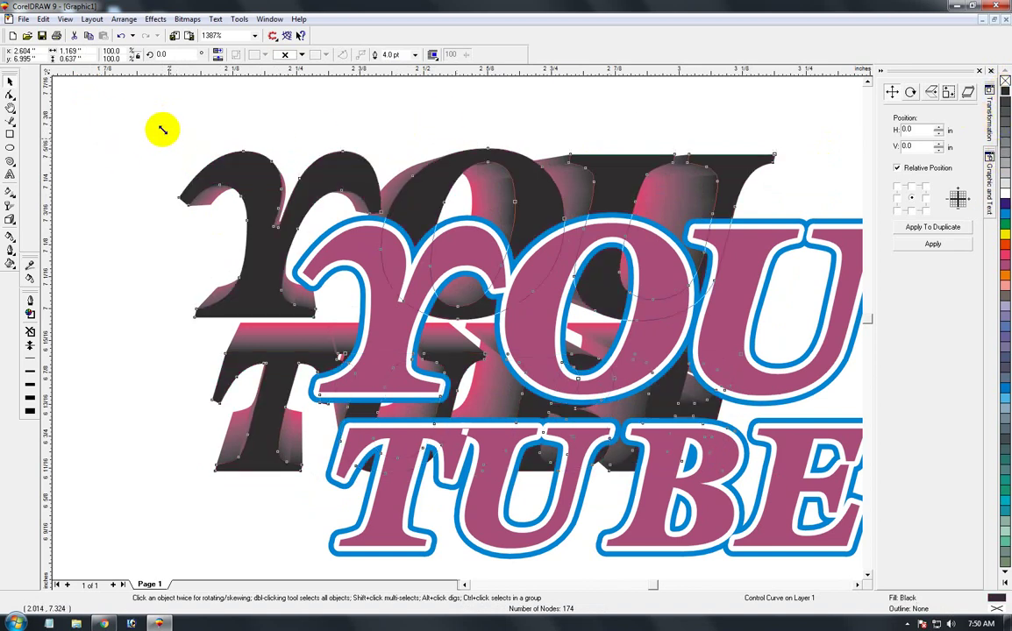
mouse_move(162, 129)
mouse_down()
mouse_move(568, 338)
mouse_move(537, 383)
mouse_move(551, 368)
mouse_move(561, 379)
mouse_up()
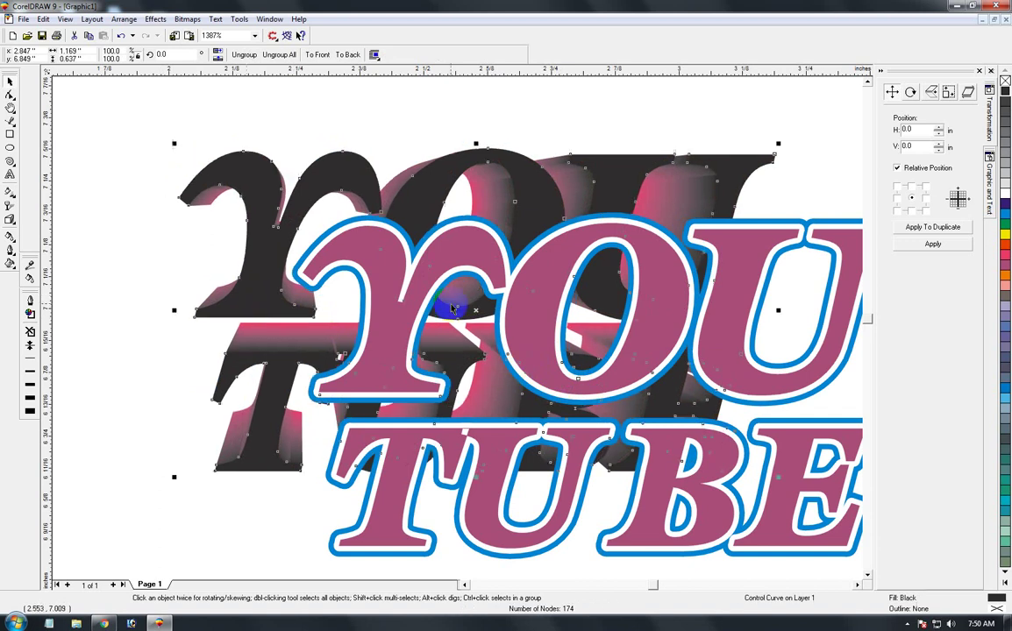
drag(247, 299, 452, 300)
Step: Centre the outlined lettering on the black backing, then undo that alignment
shift+click(252, 295)
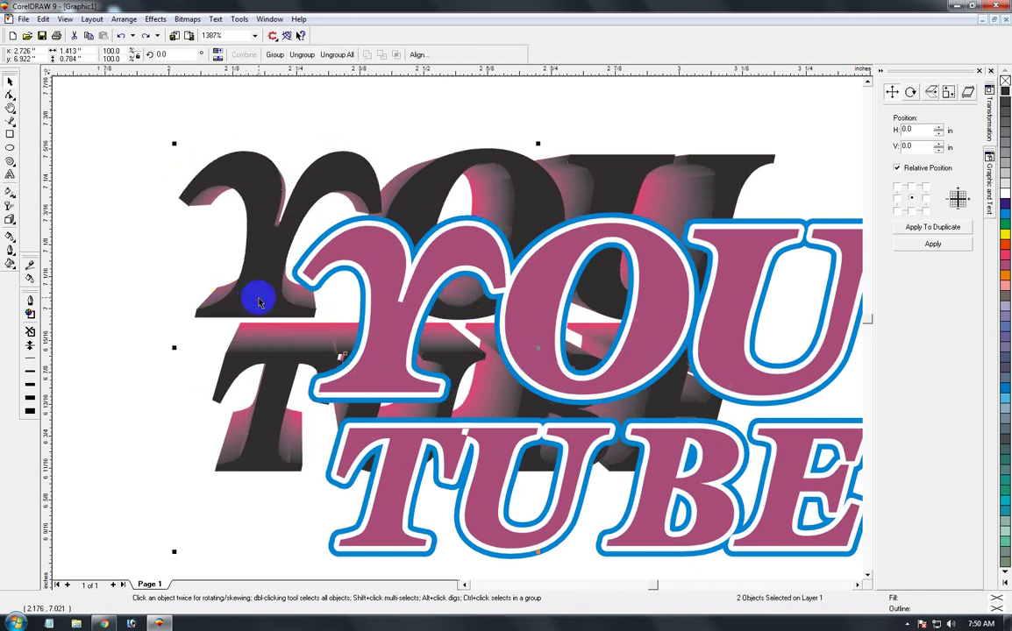
key(e)
key(c)
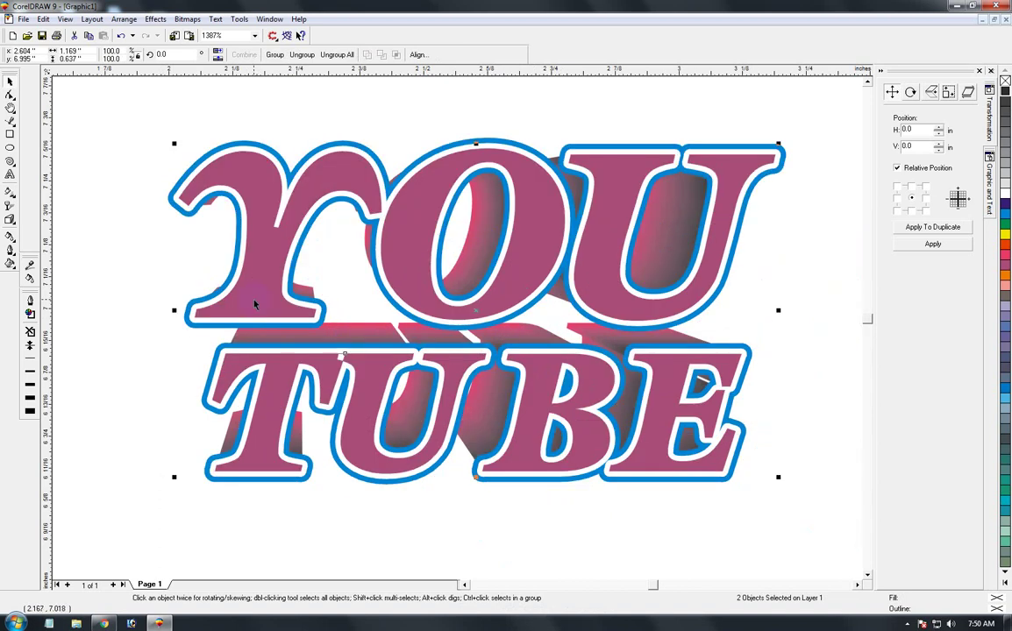
key(ctrl+z)
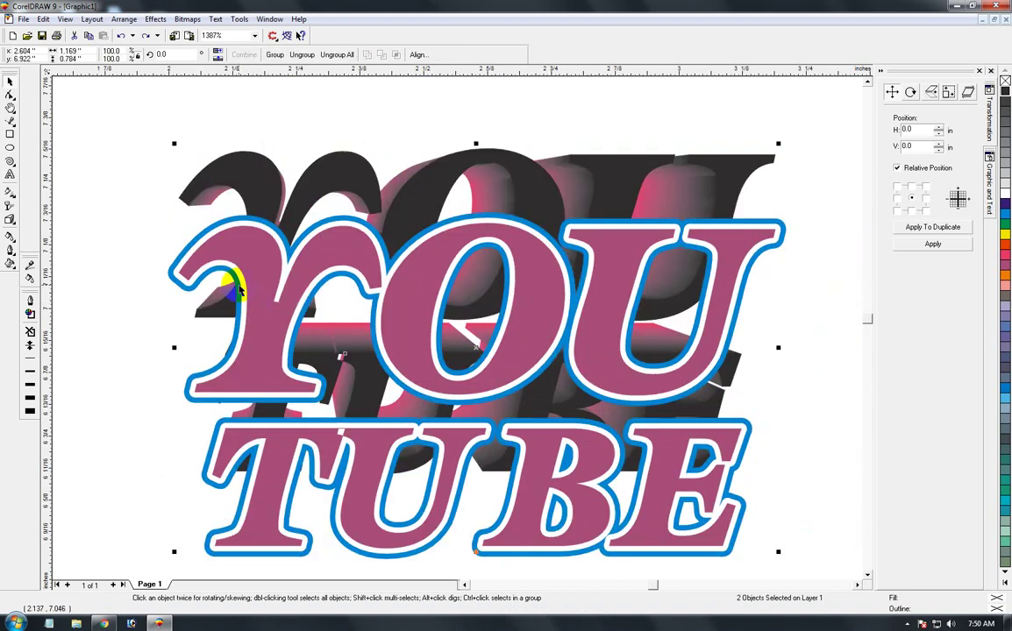
key(F3)
click(542, 310)
Step: Drag the outlined YOU TUBE group up-right off its extrusion
mouse_move(542, 332)
mouse_down()
mouse_move(658, 412)
mouse_move(642, 417)
mouse_up()
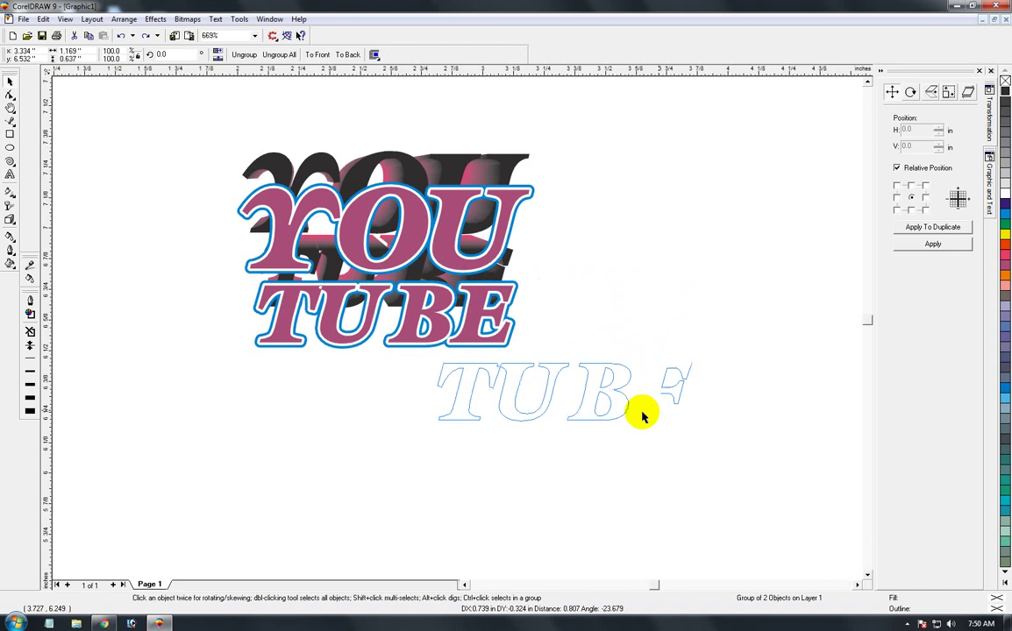
drag(643, 417, 643, 419)
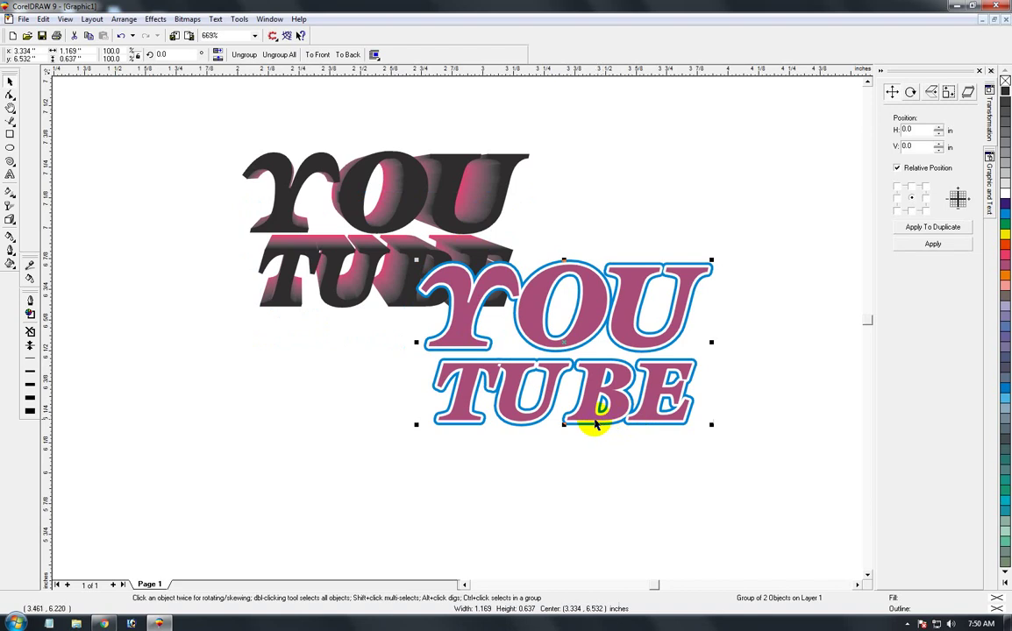
key(shift+F4)
click(471, 313)
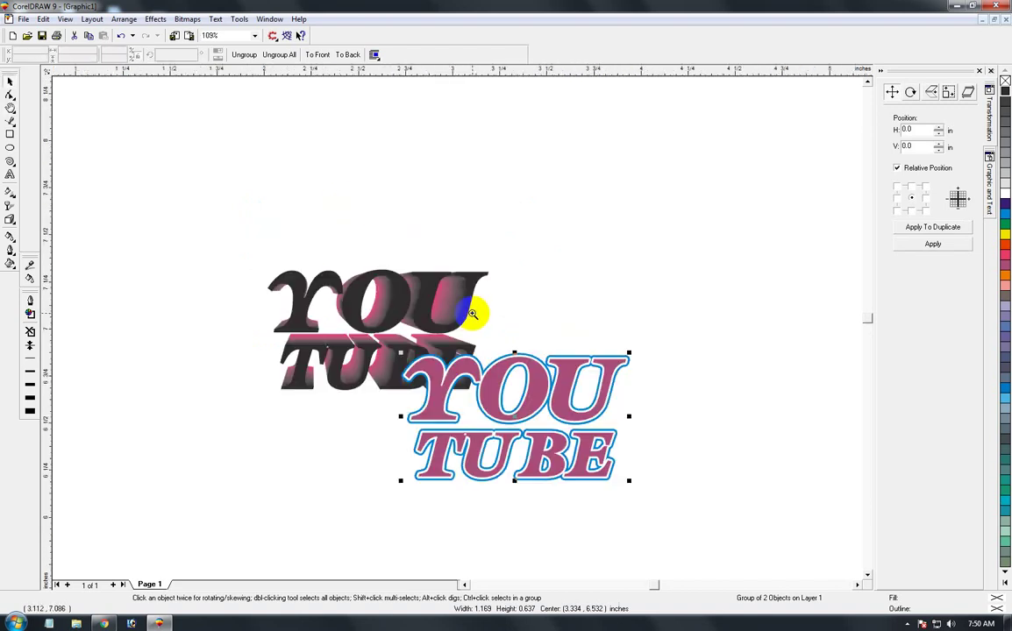
Step: Undo three times to return the lettering onto the extrusion with its thick black outline
key(ctrl+z)
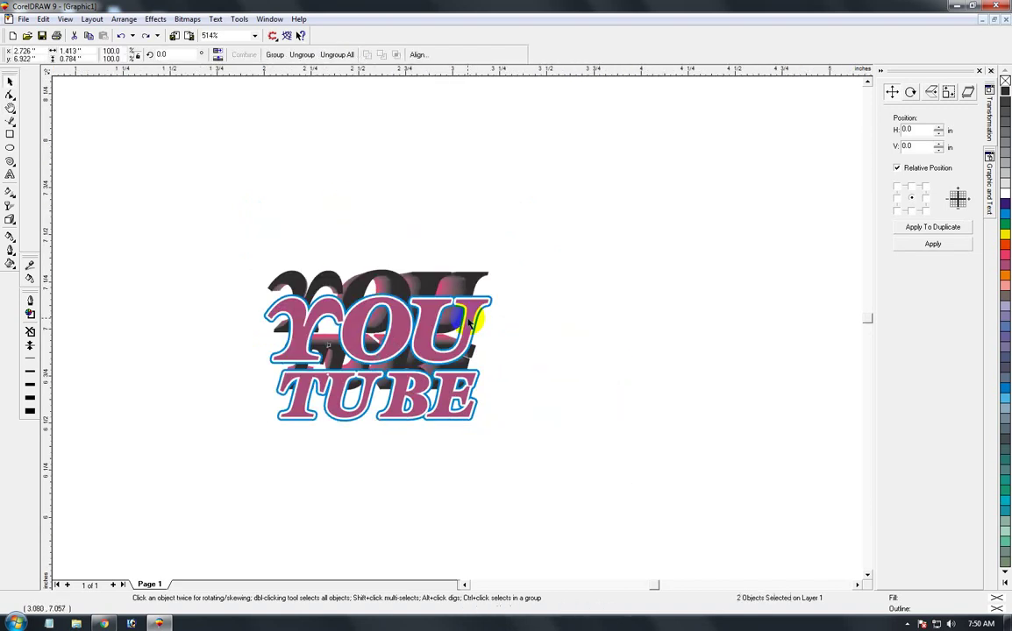
key(ctrl+z)
key(ctrl+z)
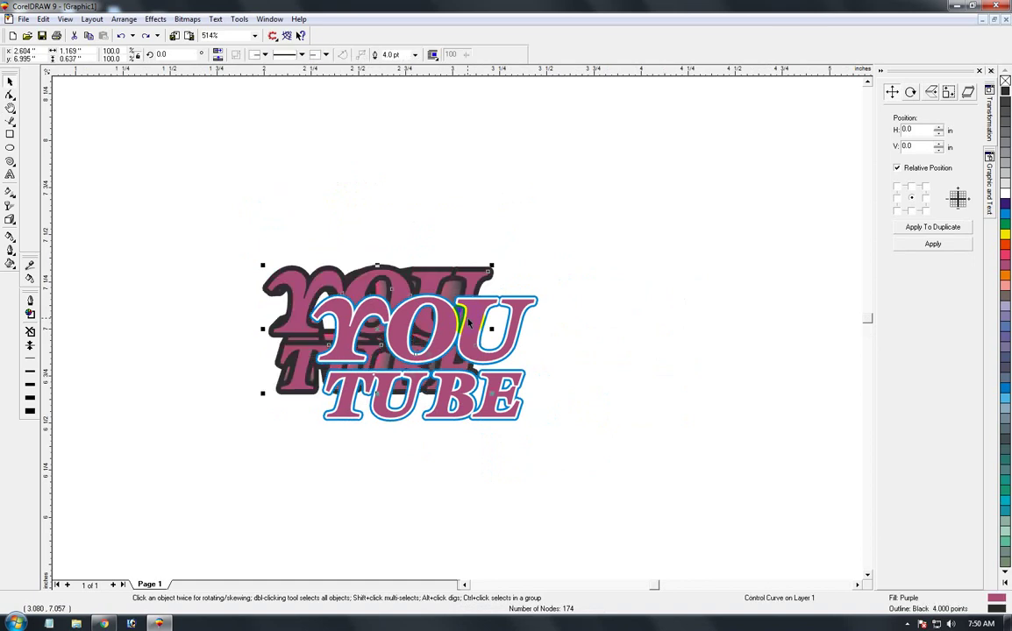
key(ctrl+z)
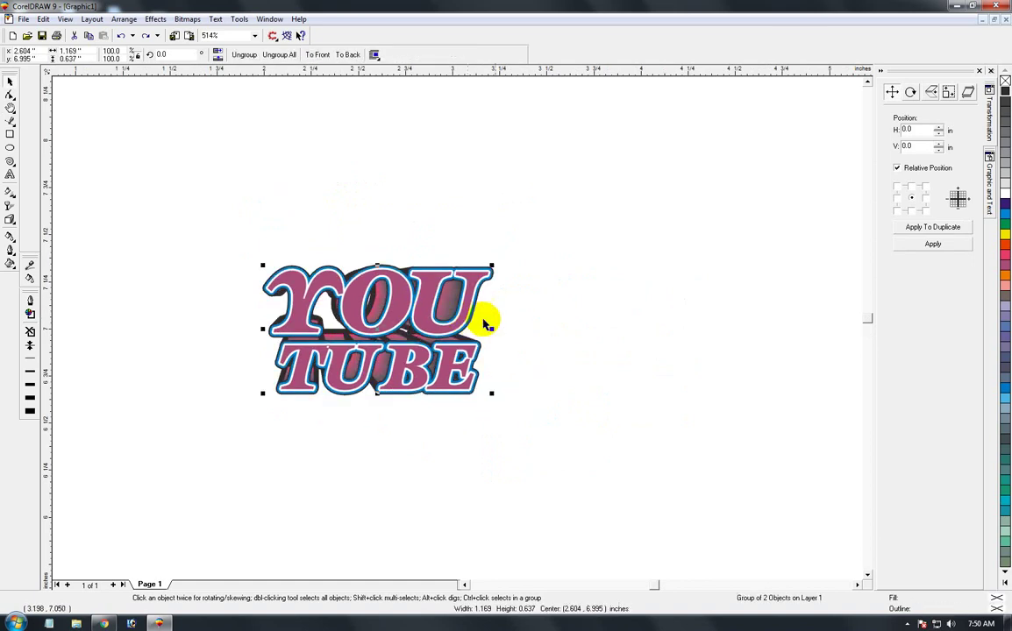
click(562, 325)
key(z)
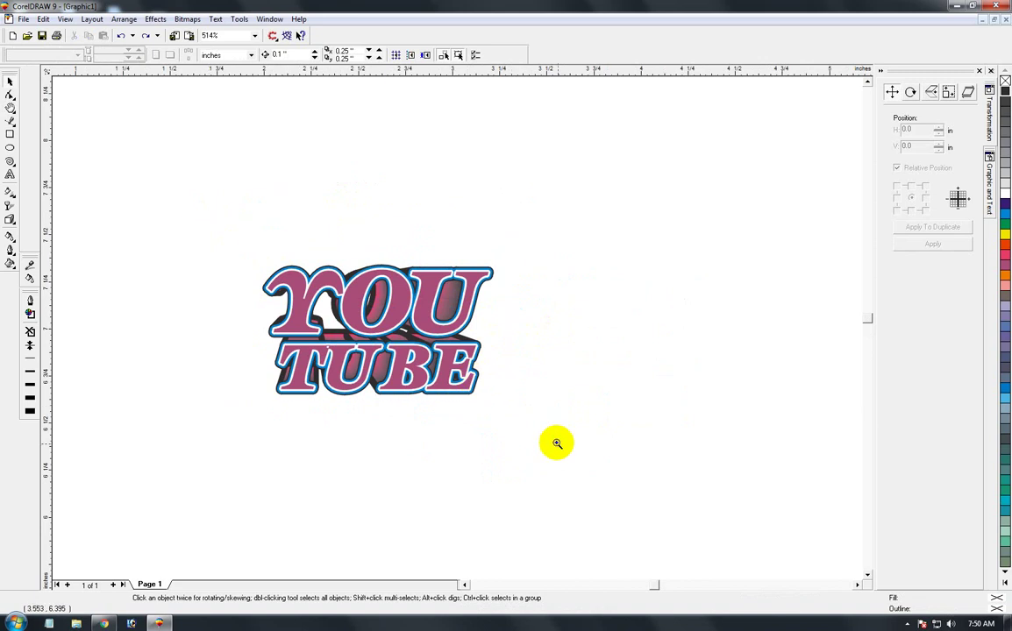
drag(556, 442, 215, 215)
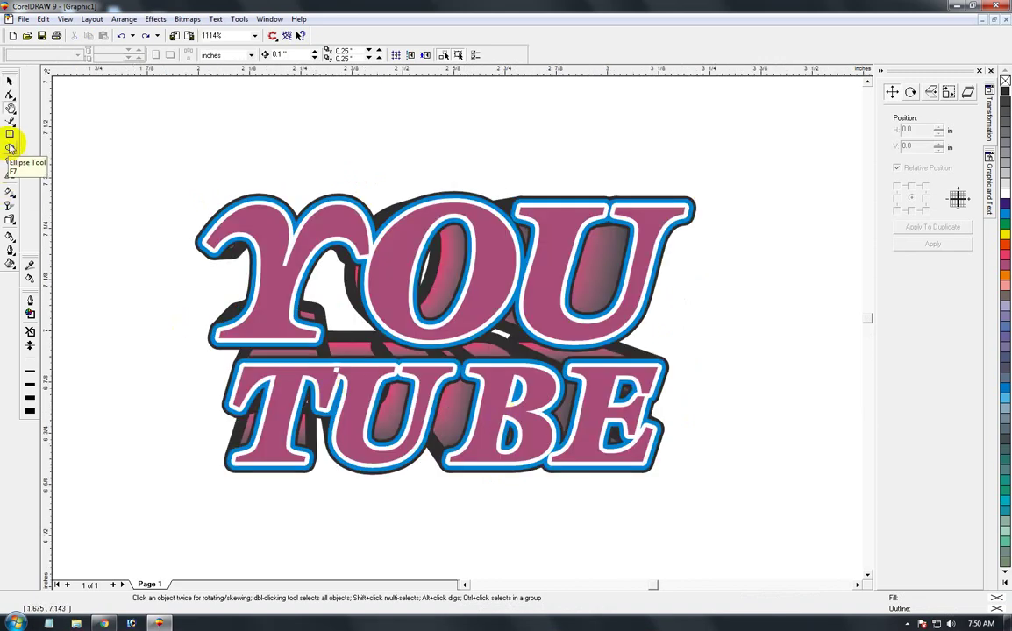
Step: Ungroup the YOU TUBE title, undo an accidental nudge, and add a horizontal guide across YOU
click(10, 80)
click(253, 245)
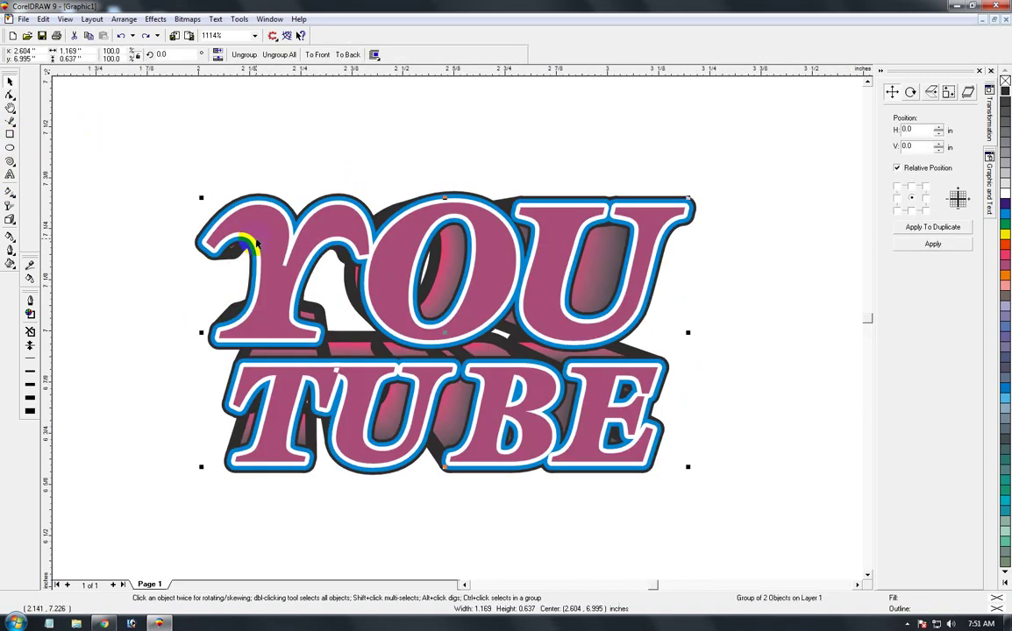
click(243, 54)
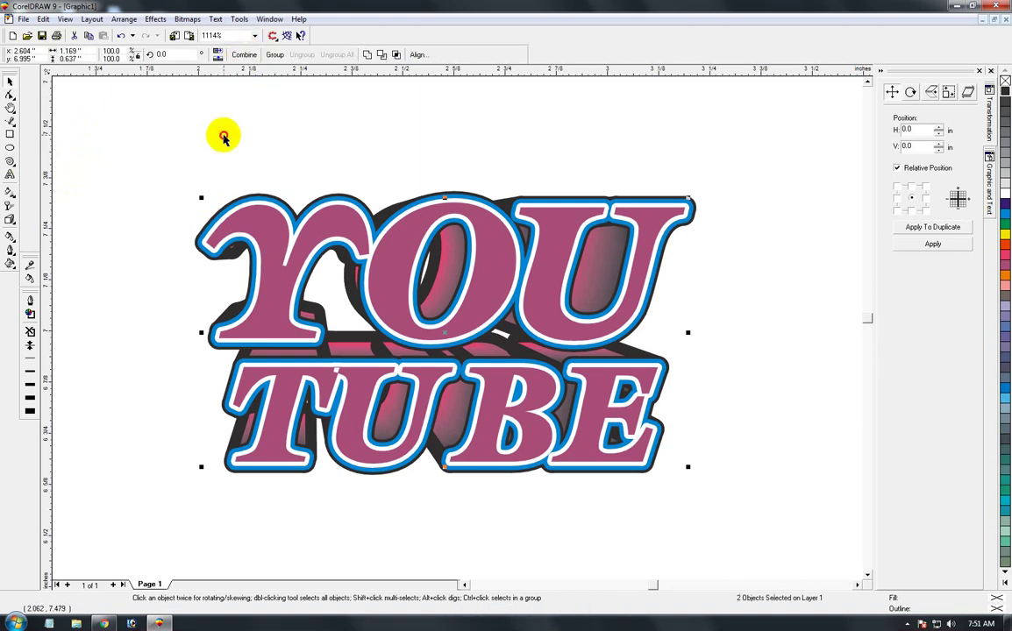
drag(274, 249, 255, 230)
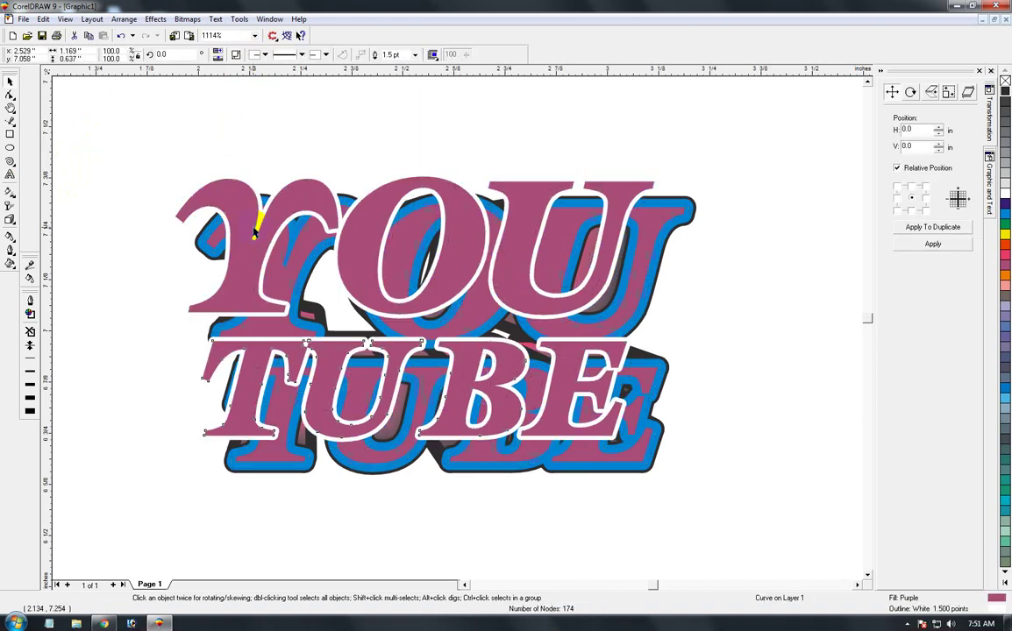
key(ctrl+z)
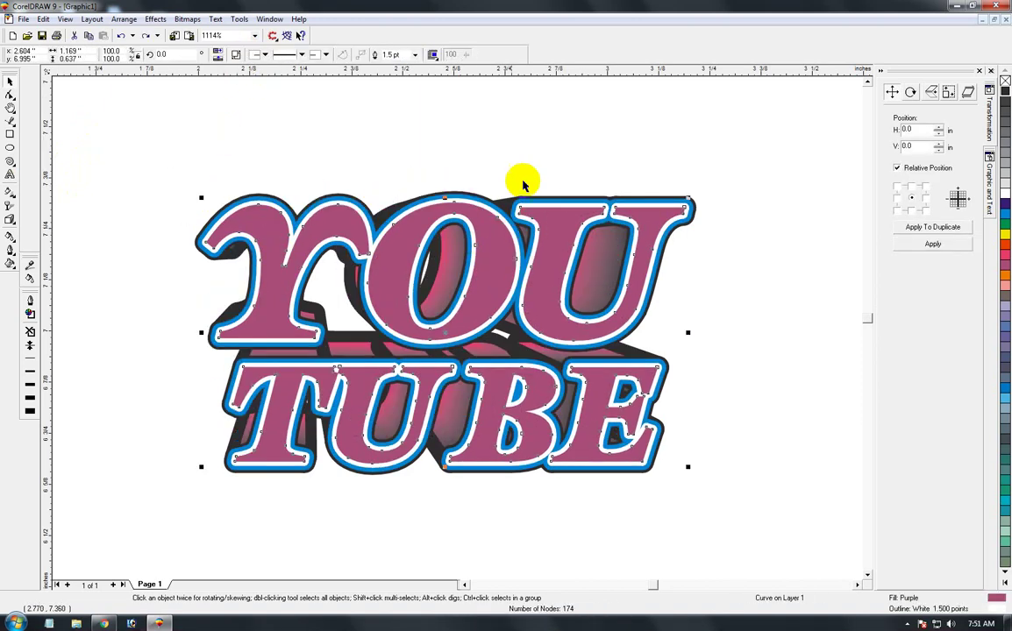
drag(443, 75, 445, 279)
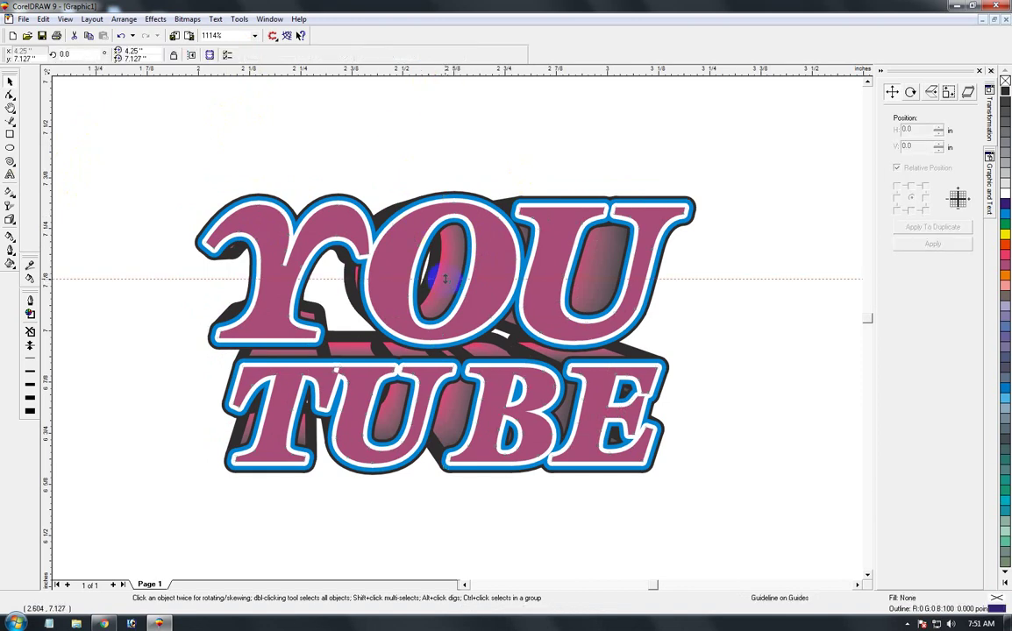
Step: Intersect a rectangle over the top half of YOU with the purple lettering, then delete the rectangle
click(9, 134)
drag(158, 138, 785, 281)
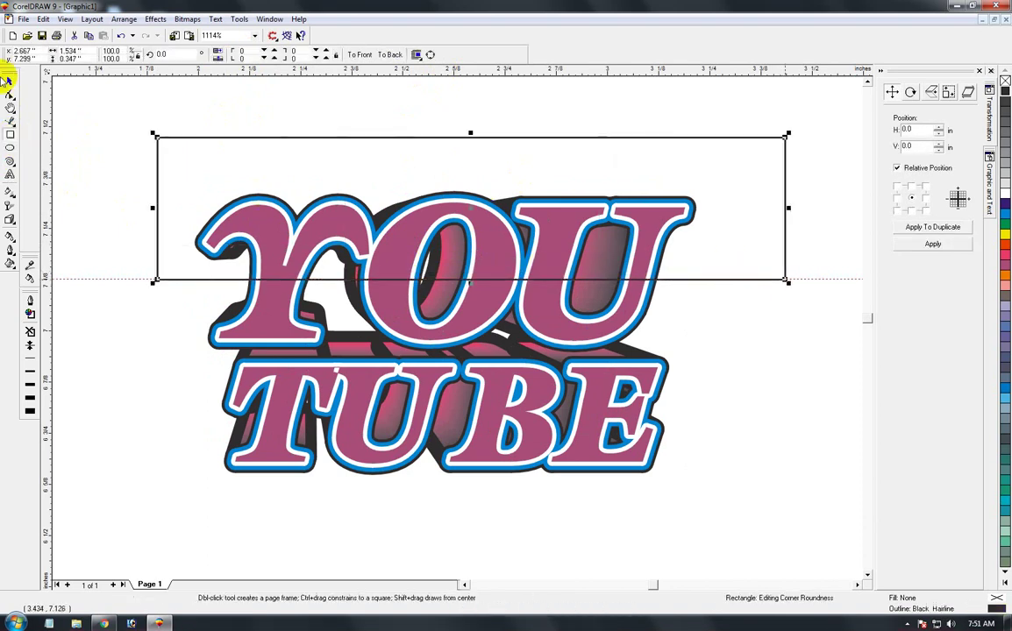
click(11, 82)
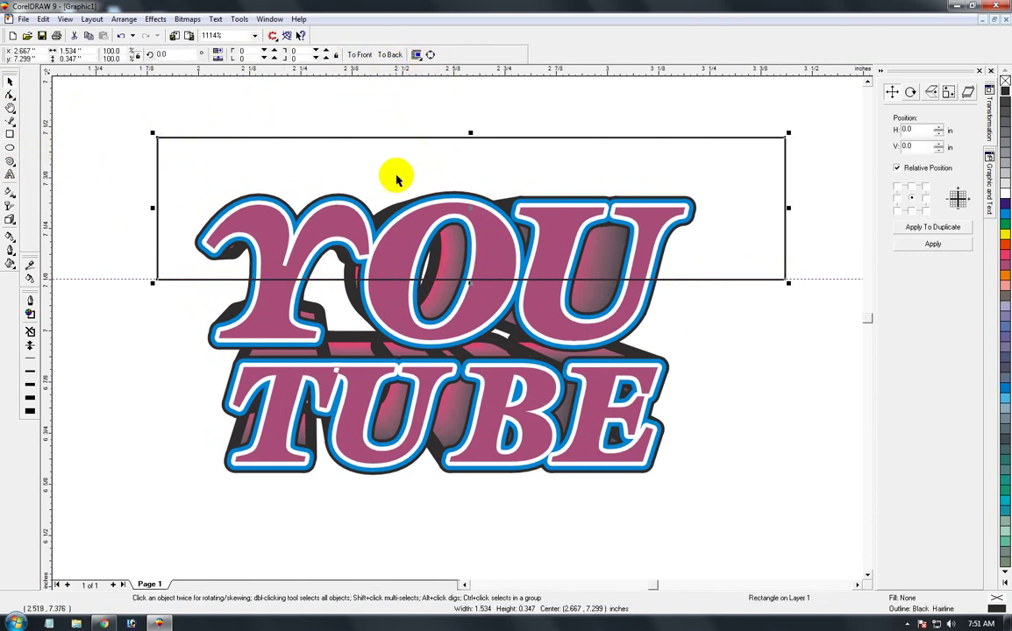
shift+click(263, 289)
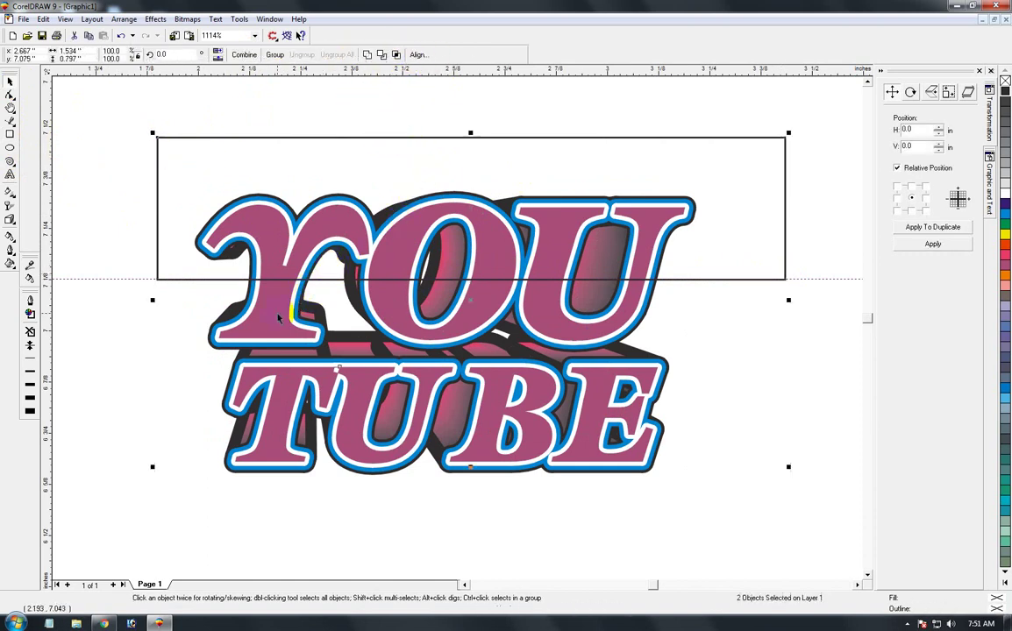
click(395, 56)
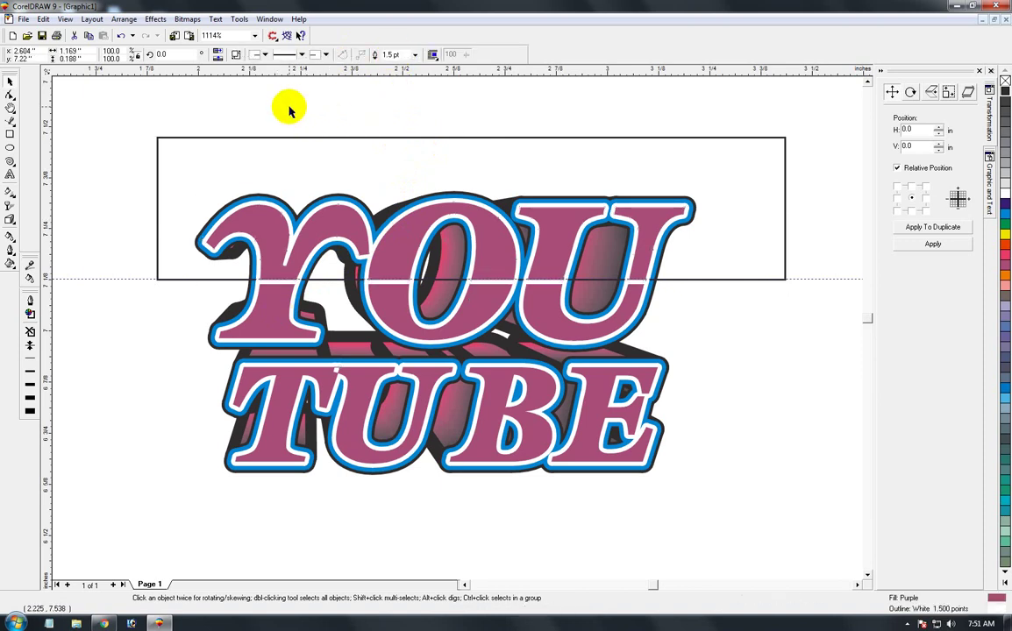
click(276, 139)
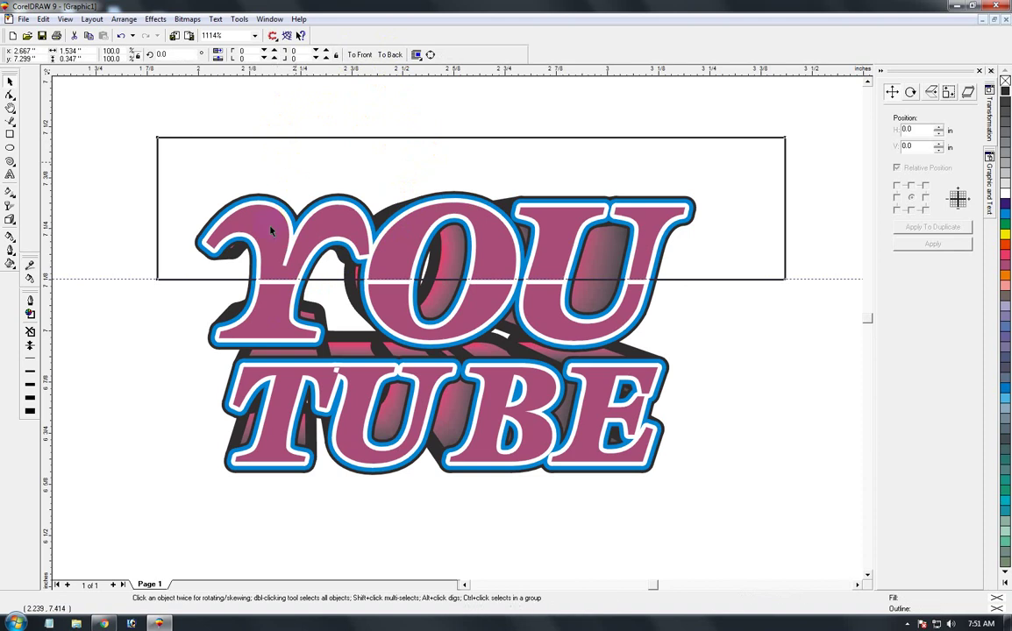
key(Delete)
Step: Fill the new top-half YOU piece with 50% Black grey
click(399, 235)
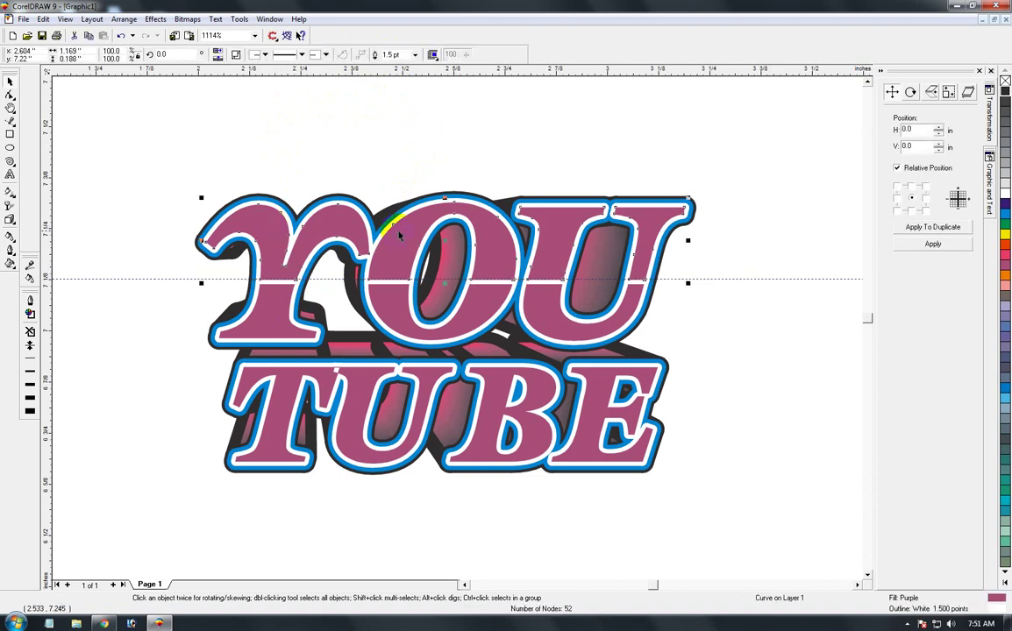
click(1007, 171)
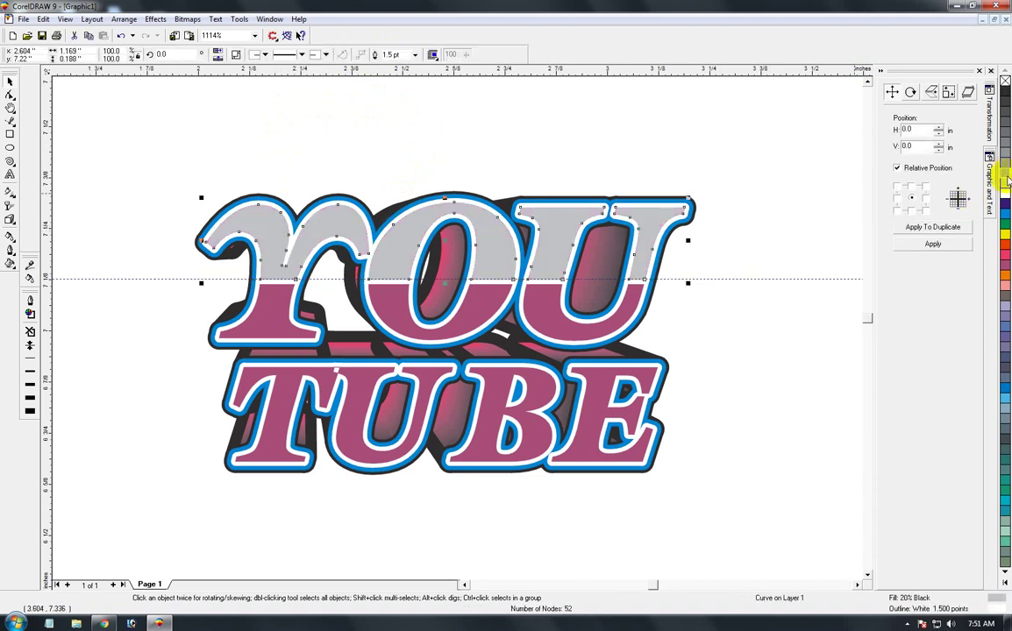
click(1007, 161)
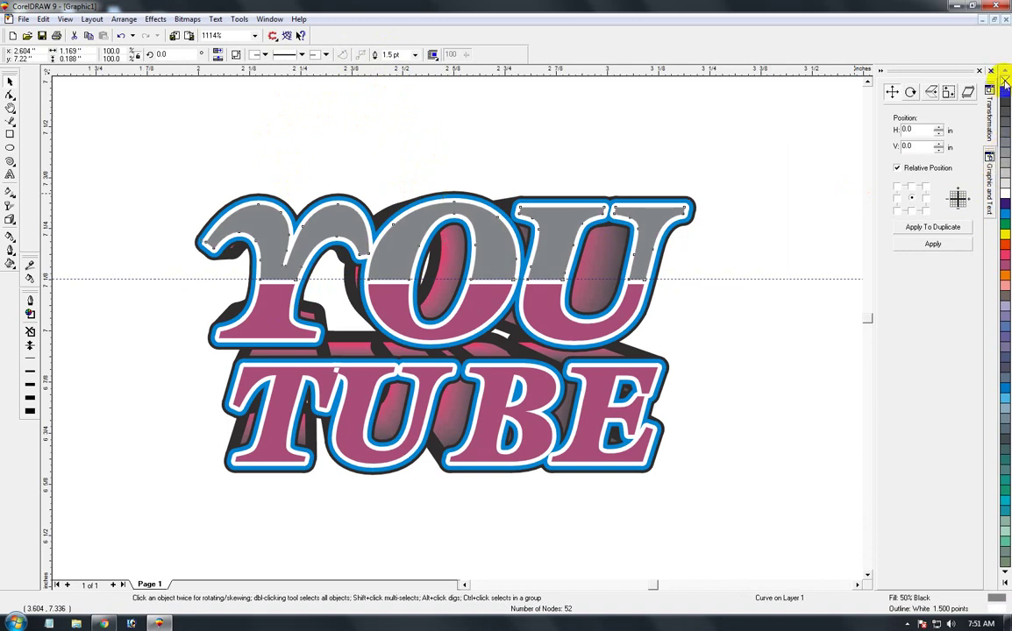
click(464, 167)
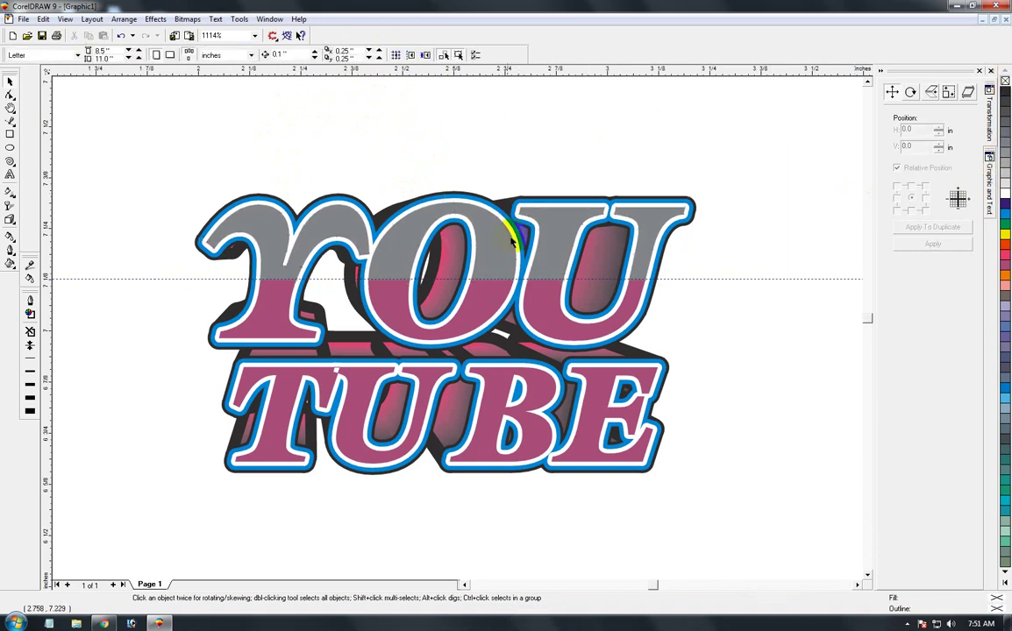
click(293, 384)
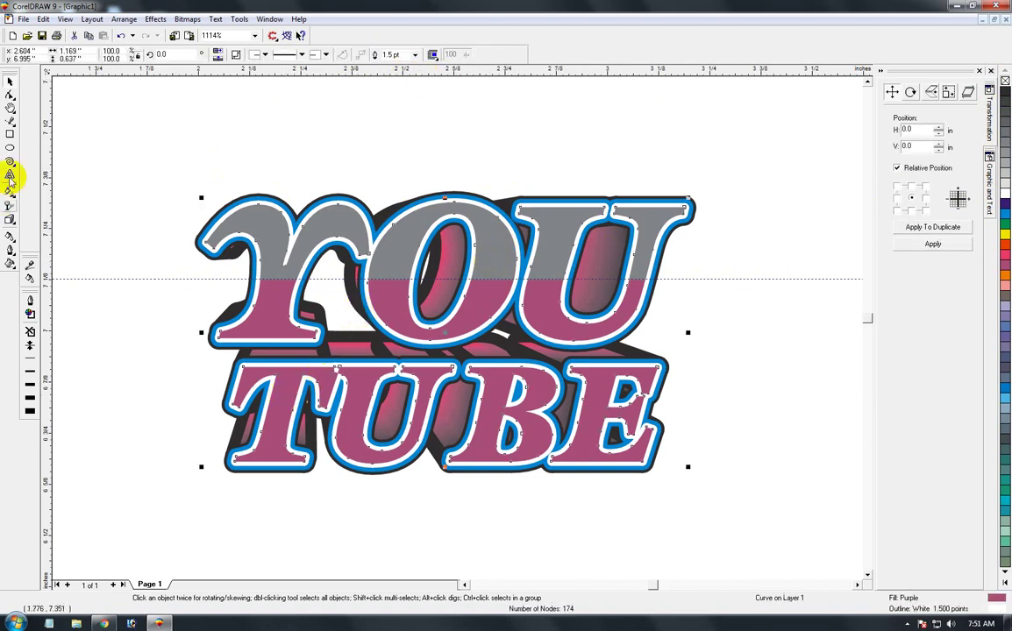
Step: Intersect a rectangle over TUBE's upper half with the purple lettering and delete the helper rectangle
click(10, 134)
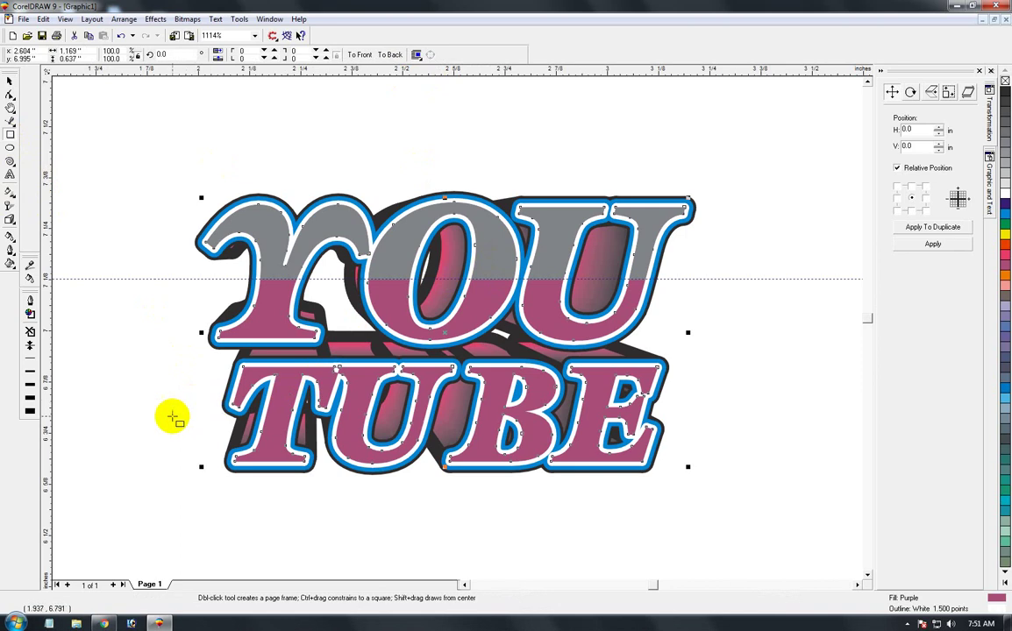
drag(172, 415, 769, 353)
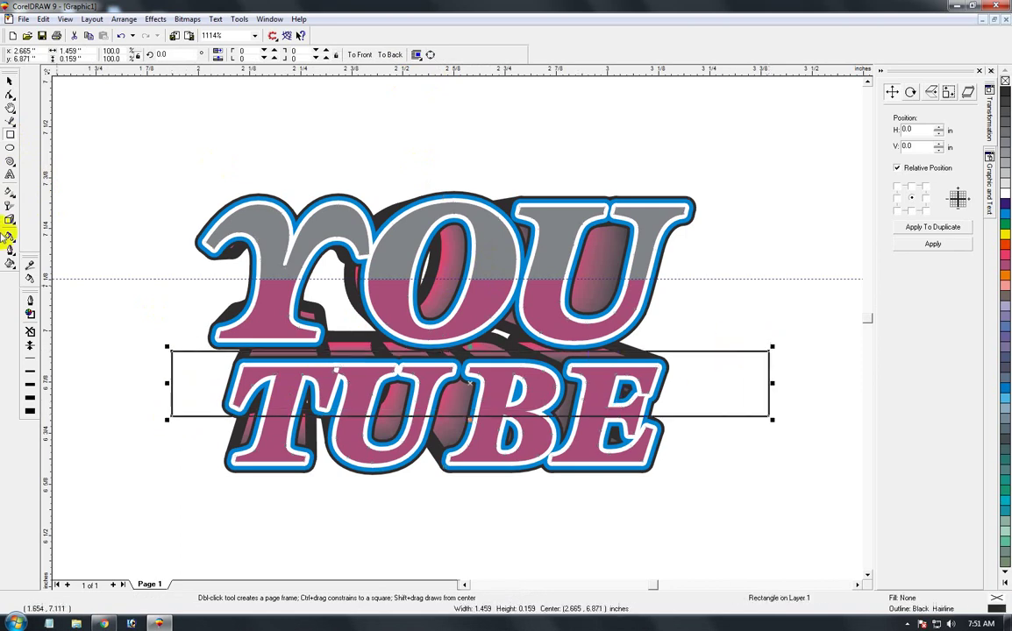
click(9, 81)
shift+click(279, 471)
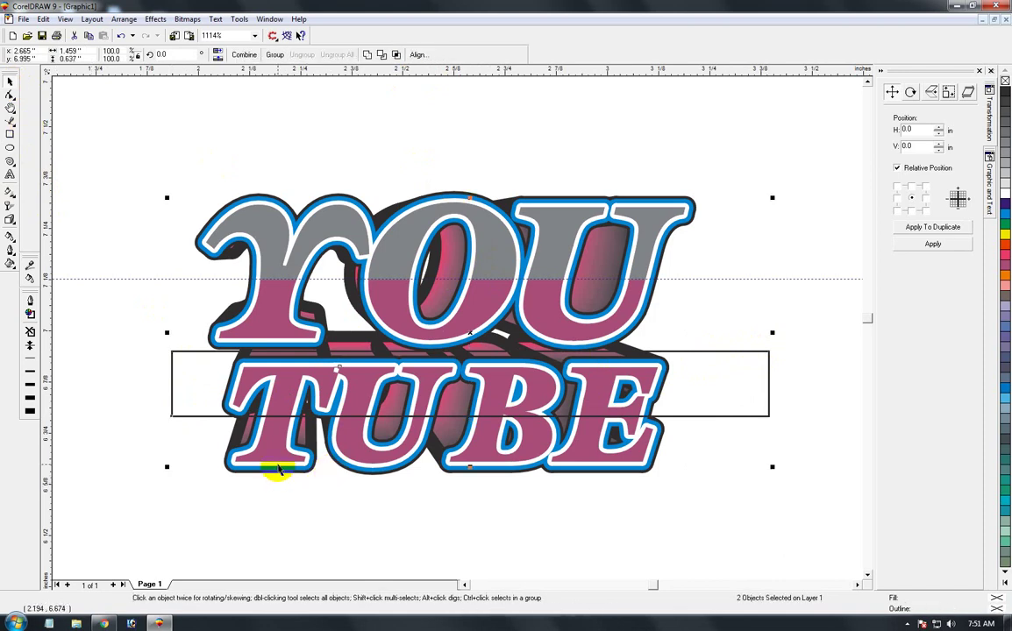
click(397, 55)
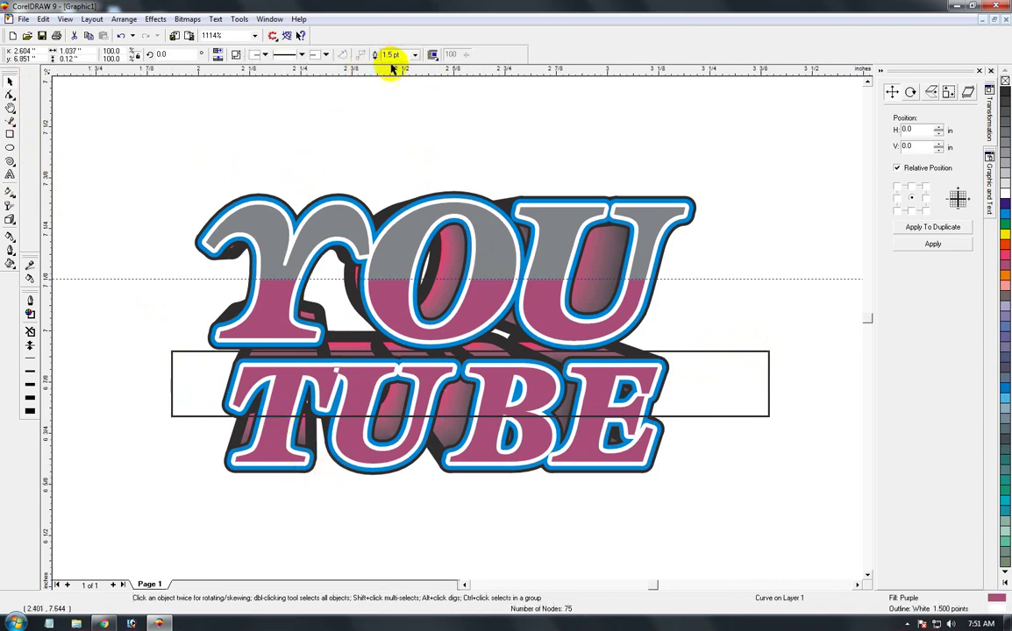
click(110, 404)
click(172, 408)
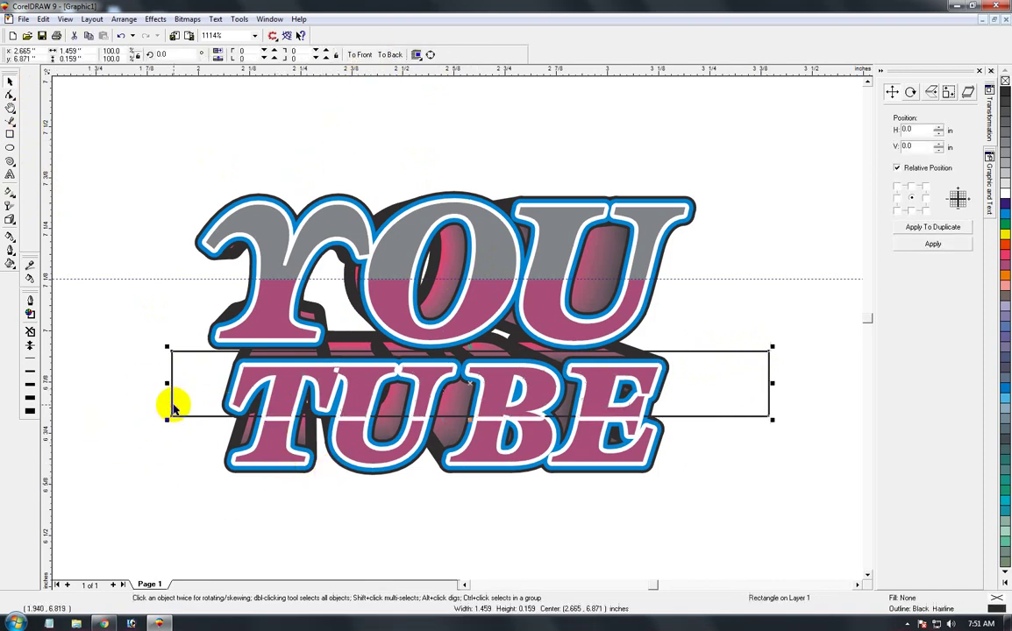
key(Delete)
Step: Fill the new top-half TUBE piece with a light 30% Black grey
click(265, 396)
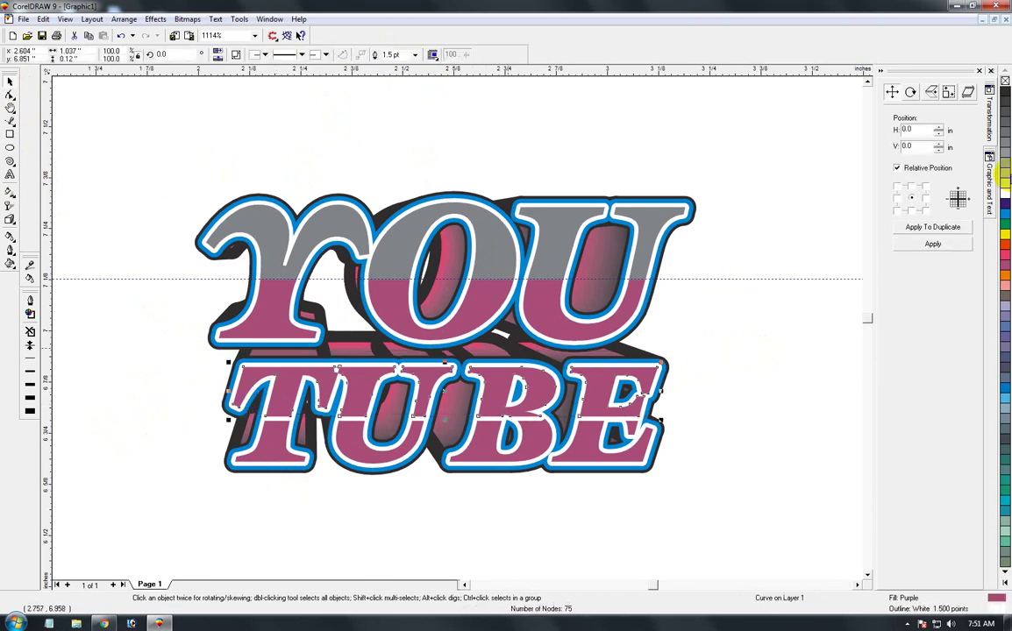
click(1006, 155)
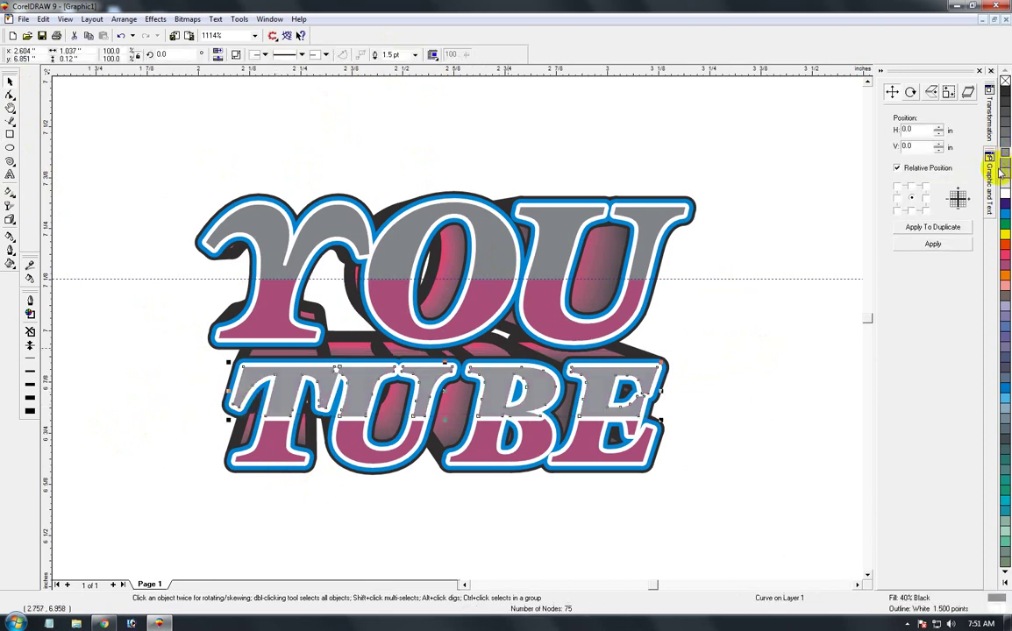
click(1007, 170)
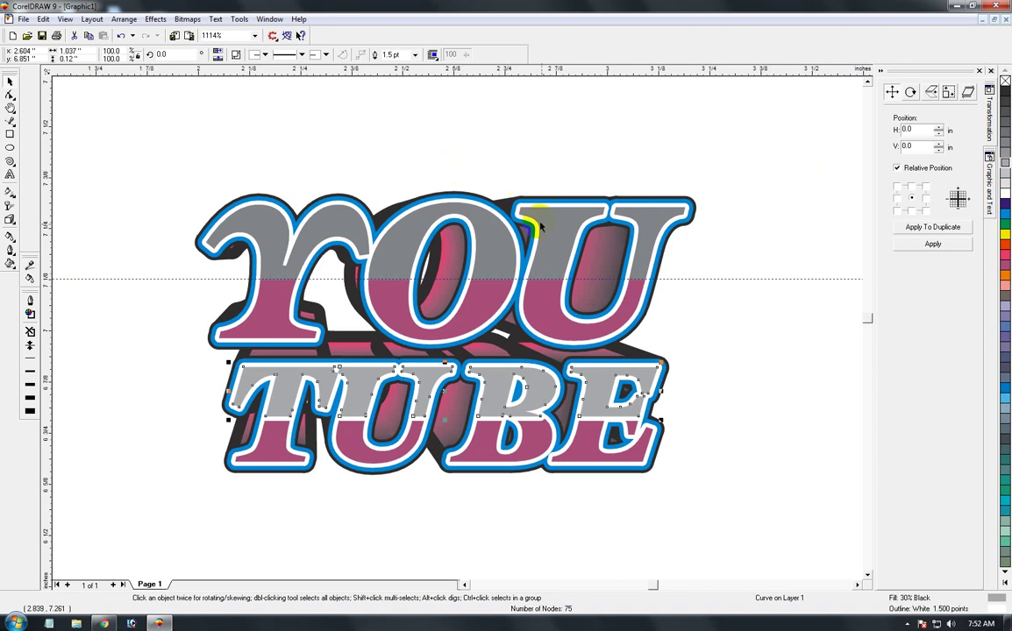
click(572, 233)
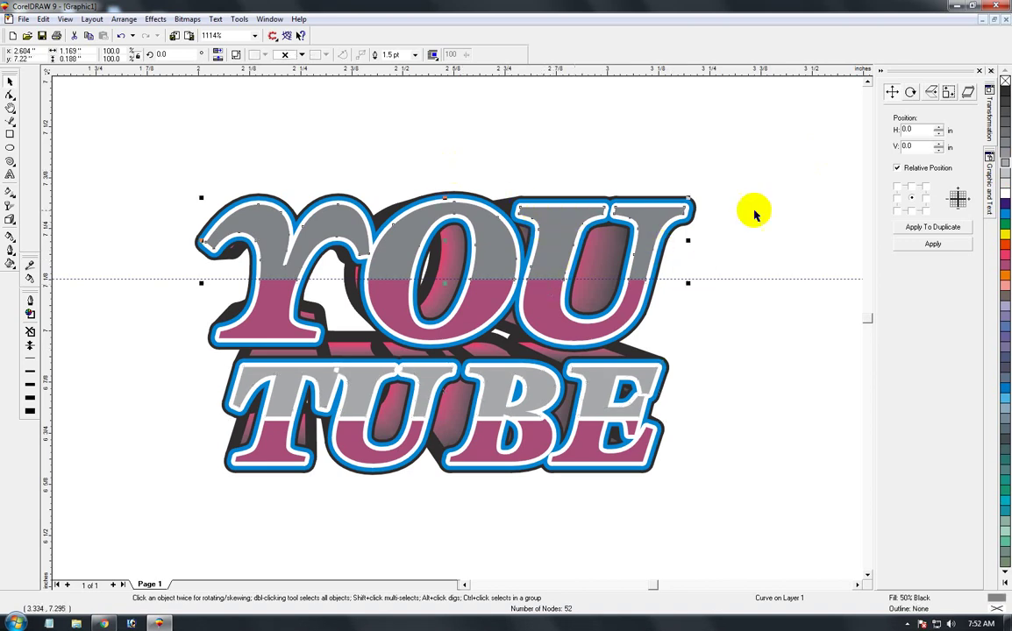
Step: Confirm YOU's top uses 50% Black in Uniform Fill and apply 50% Black to TUBE's top
click(639, 378)
click(660, 229)
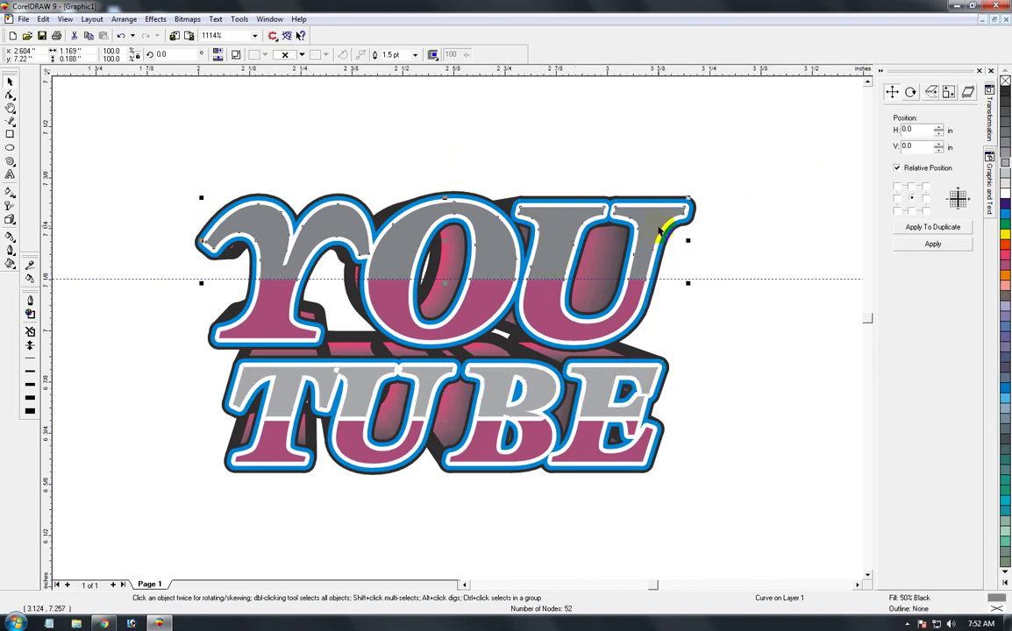
key(shift+F11)
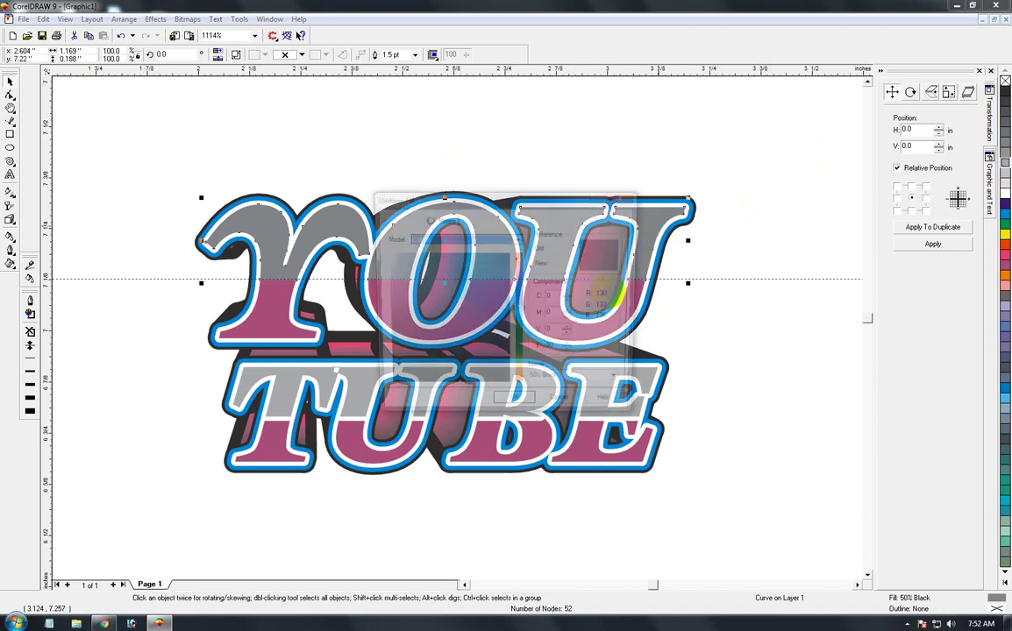
click(516, 408)
click(362, 403)
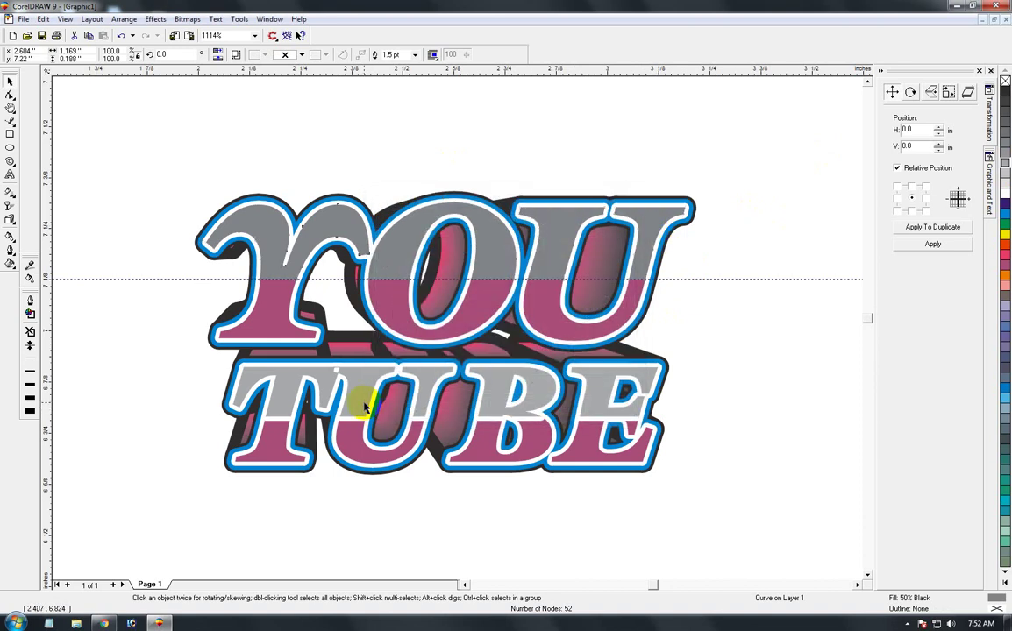
click(375, 401)
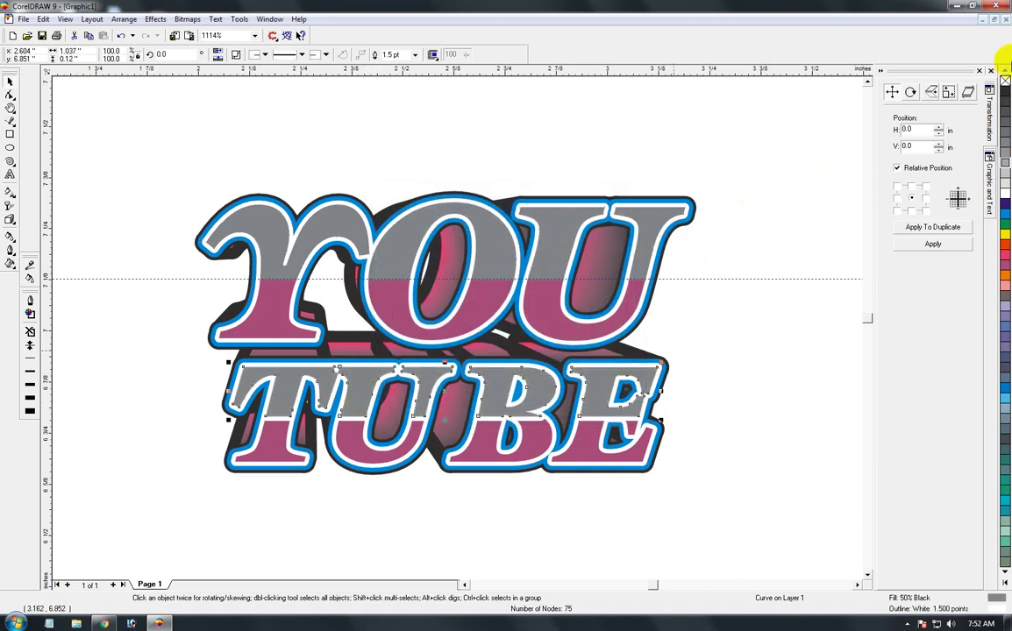
Step: Change the YOU TUBE outline curve's outline colour, inspect the black backing curve, then zoom out
click(722, 354)
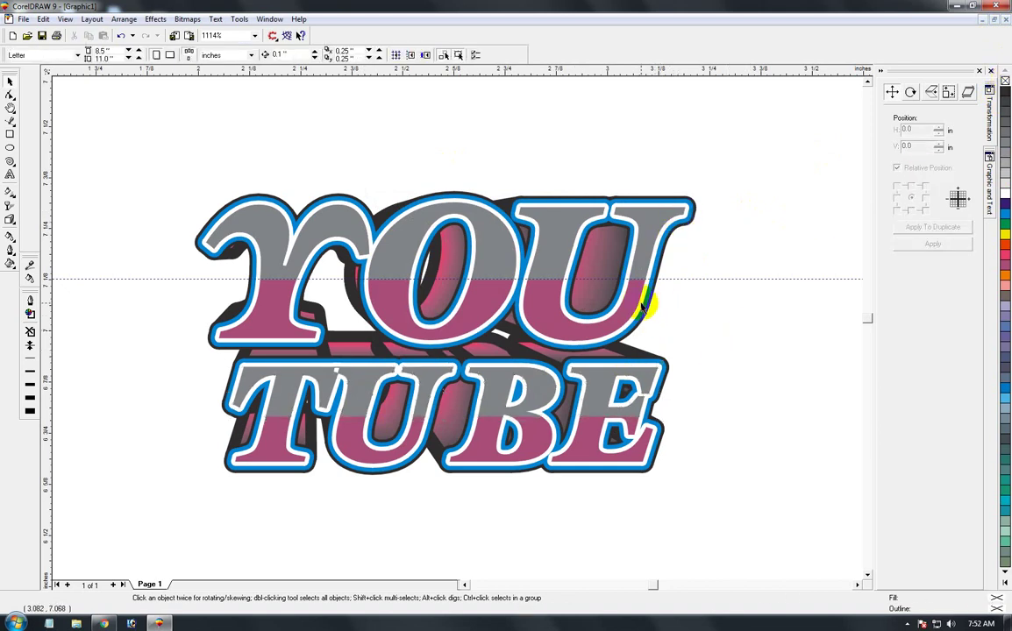
click(643, 305)
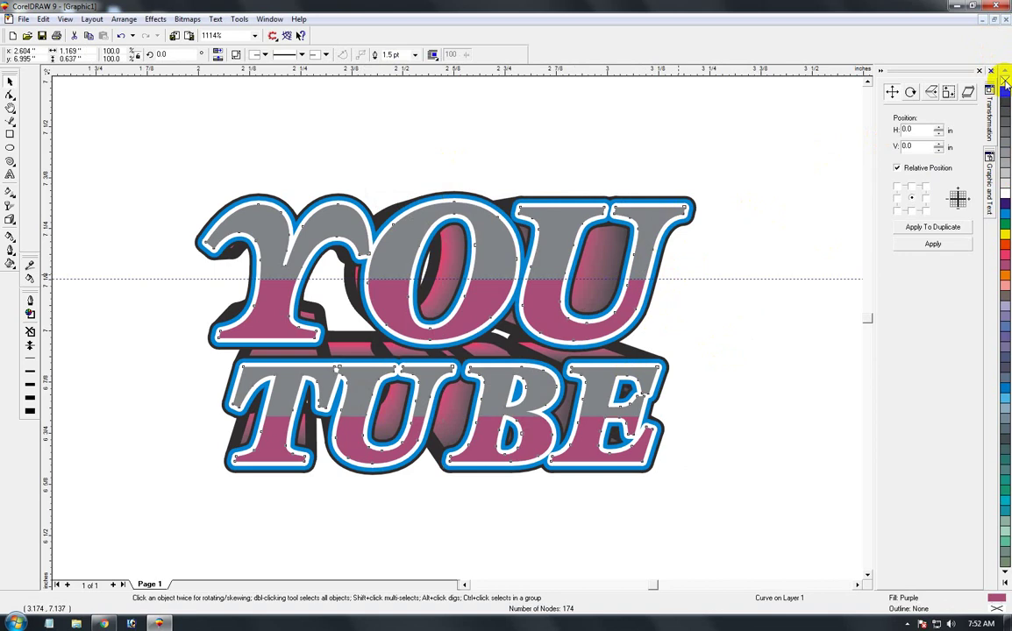
right_click(1005, 81)
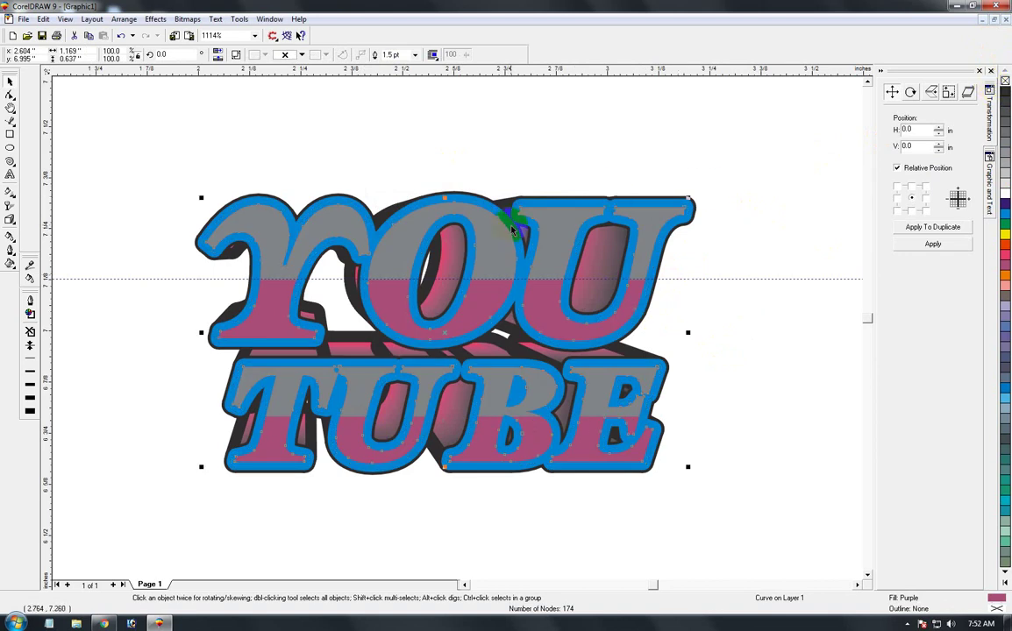
click(752, 275)
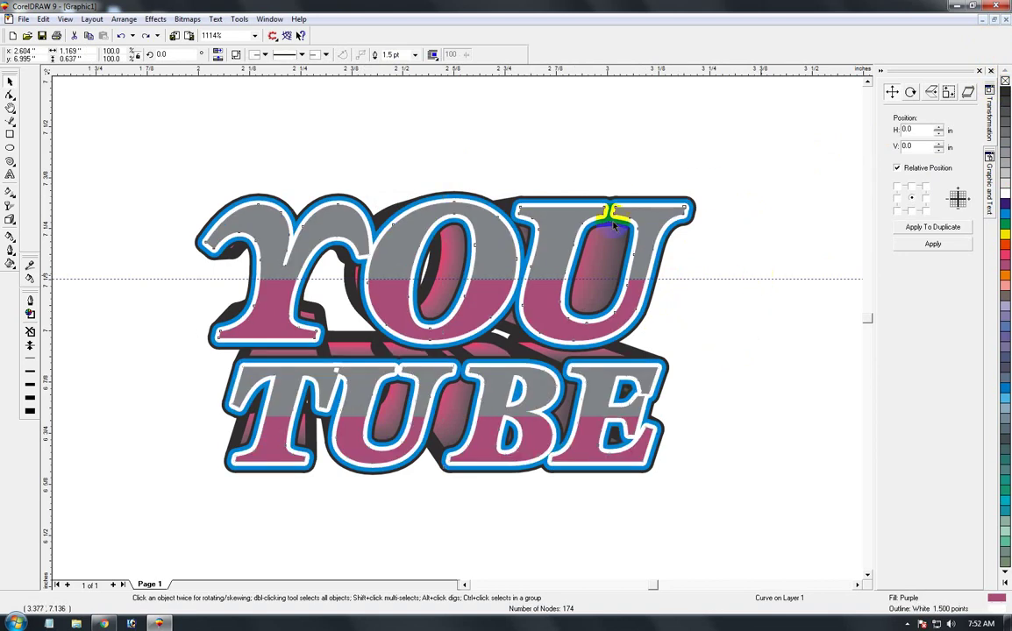
click(452, 181)
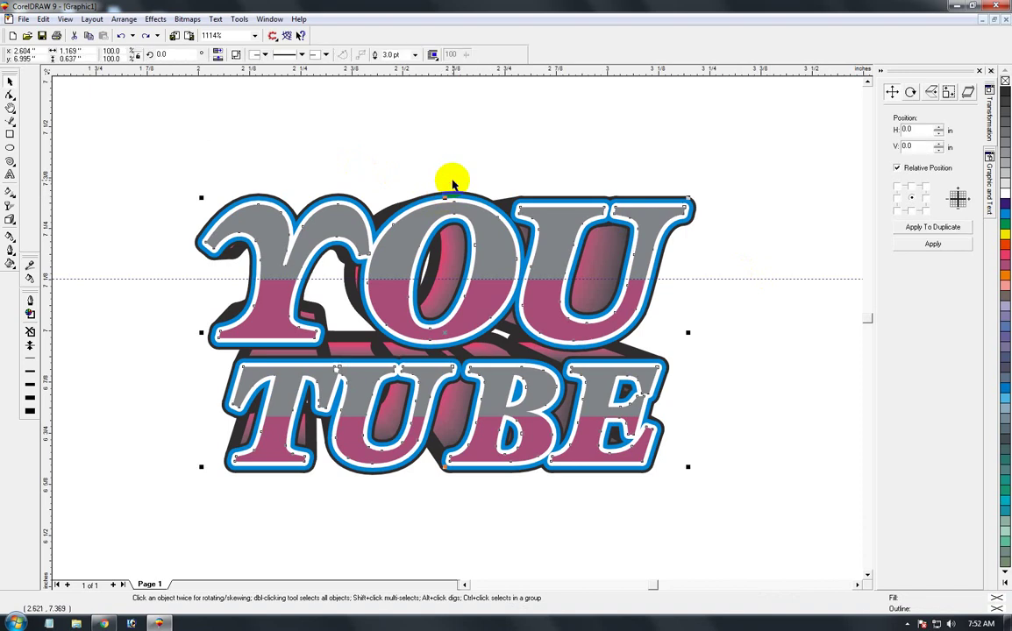
click(454, 200)
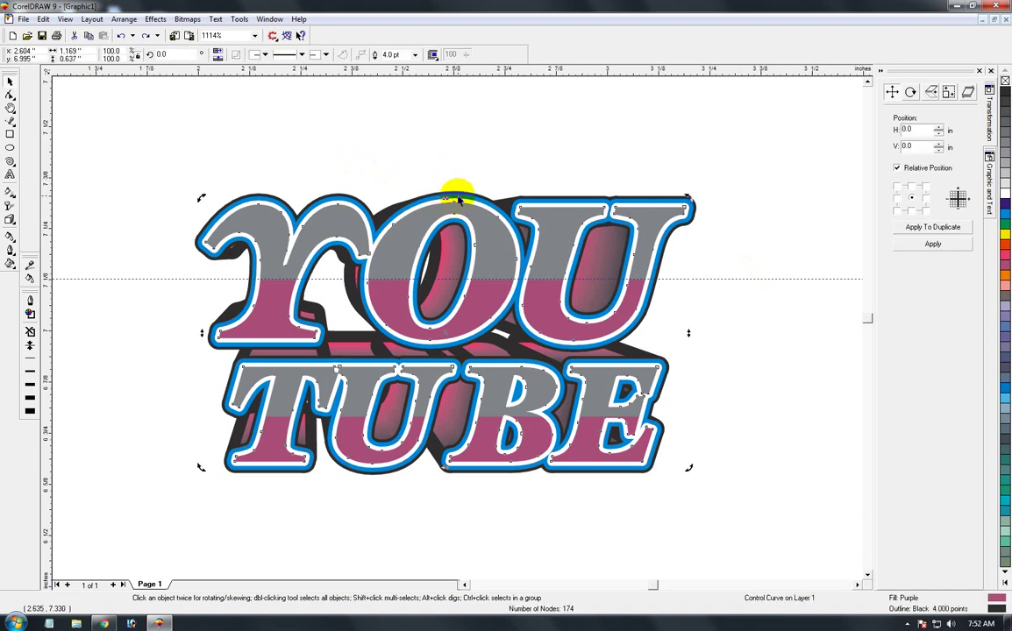
click(707, 389)
key(F3)
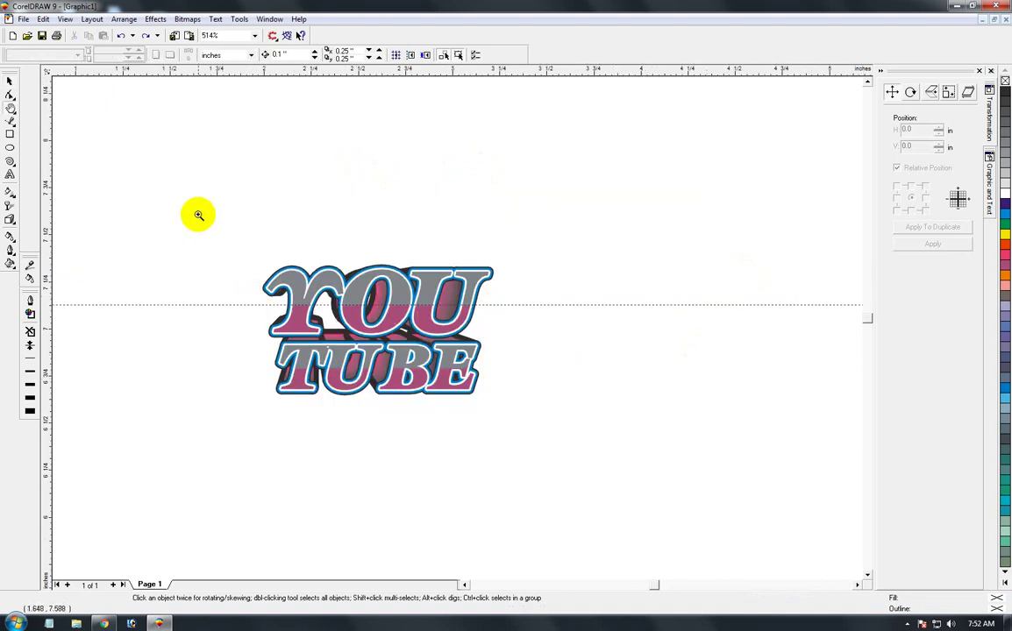
Step: Zoom in on the logo and nudge the extruded YOU TUBE group slightly left
drag(201, 216, 534, 429)
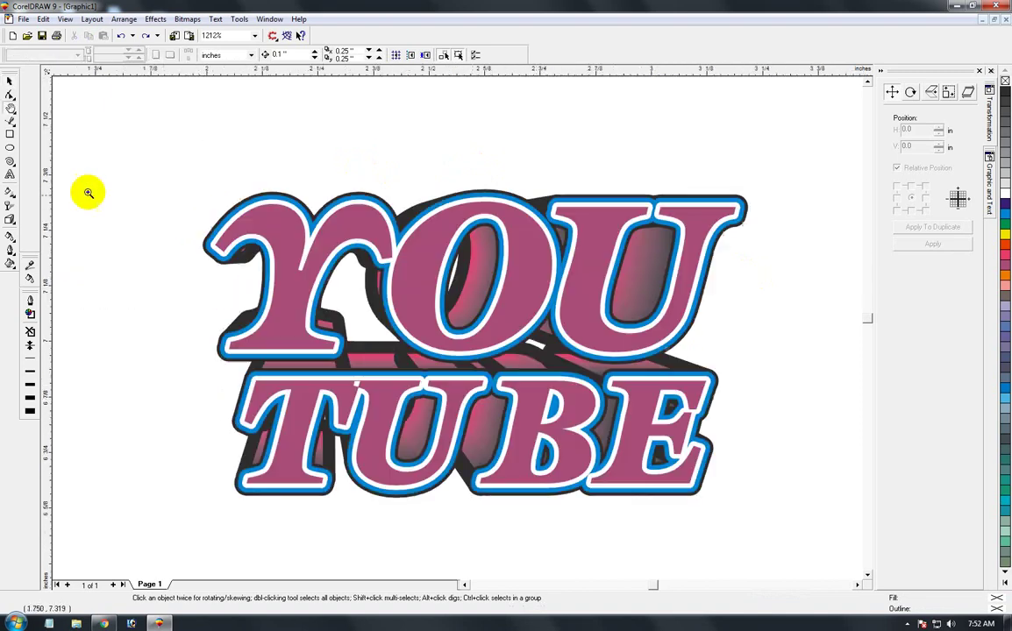
click(7, 81)
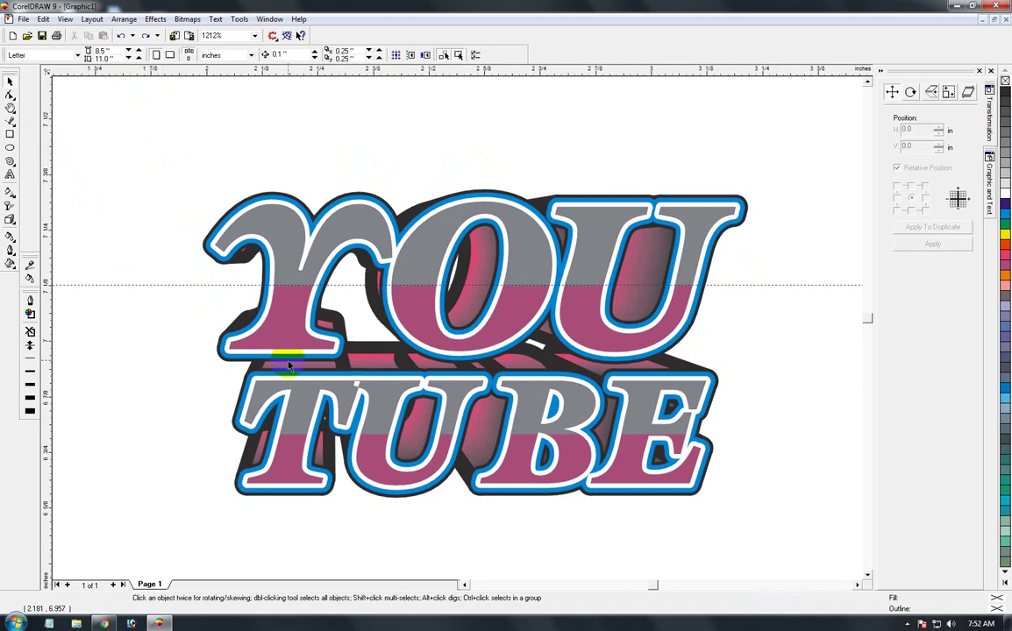
click(259, 368)
drag(261, 368, 211, 369)
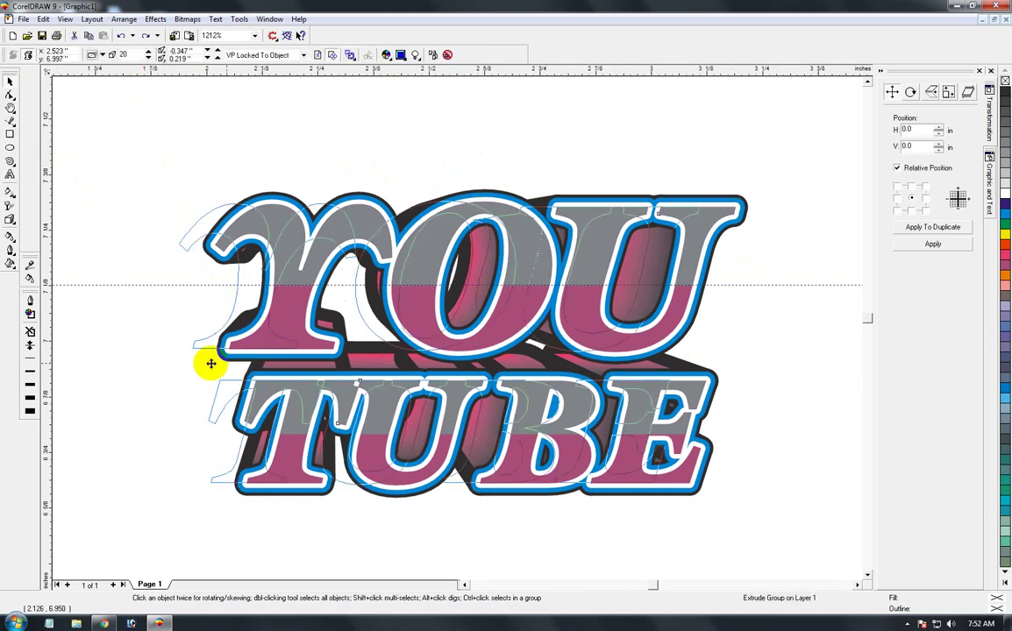
drag(211, 363, 211, 363)
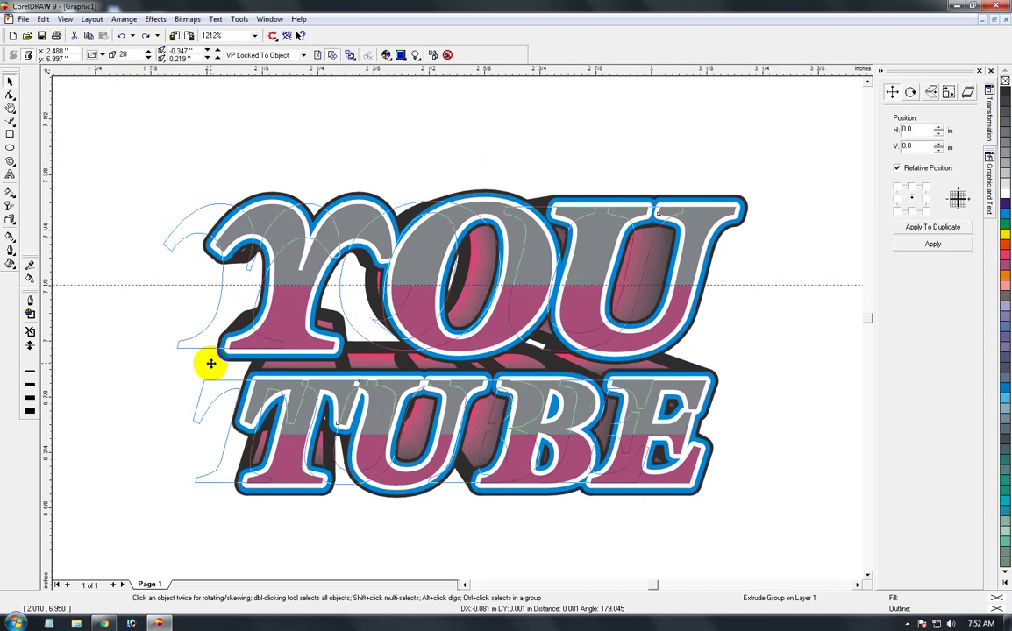
click(210, 367)
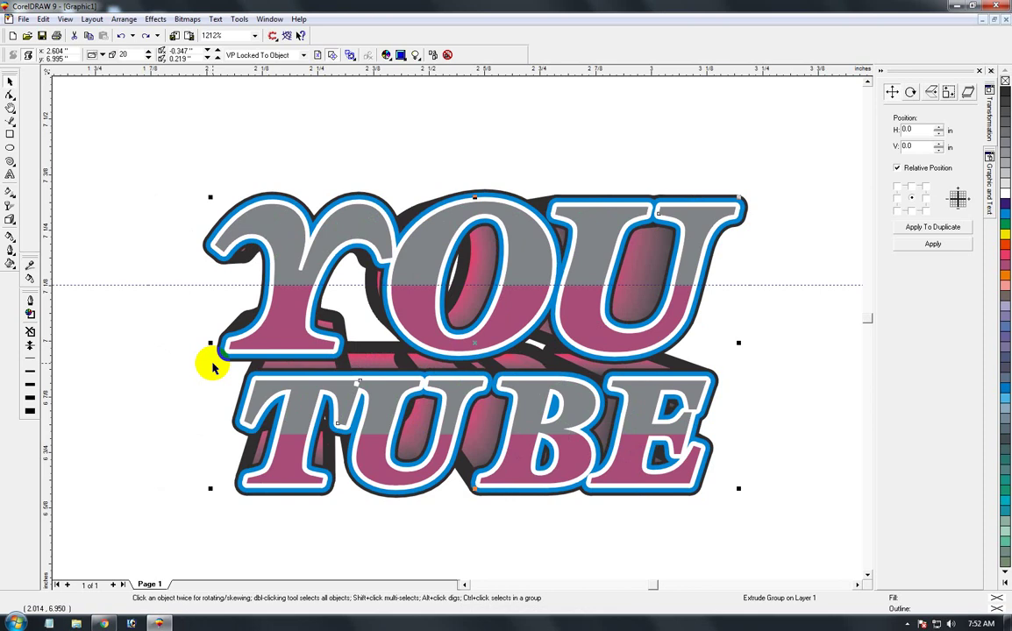
Step: Separate the extrusion from the YOU TUBE lettering using Arrange > Separate
key(alt+a)
key(e)
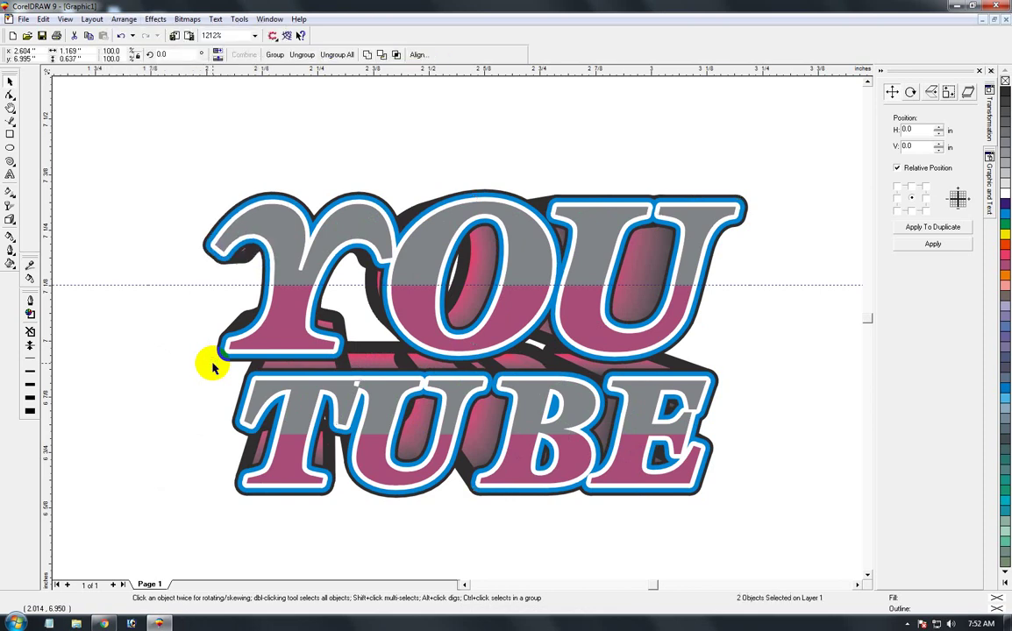
key(alt+a)
key(Escape)
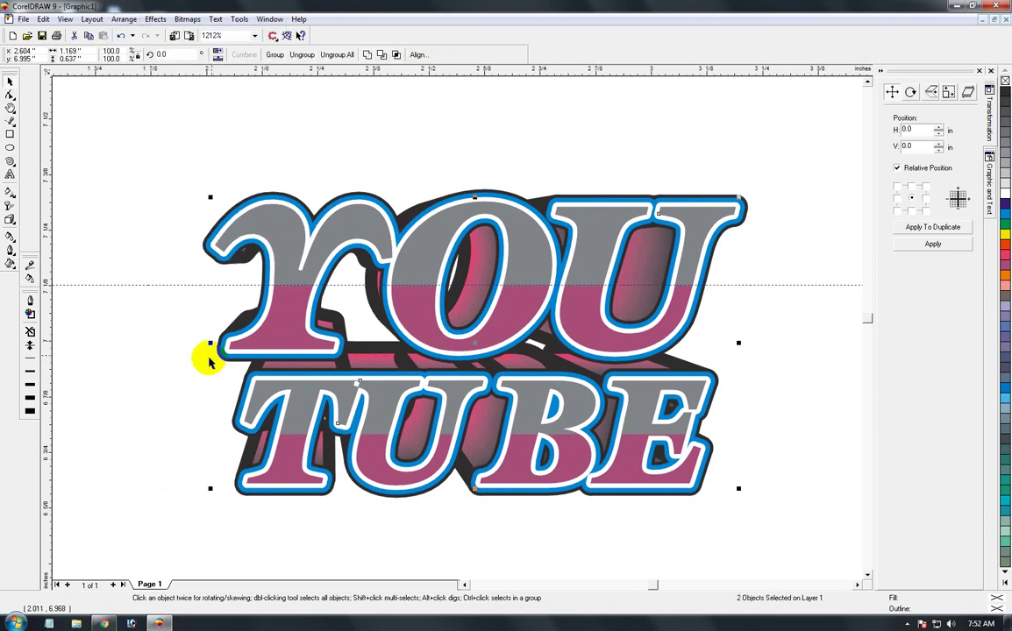
Step: Ungroup all separated pieces and bring the thick 4-point black outline curve in front of the lettering
click(337, 54)
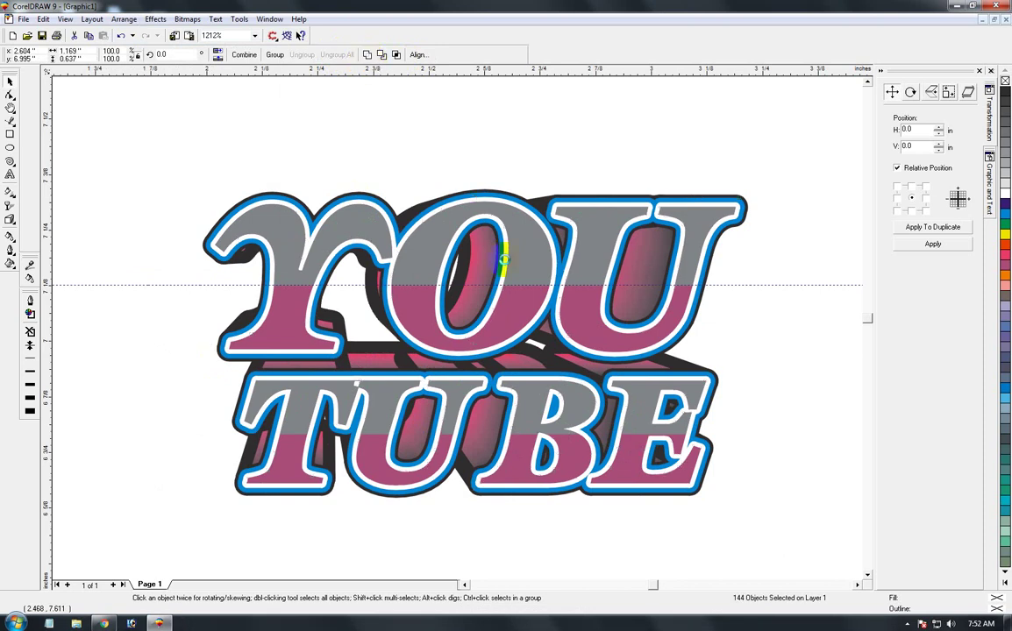
click(521, 349)
key(shift+Page_Up)
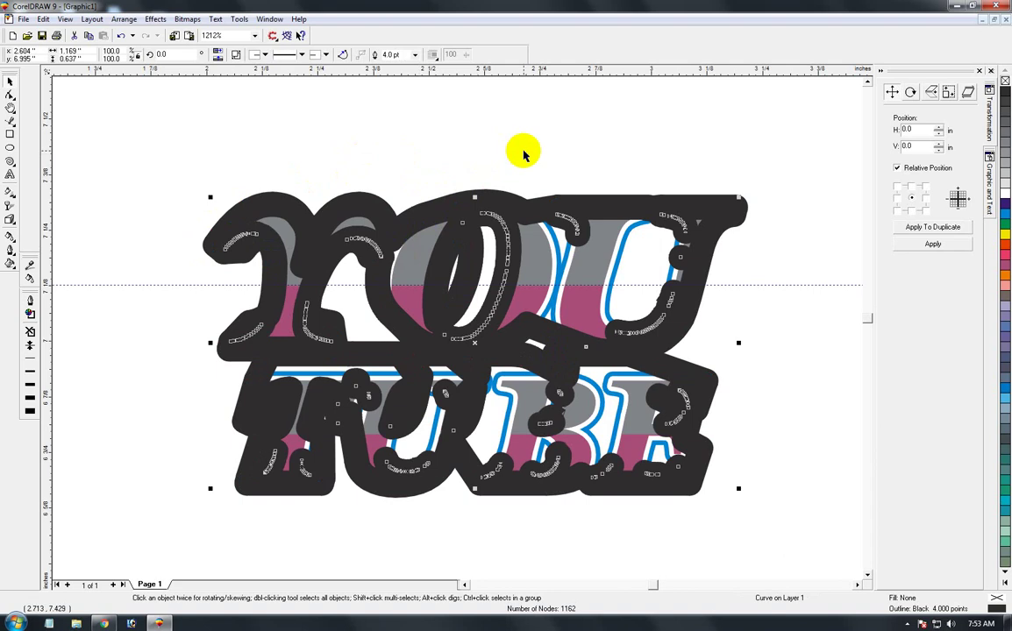
click(525, 214)
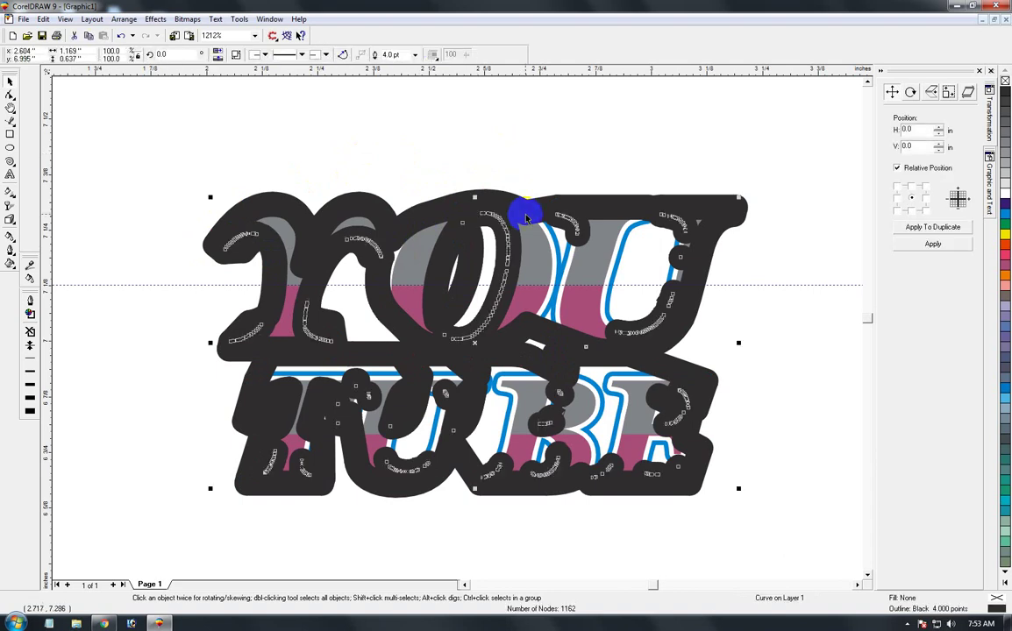
key(shift+Page_Down)
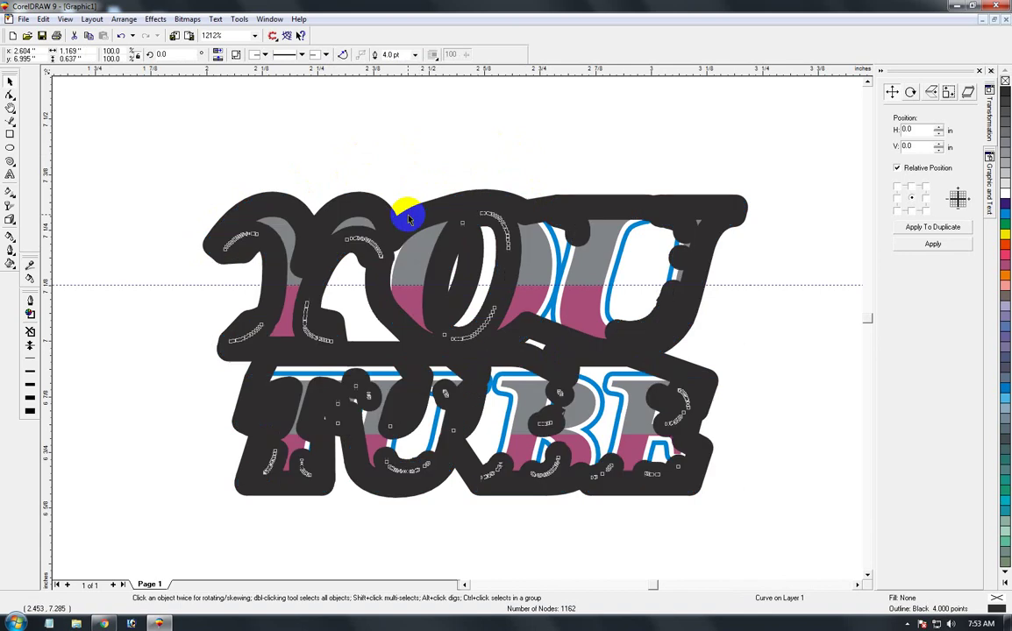
key(shift+Page_Up)
shift+click(409, 220)
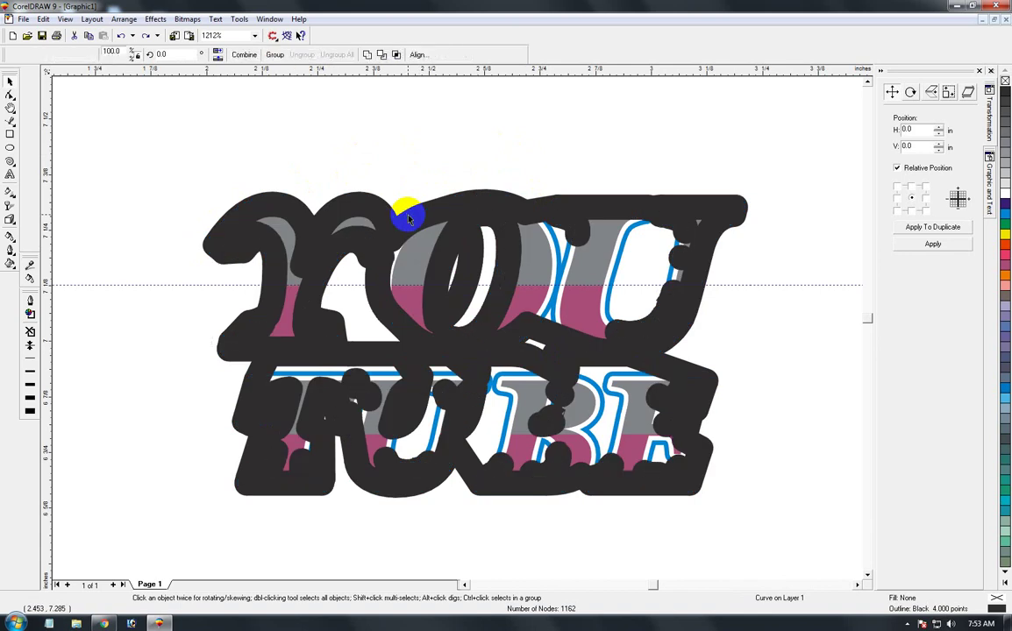
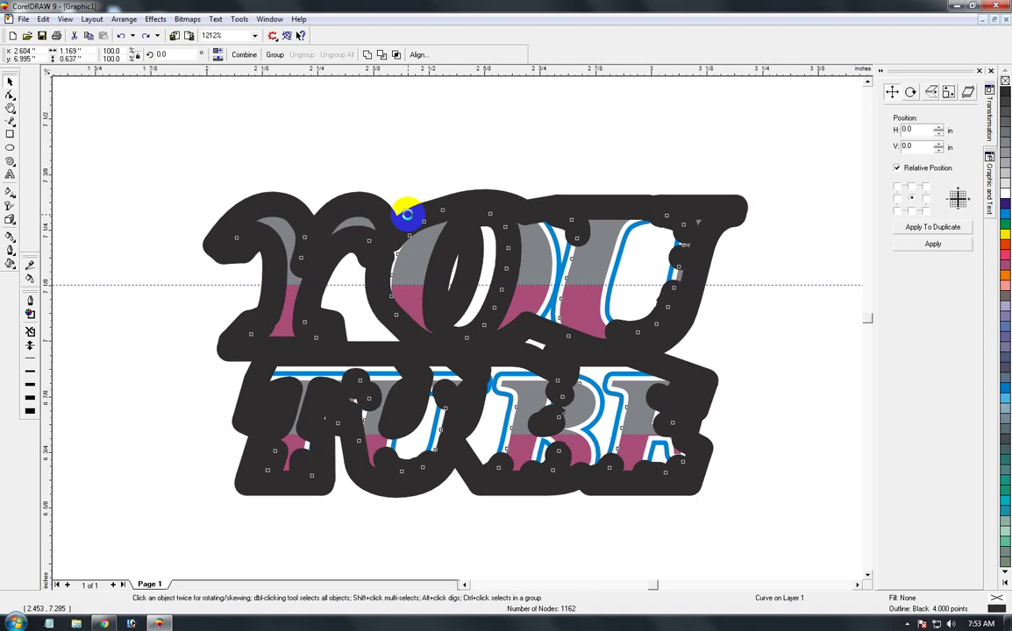
Step: Deselect the logo, zoom onto it, and draw a rectangle below it
key(Escape)
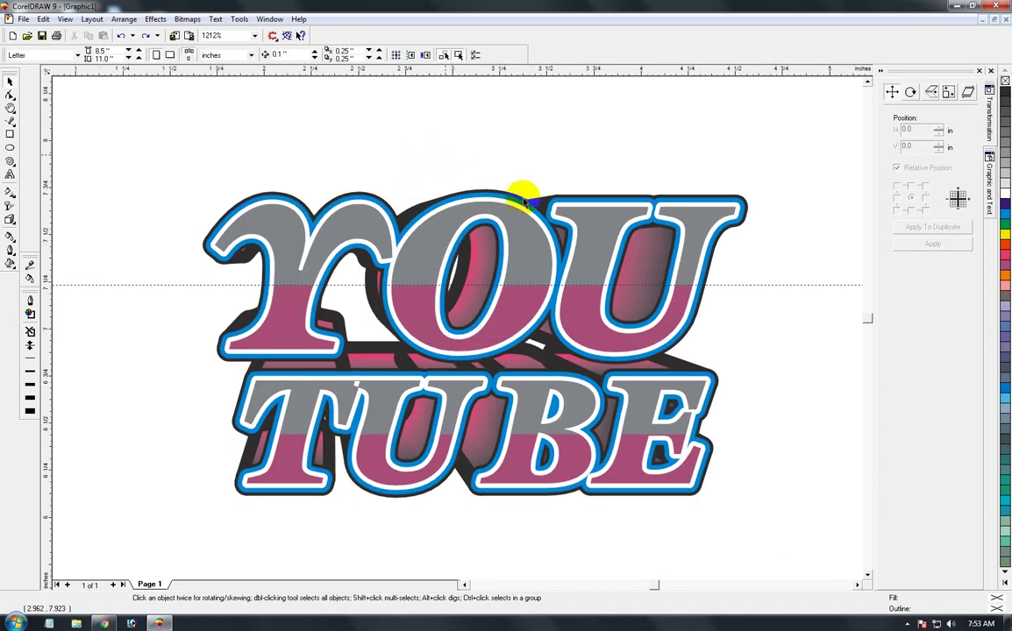
scroll(526, 316, down, 3)
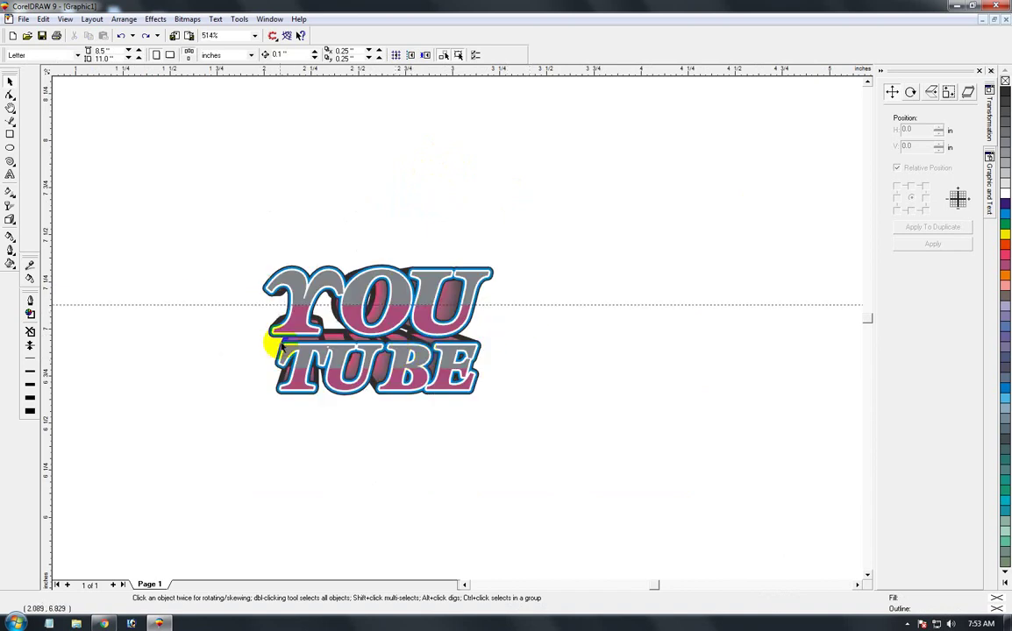
scroll(337, 343, down, 5)
key(F2)
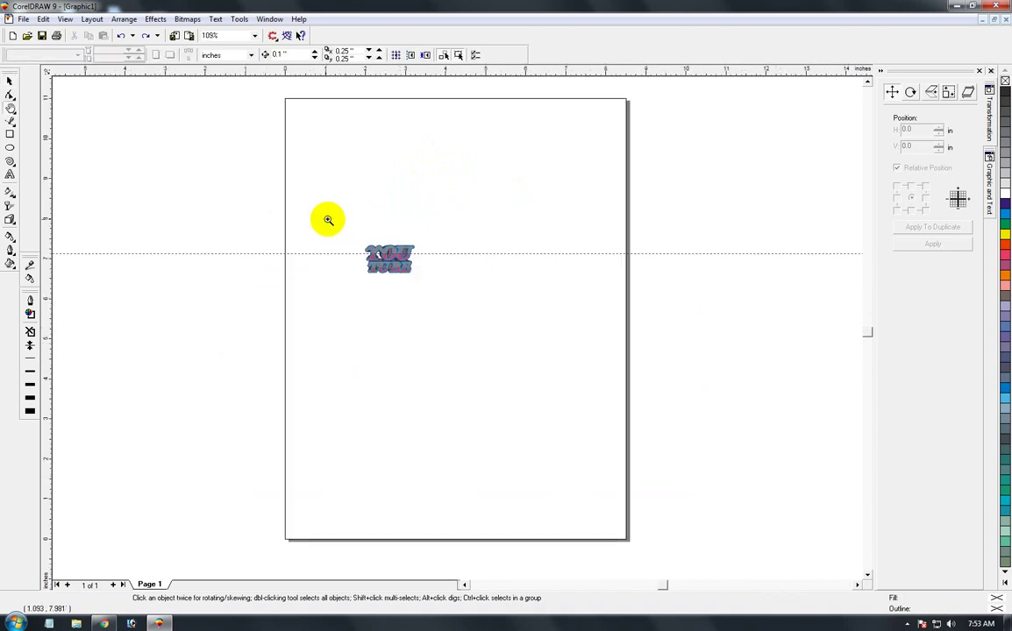
drag(298, 198, 518, 343)
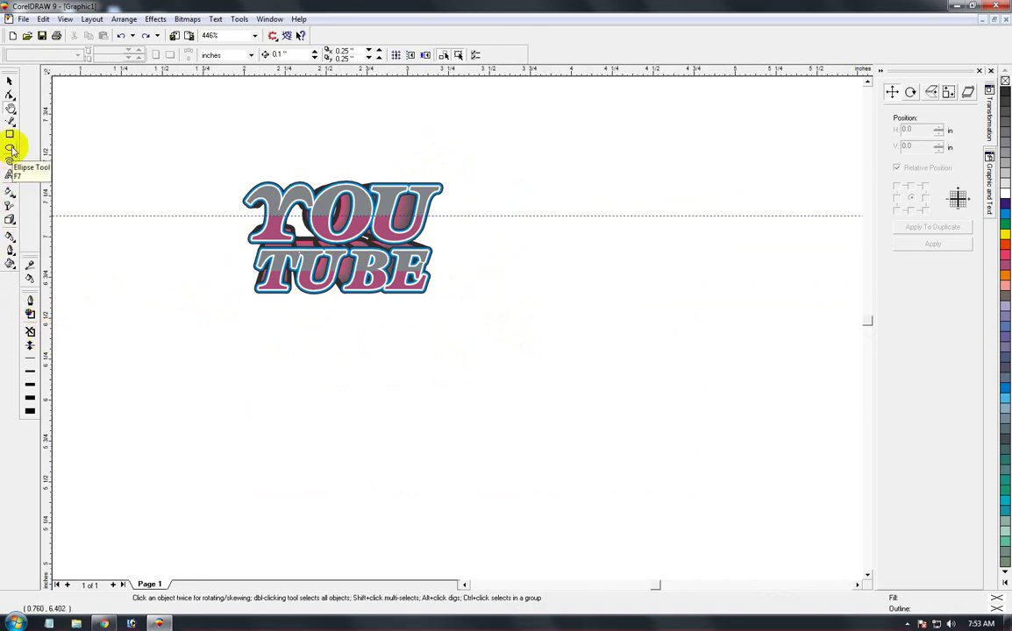
click(10, 134)
drag(283, 394, 552, 552)
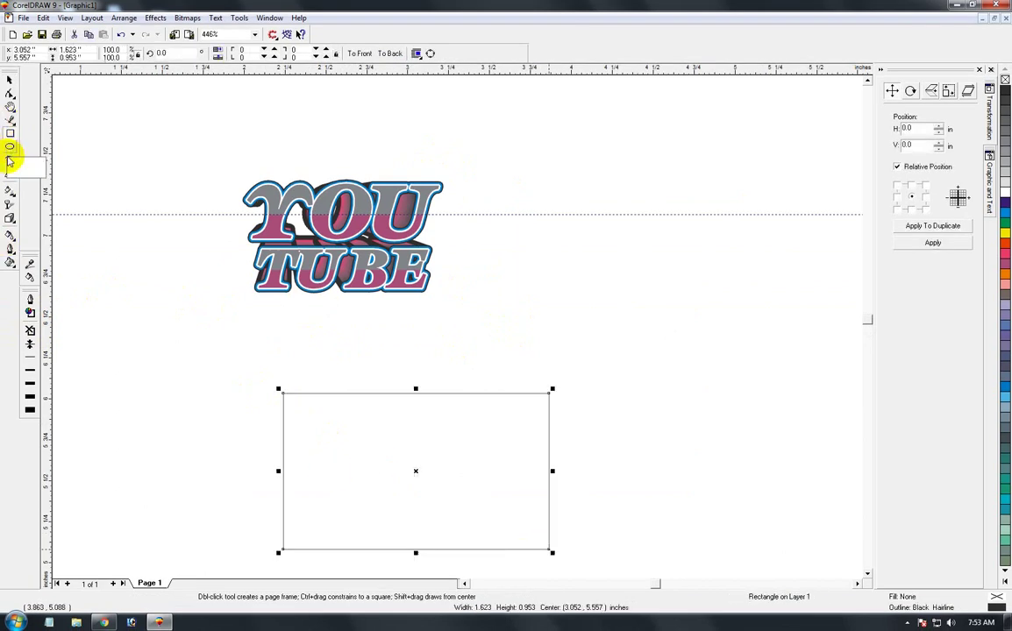
Step: Draw a 3-sided polygon inside the rectangle and stretch it into a tall, narrow triangle
right_click(13, 167)
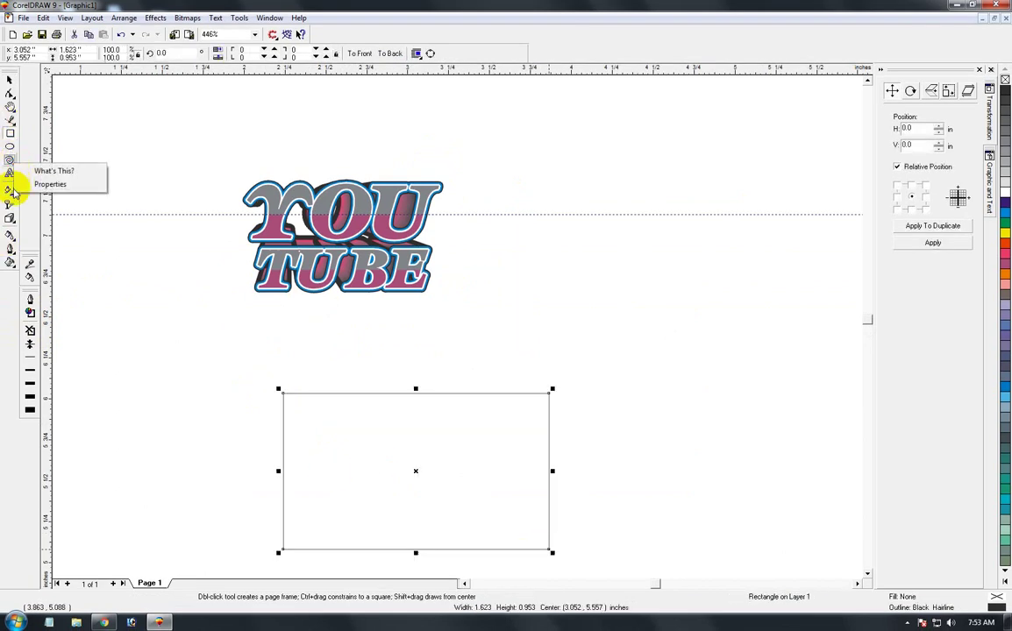
click(11, 160)
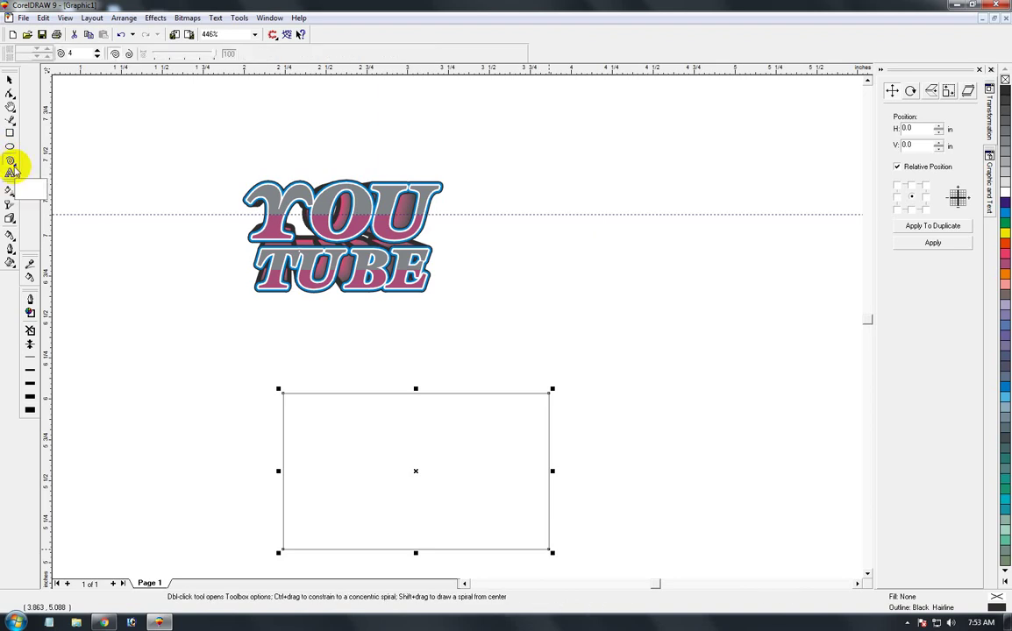
click(11, 173)
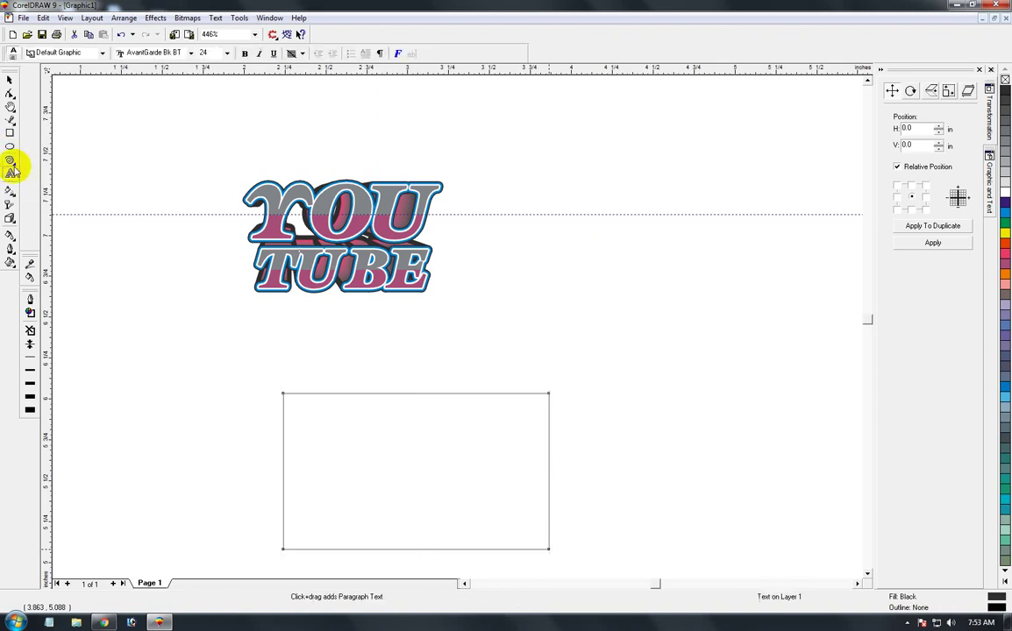
click(11, 161)
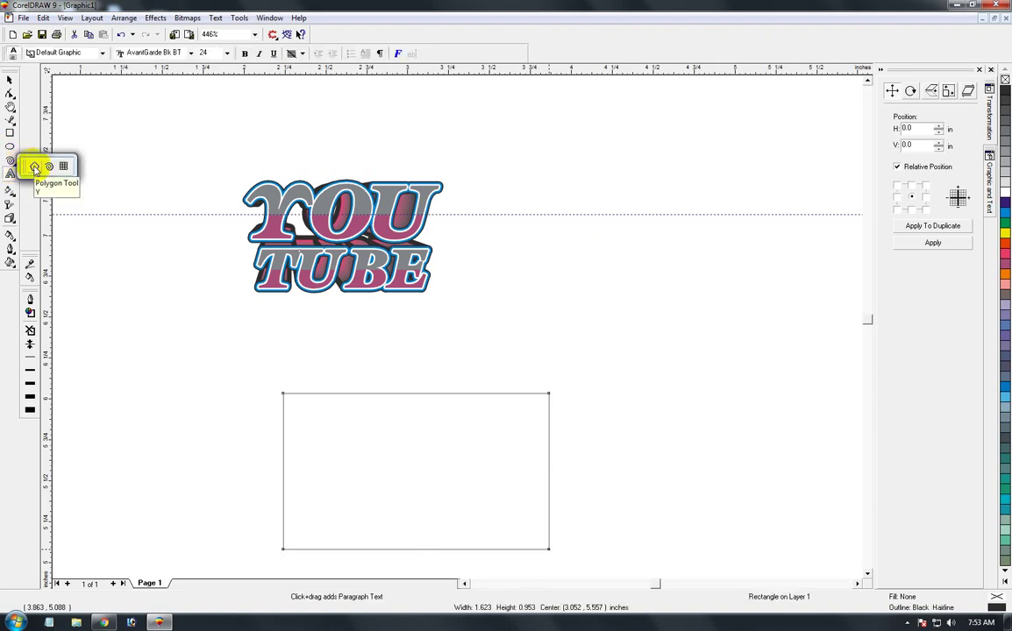
click(35, 167)
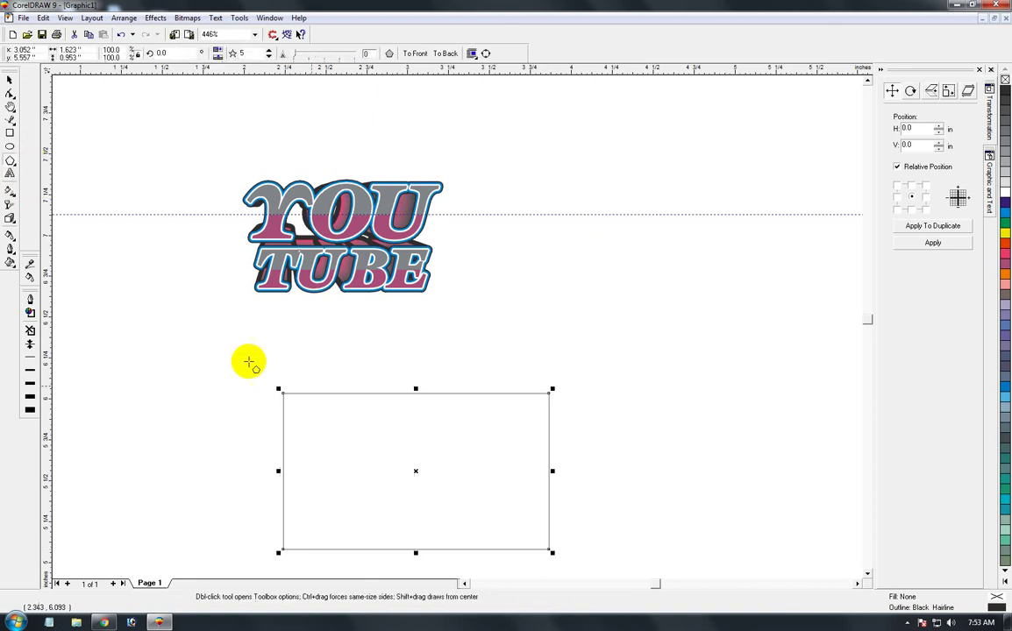
mouse_move(369, 379)
mouse_down()
mouse_move(455, 491)
mouse_move(464, 526)
mouse_up()
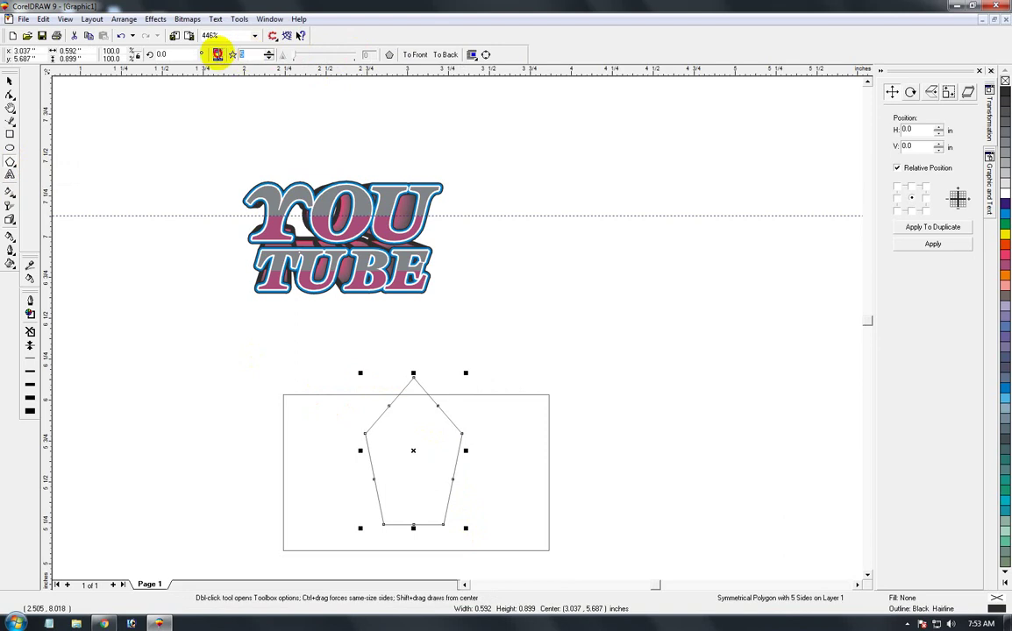
text(3)
key(Return)
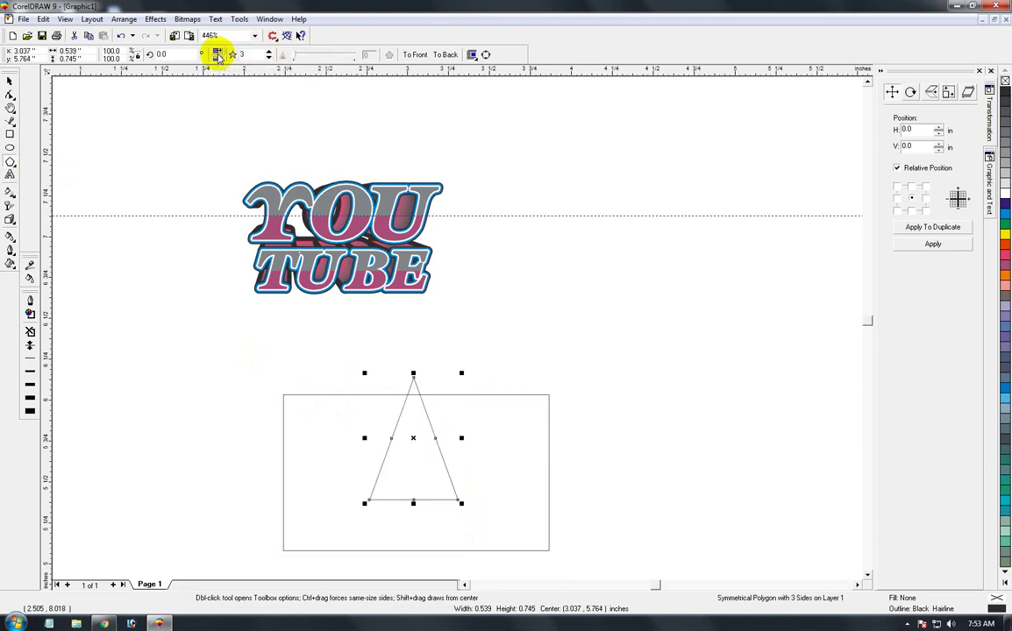
drag(413, 504, 422, 558)
Step: Move the stretched triangle down and shrink it to under half its size
click(8, 80)
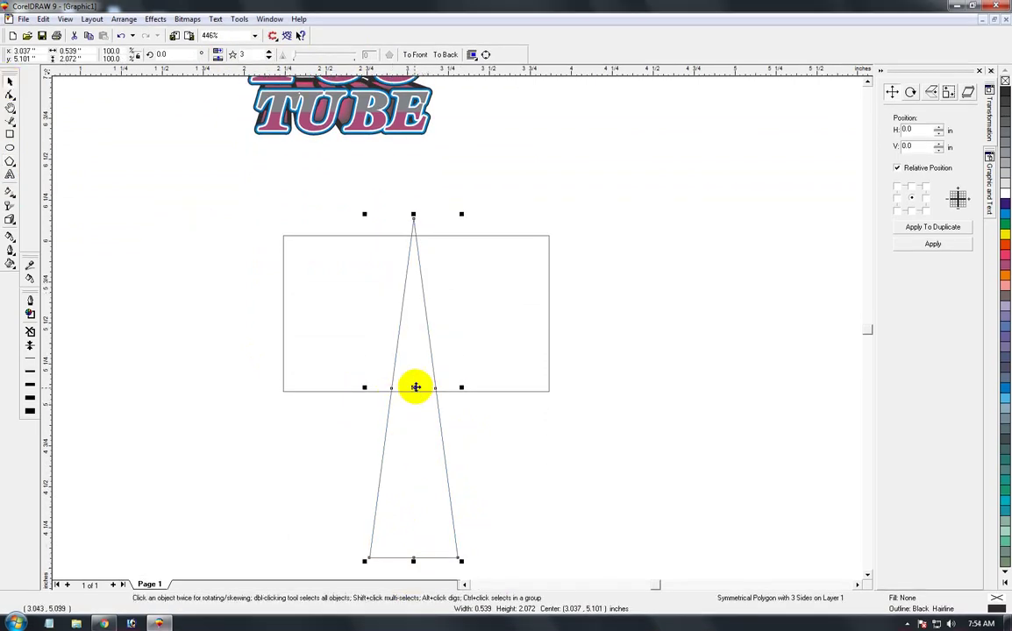
drag(413, 388, 413, 456)
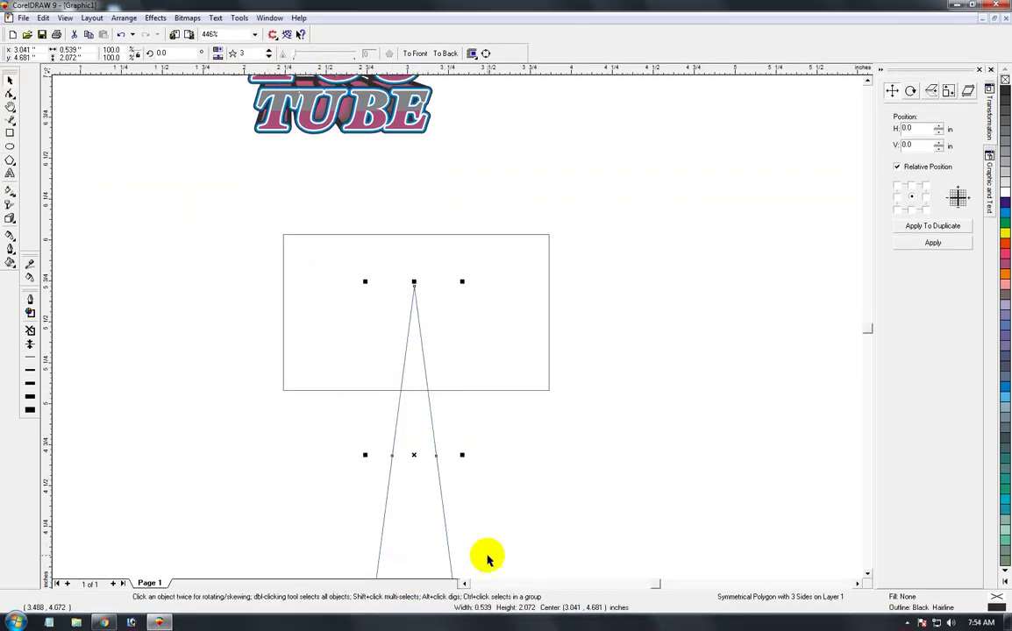
key(shift+F4)
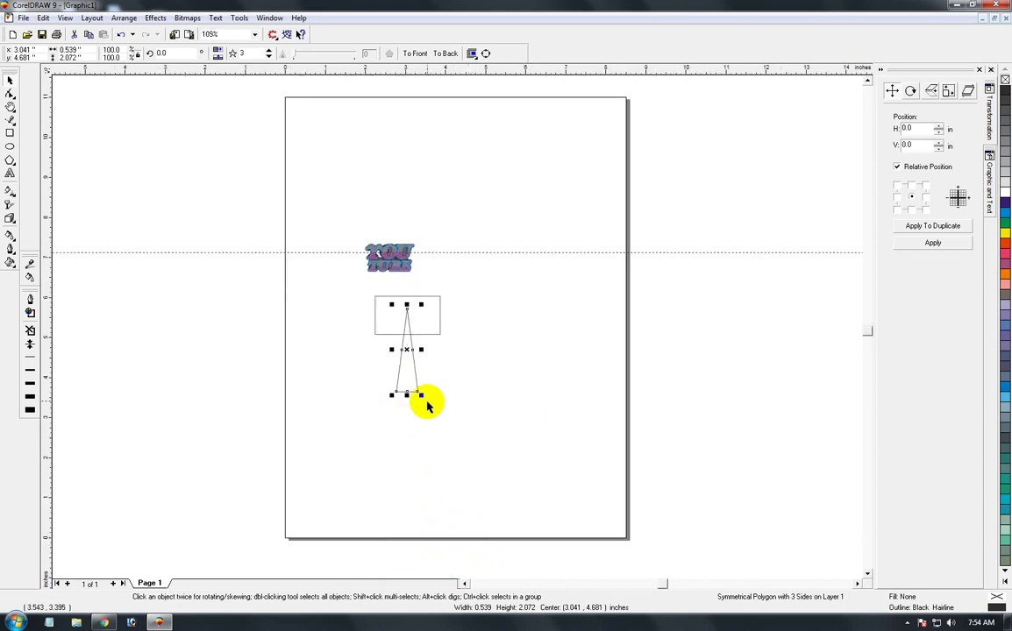
drag(421, 397, 411, 358)
key(z)
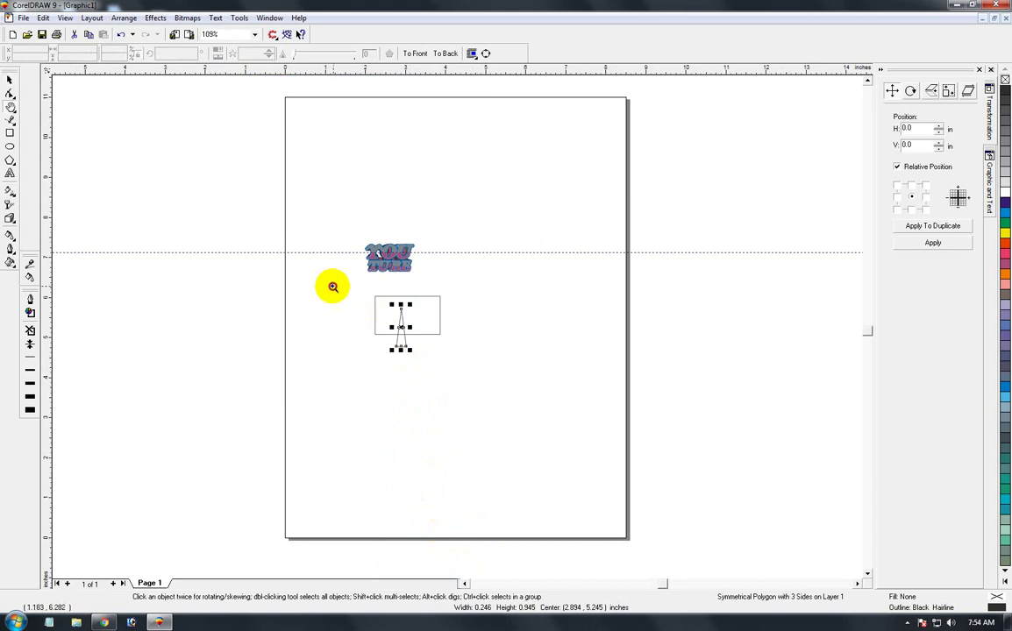
drag(332, 289, 467, 365)
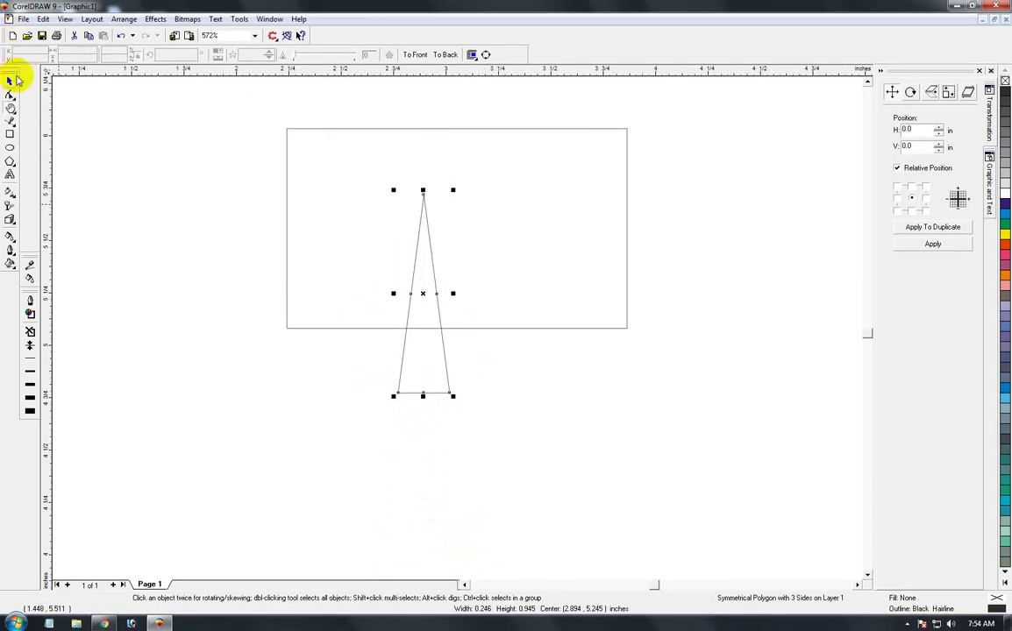
Step: Centre-align and top-align the triangle with the rectangle, then lower its tip to the rectangle's centre
click(9, 81)
drag(427, 295, 451, 303)
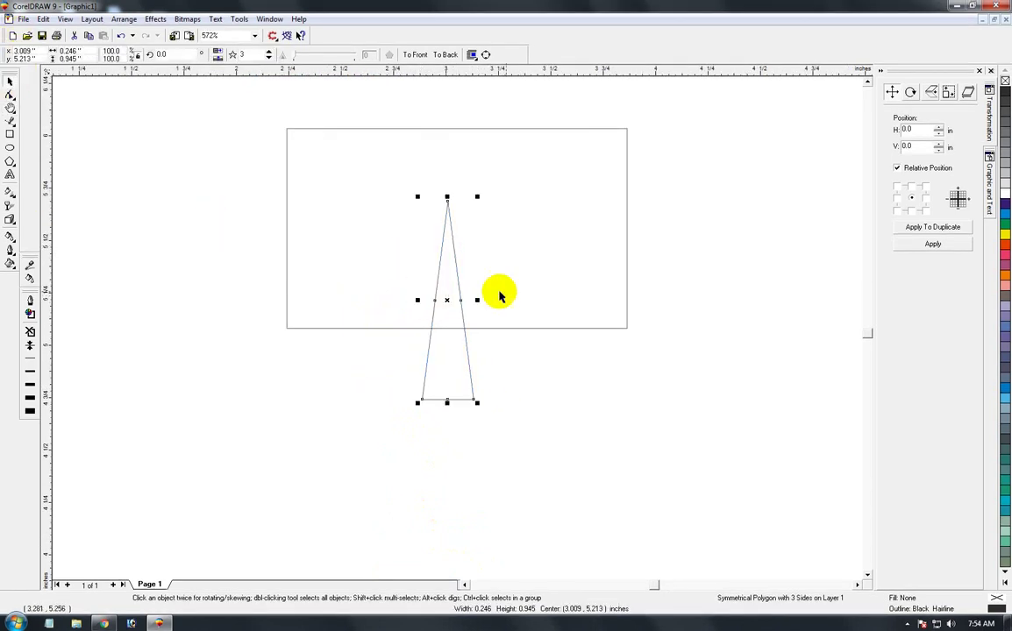
shift+click(550, 303)
key(c)
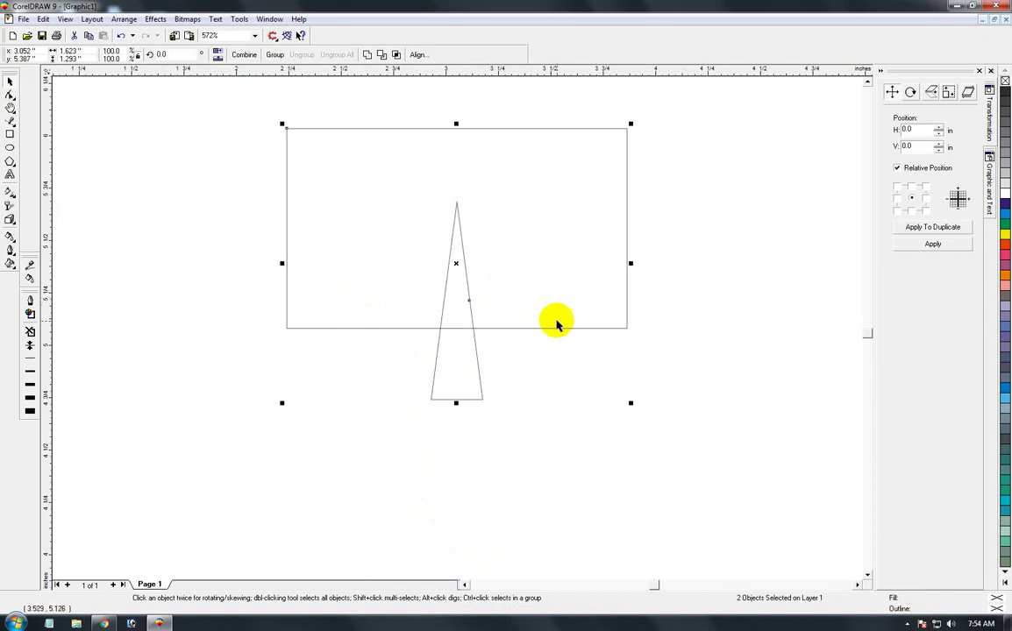
key(t)
click(583, 399)
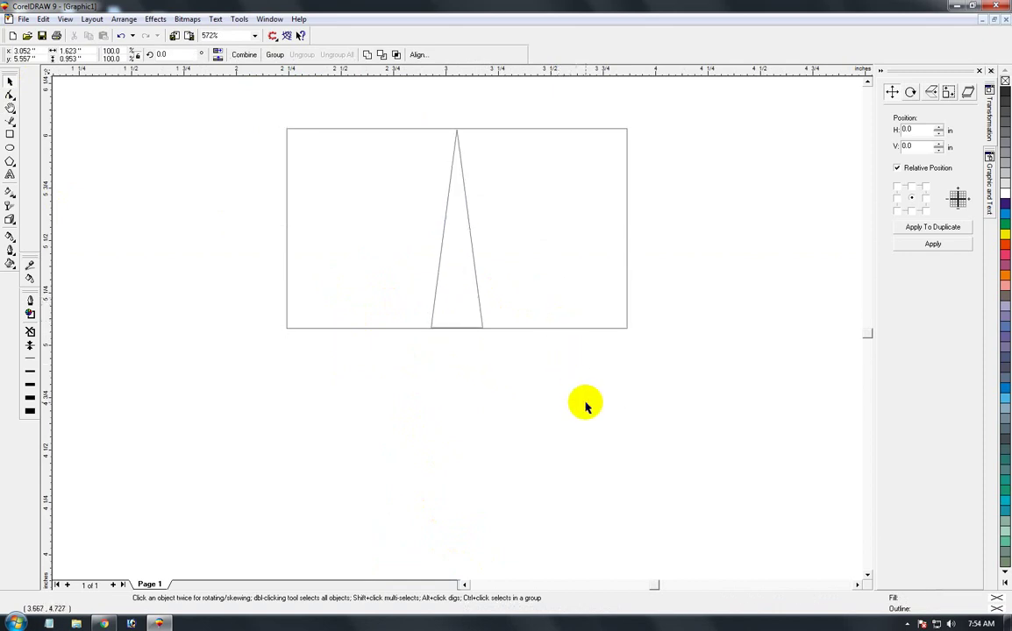
click(471, 324)
drag(456, 228, 460, 339)
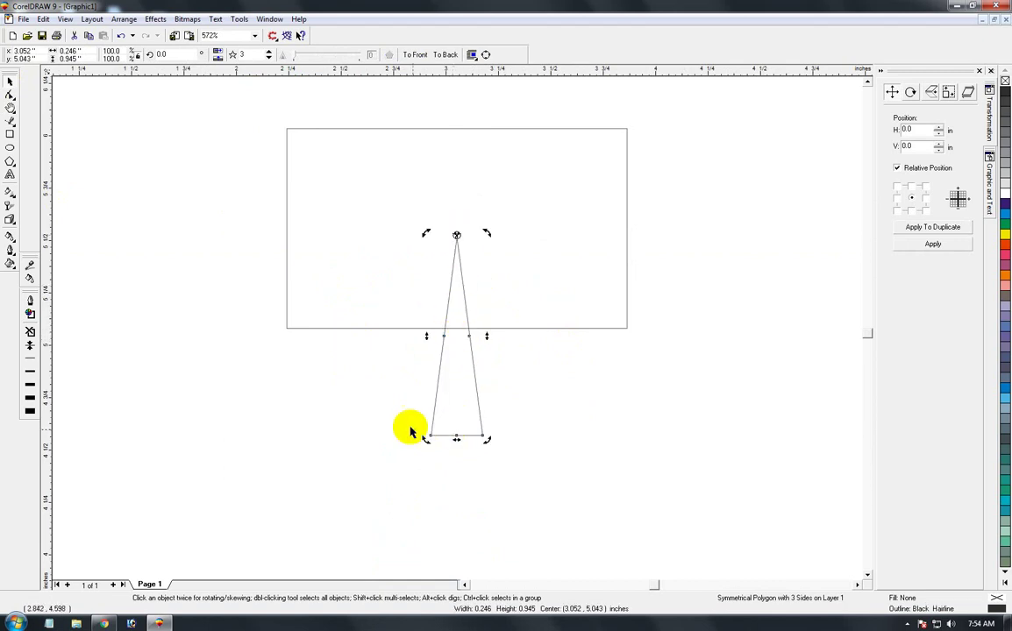
Step: Rotate copies of the triangle about its tip with Ctrl+R to form a full sunburst
drag(425, 438, 510, 431)
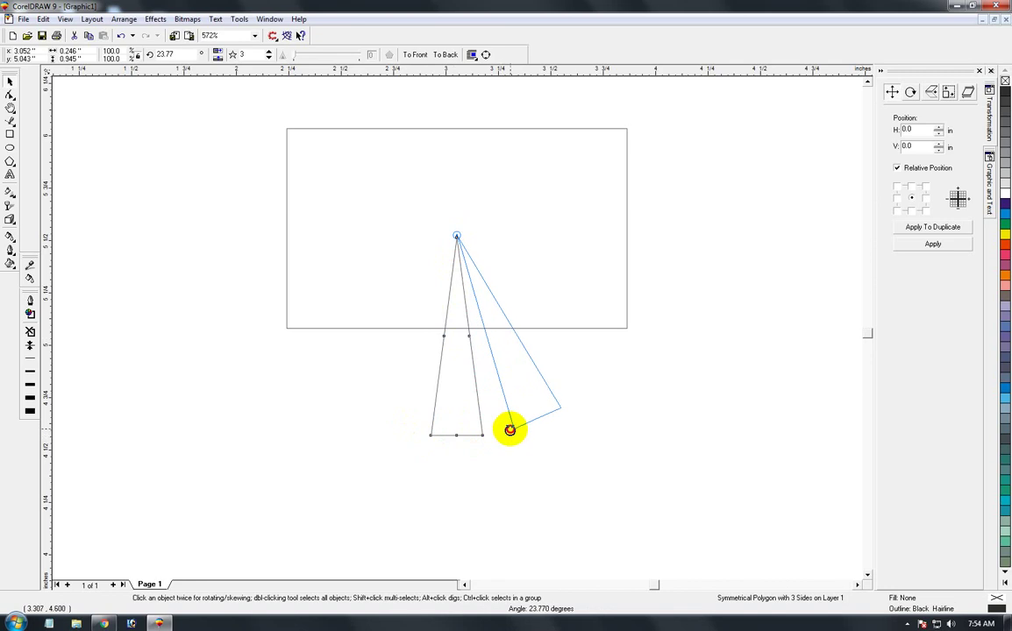
key(ctrl+r)
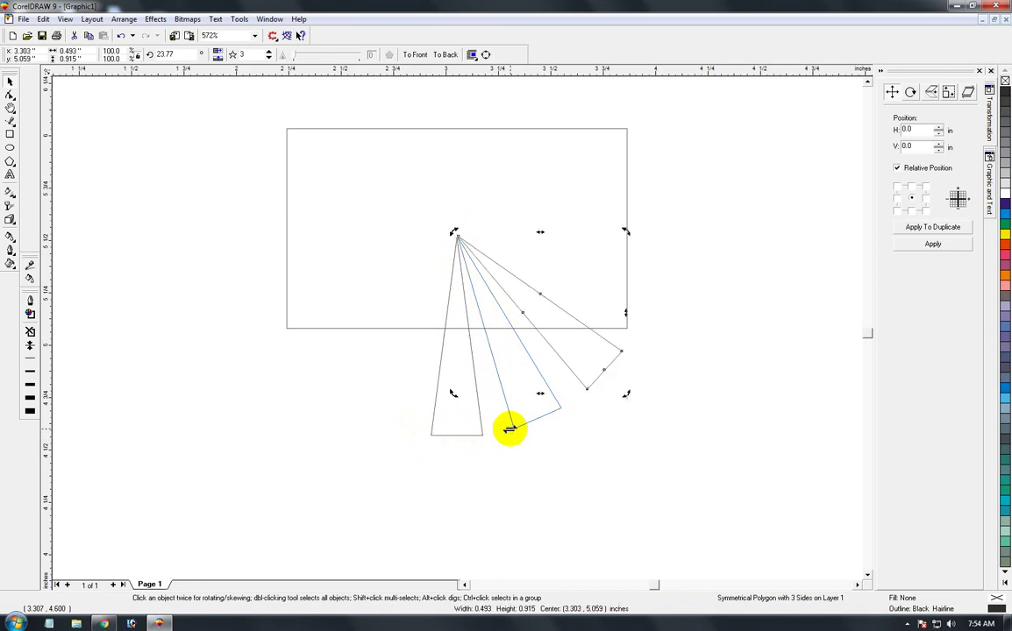
key(ctrl+r)
key(ctrl+r)
key(ctrl+r)
key(ctrl+r)
key(ctrl+r)
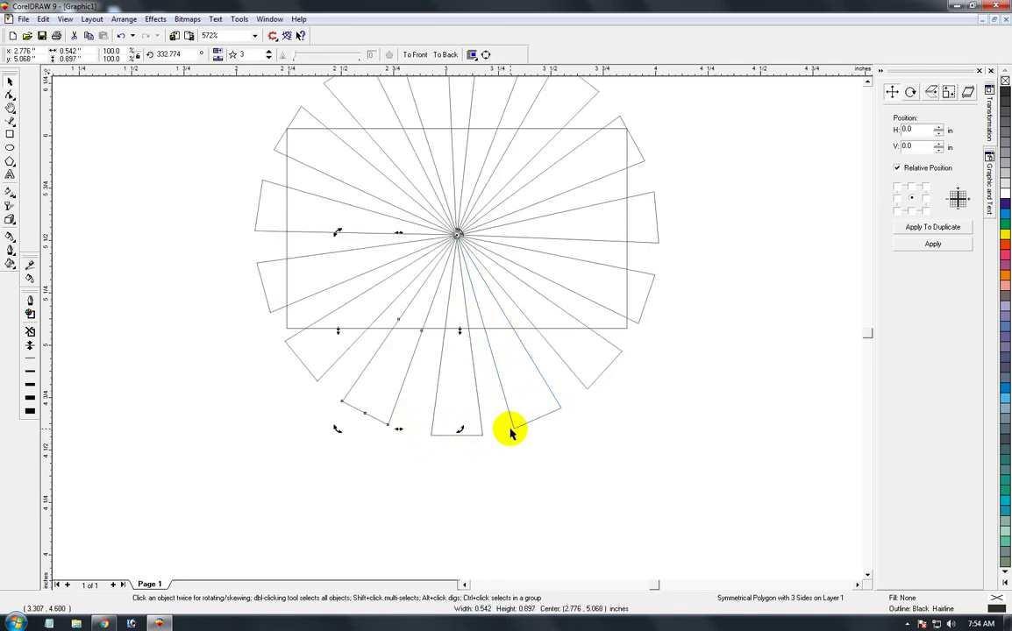
key(ctrl+r)
key(ctrl+z)
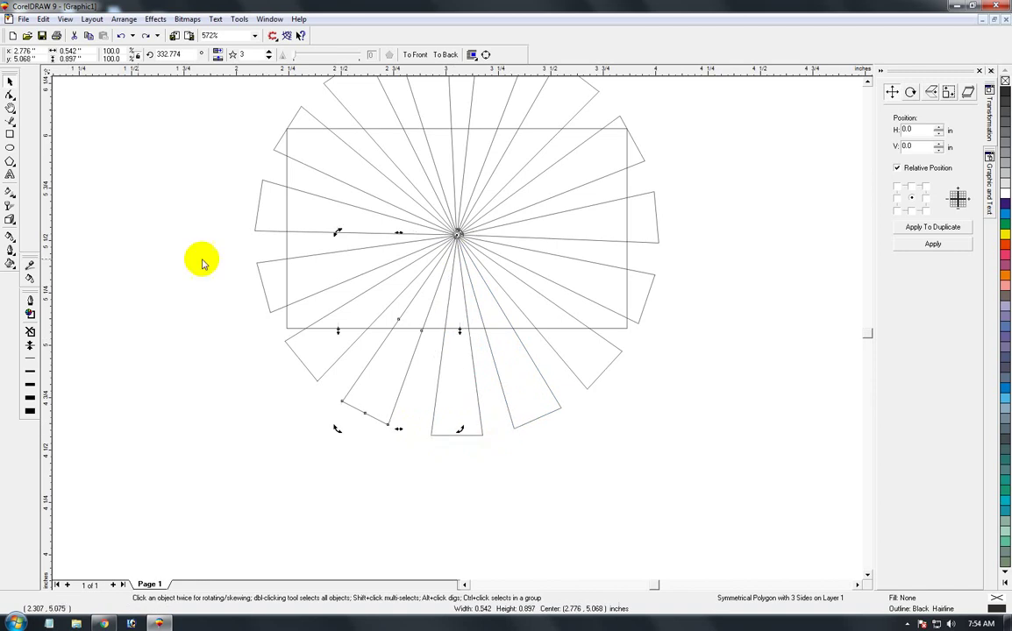
Step: Move the rectangle off to the right of the sunburst
click(82, 149)
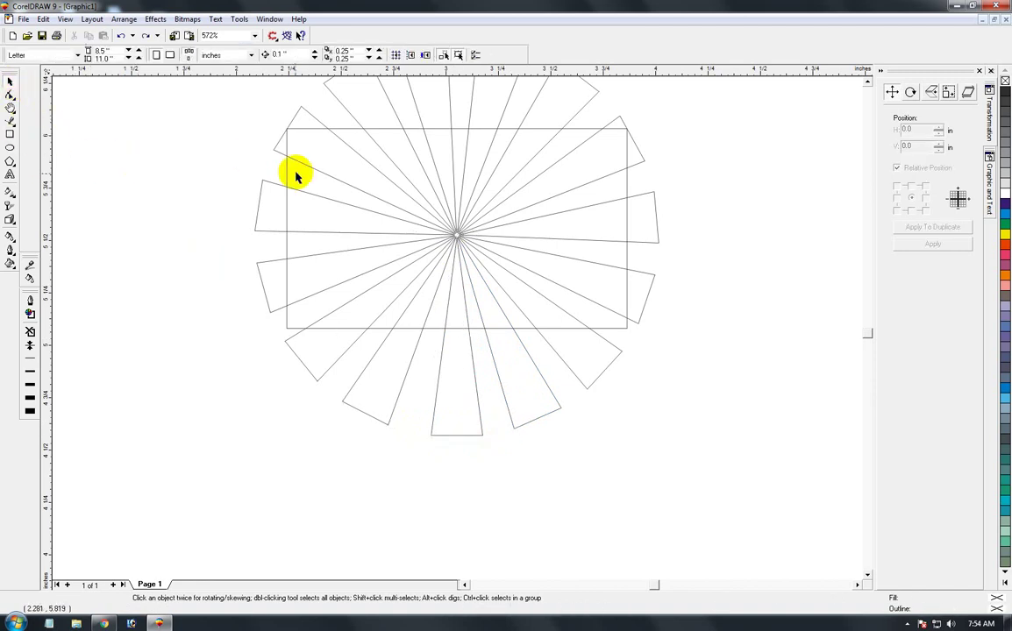
drag(287, 182, 690, 189)
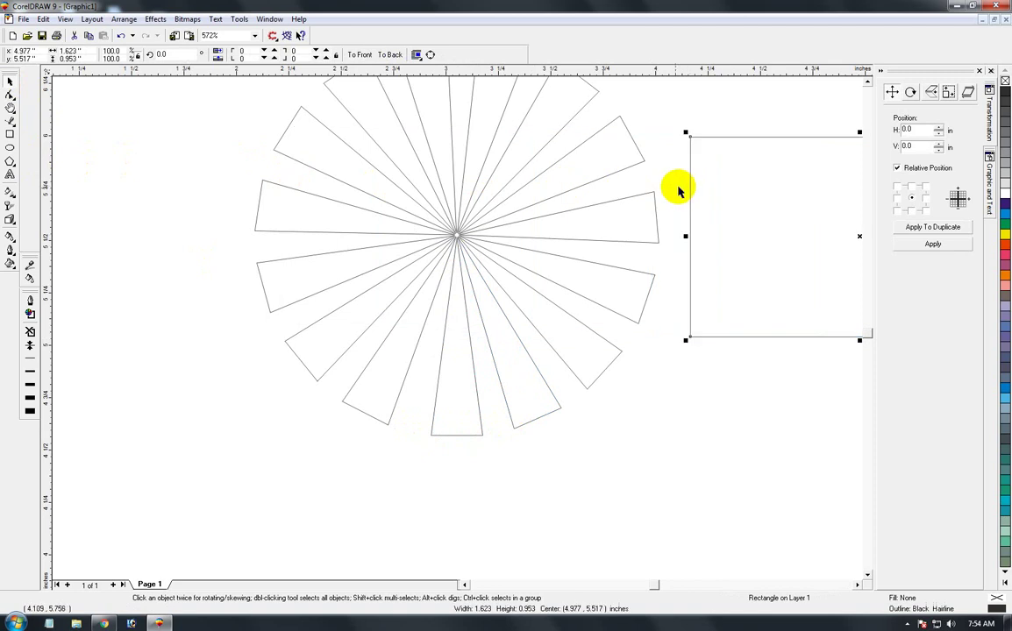
key(shift+F4)
Step: Select all sunburst rays, try several fills, settle on light green, and remove the outline
click(342, 279)
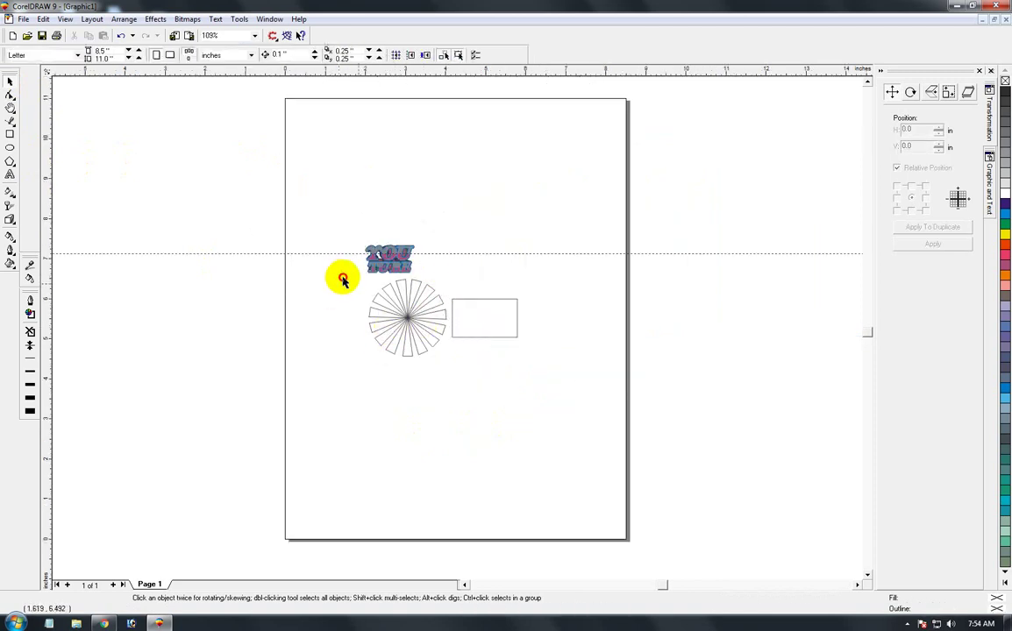
drag(339, 277, 452, 376)
drag(447, 379, 450, 384)
key(Delete)
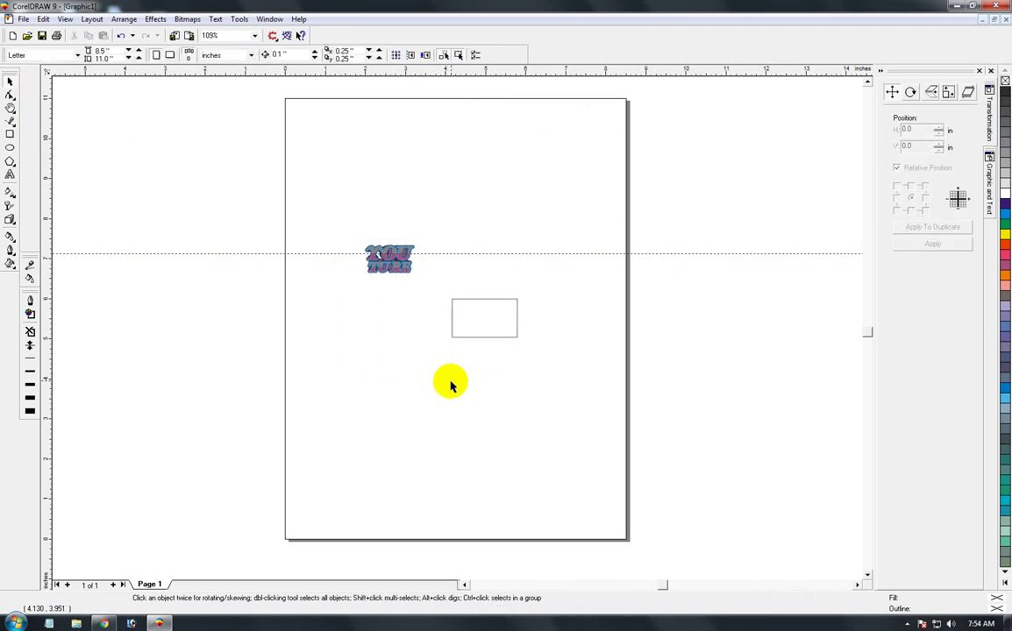
key(ctrl+z)
click(1004, 236)
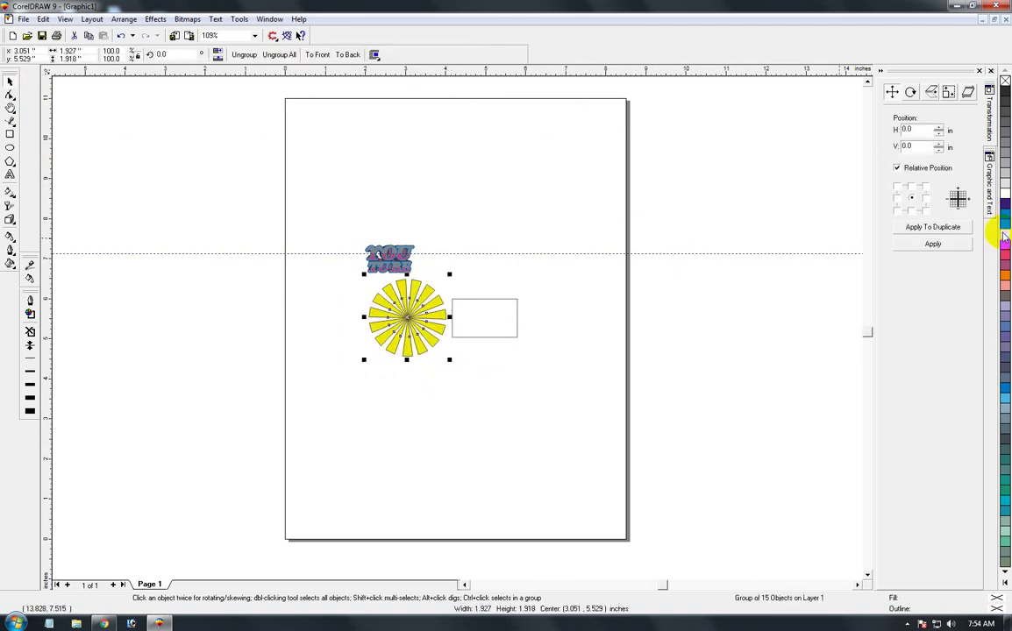
click(1005, 249)
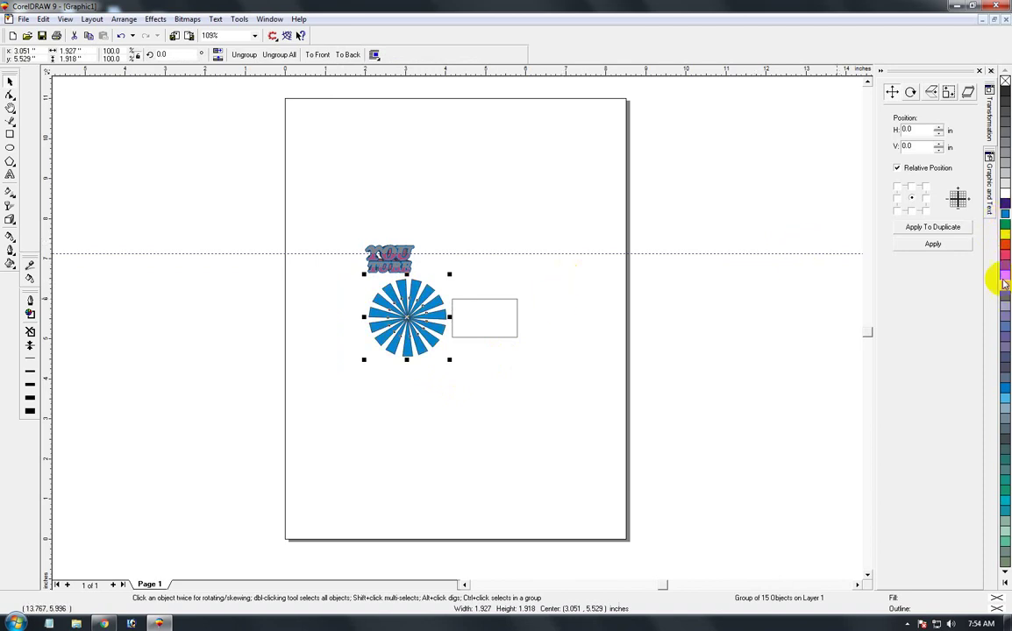
click(1002, 567)
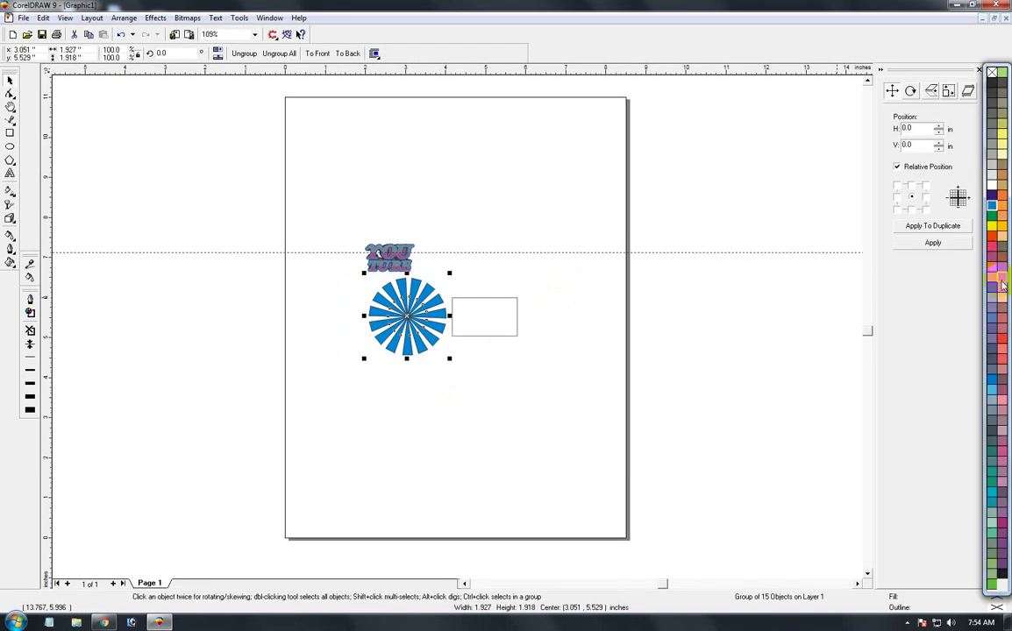
click(1002, 285)
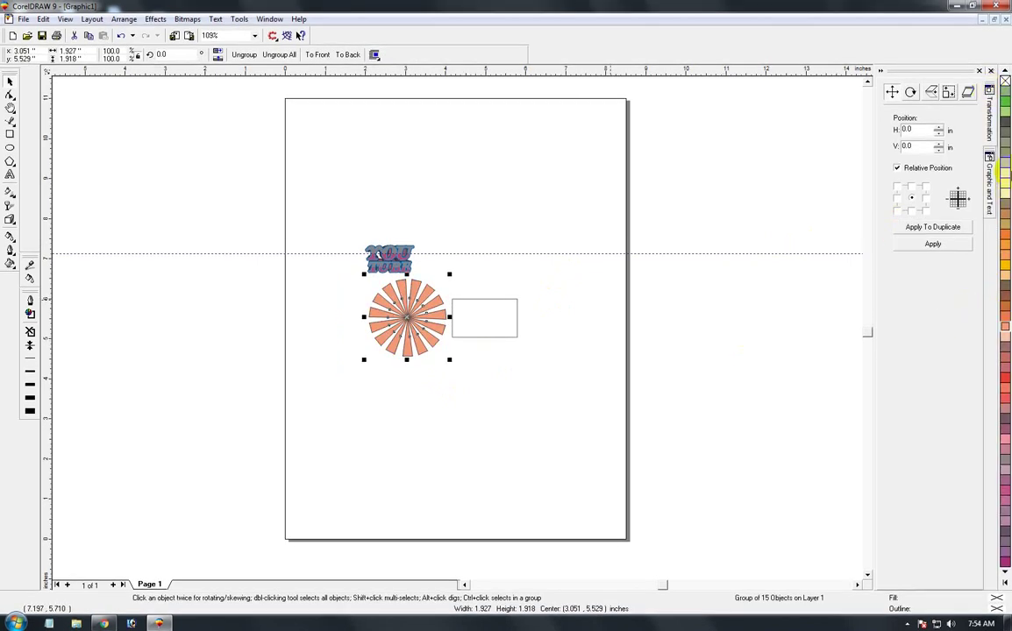
click(1004, 191)
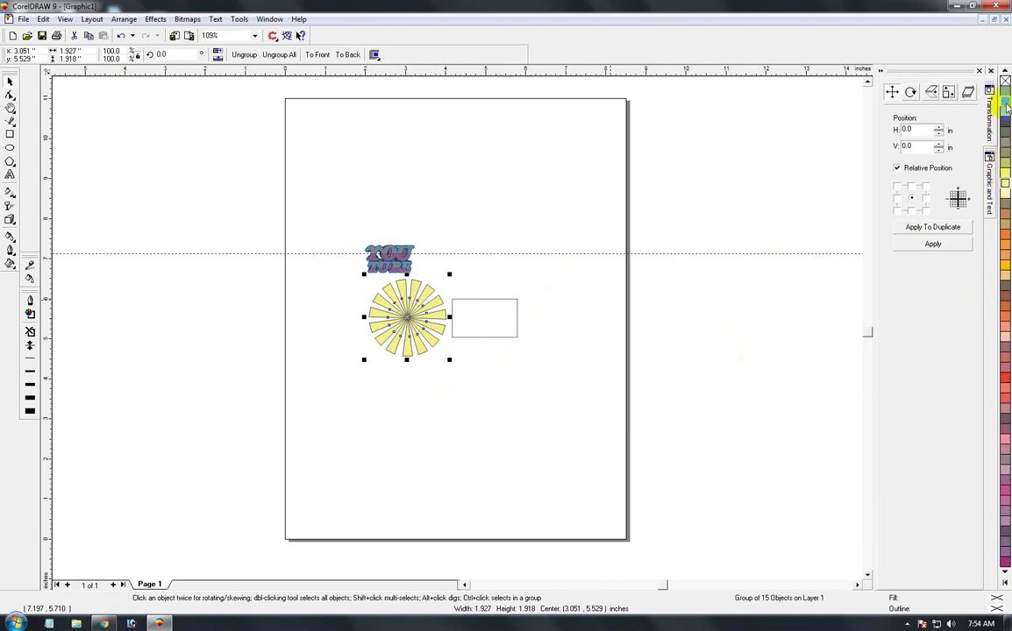
click(1006, 107)
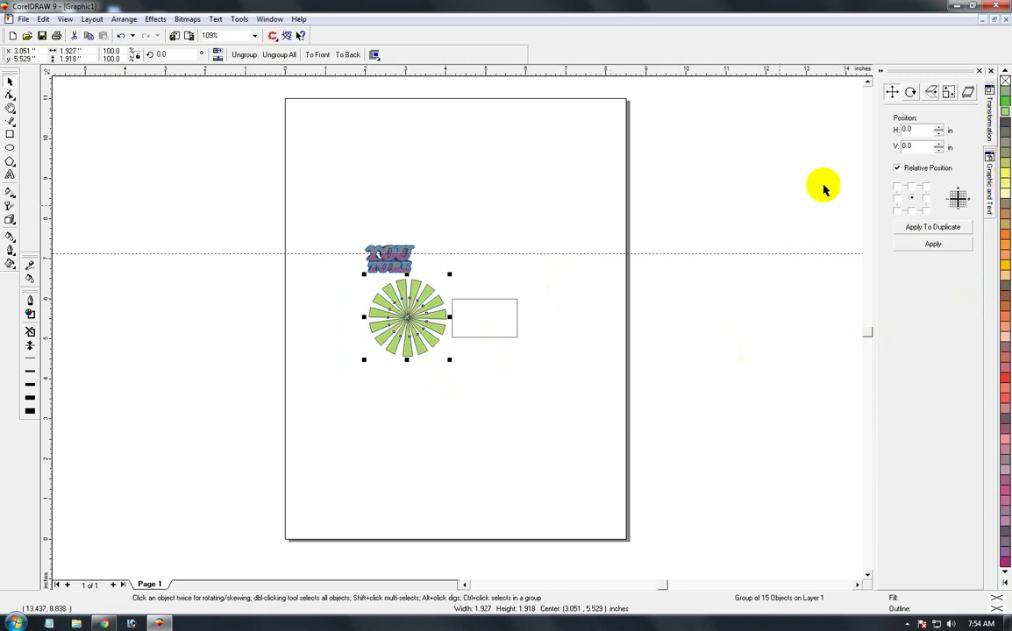
right_click(1005, 77)
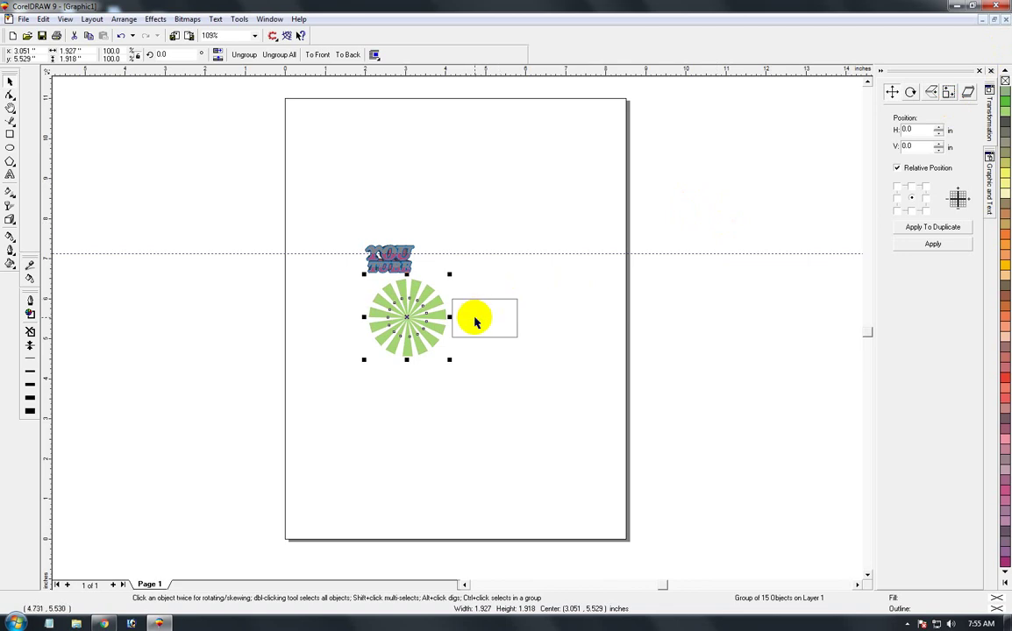
Step: Open a Fountain Fill for the rectangle set to Radial with a Custom blend
click(478, 321)
click(481, 342)
click(483, 299)
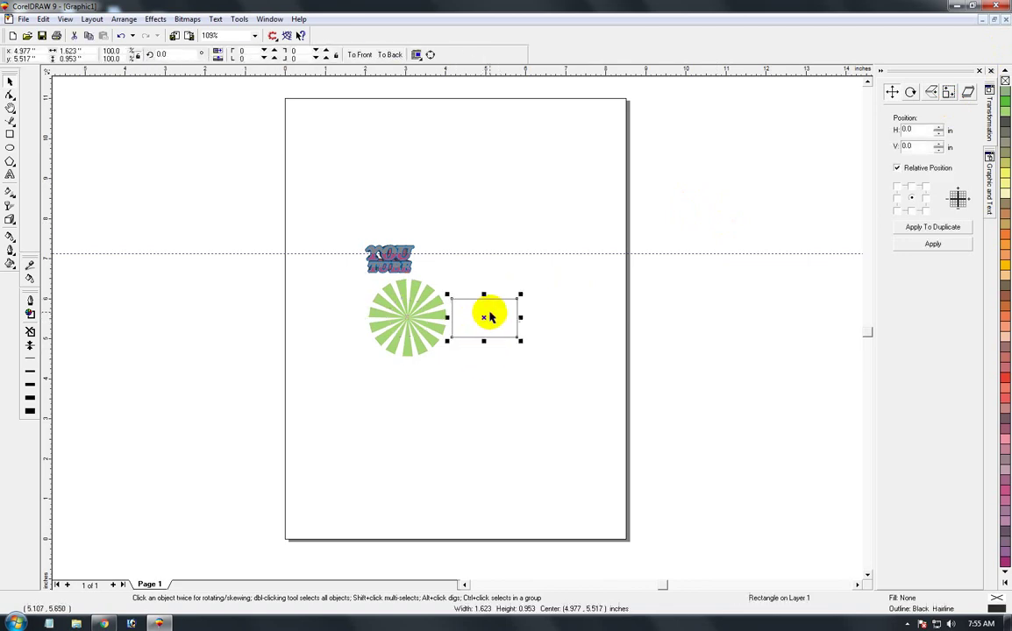
click(27, 360)
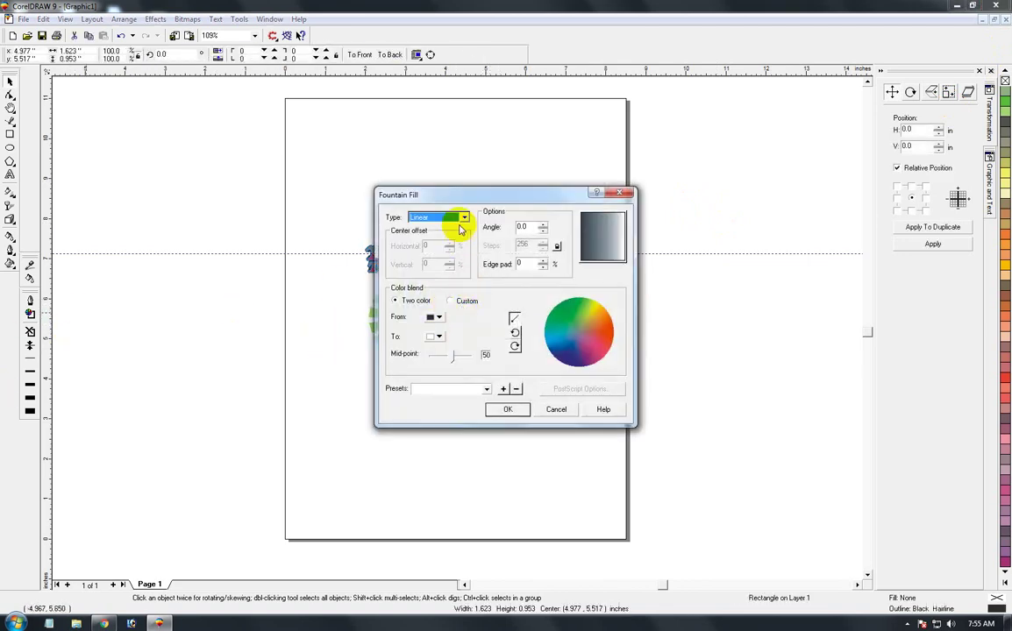
click(462, 219)
click(442, 235)
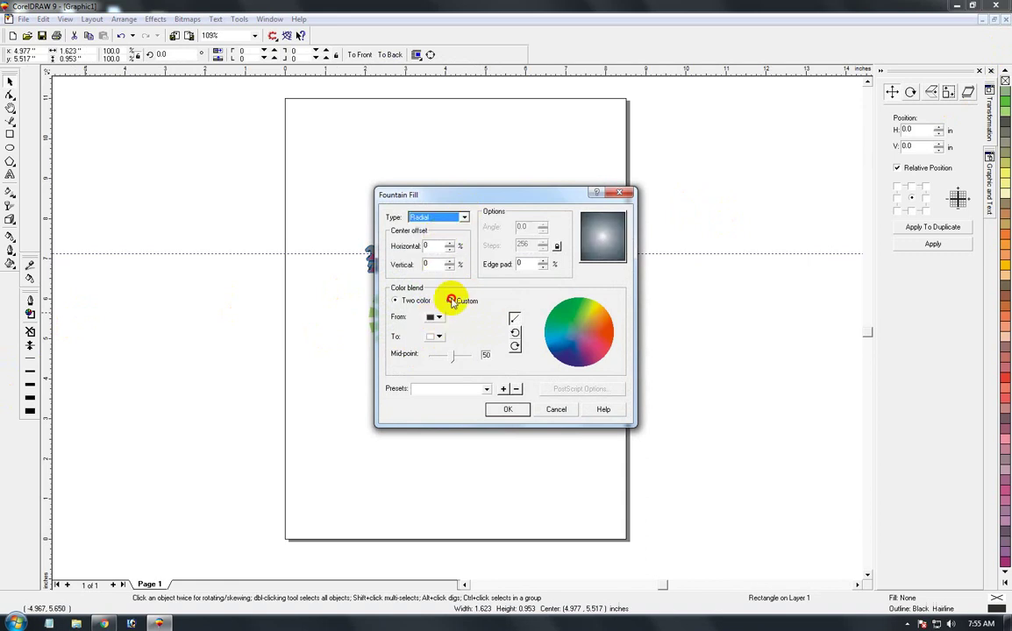
click(451, 301)
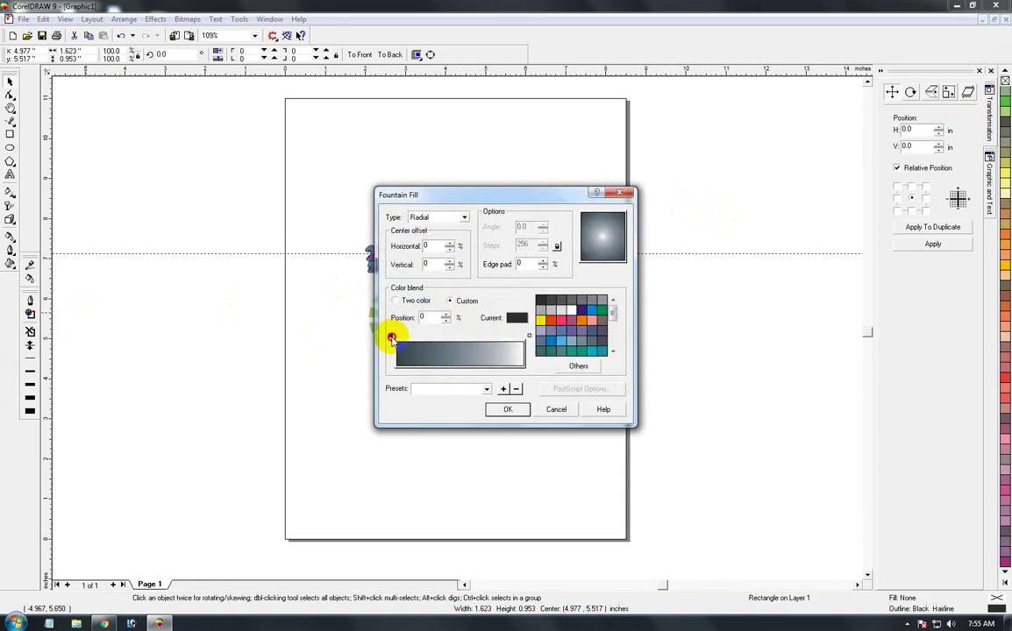
Step: Set the gradient stops to salmon and light orange, move orange inward, and apply
click(613, 350)
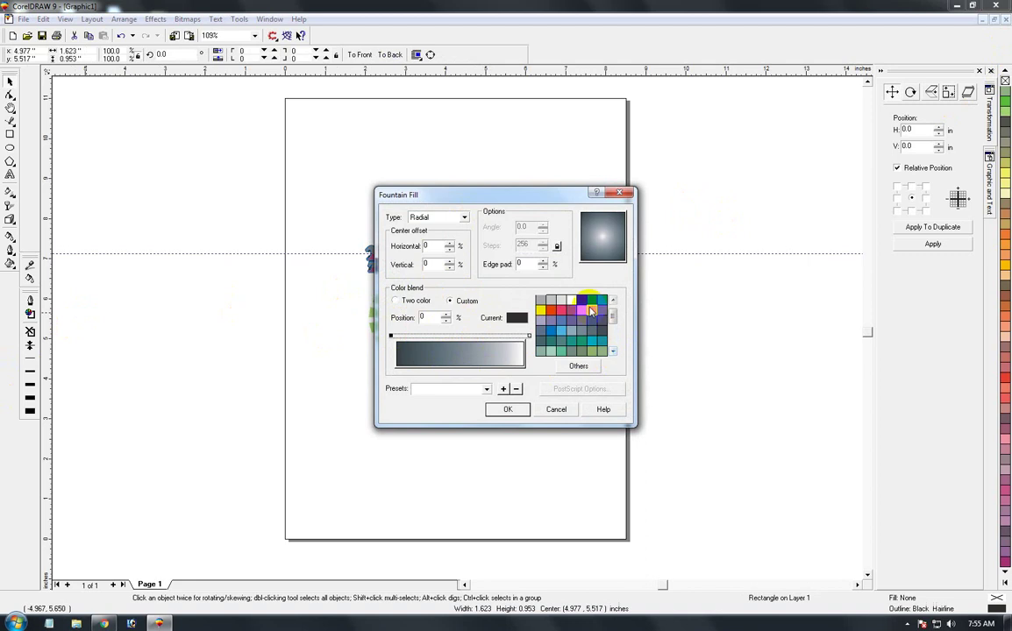
click(591, 311)
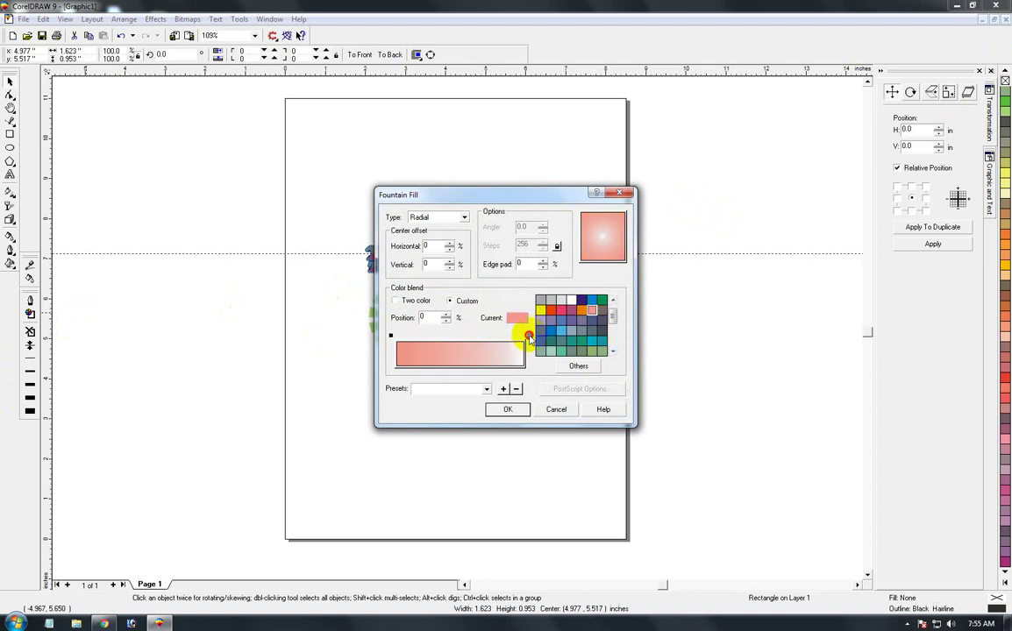
click(529, 336)
click(613, 349)
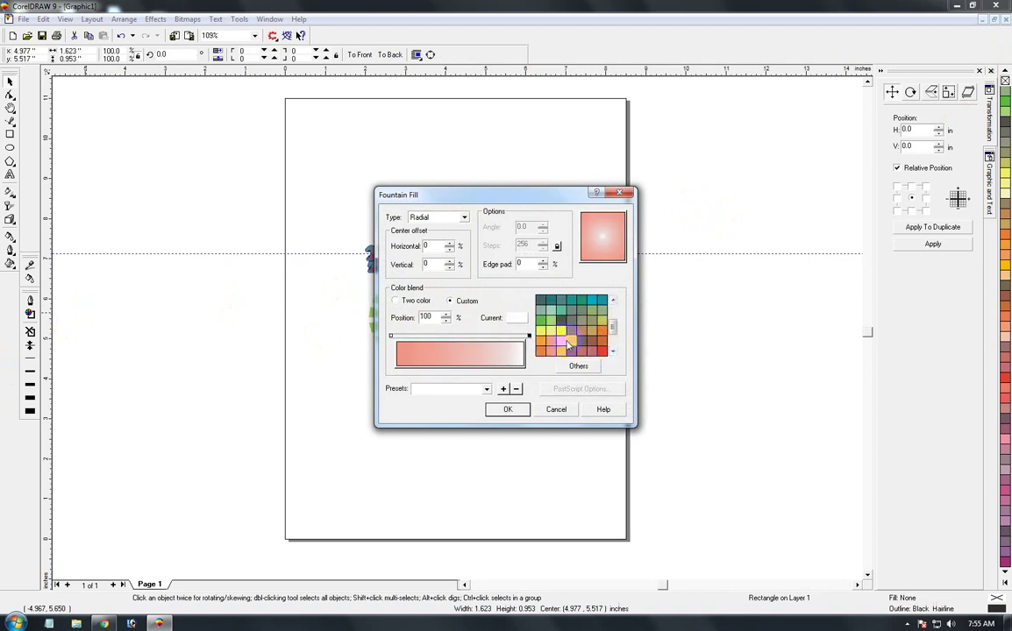
click(569, 342)
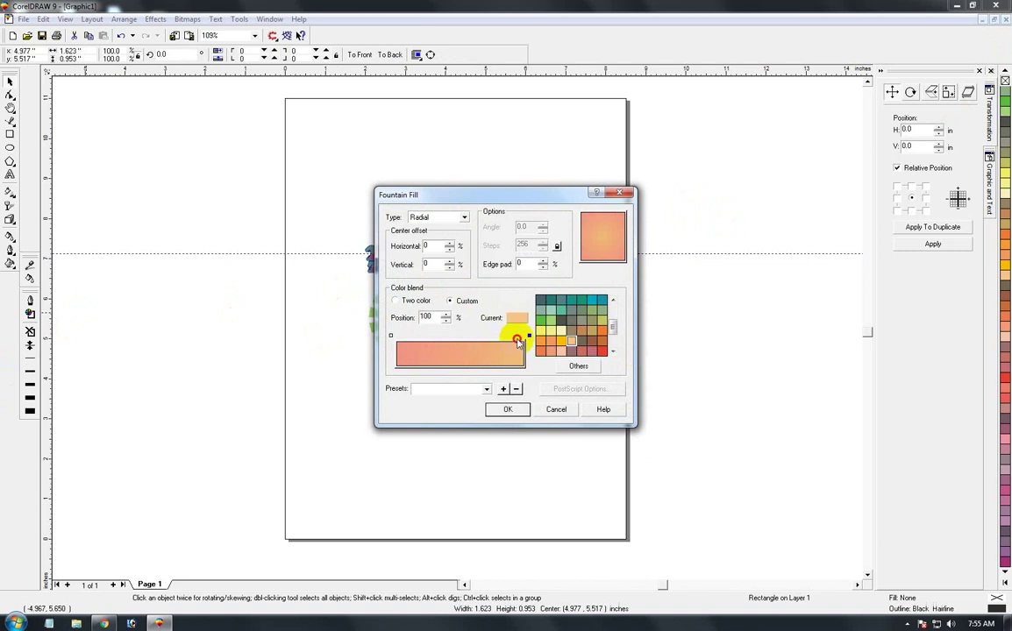
drag(522, 337, 462, 337)
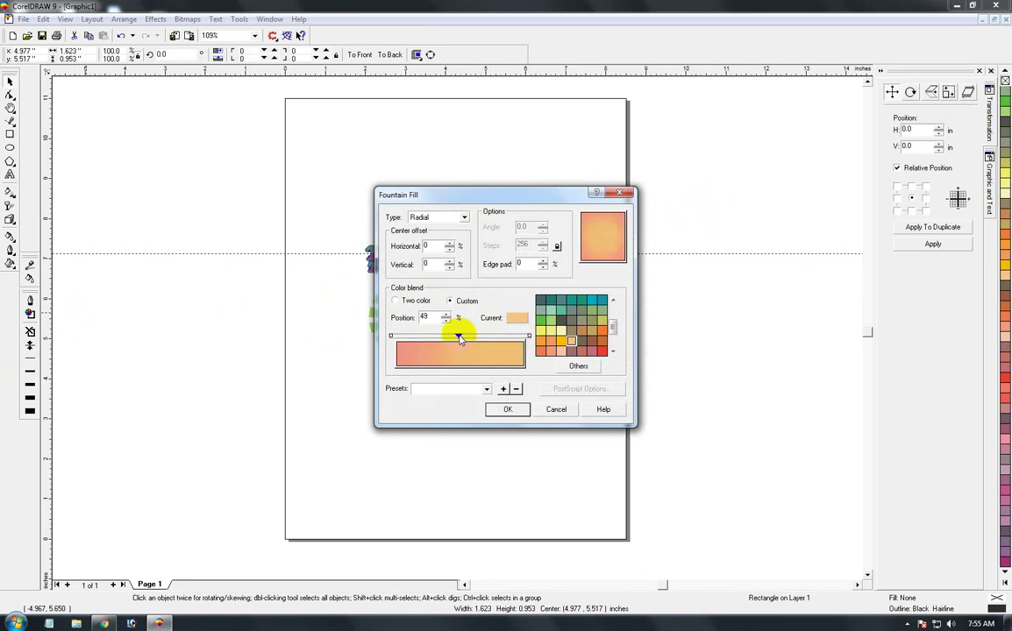
click(507, 410)
Step: PowerClip the green sunburst inside the rectangle and move it to the centre
click(424, 328)
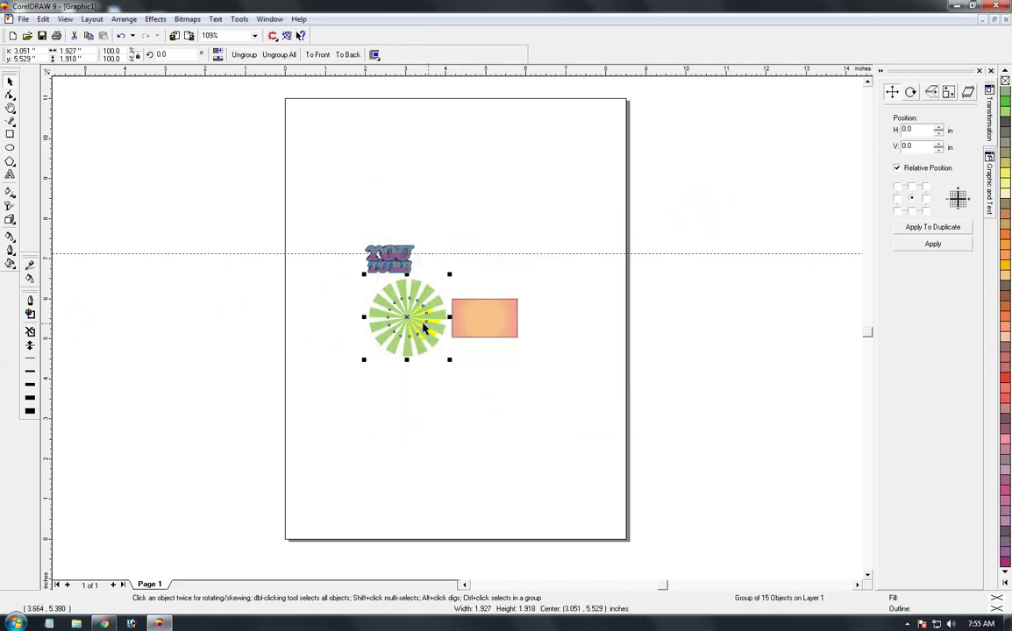
click(489, 329)
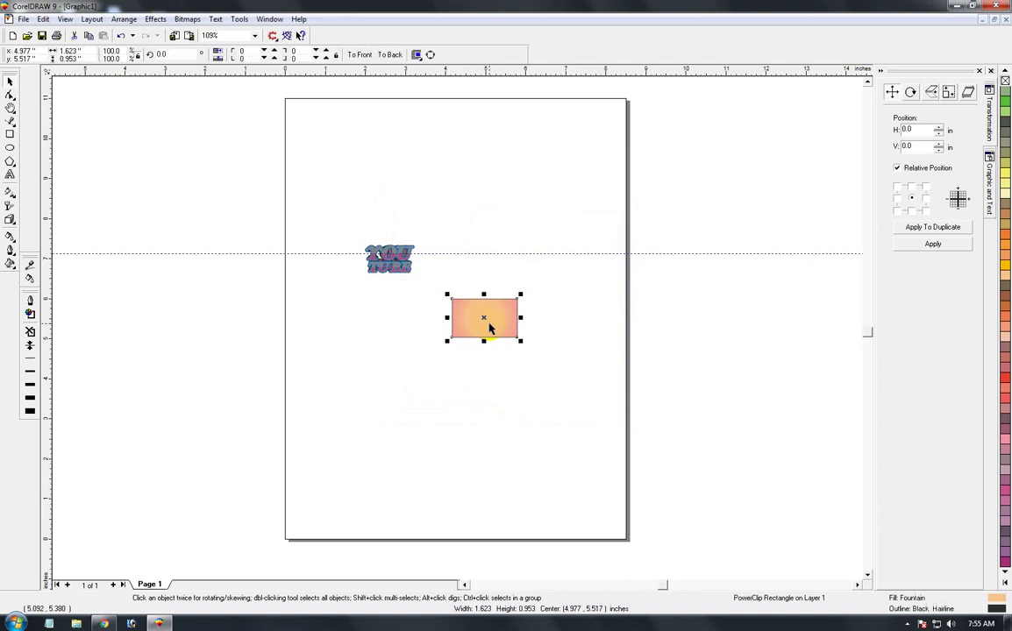
ctrl+click(488, 327)
drag(402, 328, 474, 327)
Step: Finish the PowerClip edit and fill the clipped rectangle solid light orange
ctrl+click(474, 326)
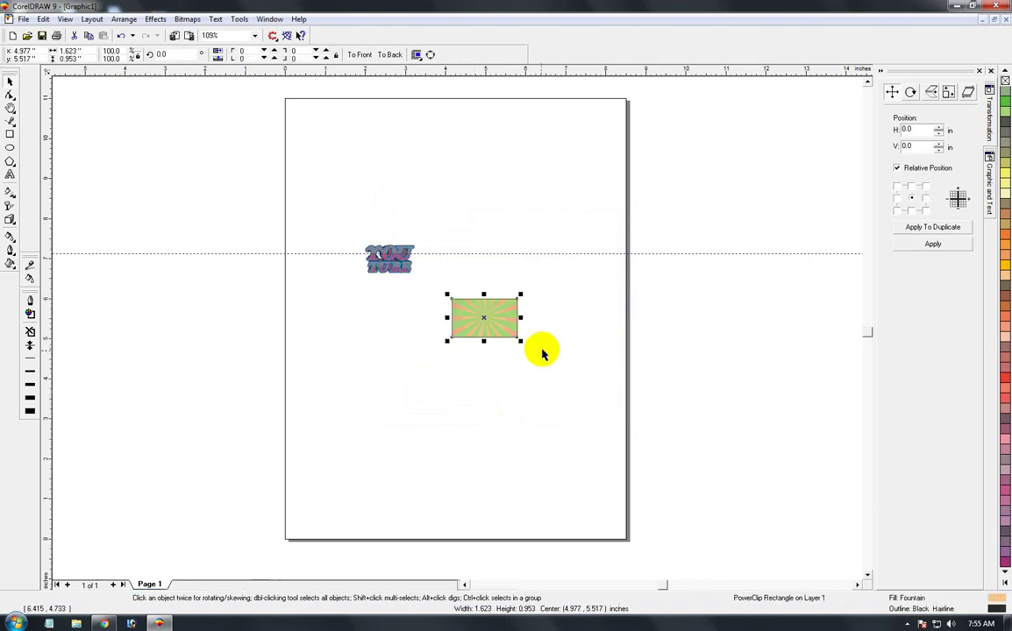
key(F2)
drag(429, 288, 553, 365)
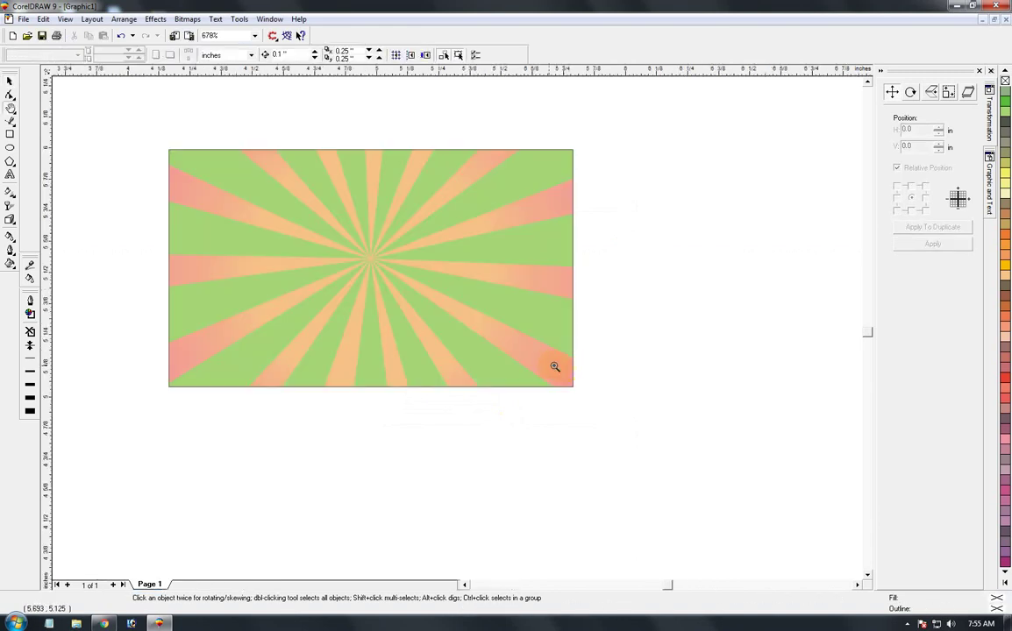
click(9, 81)
click(251, 231)
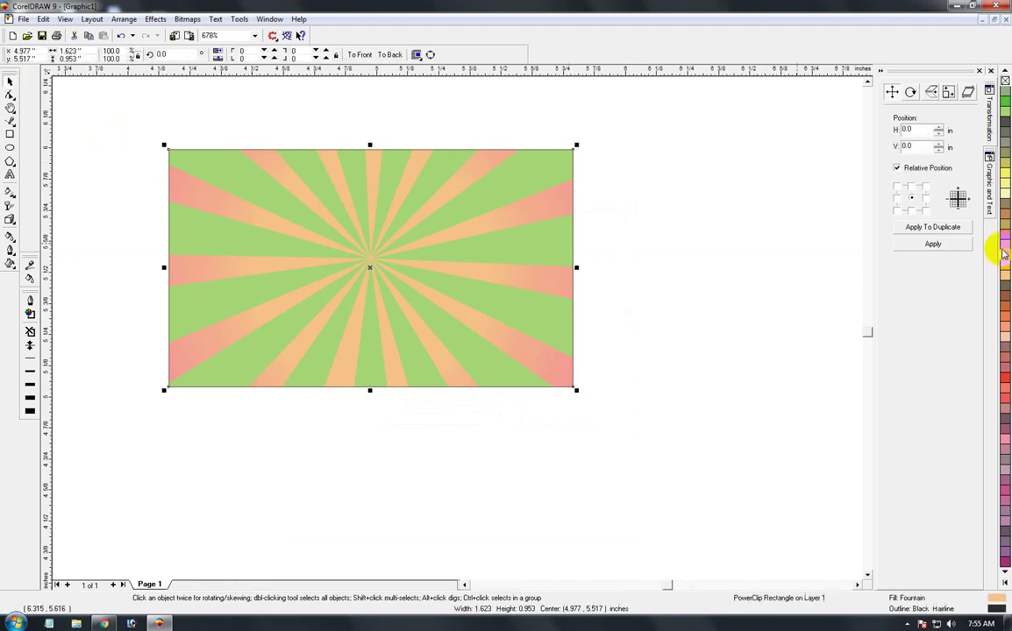
click(1002, 249)
key(Escape)
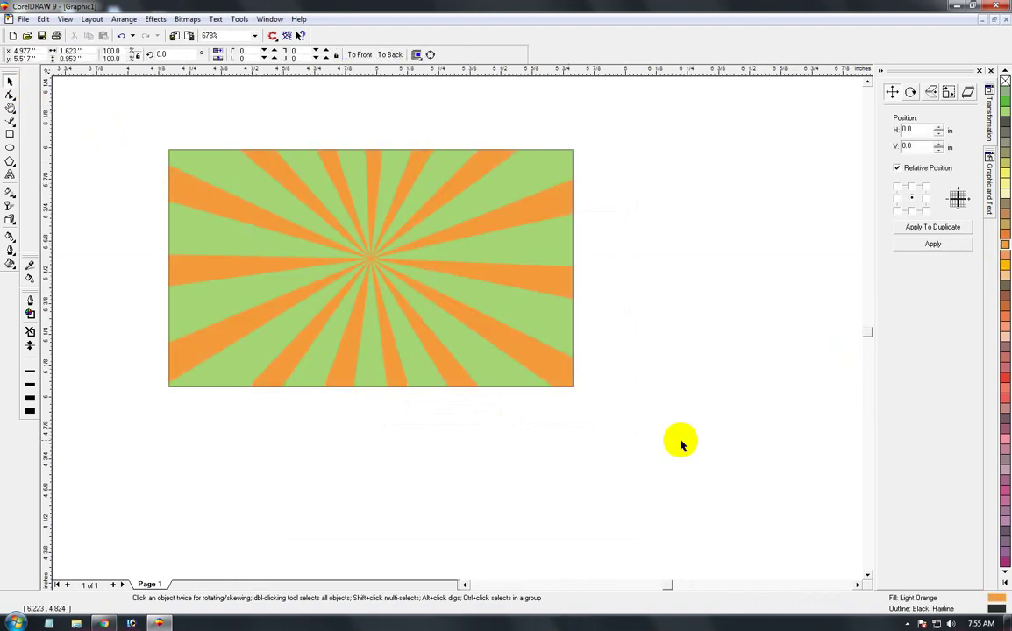
key(shift+F4)
Step: Select the YOU TUBE text group, delete it, and undo the deletion
click(454, 314)
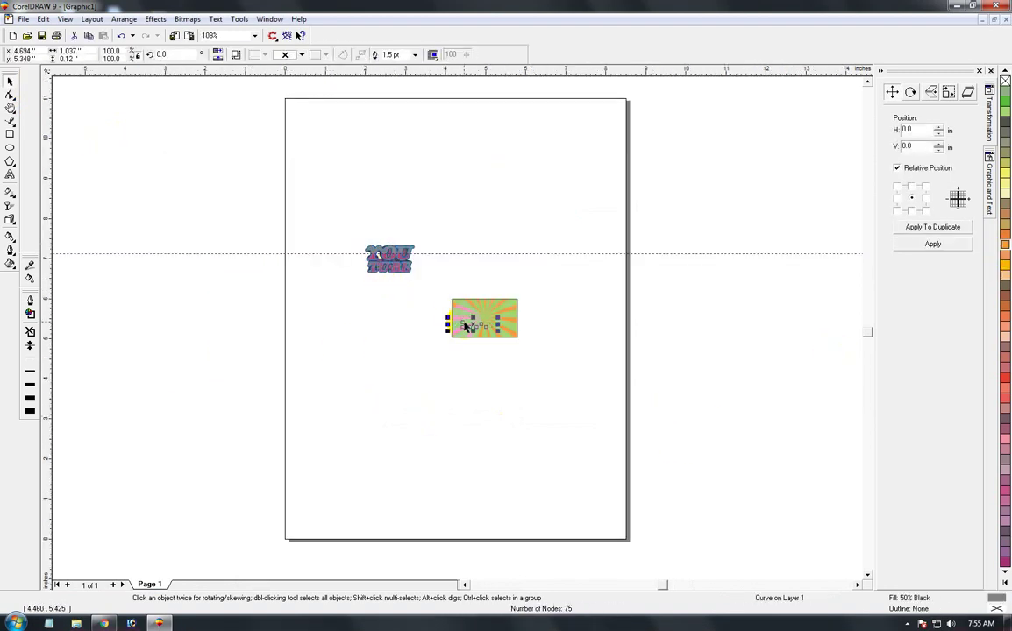
drag(327, 232, 438, 326)
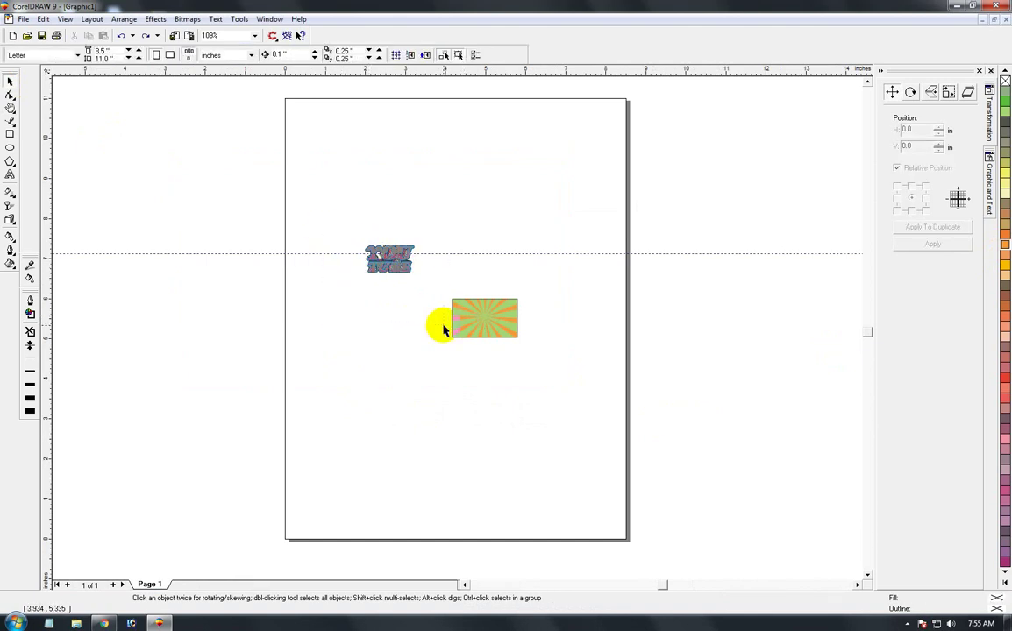
key(Delete)
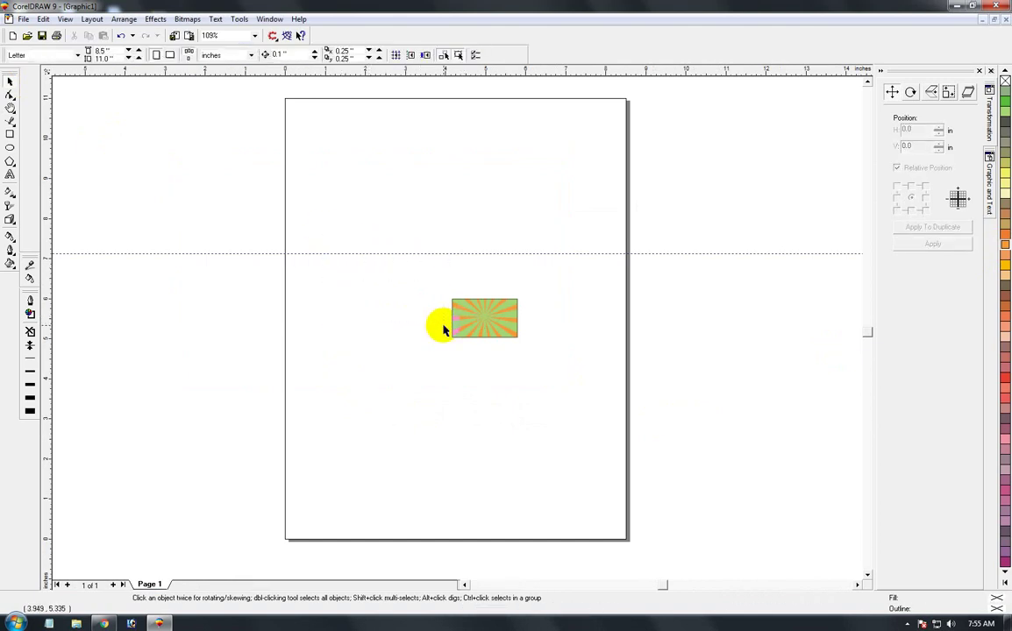
key(ctrl+z)
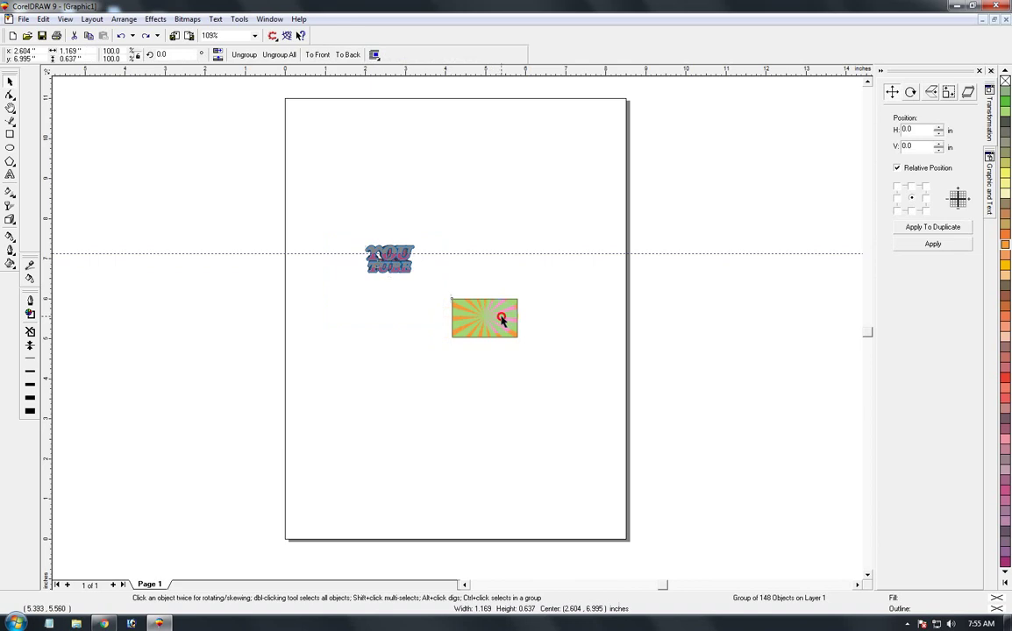
Step: Centre the YOU TUBE logo horizontally and vertically on the sunburst rectangle
shift+click(502, 321)
key(c)
key(e)
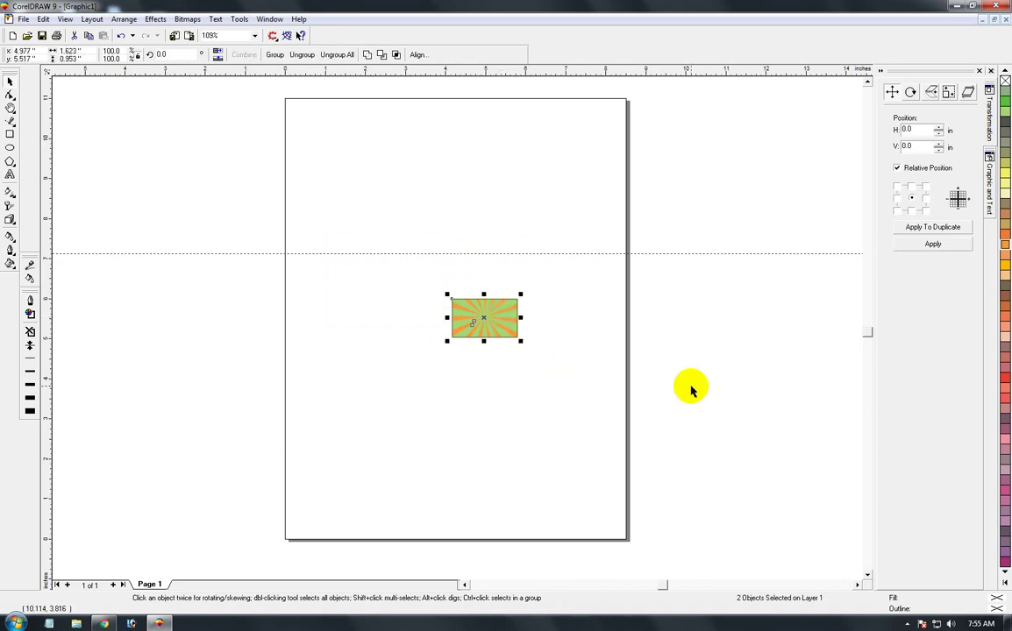
click(688, 389)
key(ctrl+z)
click(684, 389)
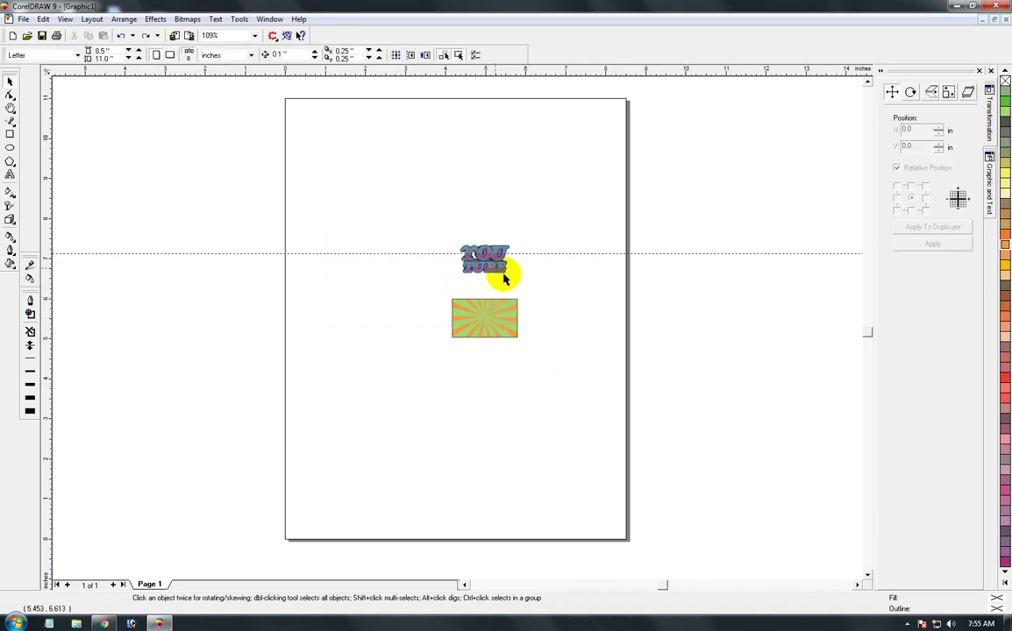
click(479, 259)
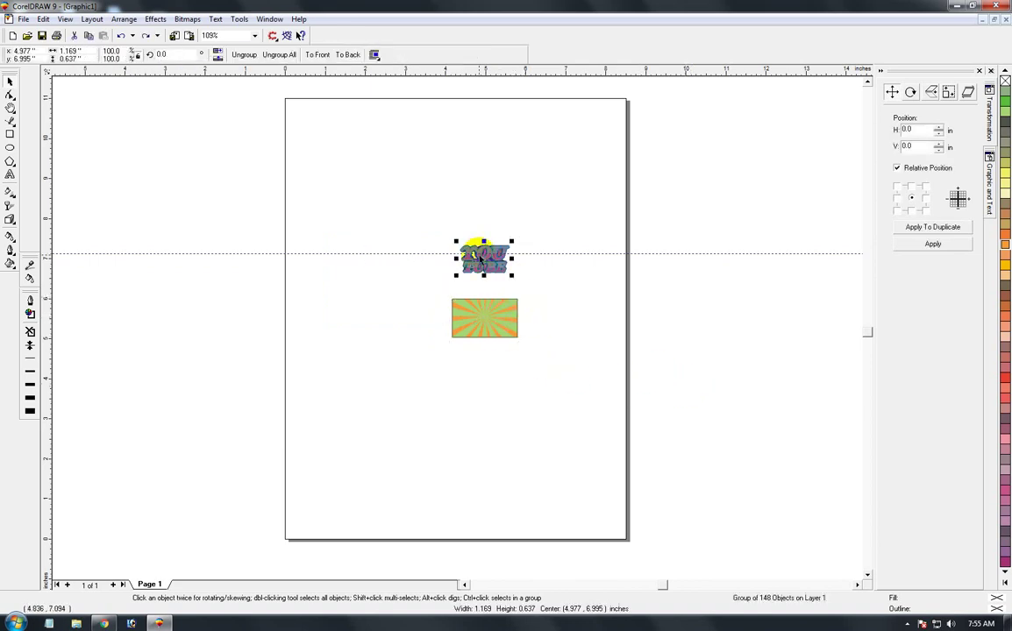
shift+click(503, 319)
key(c)
key(e)
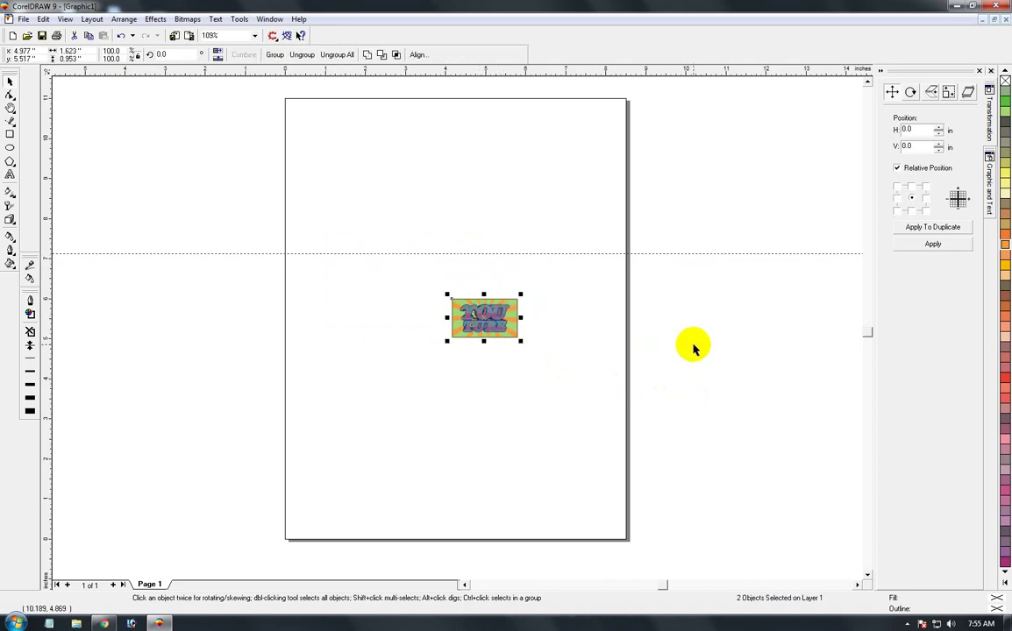
click(688, 351)
Step: Shrink the YOU TUBE logo slightly and tilt it about 13 degrees
key(z)
drag(382, 252, 549, 354)
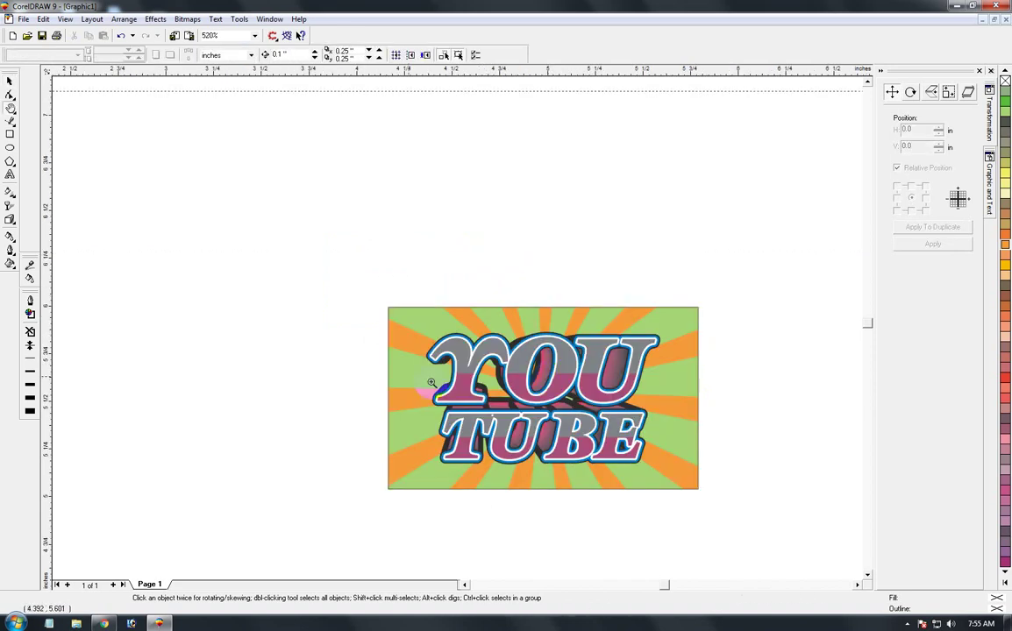
drag(334, 277, 679, 547)
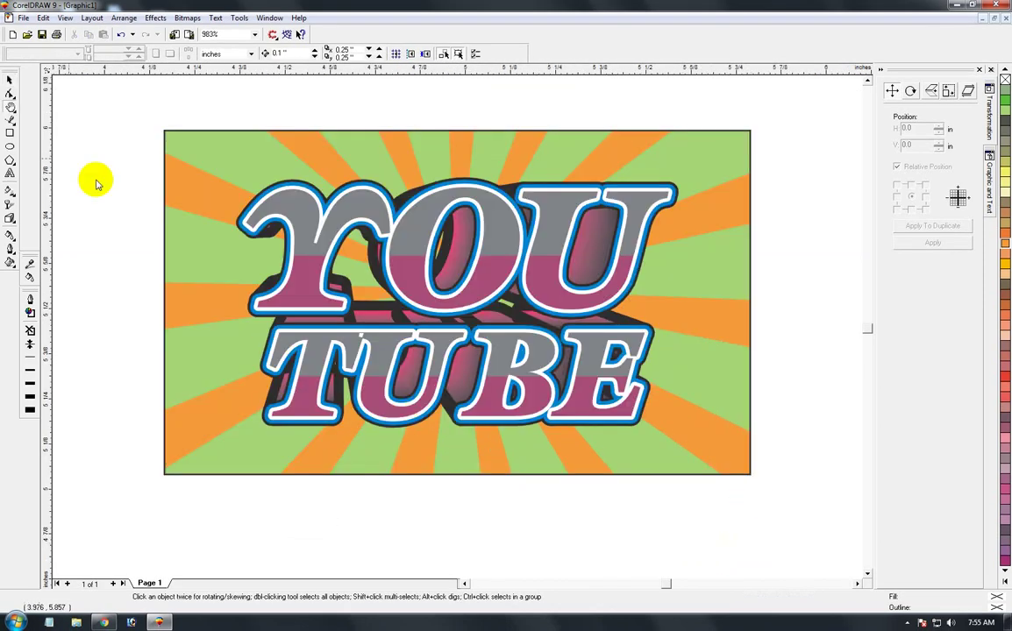
click(13, 81)
click(519, 254)
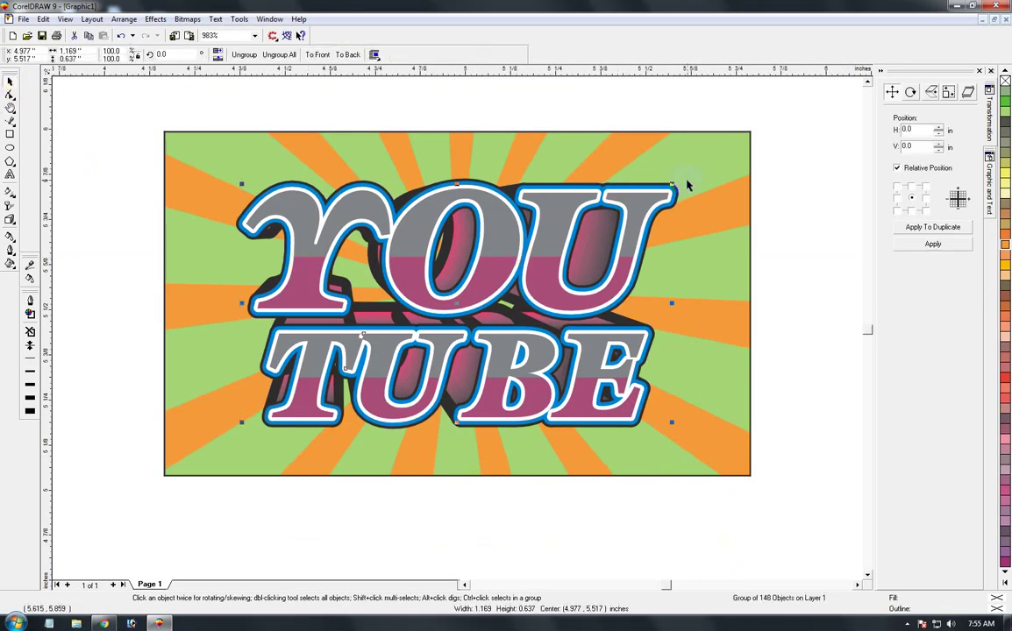
drag(670, 186, 628, 207)
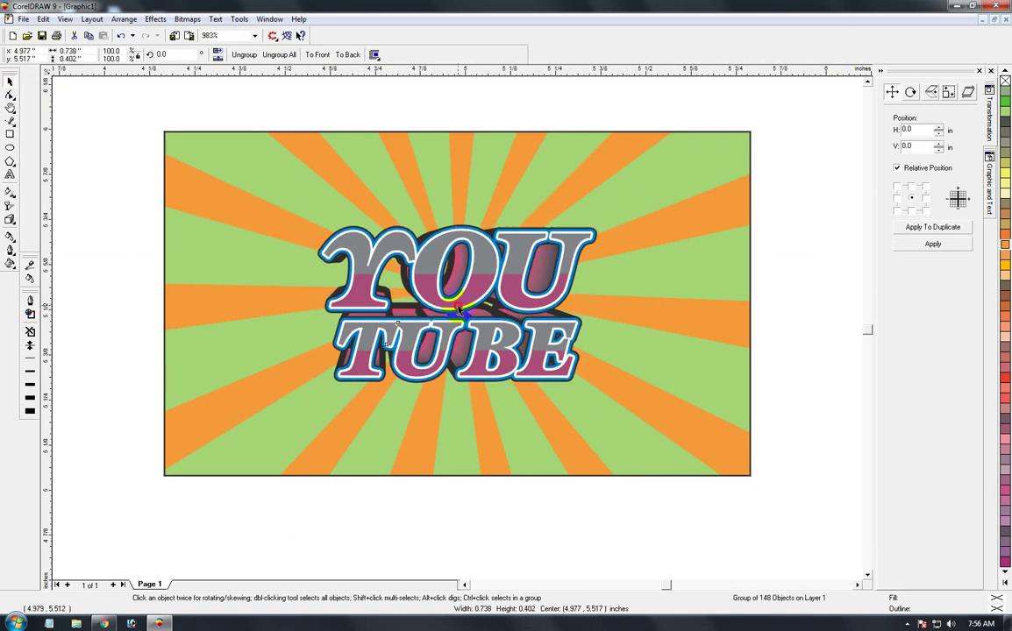
drag(593, 230, 570, 200)
click(443, 503)
scroll(442, 503, down, 2)
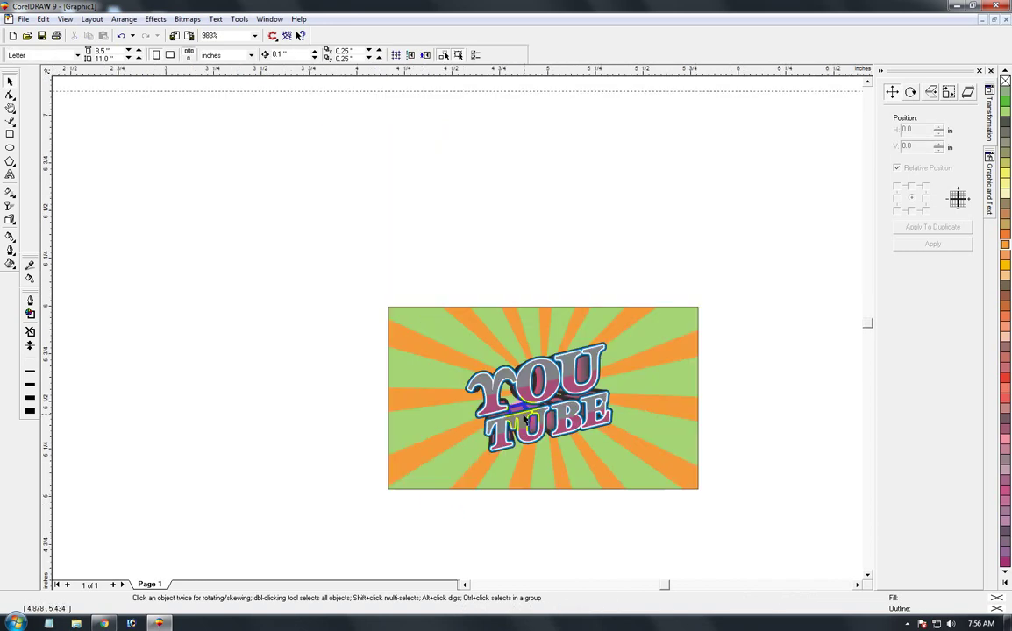
scroll(631, 455, down, 3)
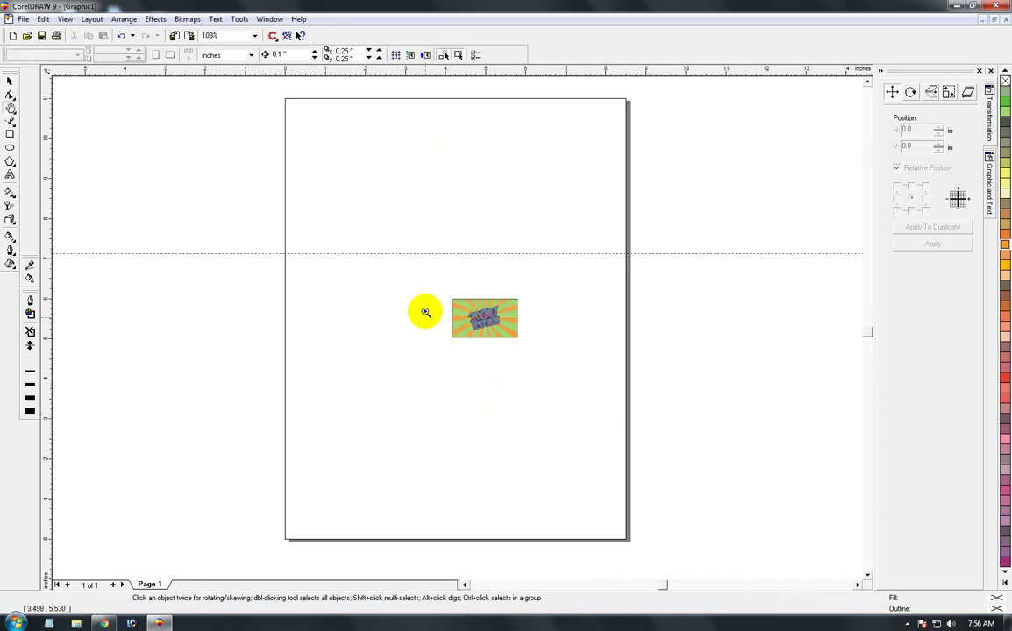
scroll(391, 257, up, 5)
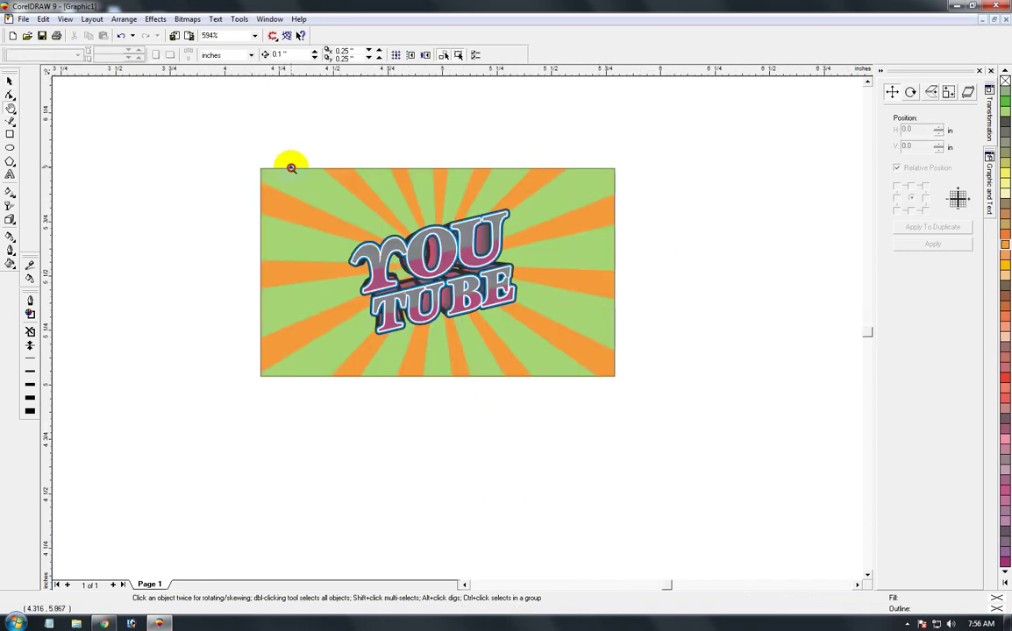
drag(291, 166, 589, 407)
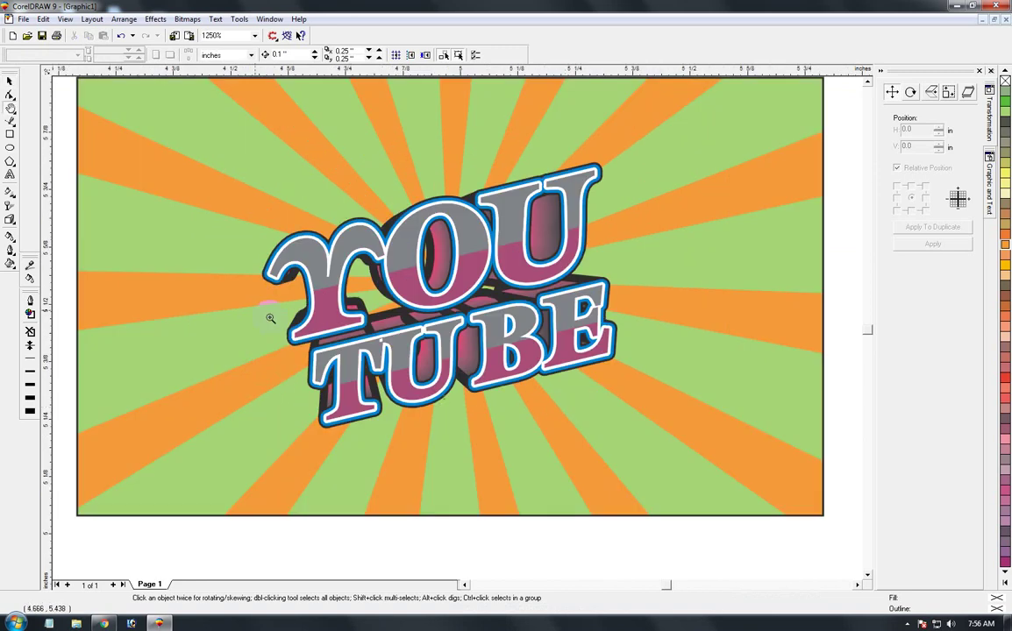
Step: Draw a six-sided polygon left of the logo and reshape it into a star
click(10, 163)
click(38, 164)
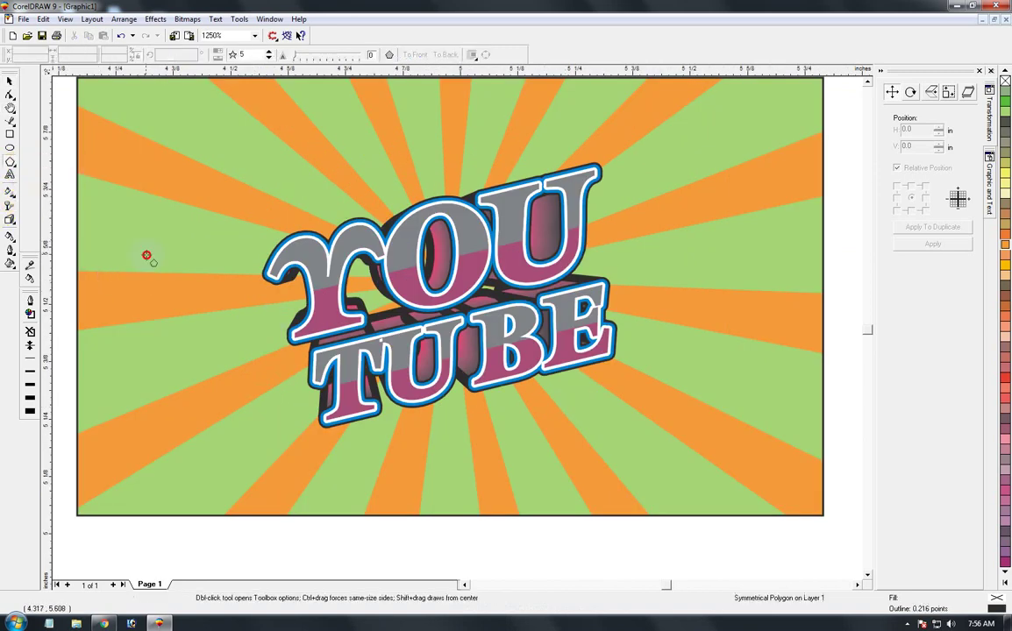
drag(147, 255, 371, 450)
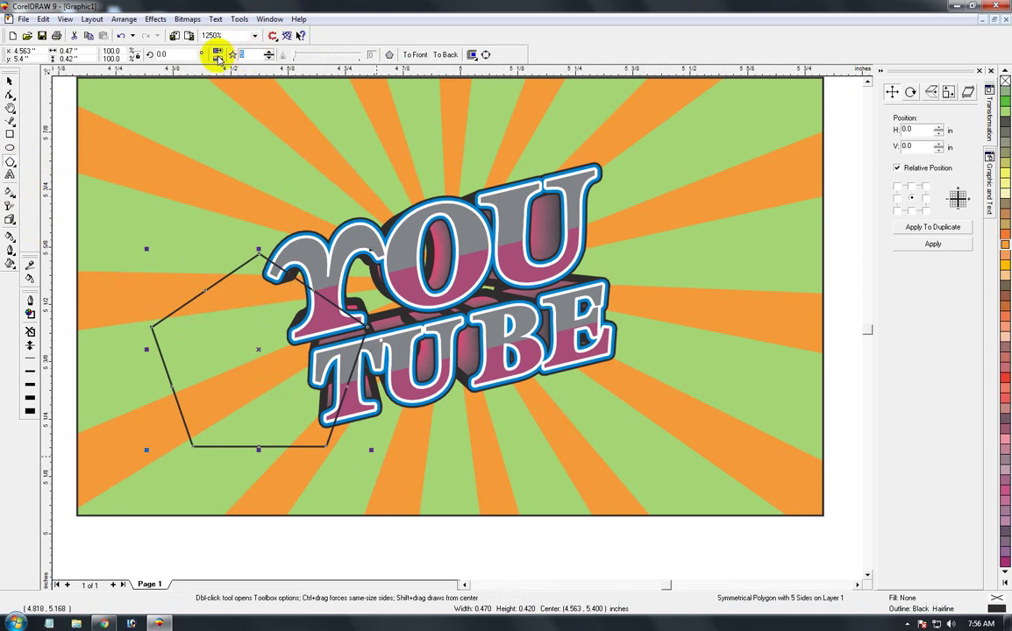
text(6)
key(Return)
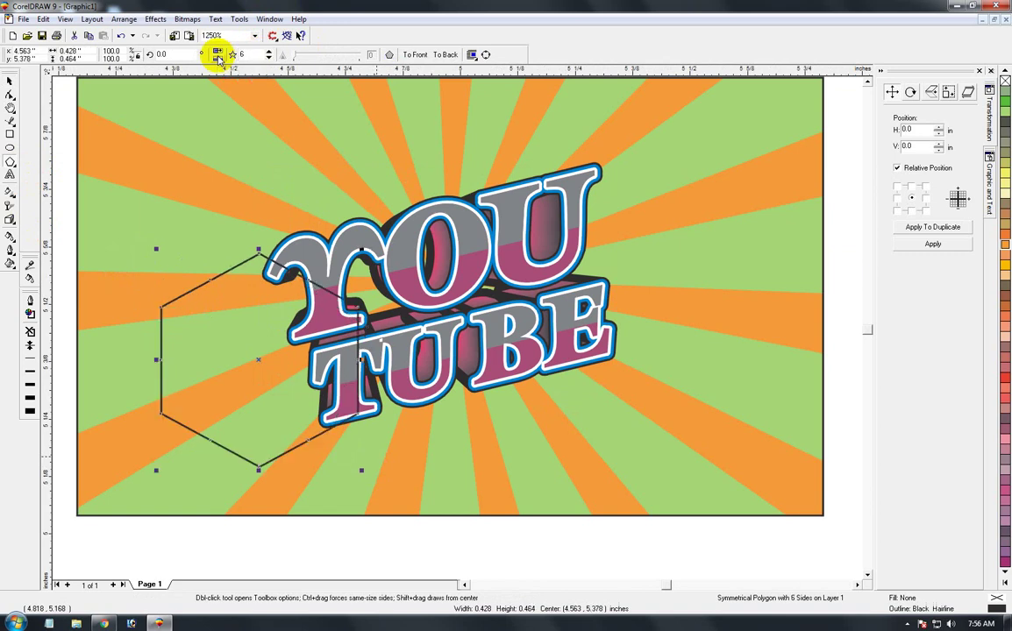
drag(218, 272, 236, 320)
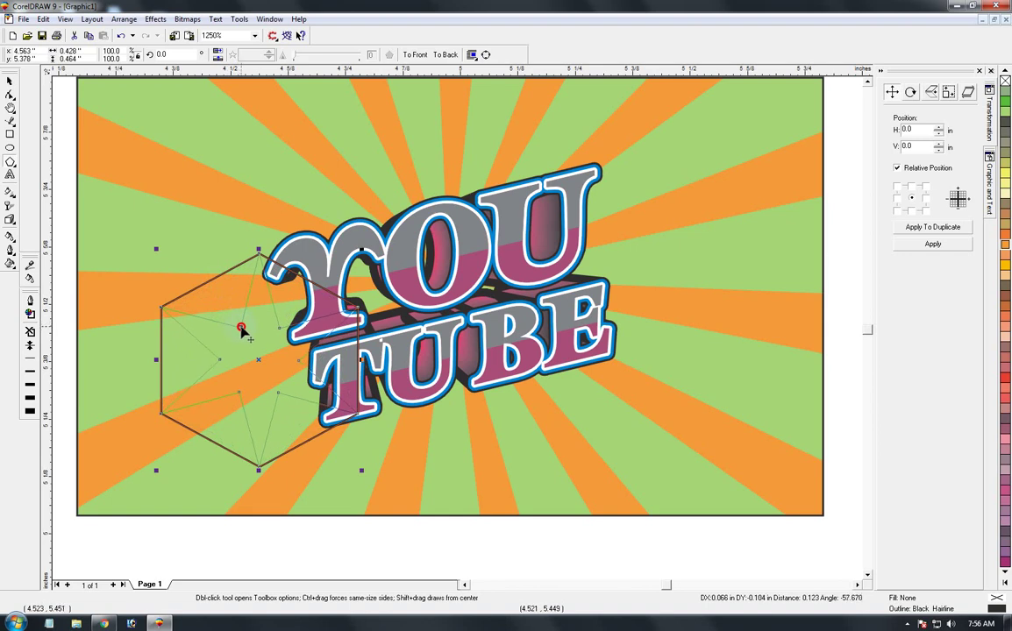
drag(238, 327, 246, 338)
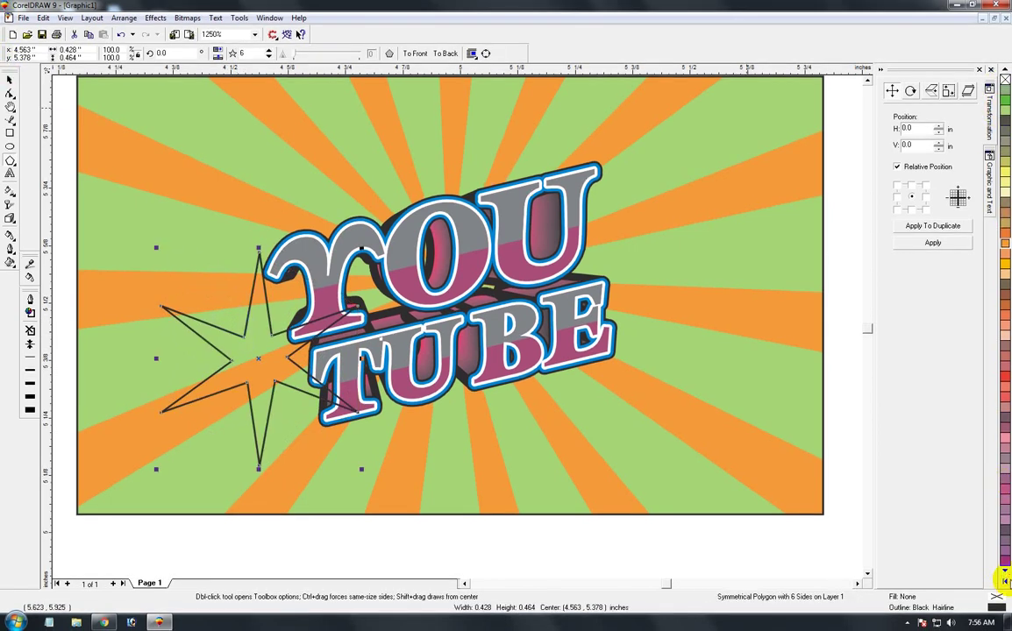
Step: Fill the star white with no outline and start converting it to a bitmap
click(1004, 584)
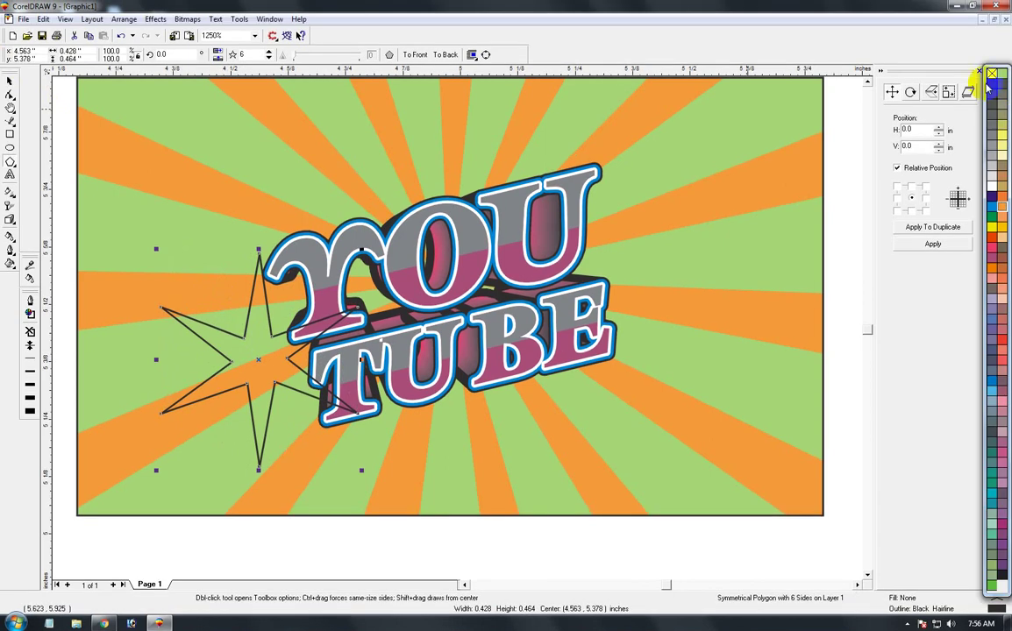
click(990, 183)
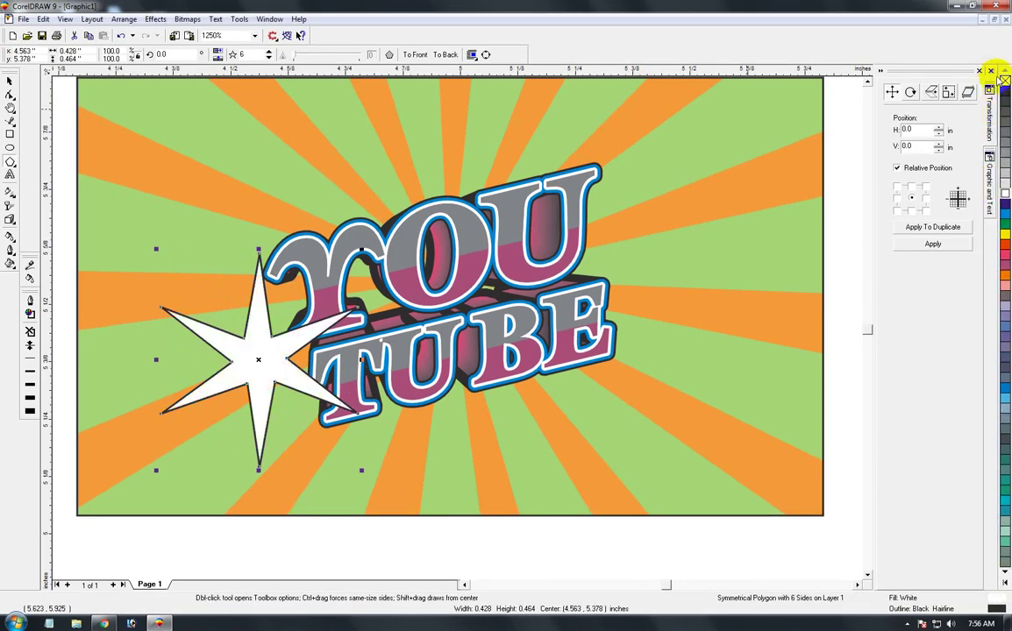
right_click(1005, 80)
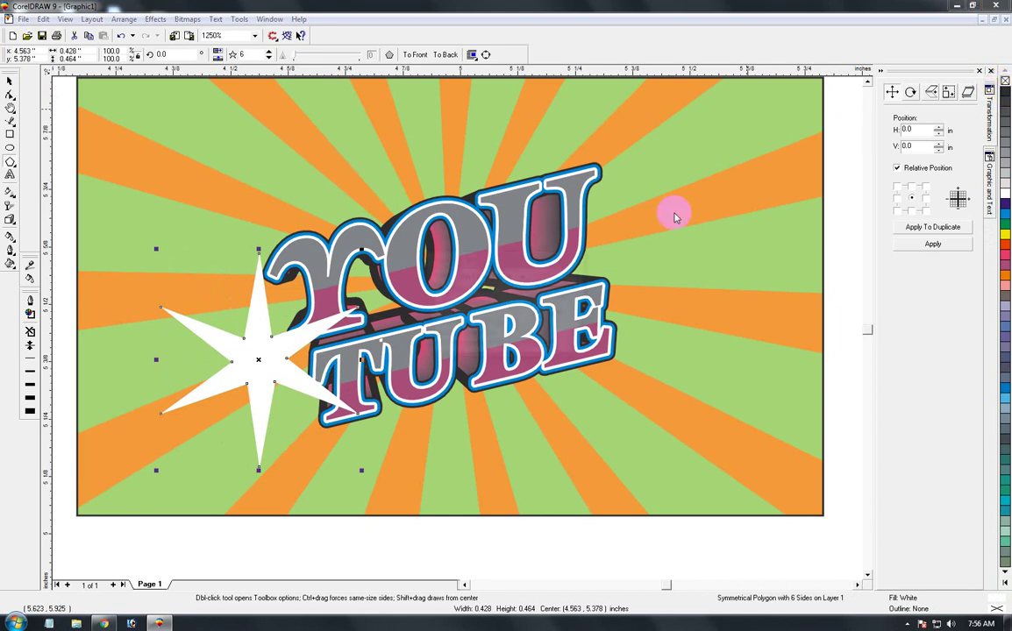
click(565, 276)
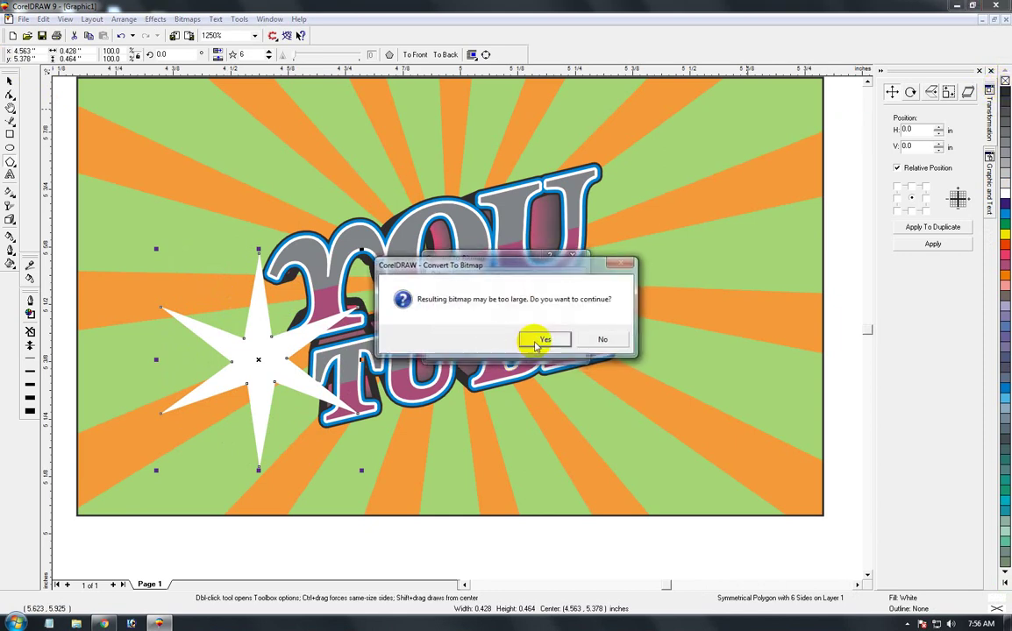
Step: Confirm the bitmap conversion and apply a 13-pixel Gaussian Blur to the star
click(536, 339)
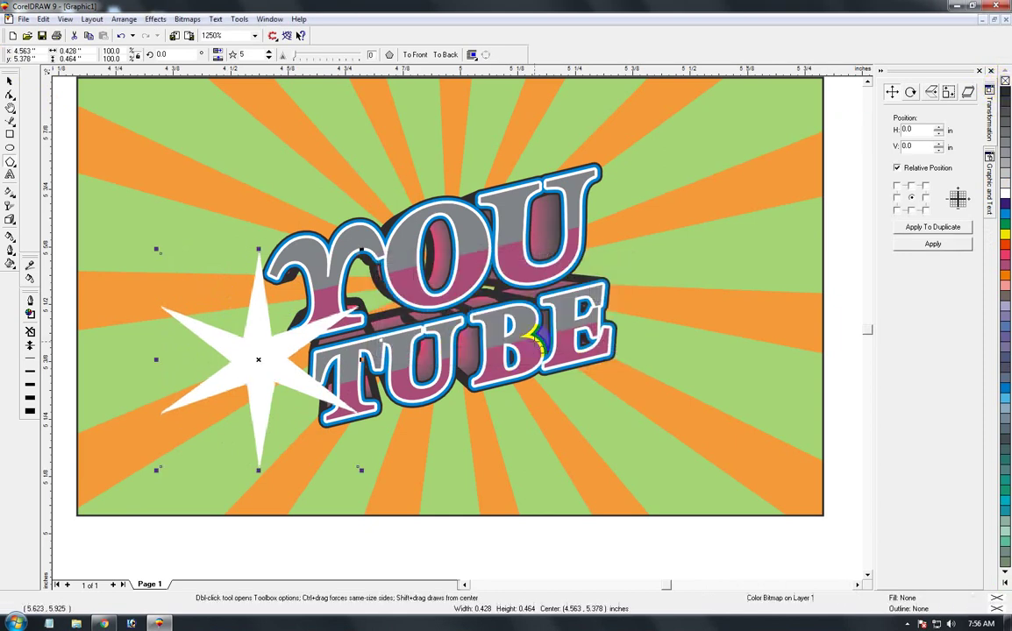
click(187, 18)
mouse_move(198, 211)
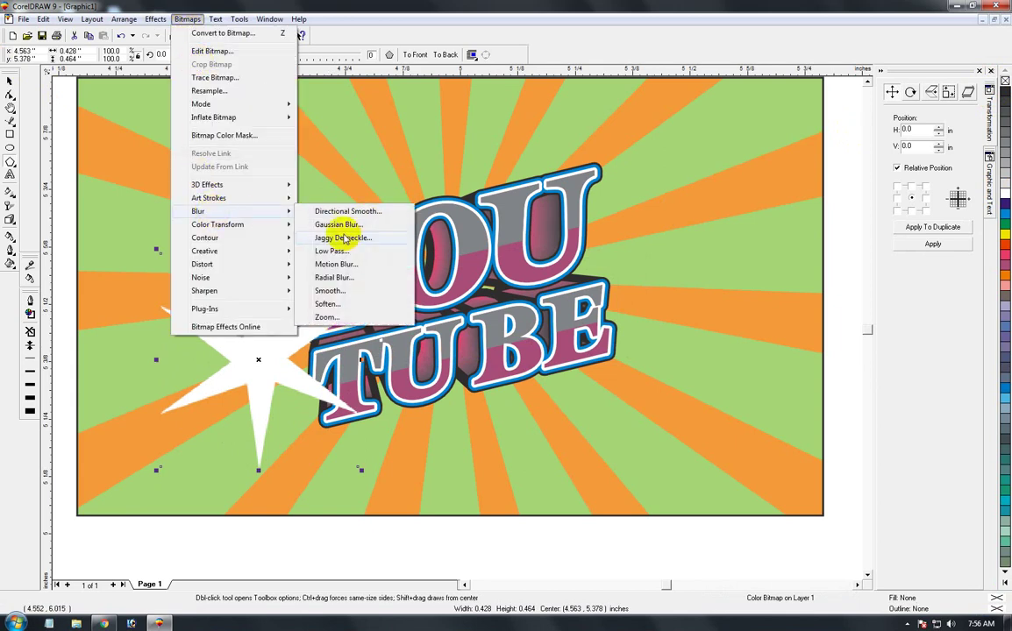
click(337, 224)
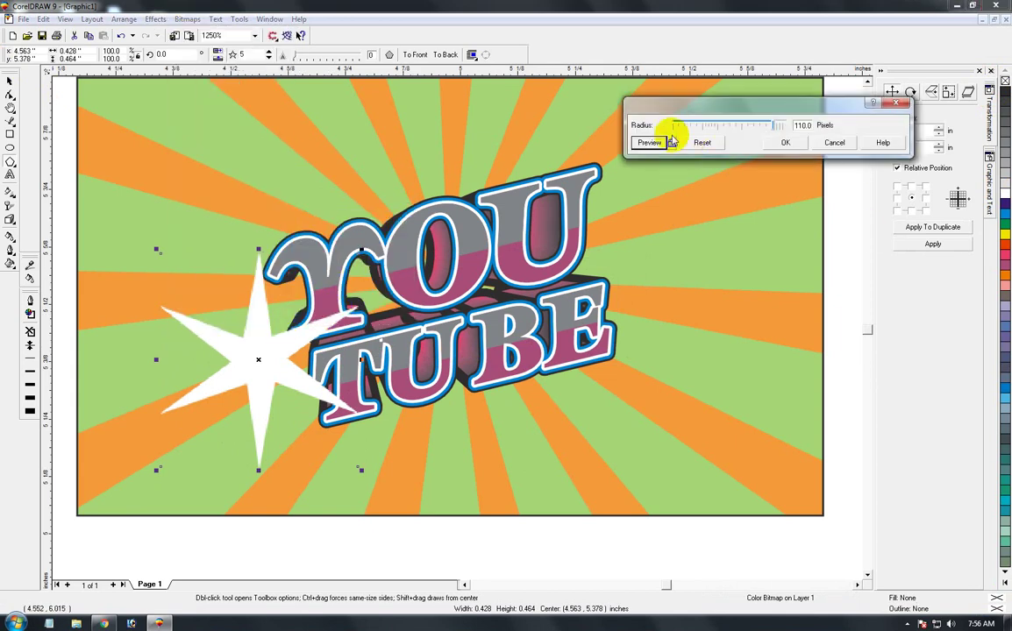
click(672, 144)
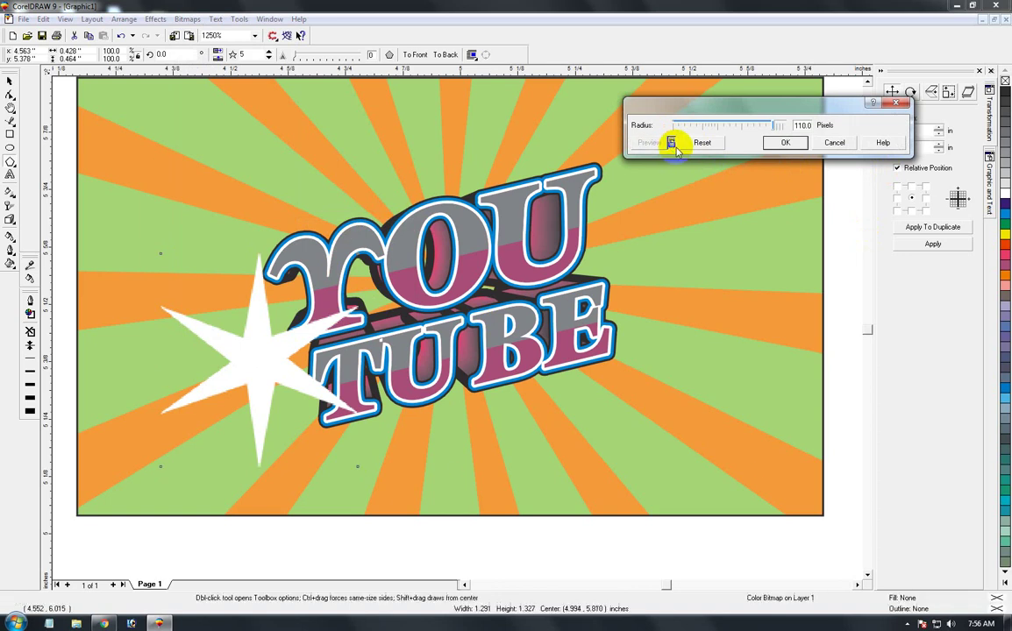
click(721, 126)
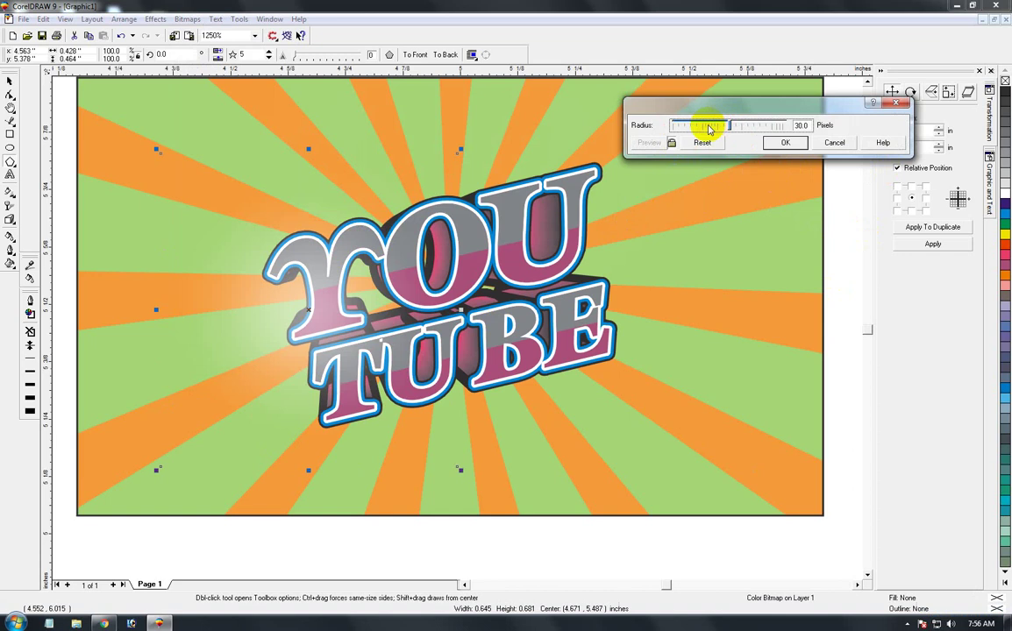
click(720, 126)
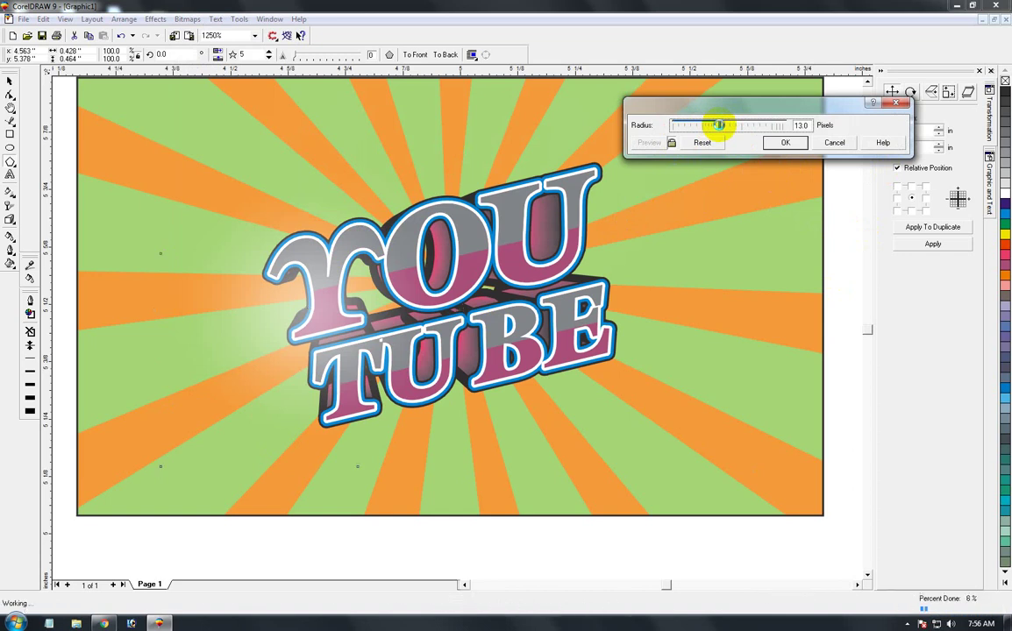
click(786, 143)
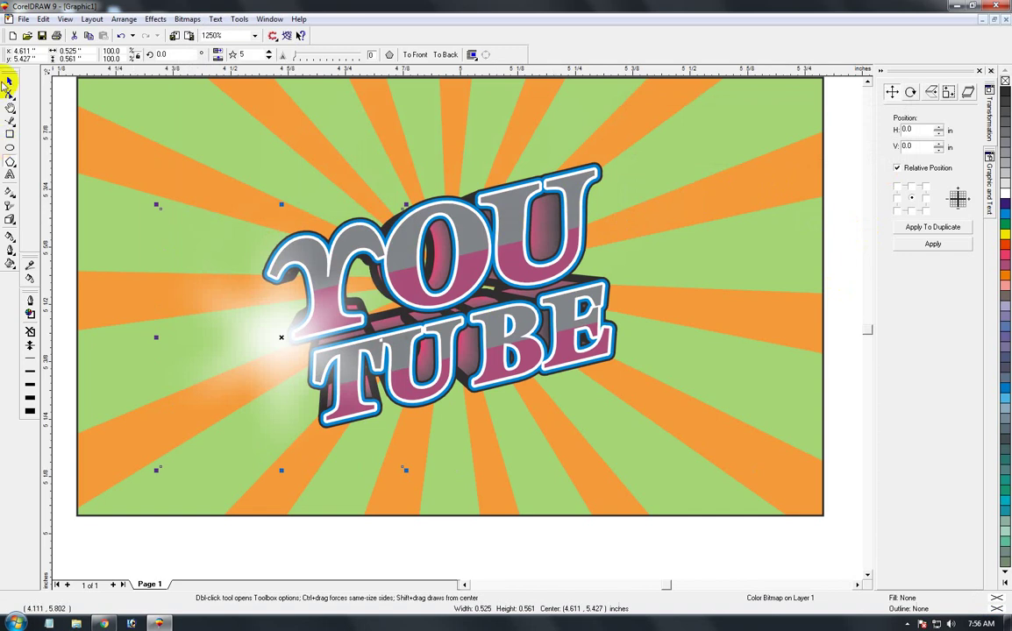
click(8, 82)
Step: Align the blurred glow's centre with the YOU TUBE logo's centre
click(467, 287)
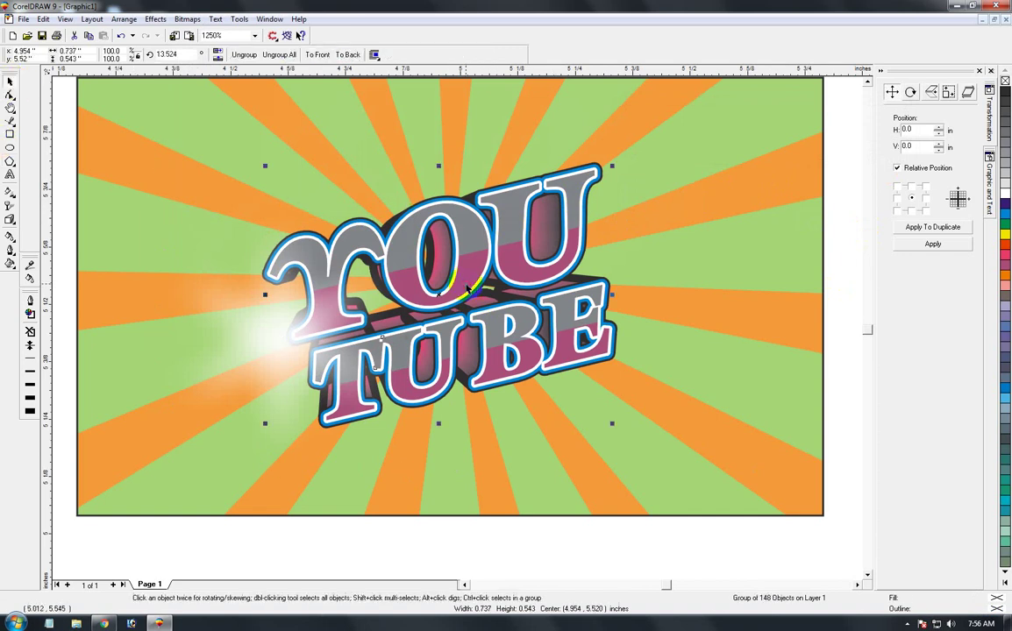
click(256, 333)
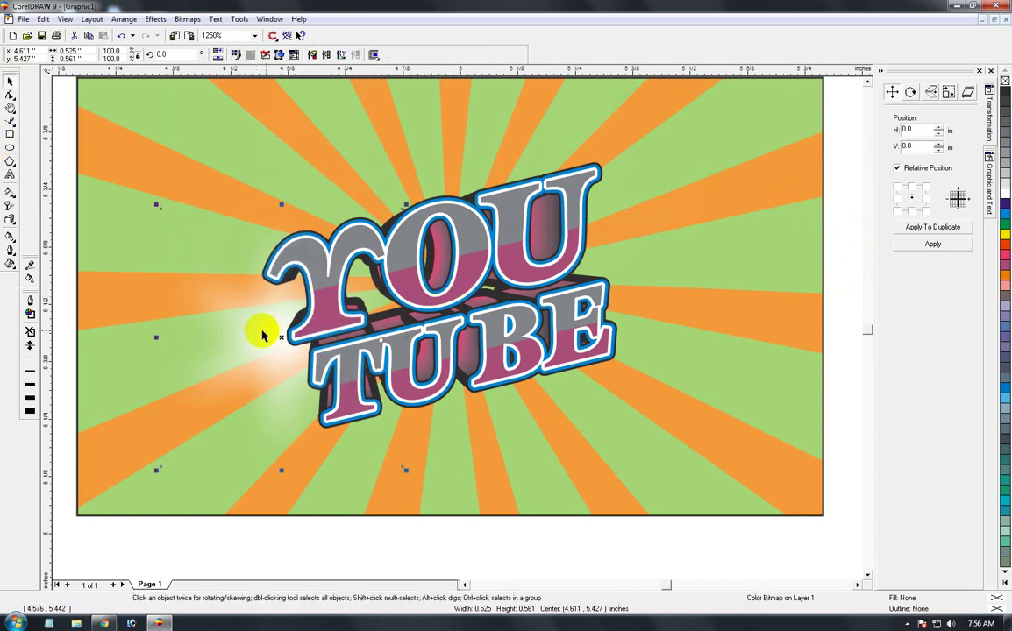
shift+click(450, 372)
key(c)
key(e)
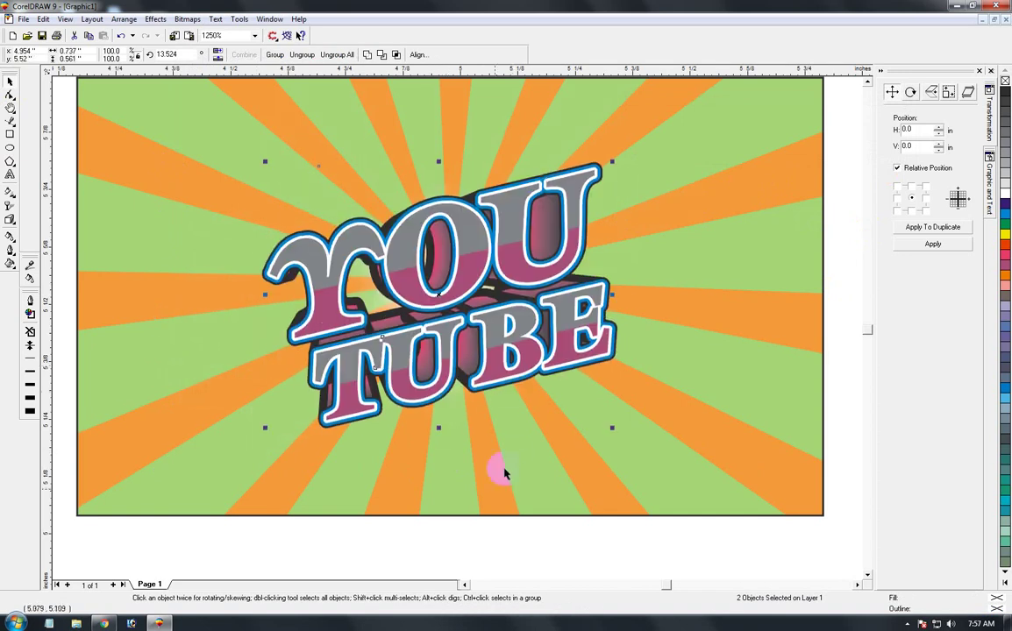
click(470, 551)
Step: Enlarge the glow in wireframe view, then stretch it wider to the right
key(shift+F9)
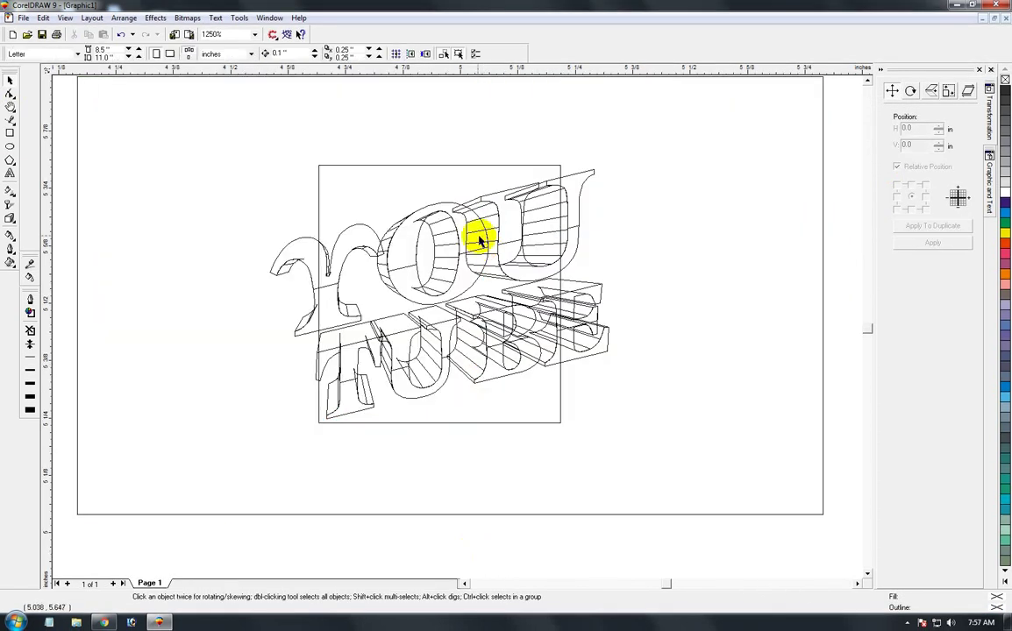
click(481, 166)
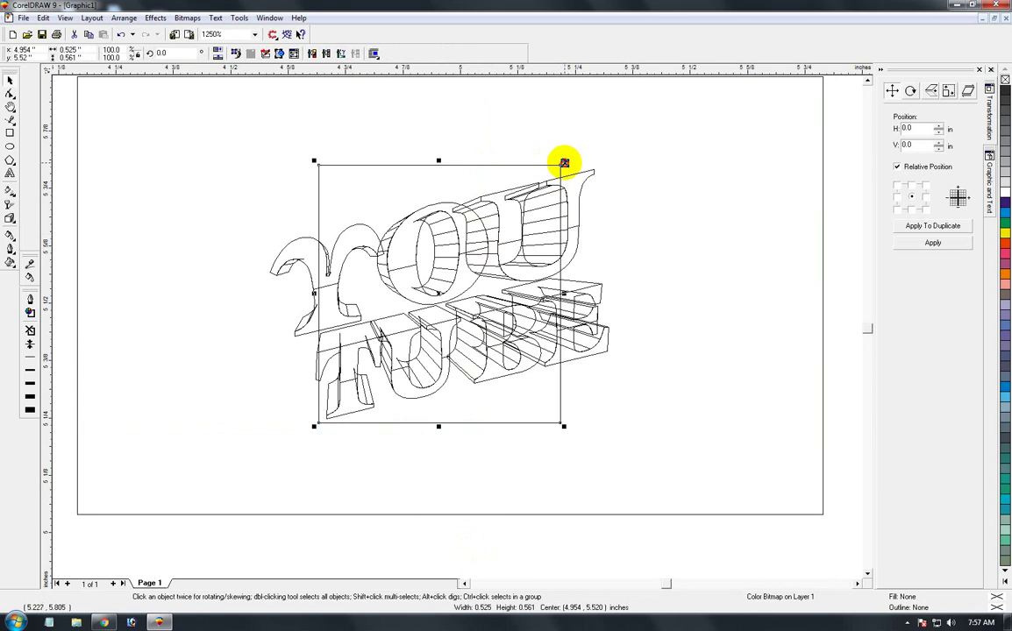
drag(562, 161, 757, 91)
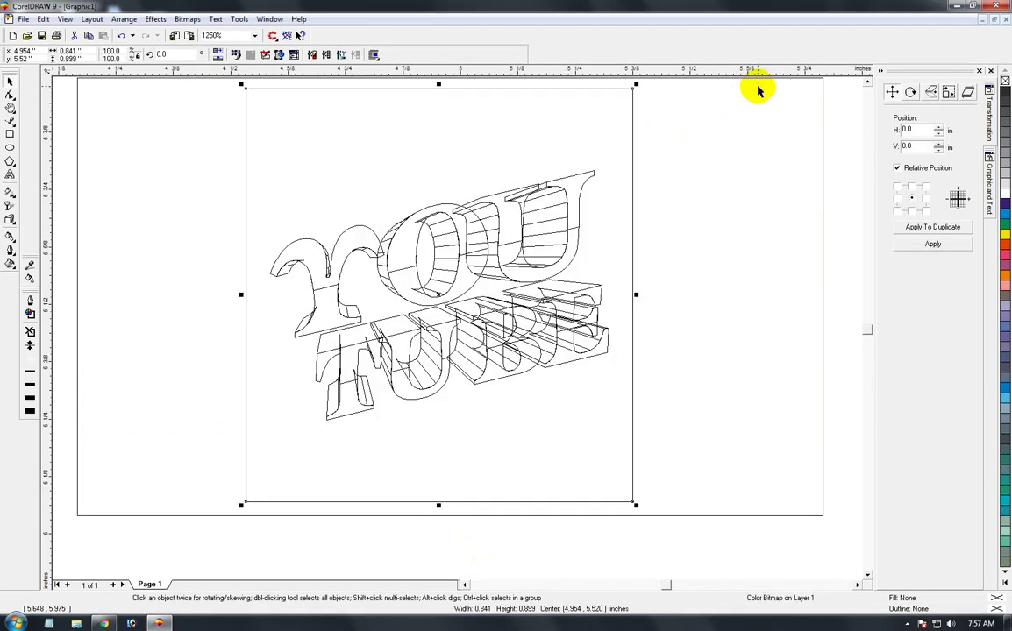
key(shift+F9)
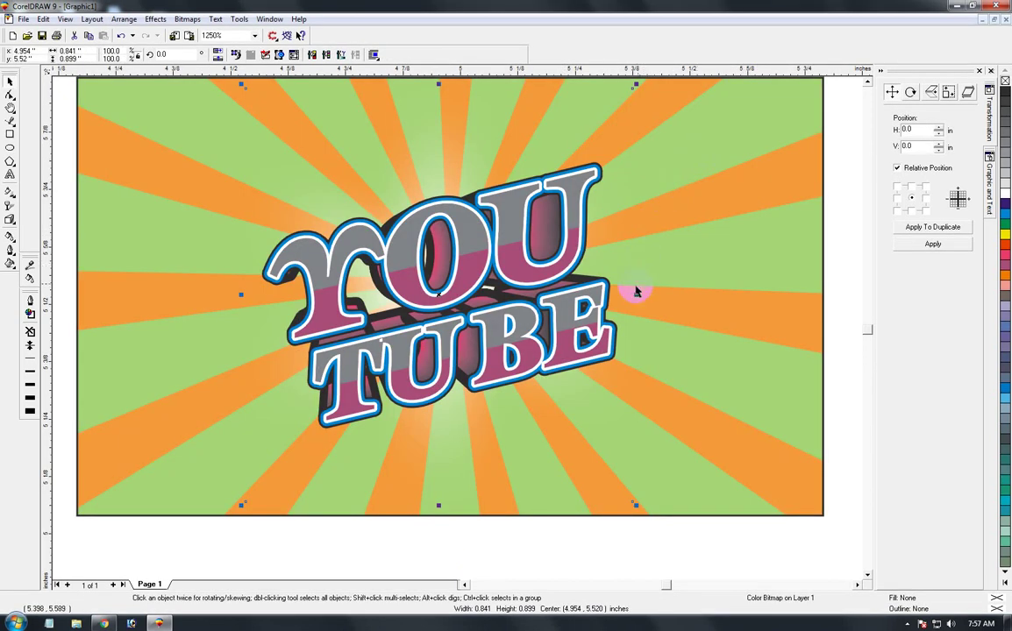
drag(636, 296, 708, 296)
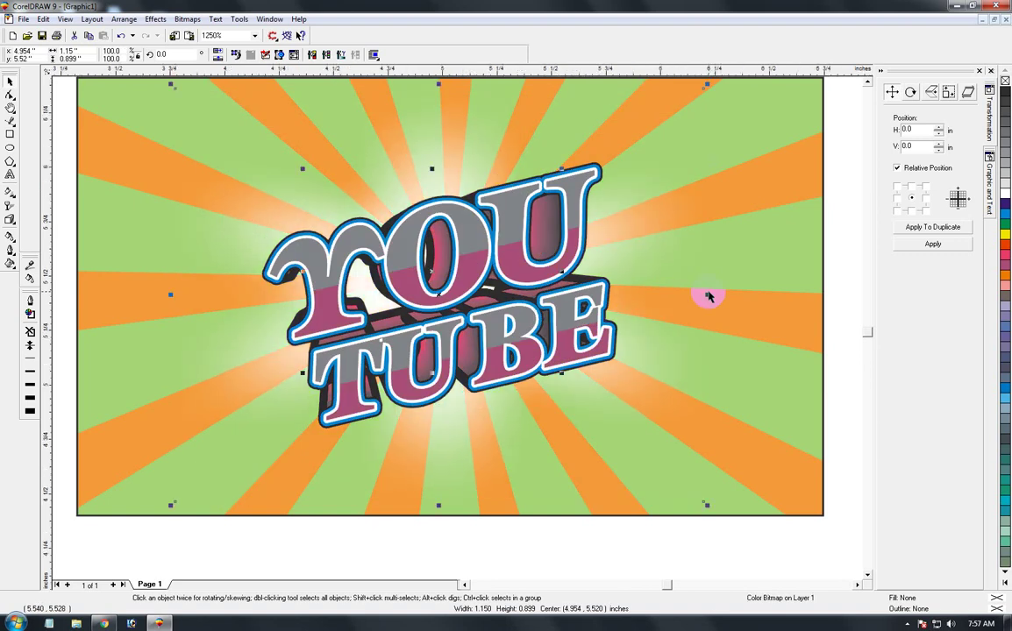
key(F3)
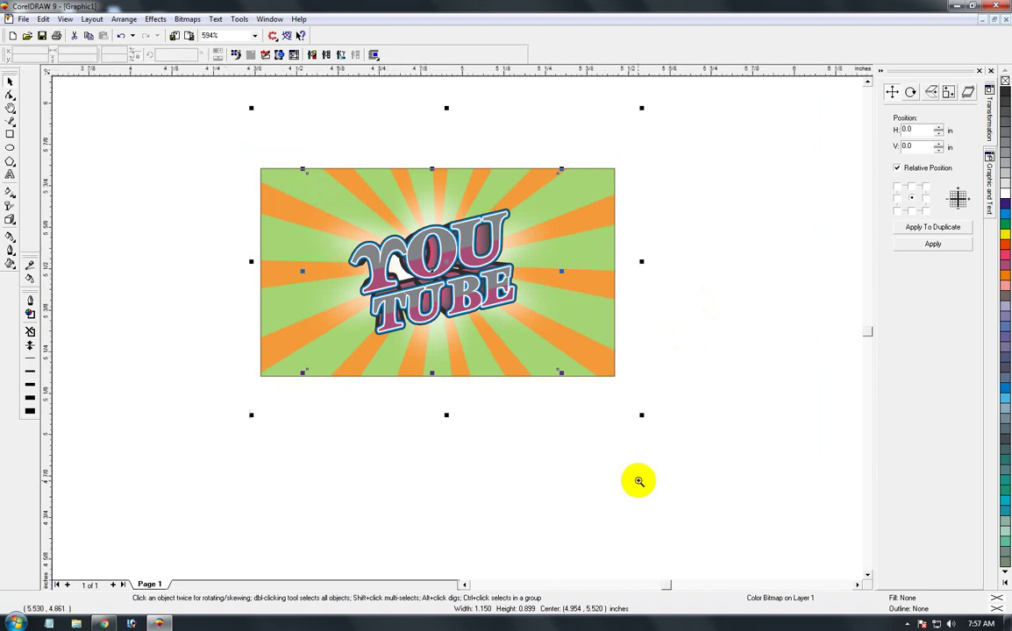
drag(639, 479, 236, 150)
click(11, 83)
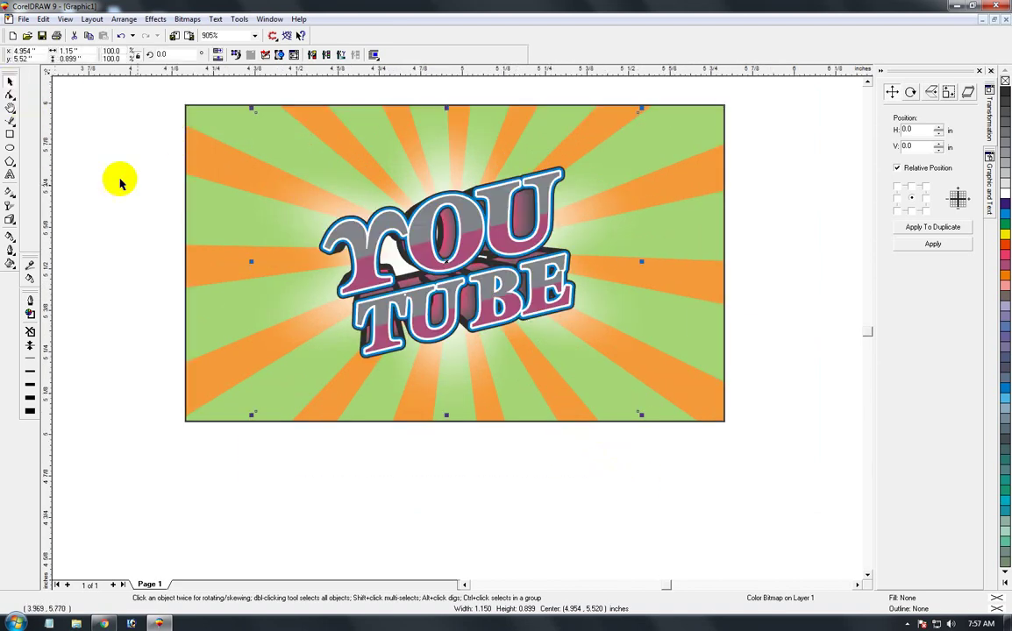
click(412, 491)
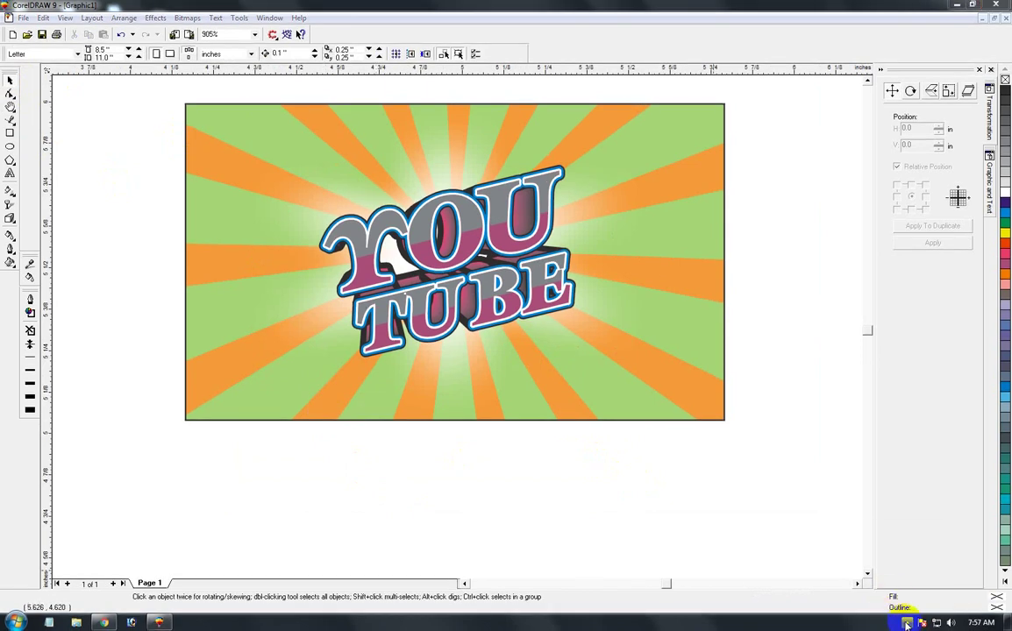
click(692, 330)
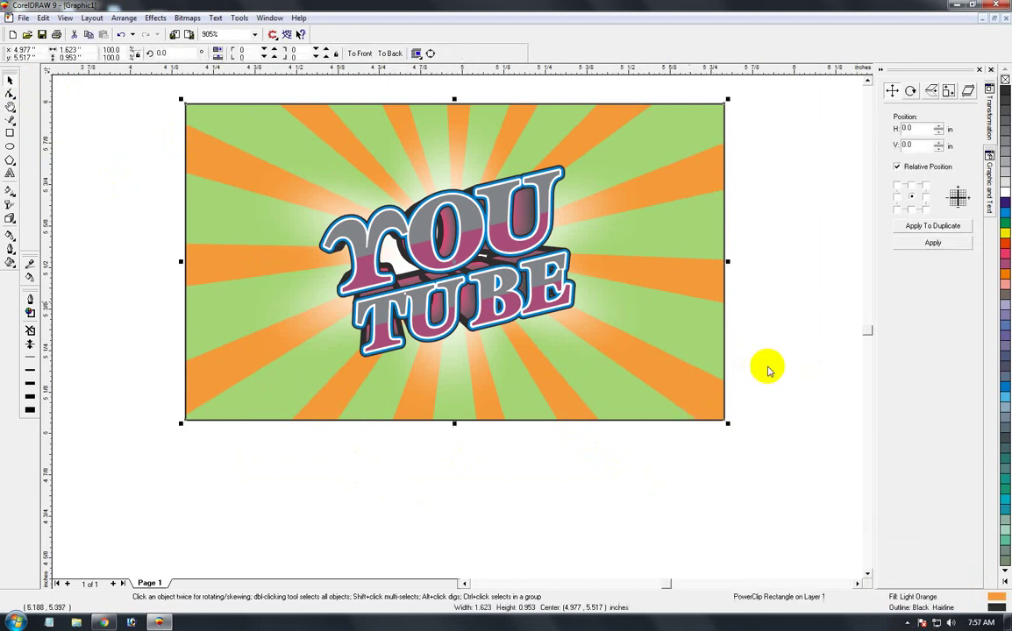